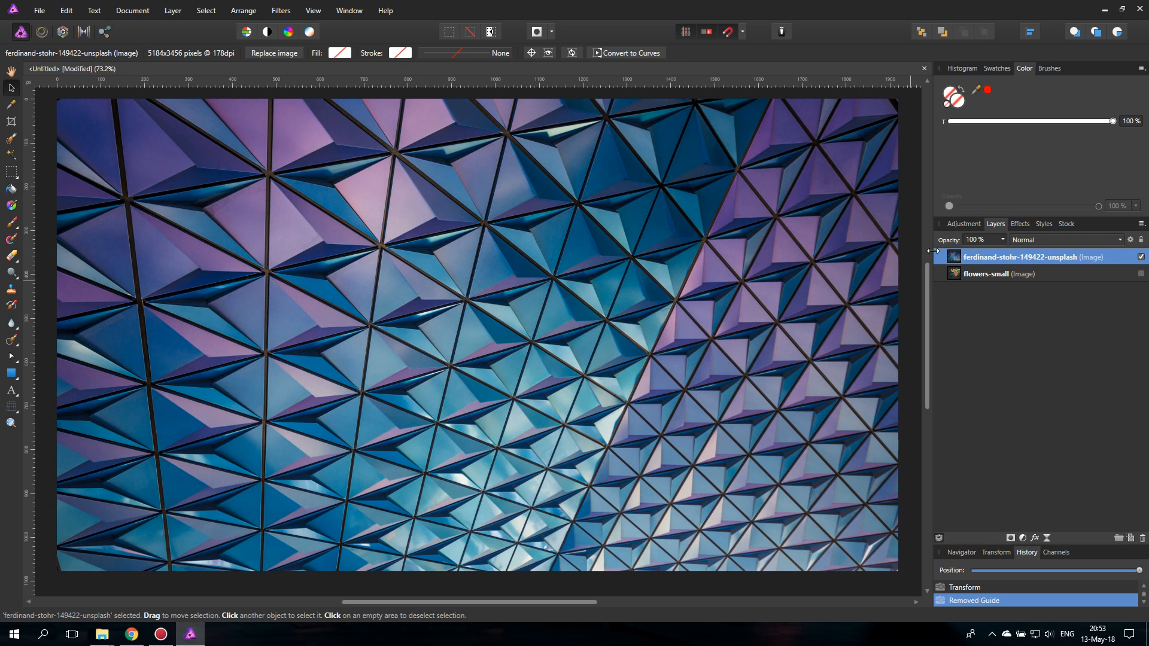
# - Move the geometric photo layer below the flowers-small layer, preview the flowers over it, and leave flowers-small hidden
pyautogui.moveTo(956, 251); pyautogui.dragTo(957, 277)
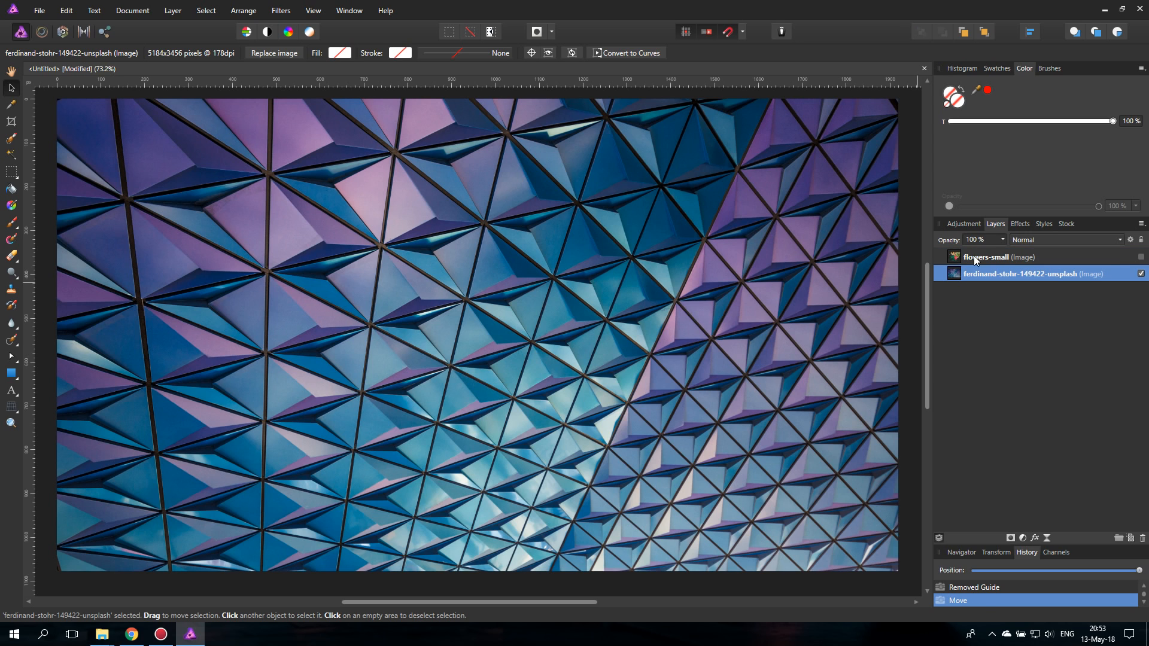
pyautogui.click(1140, 256)
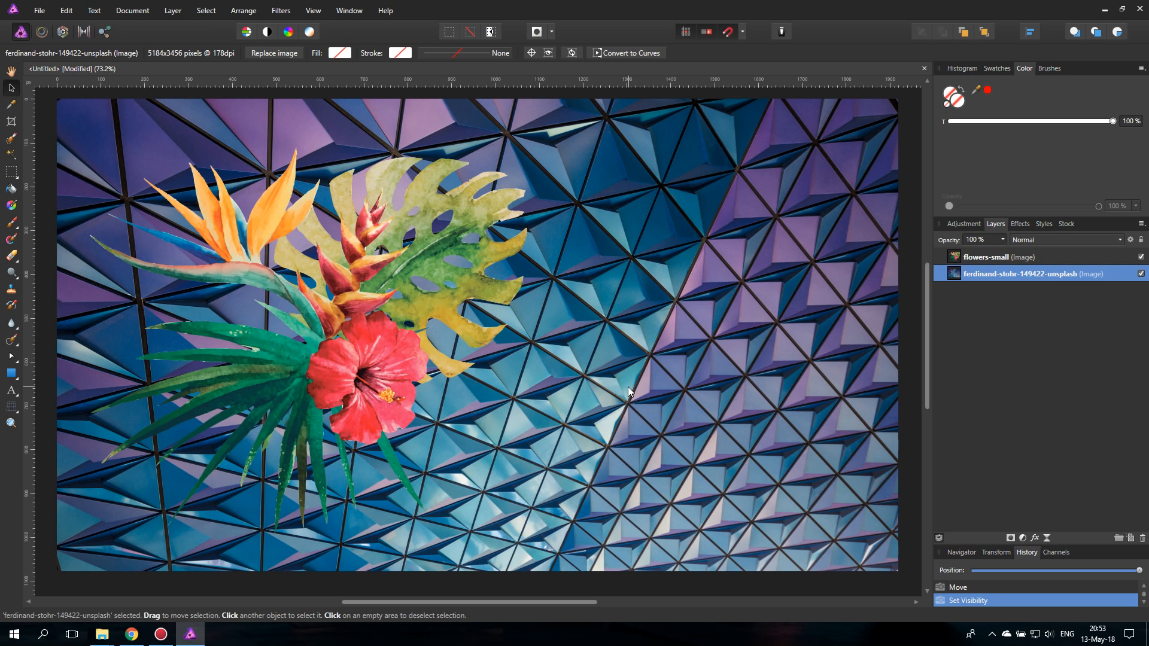
pyautogui.click(1140, 256)
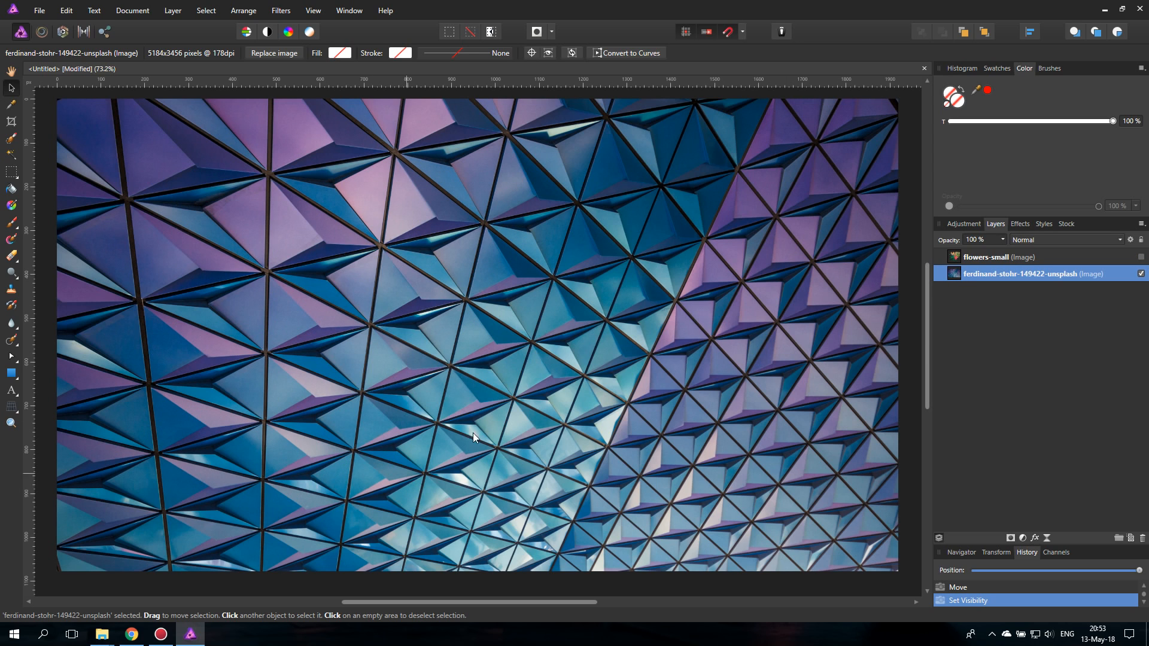
# - Rotate the geometric photo 90° counter-clockwise and shift it sideways to cover the canvas's left part
pyautogui.click(11, 423)
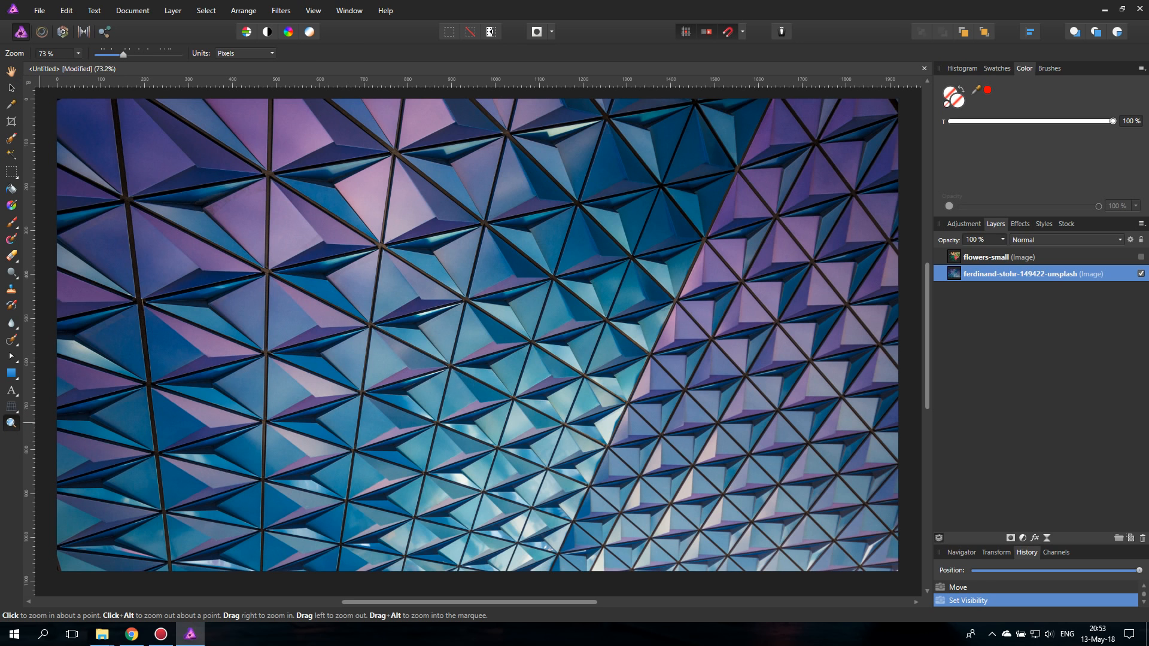
pyautogui.keyDown('alt'); pyautogui.click(486, 424); pyautogui.keyUp('alt')
pyautogui.keyDown('alt'); pyautogui.click(485, 424); pyautogui.keyUp('alt')
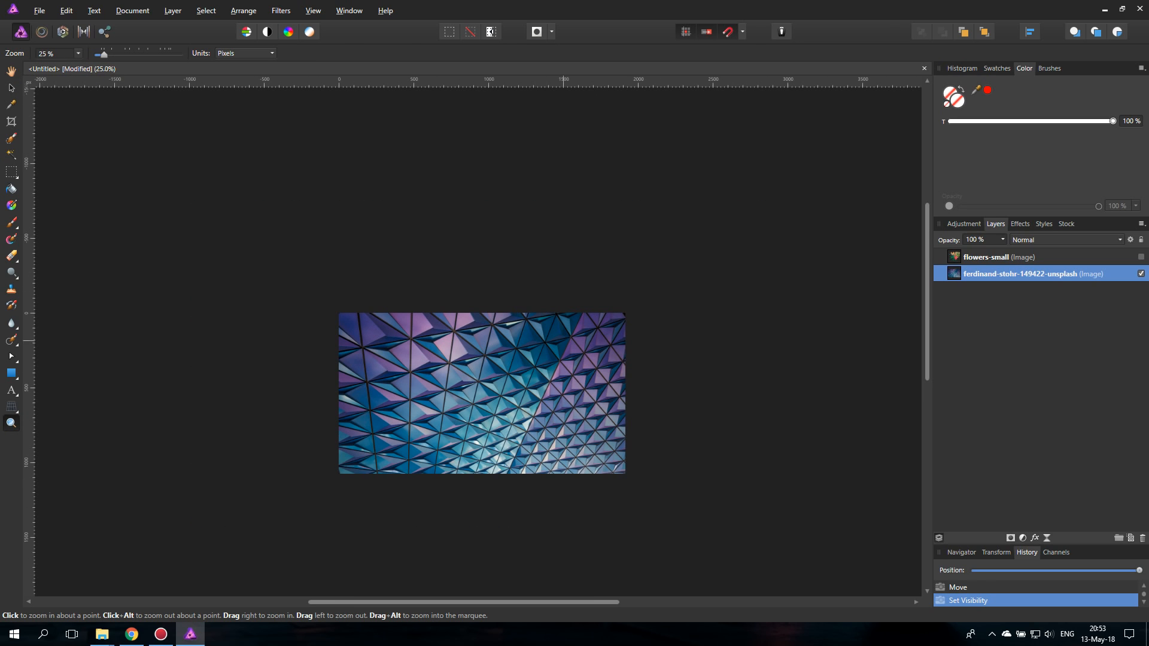
pyautogui.click(11, 87)
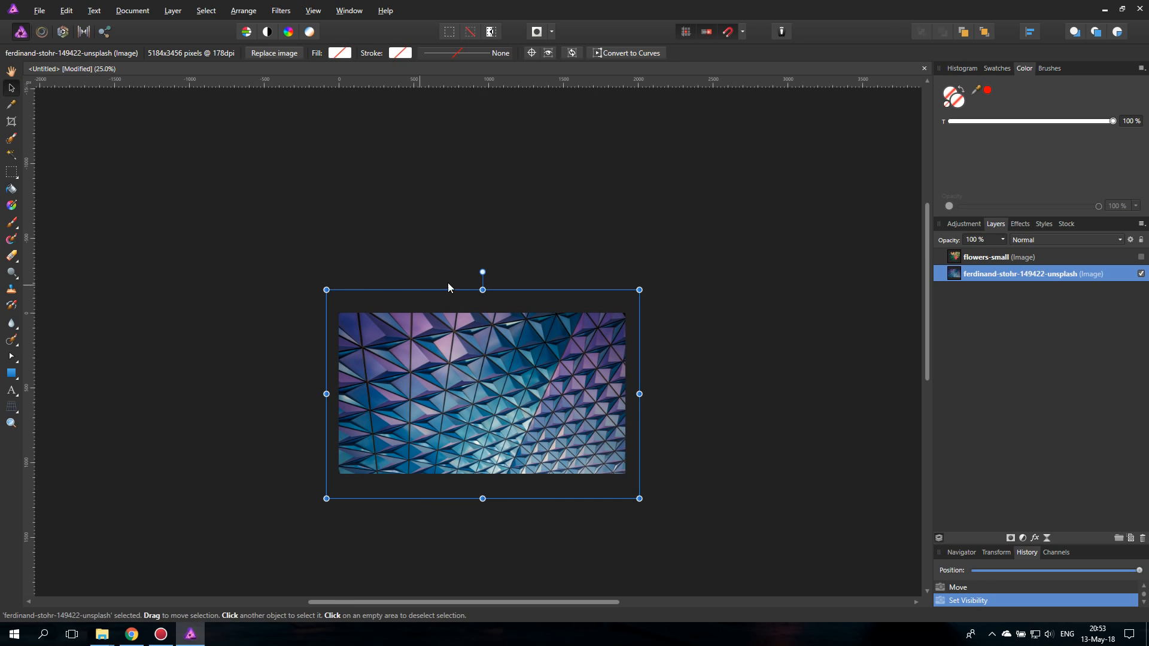
pyautogui.moveTo(482, 271); pyautogui.dragTo(360, 394)
pyautogui.moveTo(541, 395); pyautogui.dragTo(415, 396)
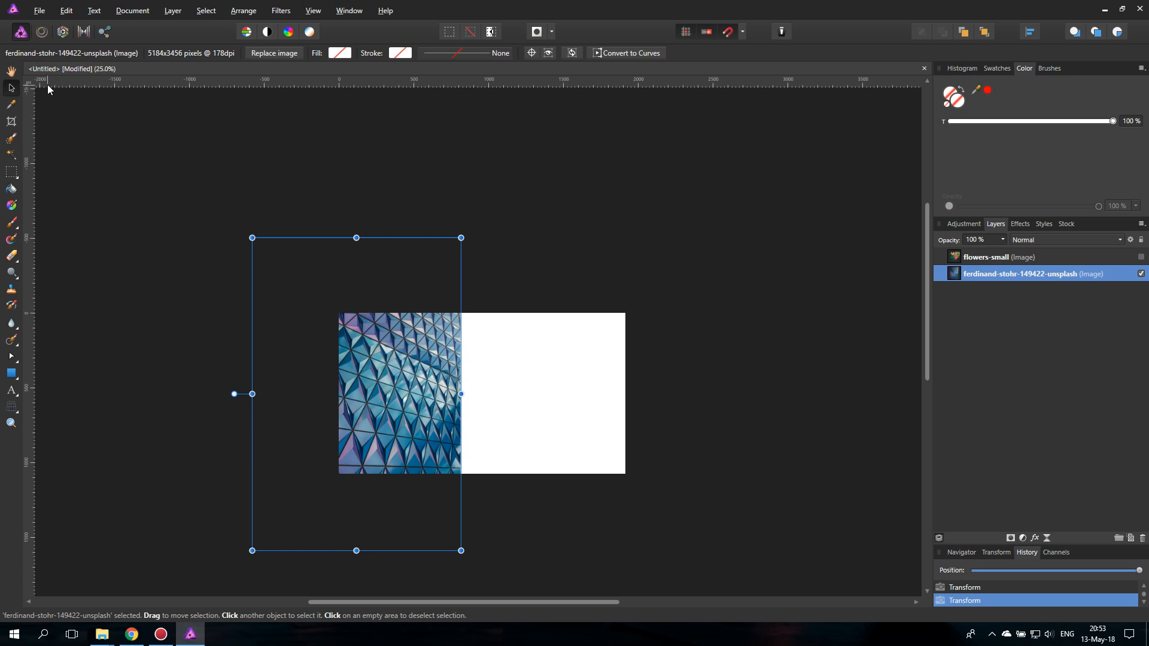
# - Add a vertical guide at 960 px, the horizontal centre of the canvas
pyautogui.click(313, 10)
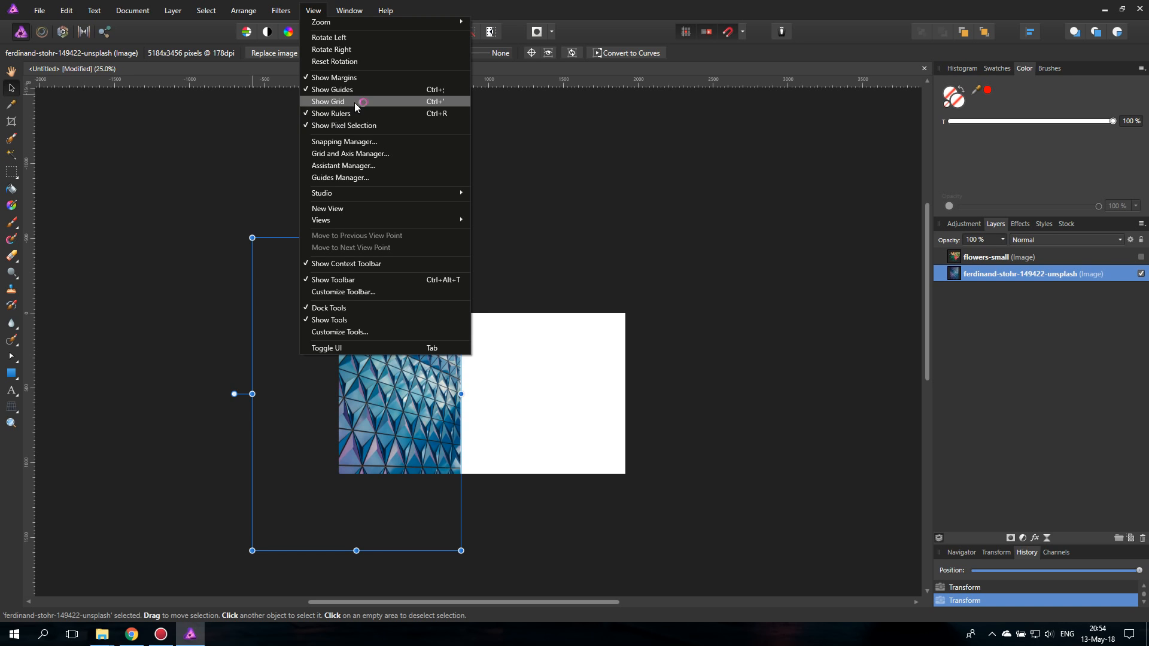
pyautogui.click(299, 101)
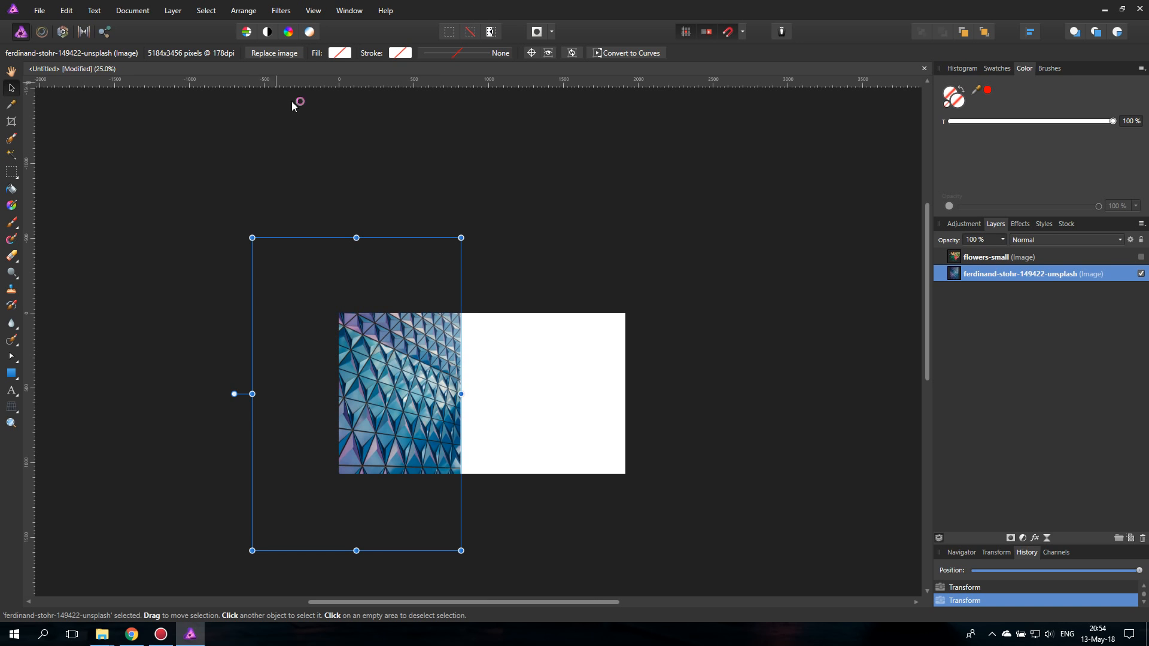
pyautogui.moveTo(150, 297); pyautogui.dragTo(480, 295)
pyautogui.click(29, 294)
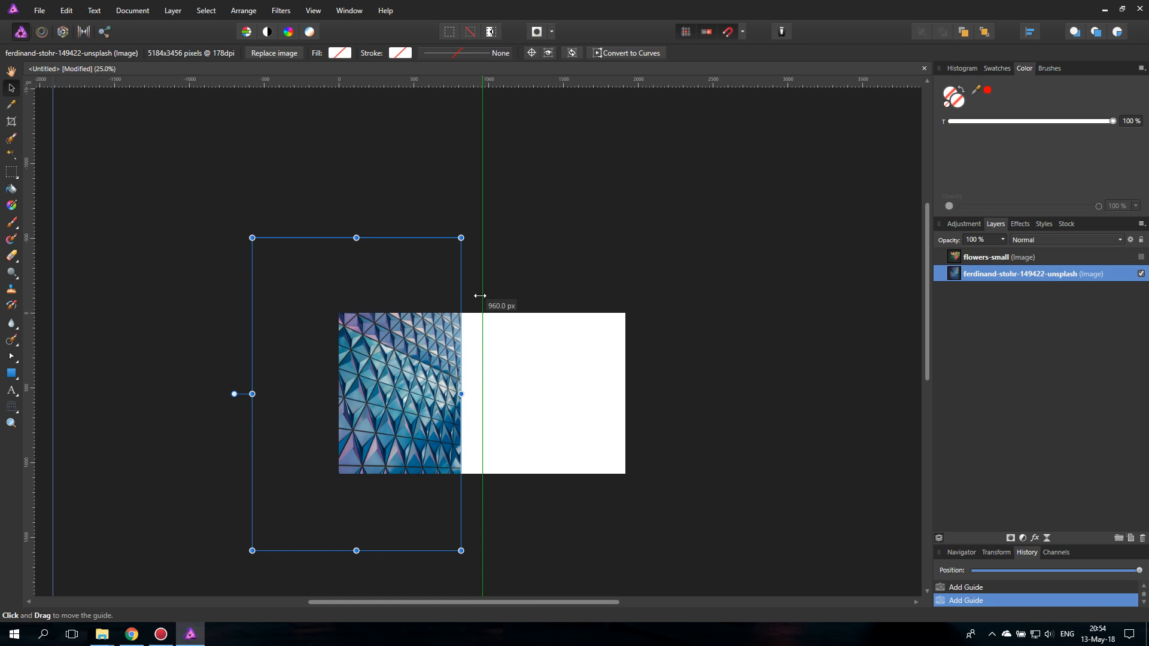
pyautogui.moveTo(480, 296); pyautogui.dragTo(480, 296)
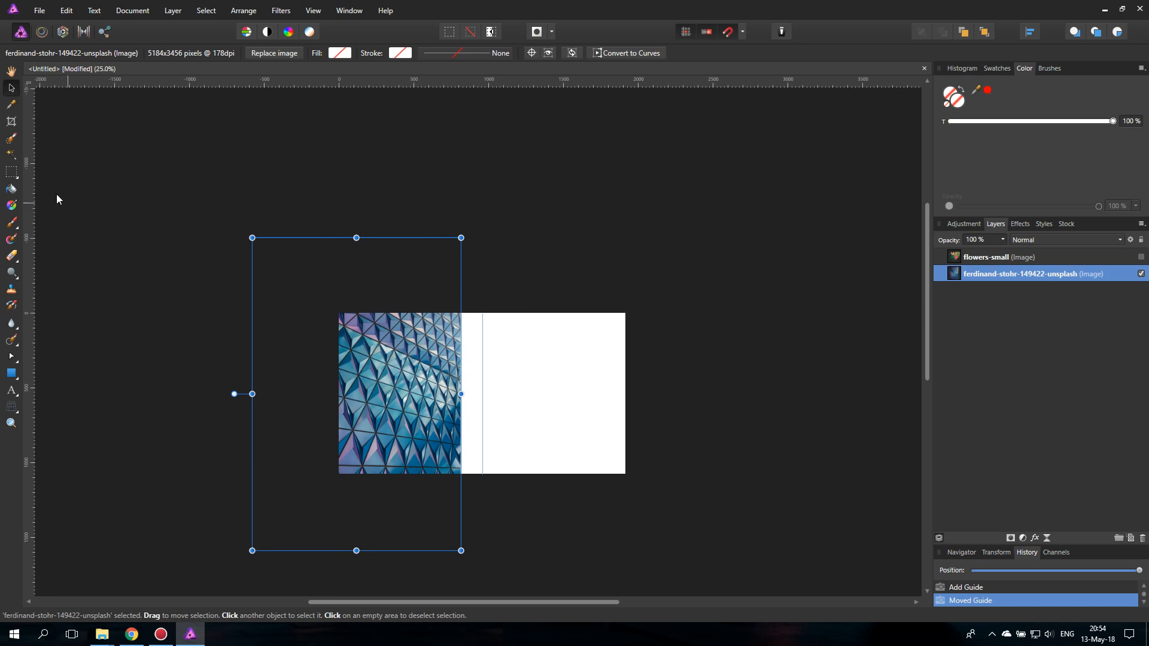
# - Move the rotated photo until its right edge snaps to the vertical guide at the canvas centre
pyautogui.click(11, 423)
pyautogui.click(466, 402)
pyautogui.click(466, 402)
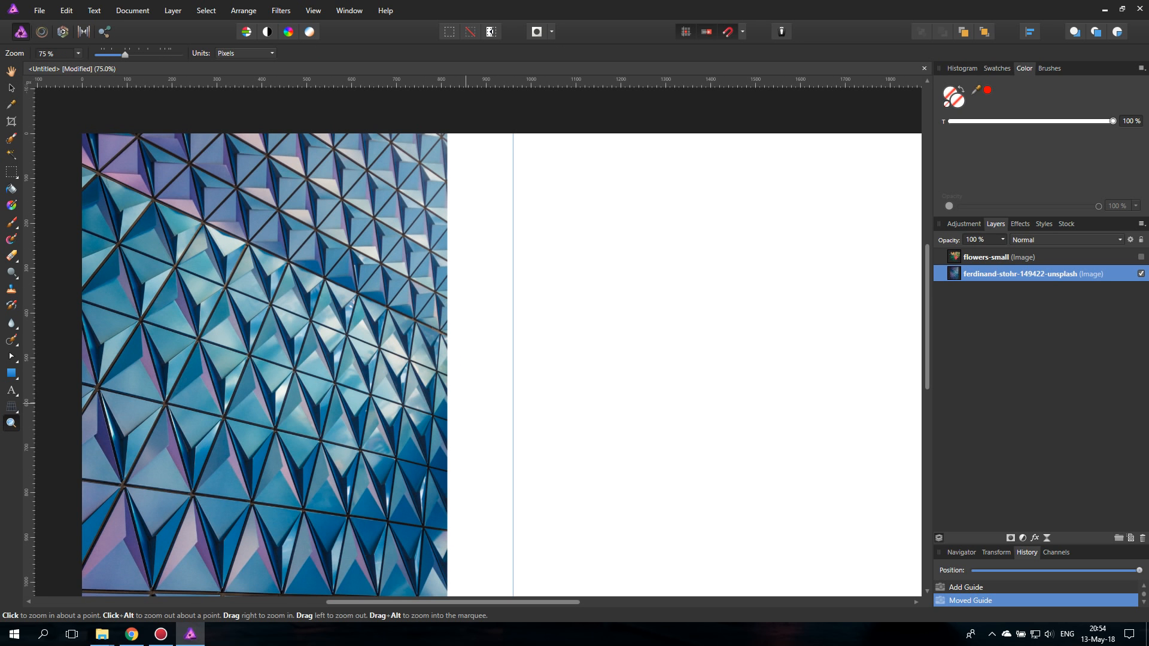
pyautogui.click(12, 87)
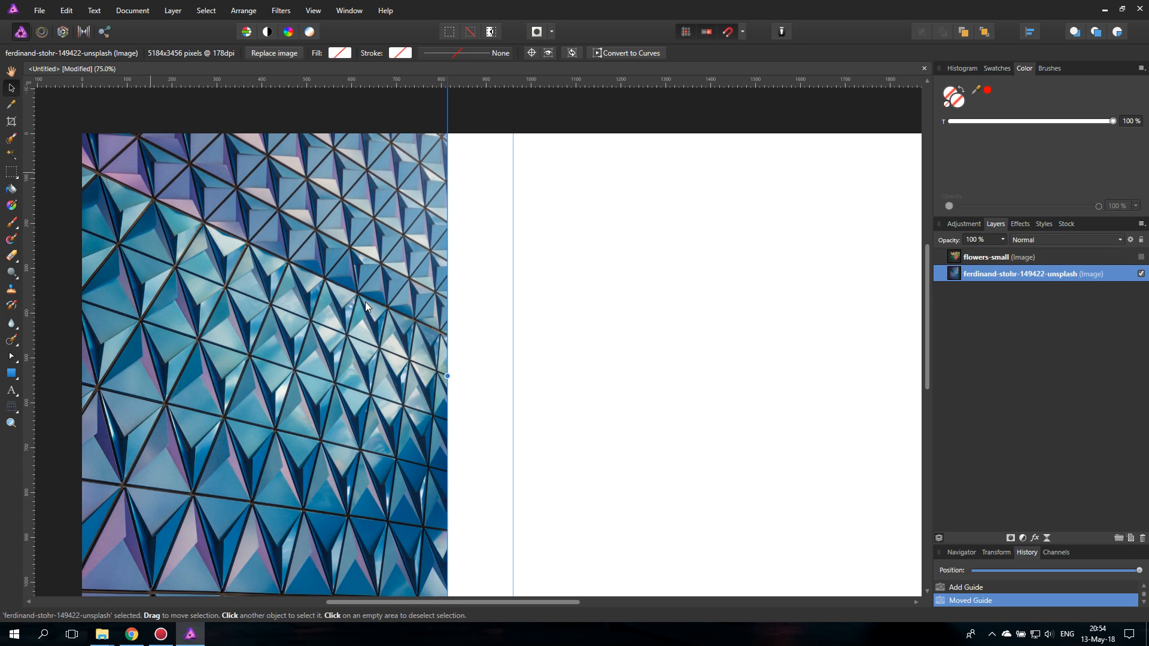
pyautogui.moveTo(365, 301); pyautogui.dragTo(398, 326)
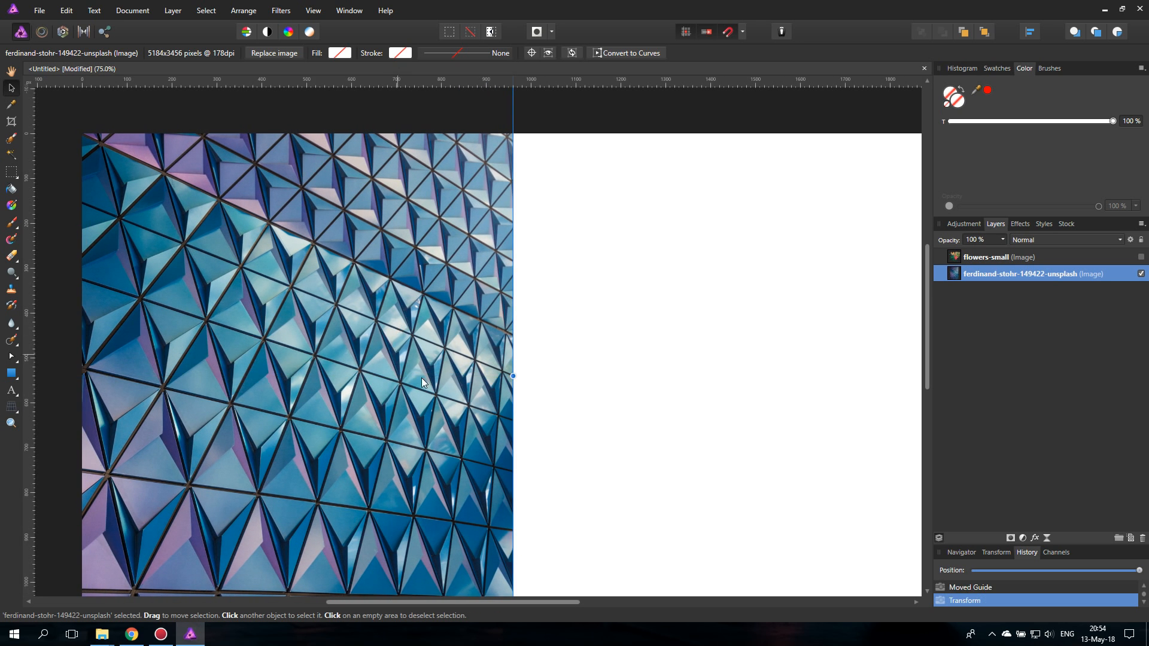
# - Review the snapping options for guides, spread, margins and object bounding boxes in the Snapping Manager
pyautogui.click(312, 11)
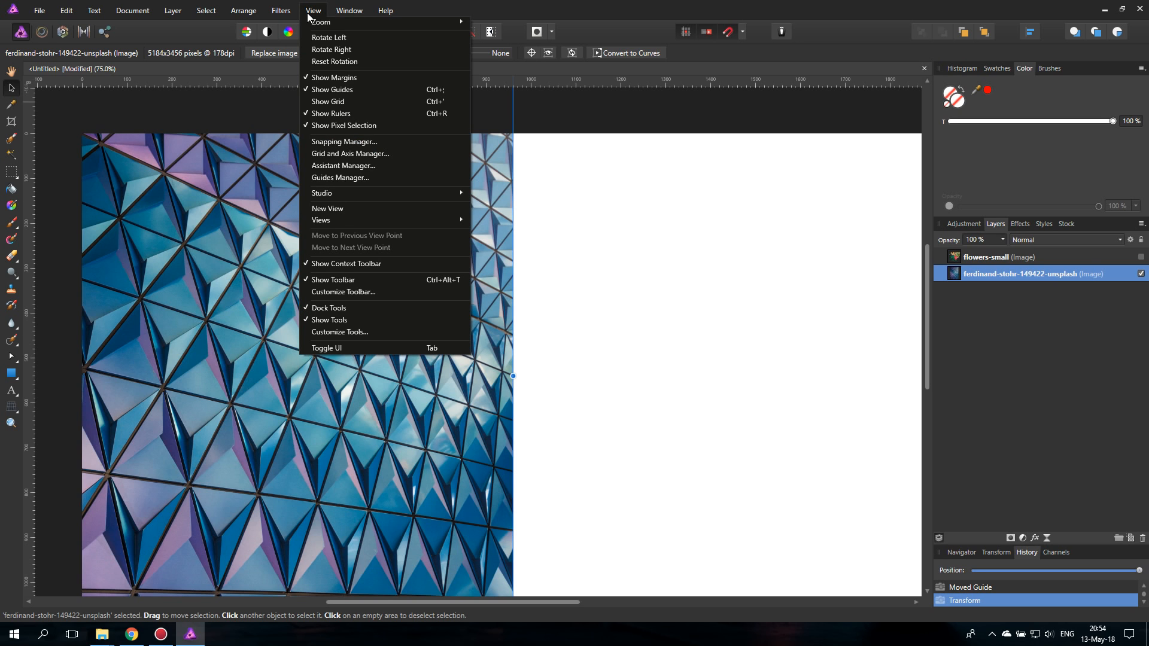
pyautogui.click(362, 143)
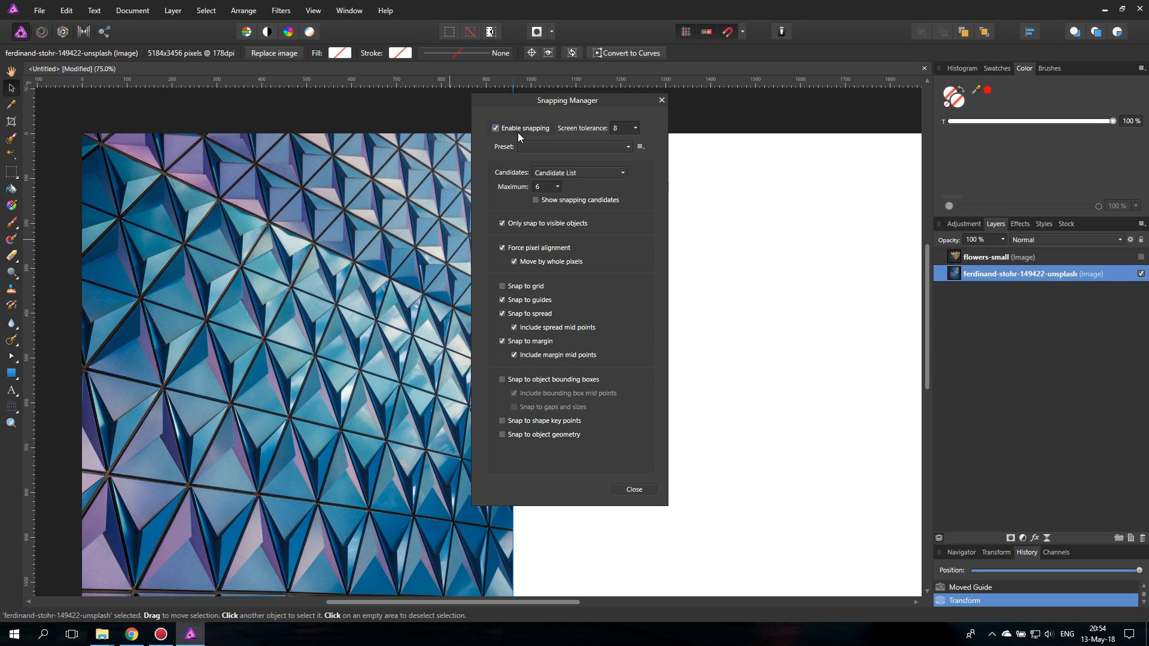
pyautogui.click(661, 99)
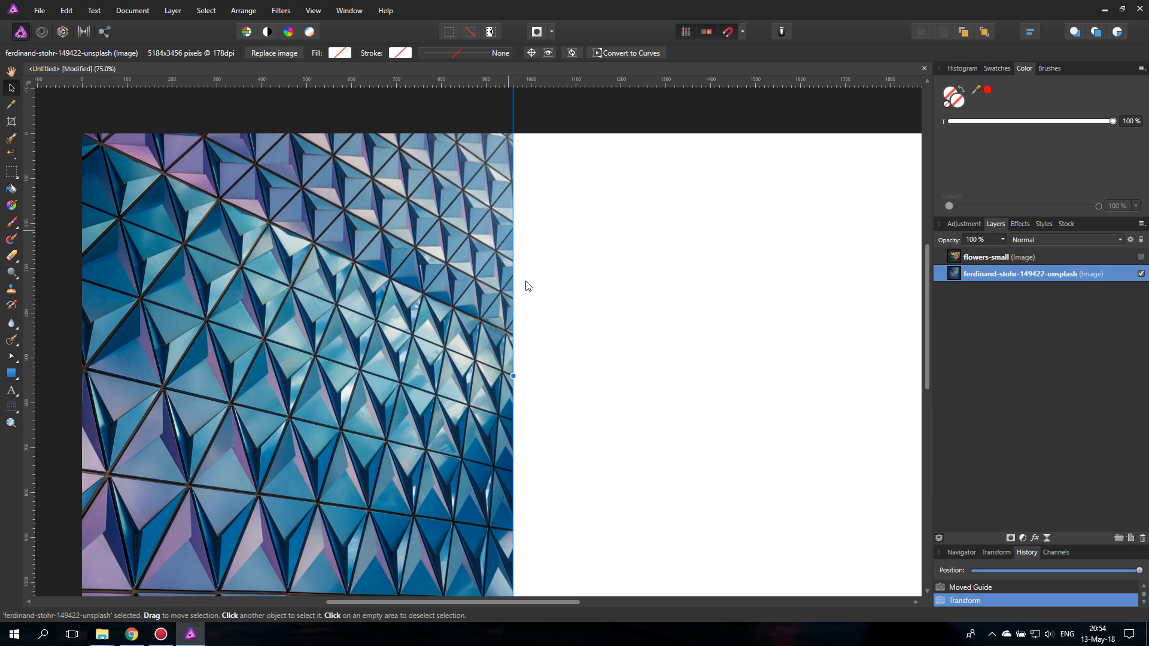
# - Duplicate the rotated photo layer and flip the copy horizontally
pyautogui.rightClick(956, 276)
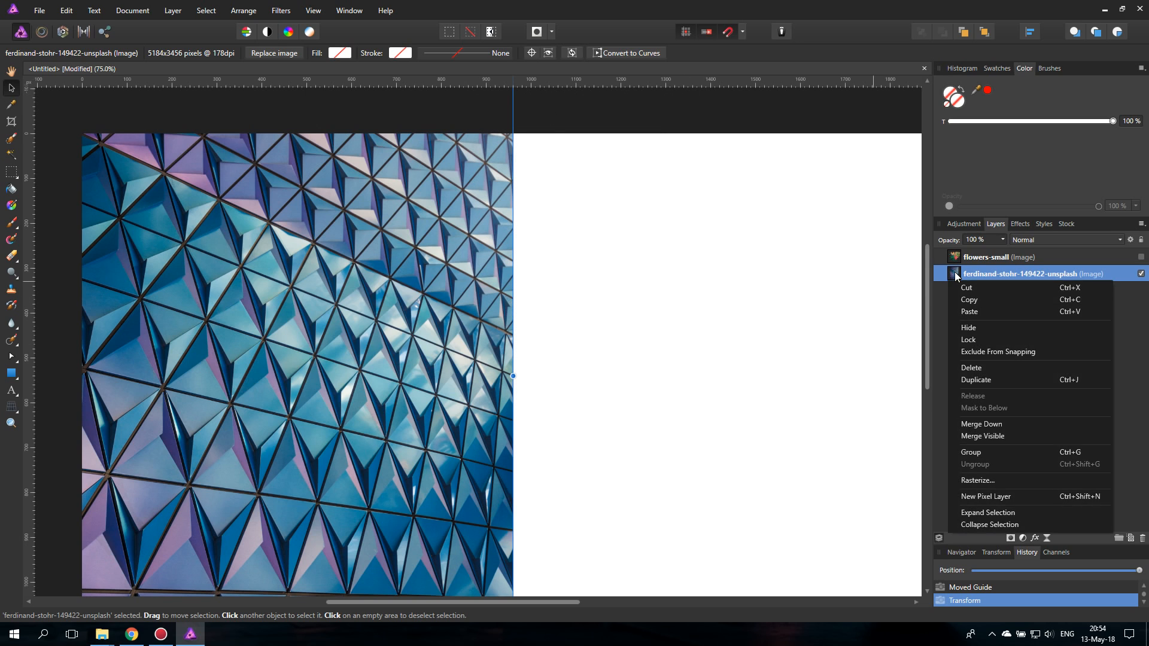
pyautogui.click(986, 381)
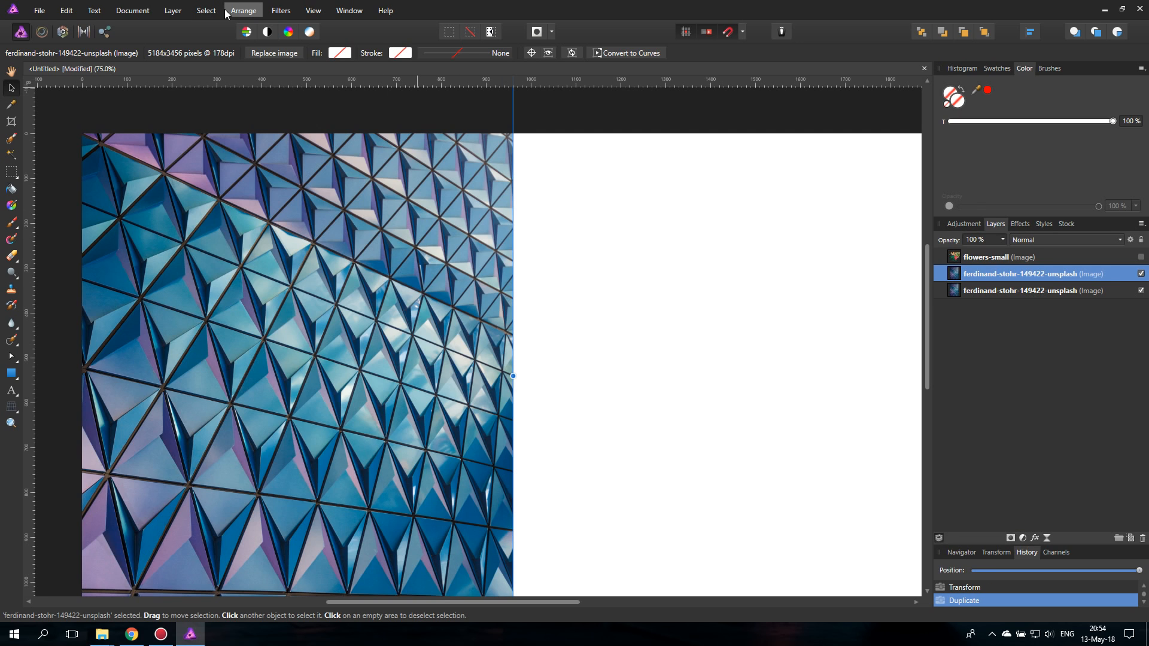
pyautogui.click(243, 12)
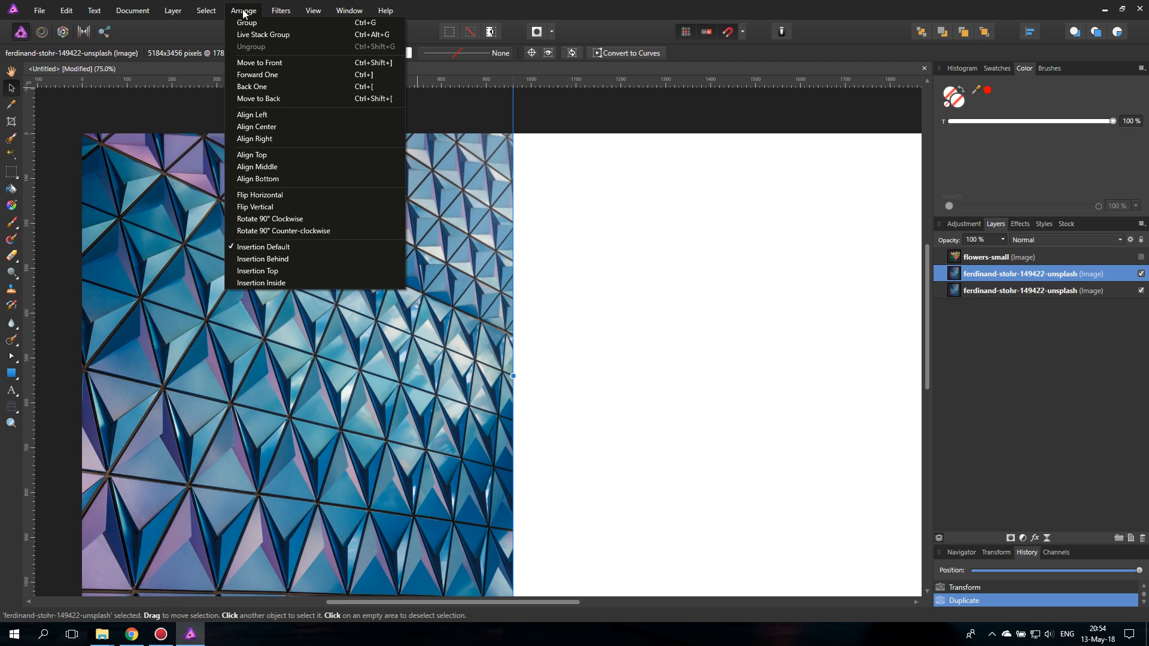
pyautogui.click(293, 195)
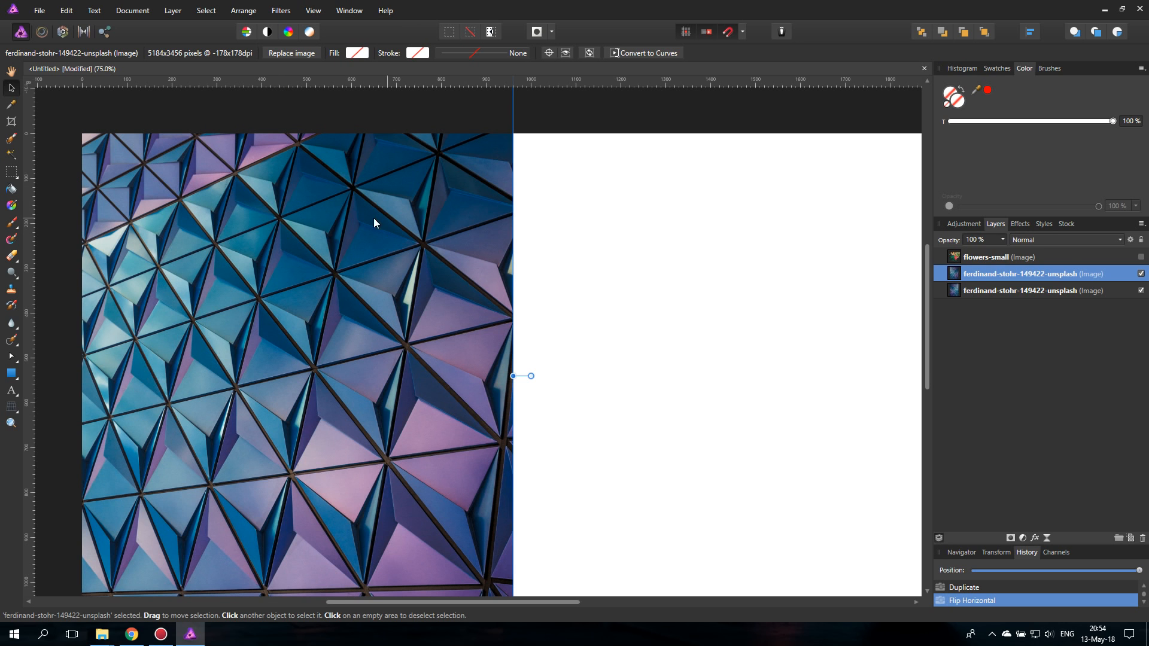
# - Place the flipped copy against the centre guide to mirror the photo on the right half, and remove the guide
pyautogui.moveTo(220, 284); pyautogui.dragTo(673, 320)
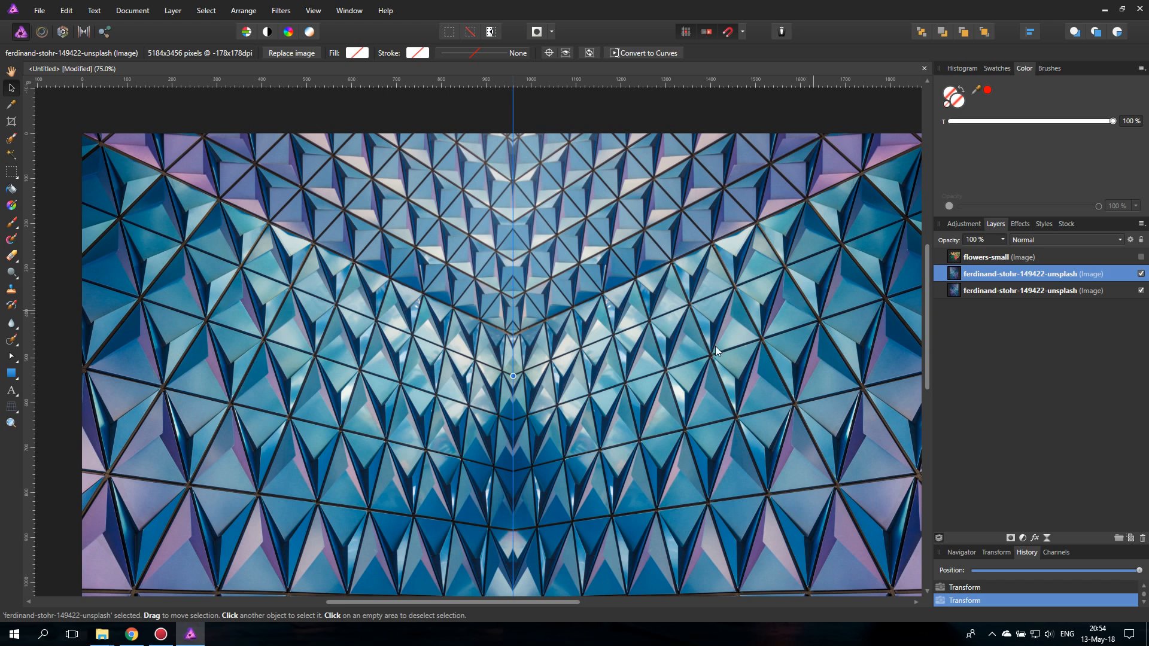
pyautogui.hotkey('ctrl', '0')
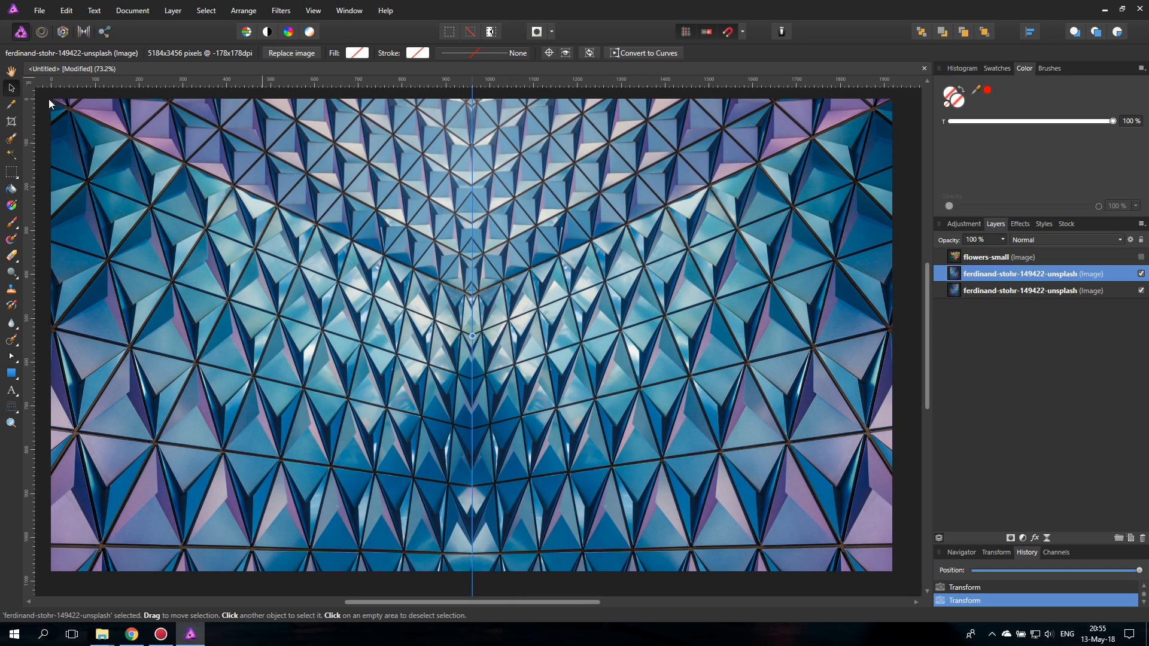
pyautogui.moveTo(476, 172); pyautogui.dragTo(31, 208)
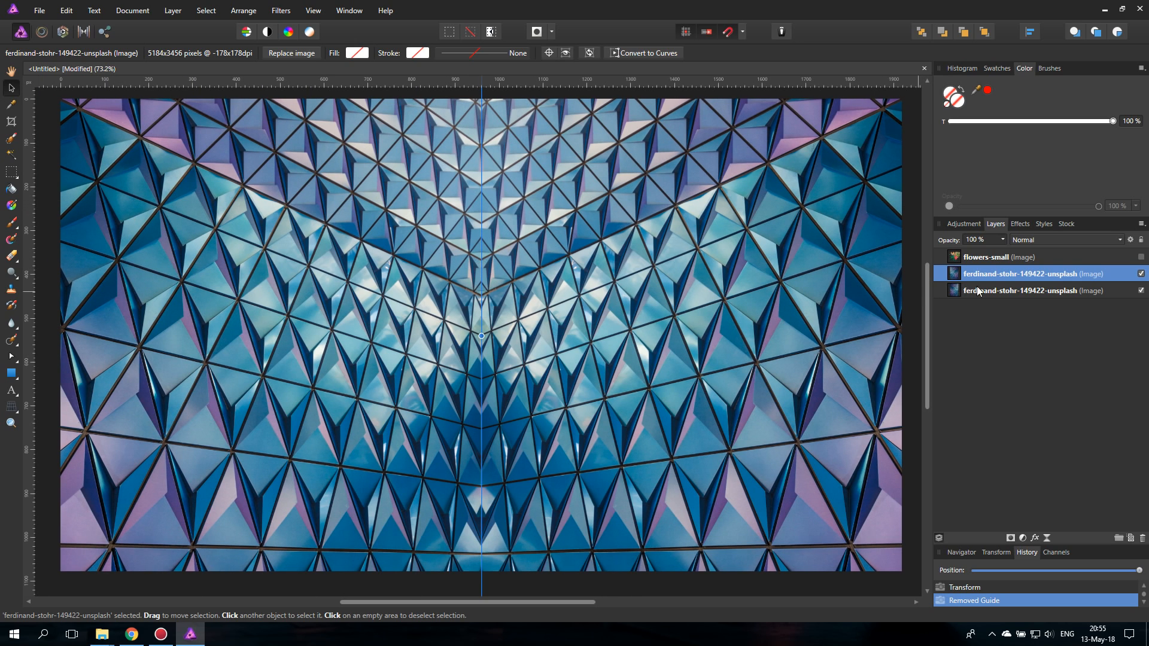
# - Group the two mirrored photo layers and name the group BG
pyautogui.keyDown('shift'); pyautogui.click(955, 291); pyautogui.keyUp('shift')
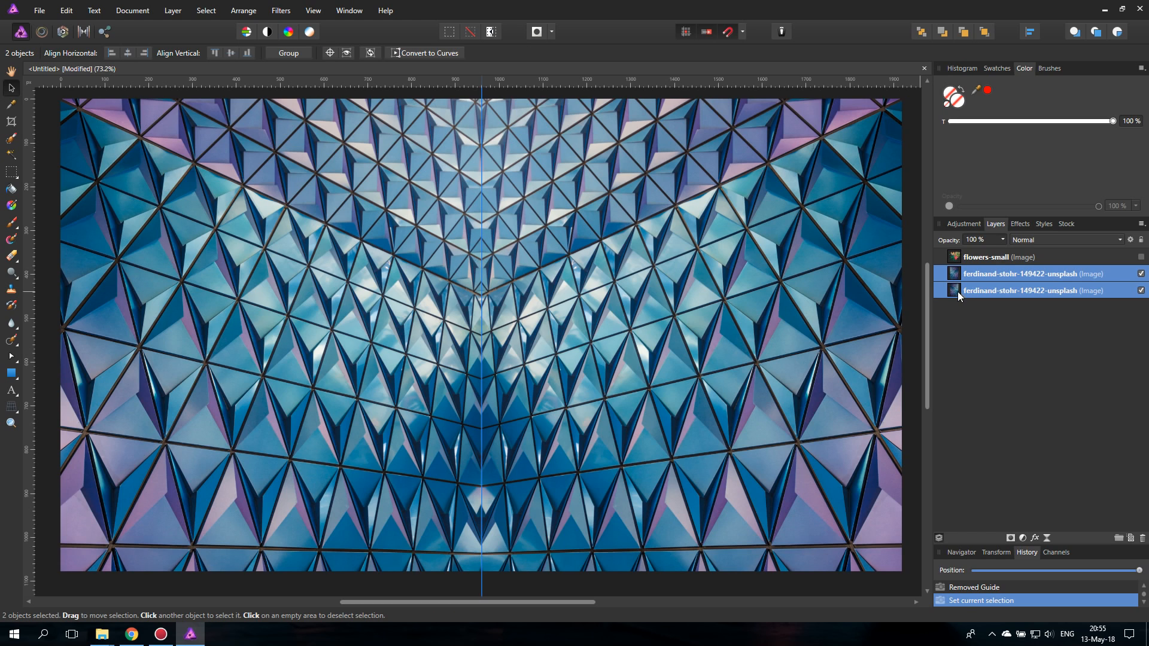
pyautogui.hotkey('ctrl', 'g')
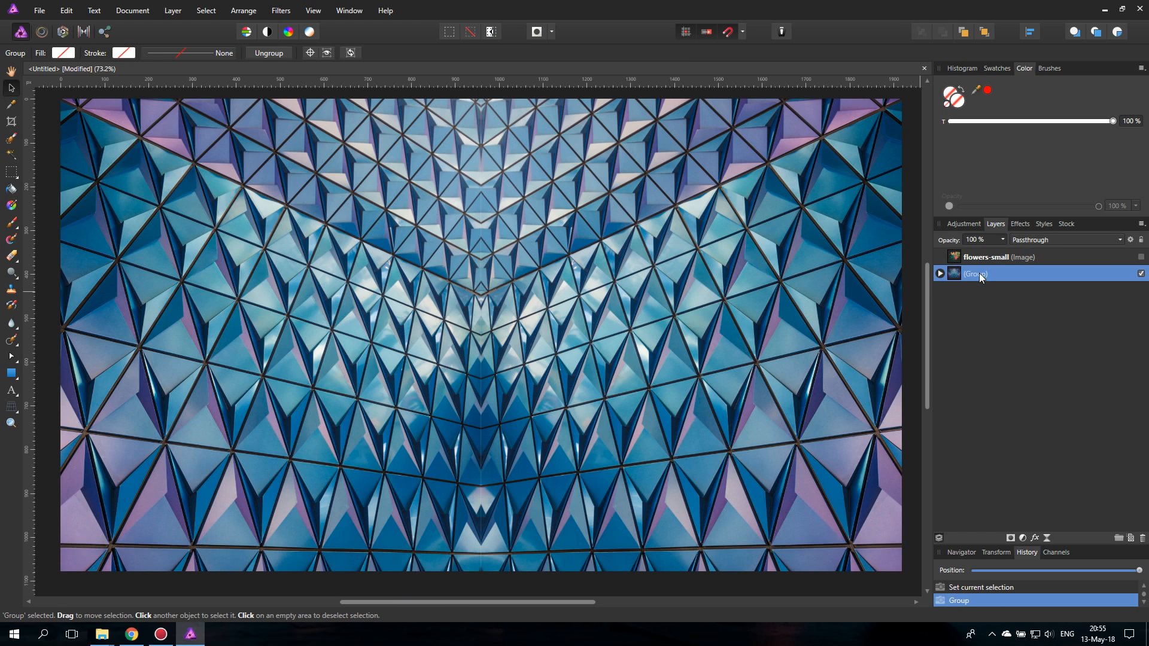
pyautogui.doubleClick(978, 272)
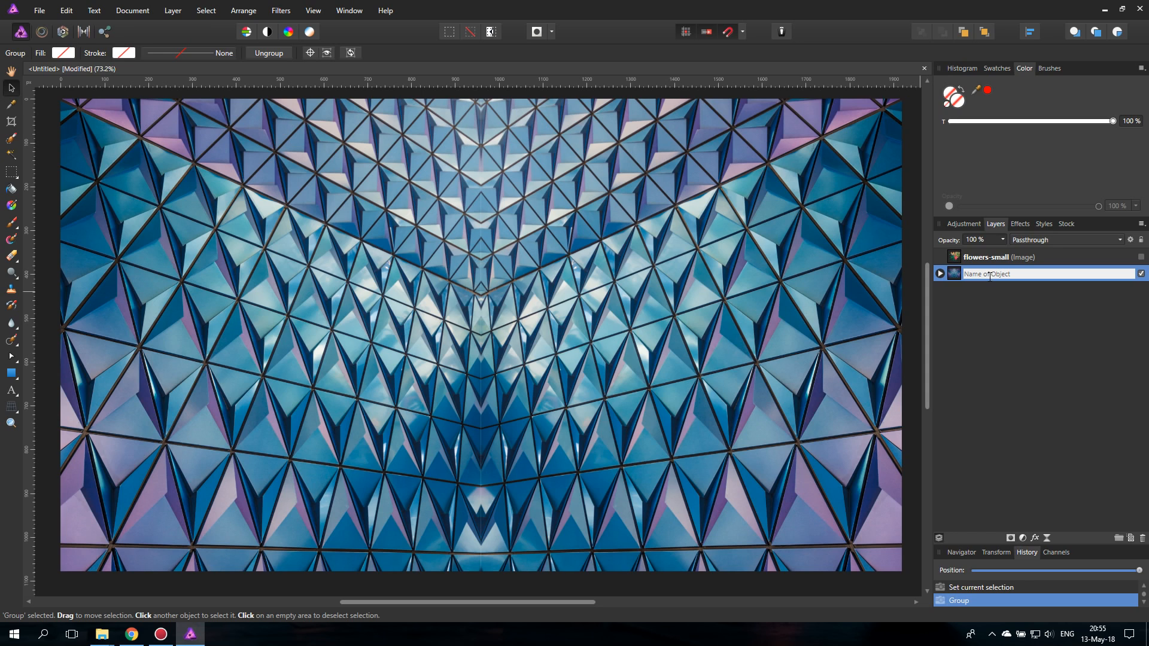
pyautogui.write('BG')
pyautogui.press('Return')
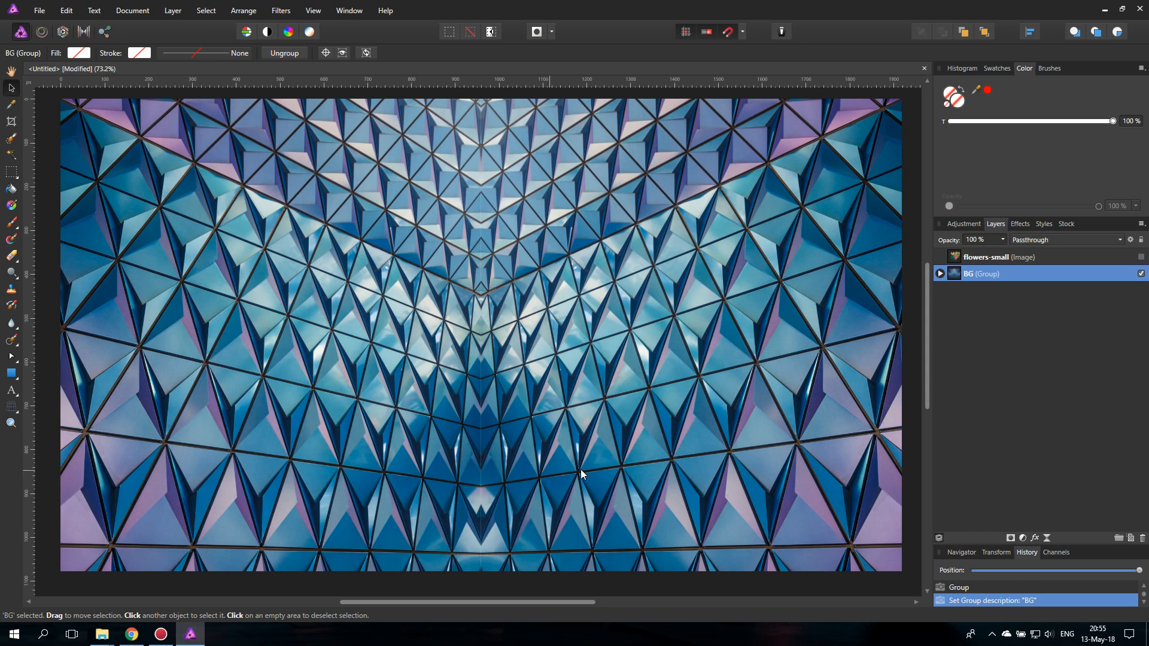
# - Duplicate the BG group and rasterize the copy into a pixel layer
pyautogui.click(11, 422)
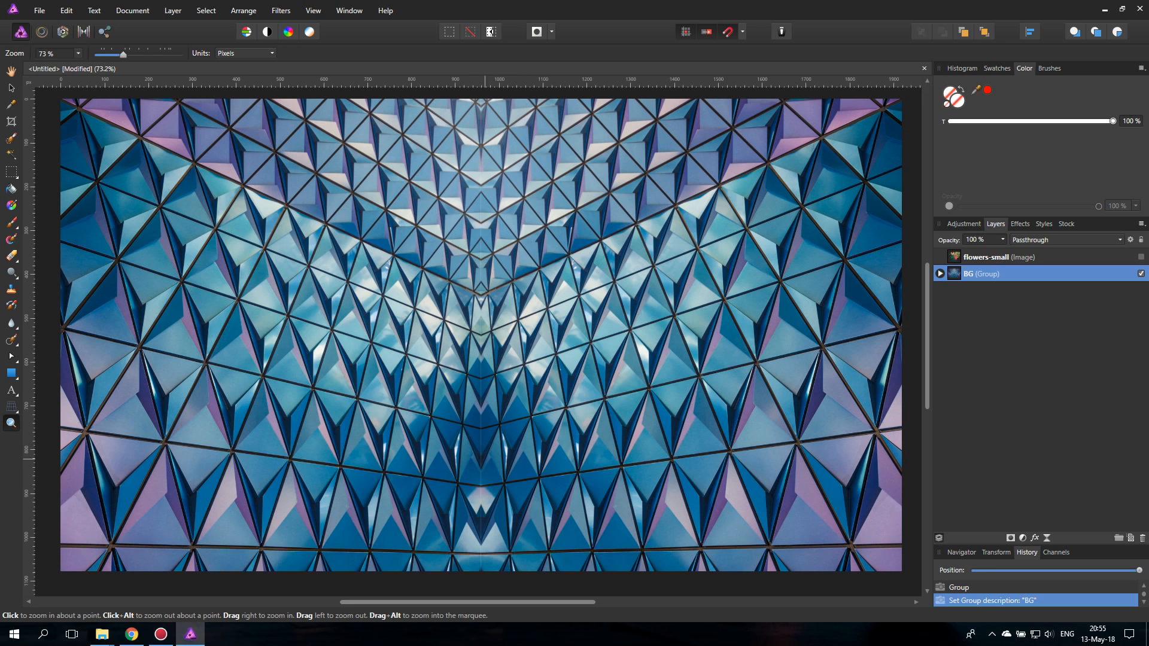
pyautogui.click(477, 486)
pyautogui.click(482, 477)
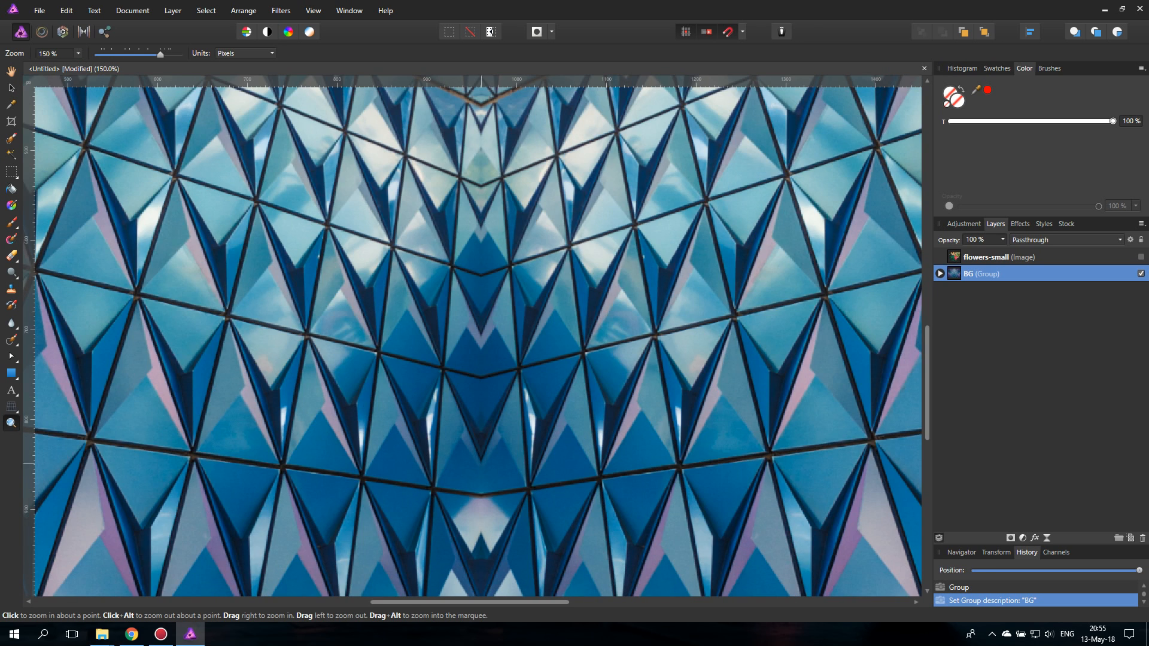
pyautogui.hotkey('ctrl', '0')
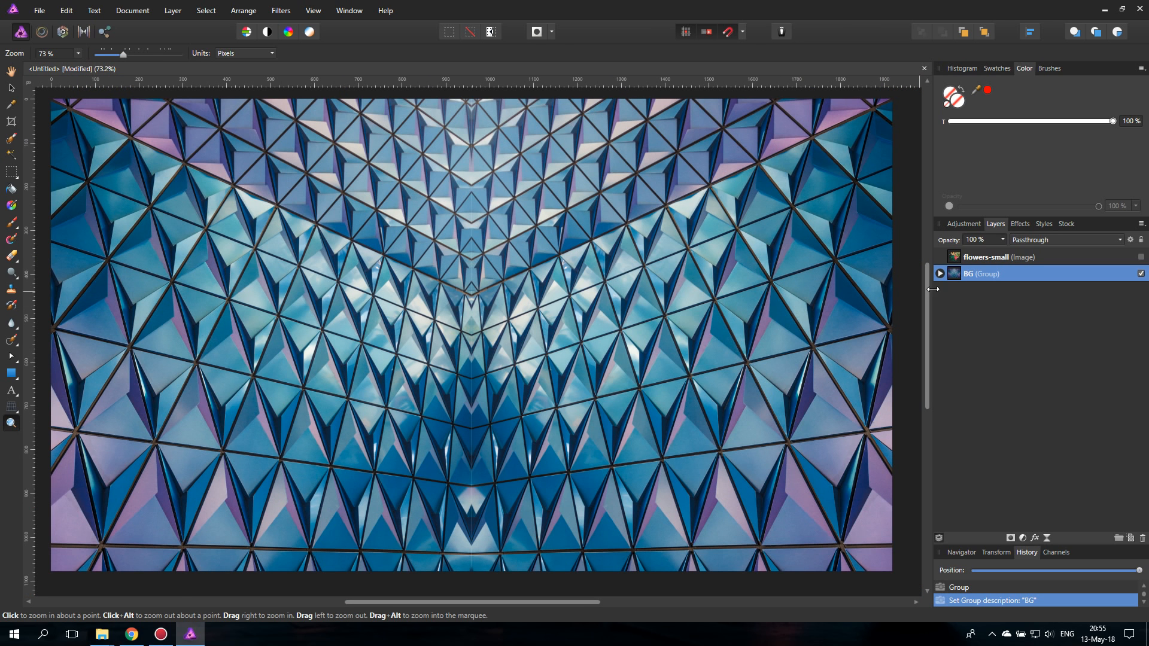
pyautogui.rightClick(956, 275)
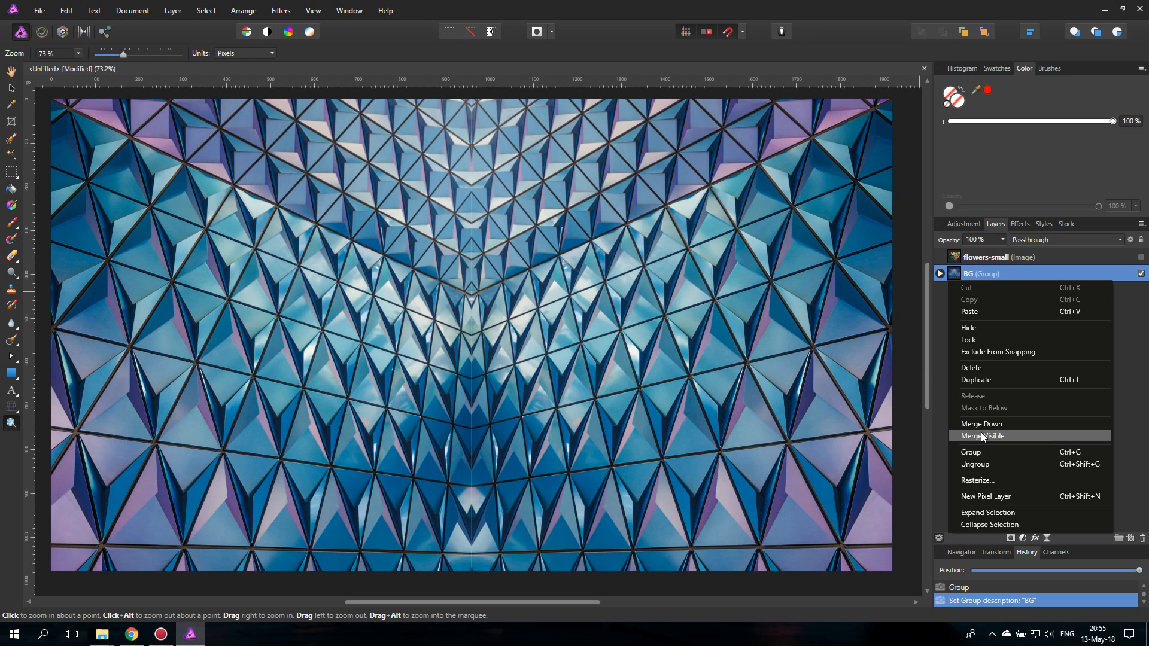
pyautogui.click(976, 379)
pyautogui.rightClick(958, 276)
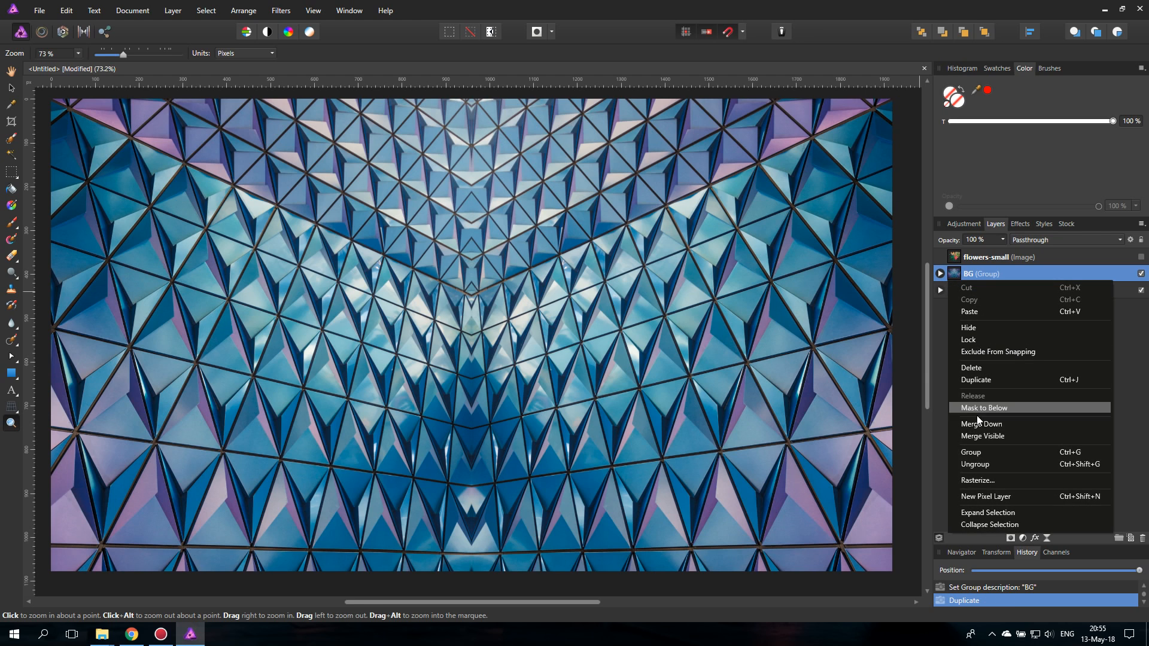
pyautogui.click(978, 480)
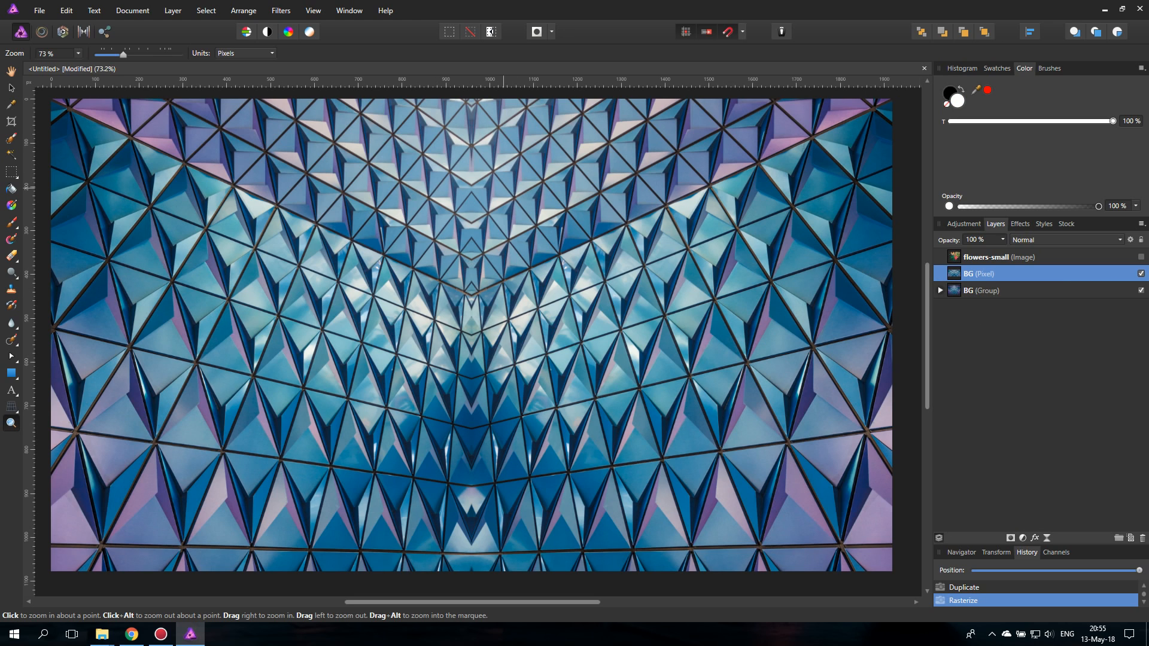
pyautogui.click(11, 88)
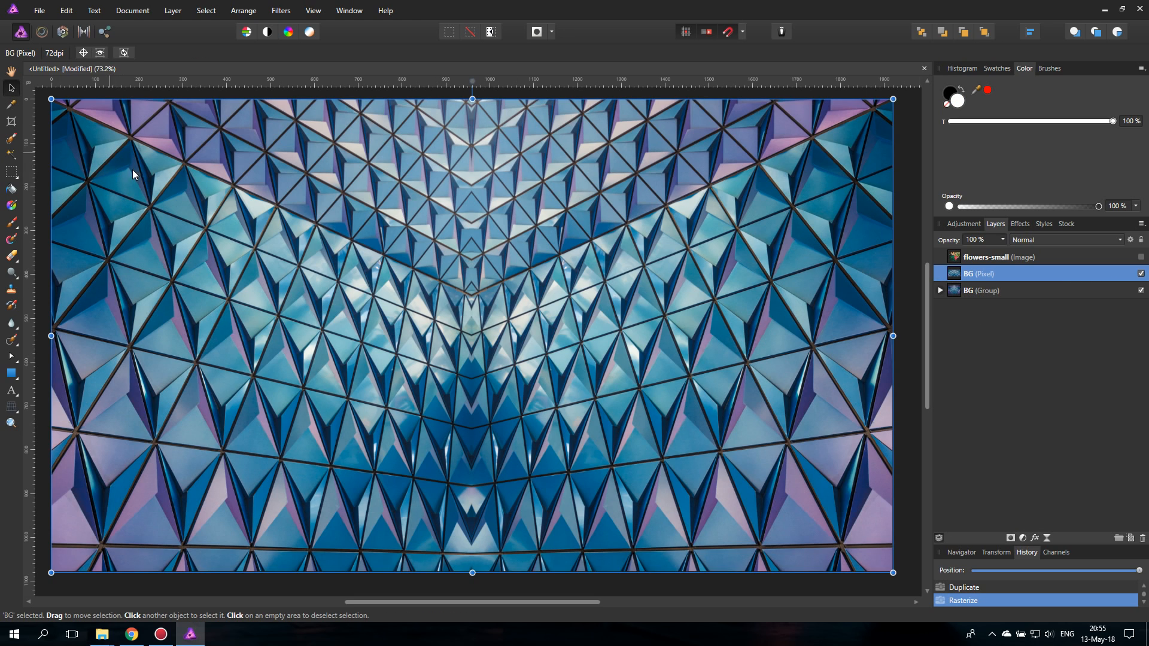
# - Show the flowers-small layer and place its image, rotated clockwise, in the lower left corner of the canvas
pyautogui.click(954, 259)
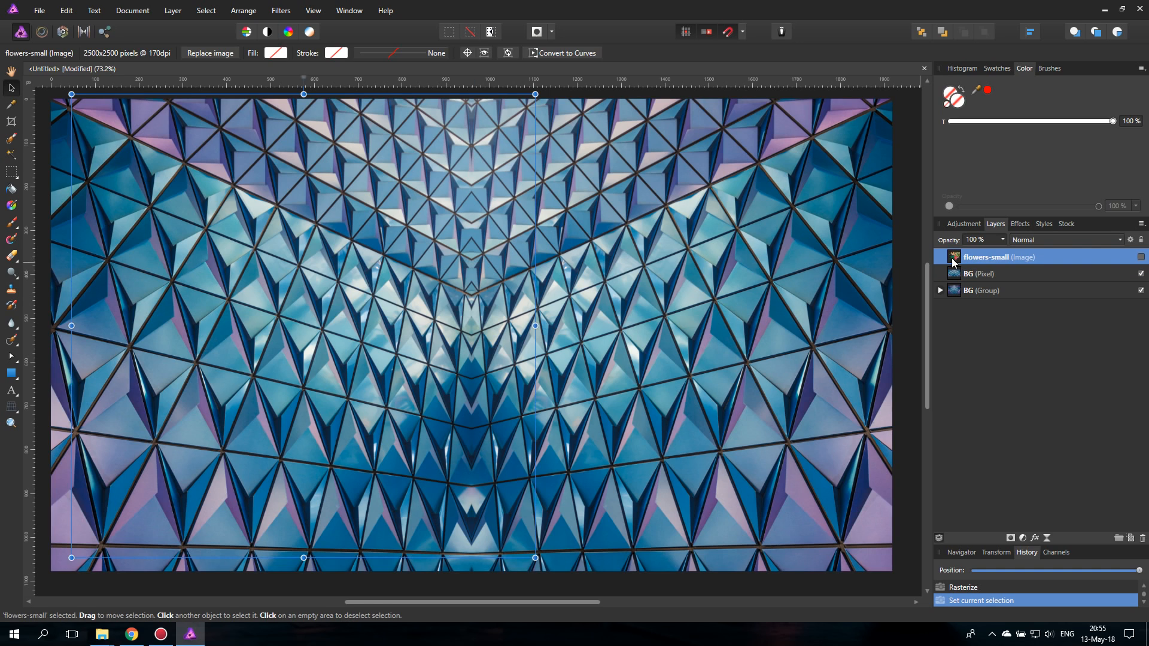
pyautogui.click(1138, 258)
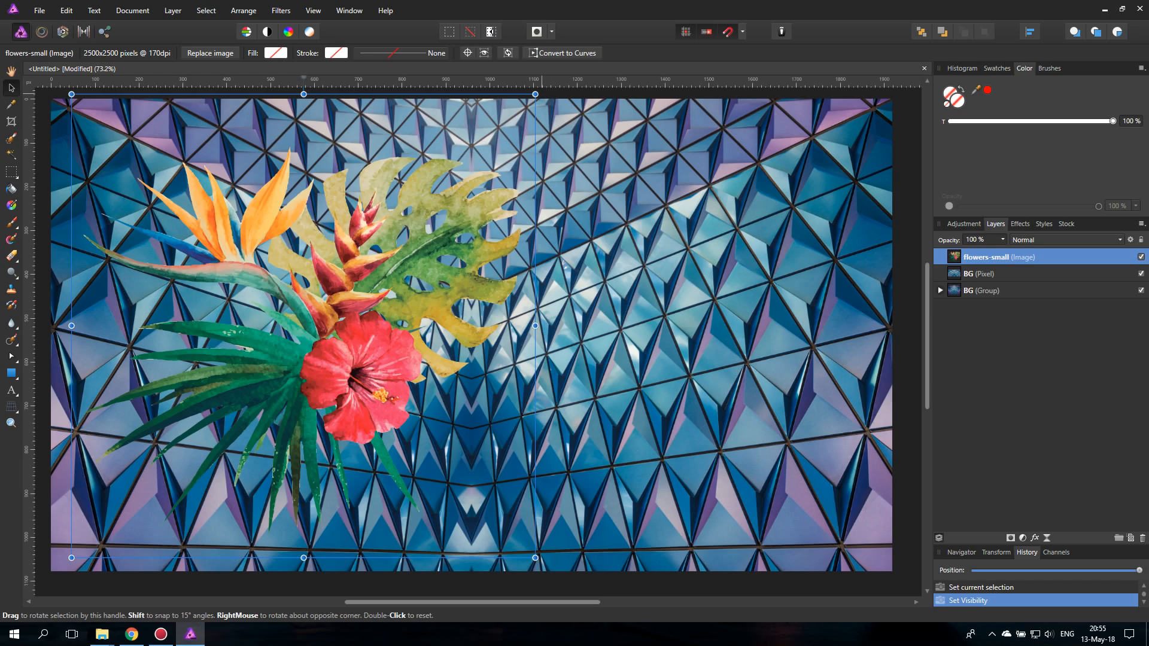
pyautogui.moveTo(535, 94); pyautogui.dragTo(622, 281)
pyautogui.moveTo(404, 340); pyautogui.dragTo(261, 475)
pyautogui.scroll(-1, 302, 425)
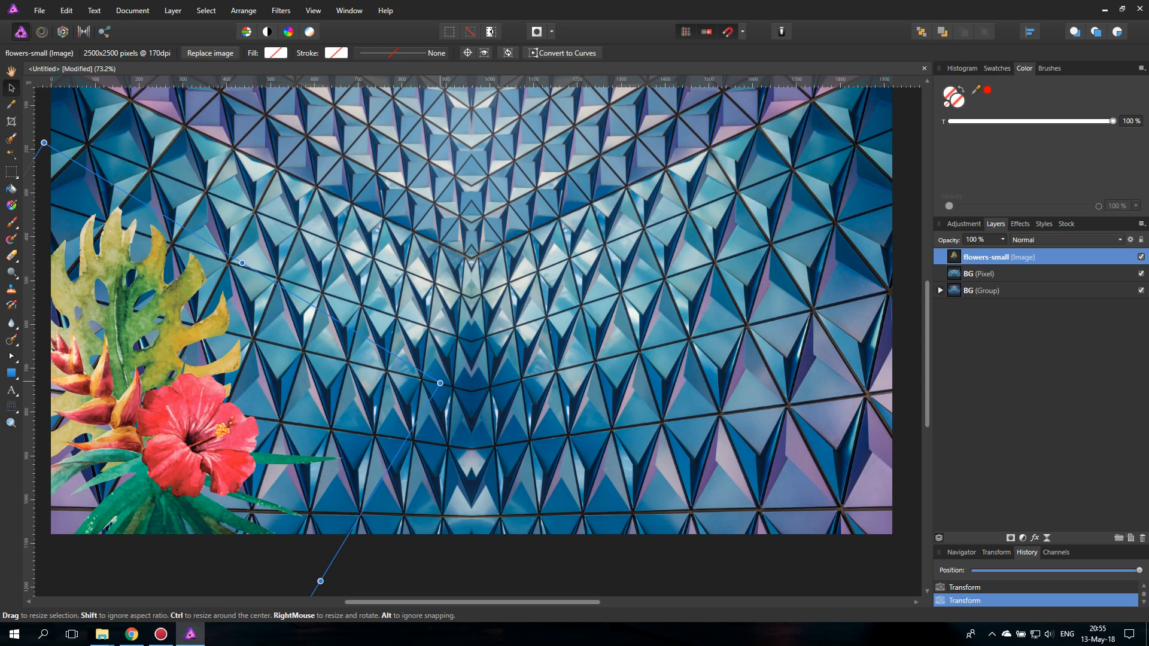
# - Enlarge the flowers image and, turned slightly further clockwise, position it so it runs partly off the canvas's left edge
pyautogui.moveTo(440, 386); pyautogui.dragTo(666, 327)
pyautogui.moveTo(364, 387); pyautogui.dragTo(284, 417)
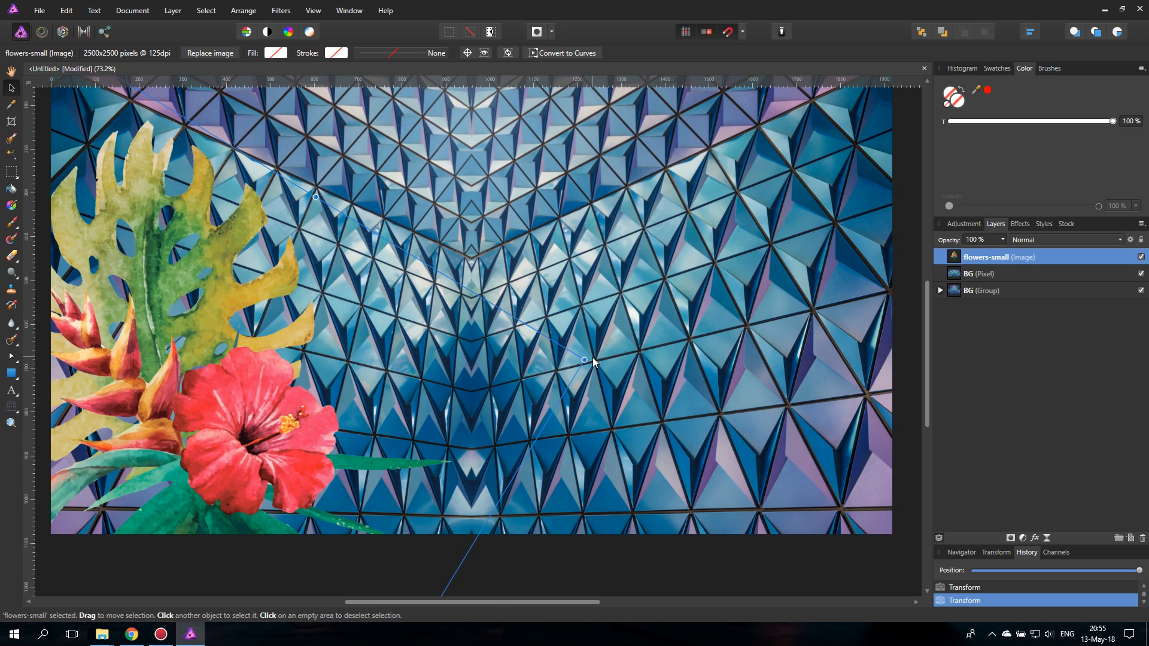
pyautogui.moveTo(590, 358); pyautogui.dragTo(605, 422)
pyautogui.moveTo(303, 440); pyautogui.dragTo(193, 368)
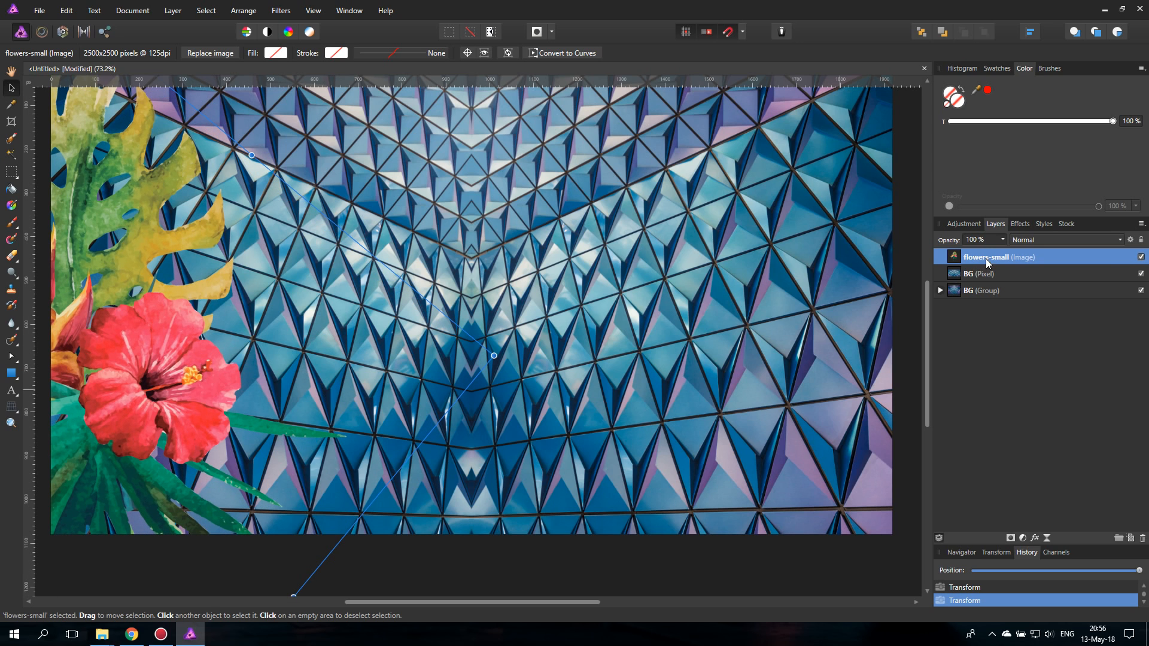
# - Duplicate the flowers-small layer and flip the copy horizontally
pyautogui.rightClick(955, 259)
pyautogui.click(985, 363)
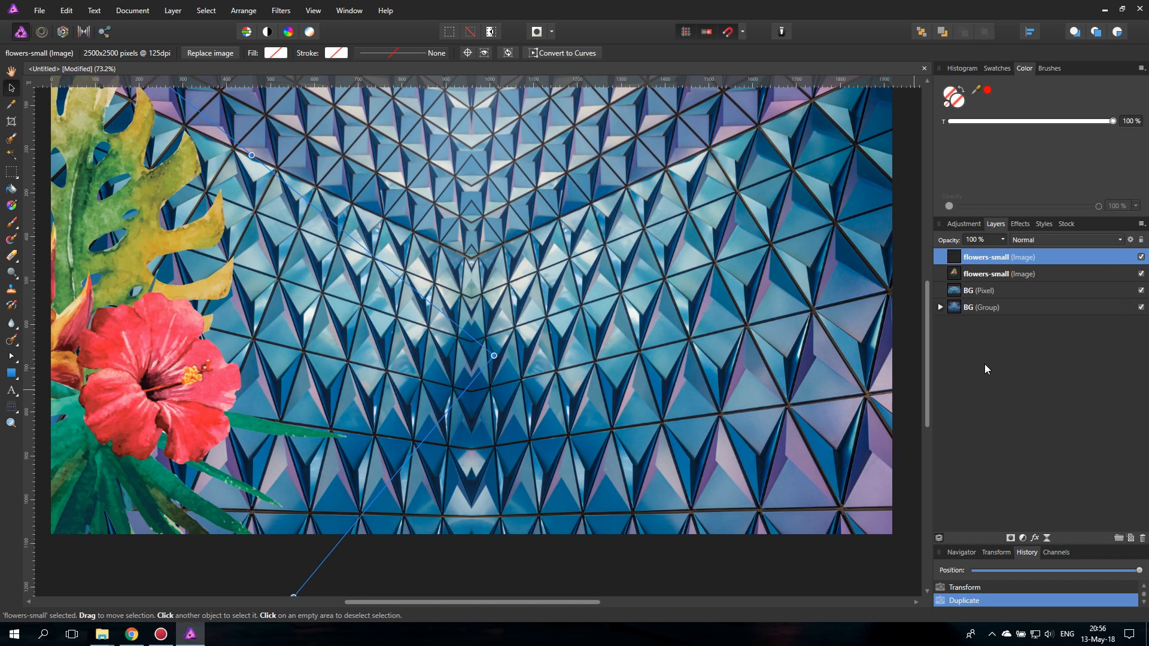
pyautogui.click(244, 12)
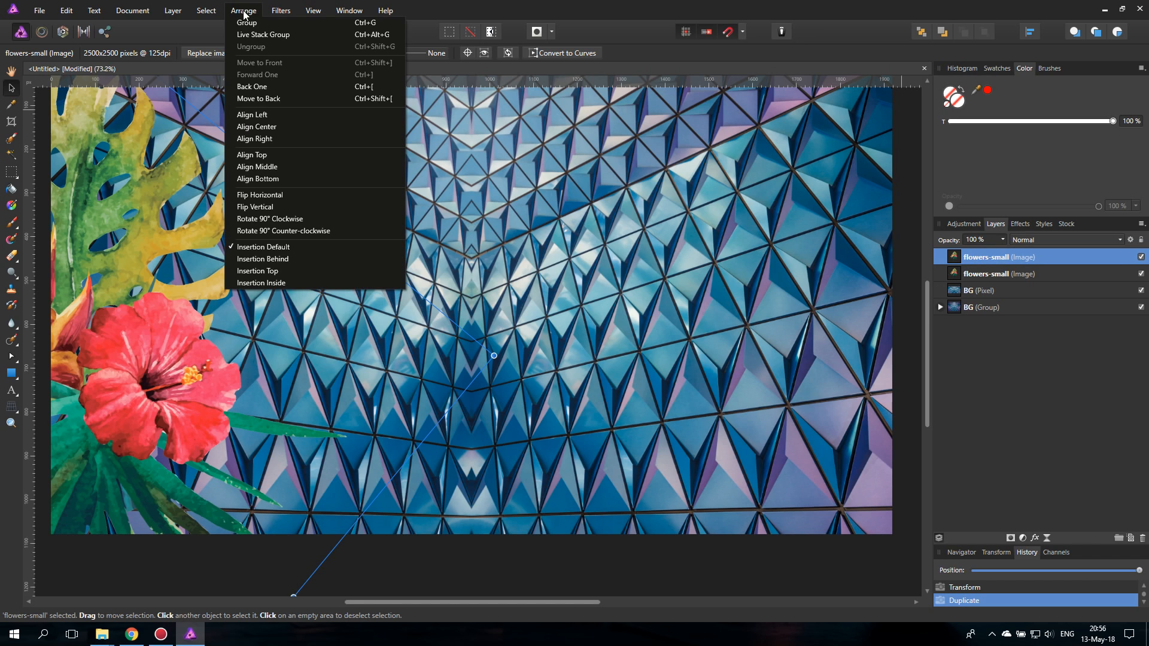
pyautogui.click(274, 196)
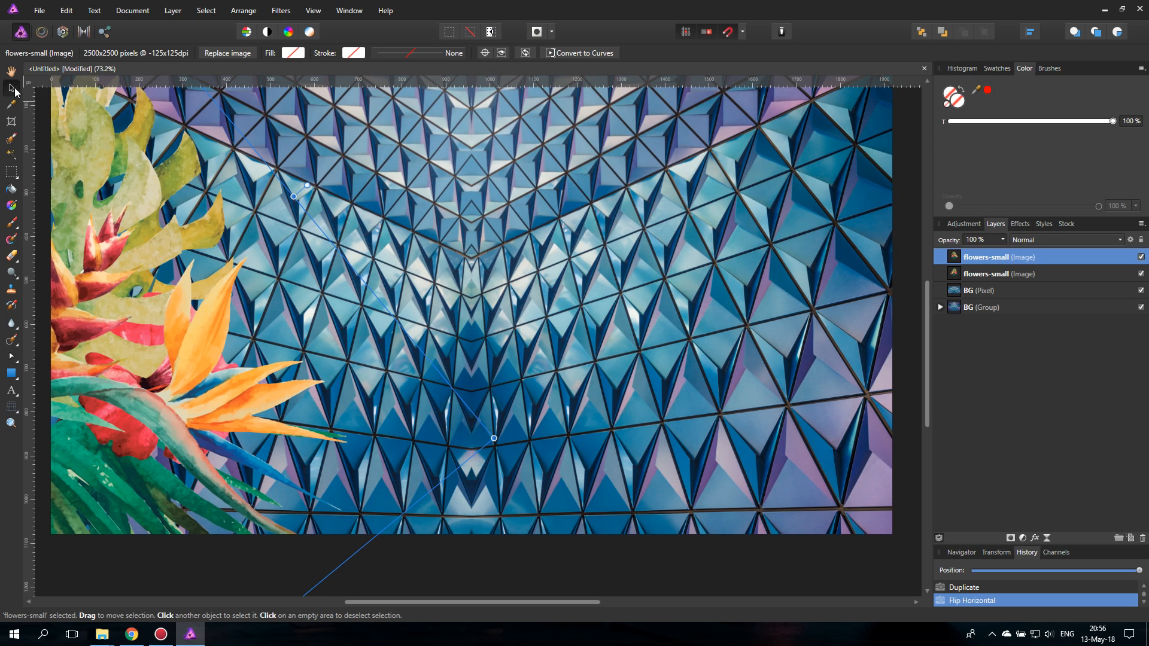
pyautogui.click(243, 11)
pyautogui.click(277, 195)
# - Place the flipped flowers copy along the canvas's right edge so it mirrors the left one, and deselect it
pyautogui.moveTo(80, 333); pyautogui.dragTo(799, 365)
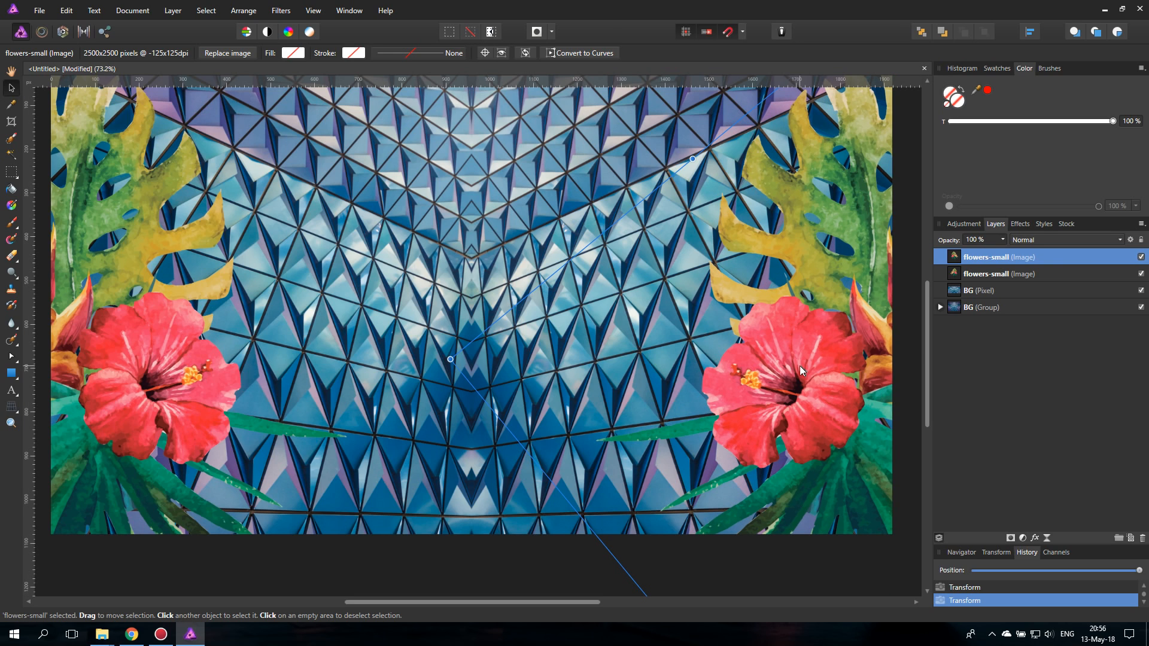
pyautogui.click(388, 559)
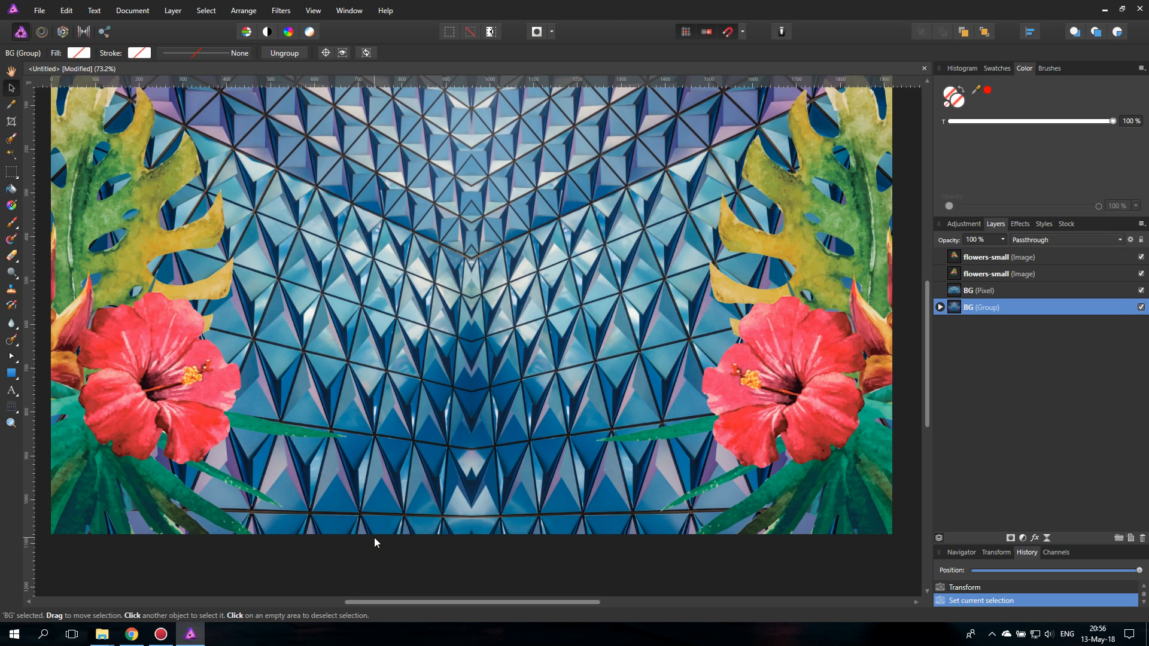
pyautogui.scroll(1, 375, 537)
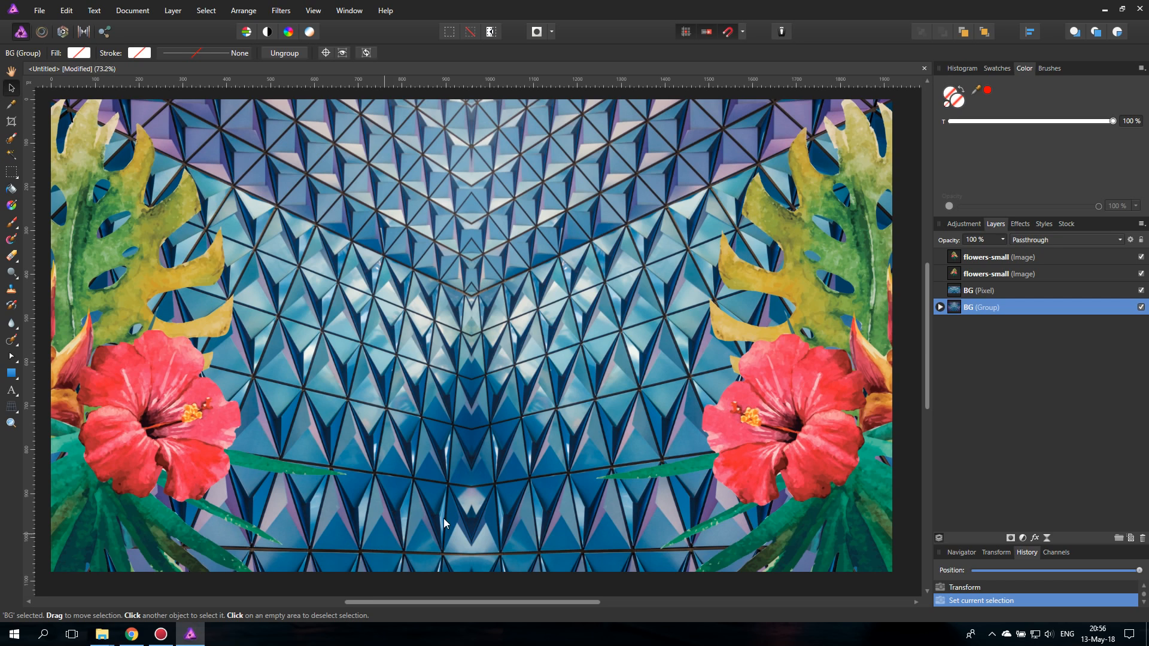
# - Draw a horizontal rectangle across the full canvas width, directly above the BG pixel layer and behind both flowers images
pyautogui.click(956, 289)
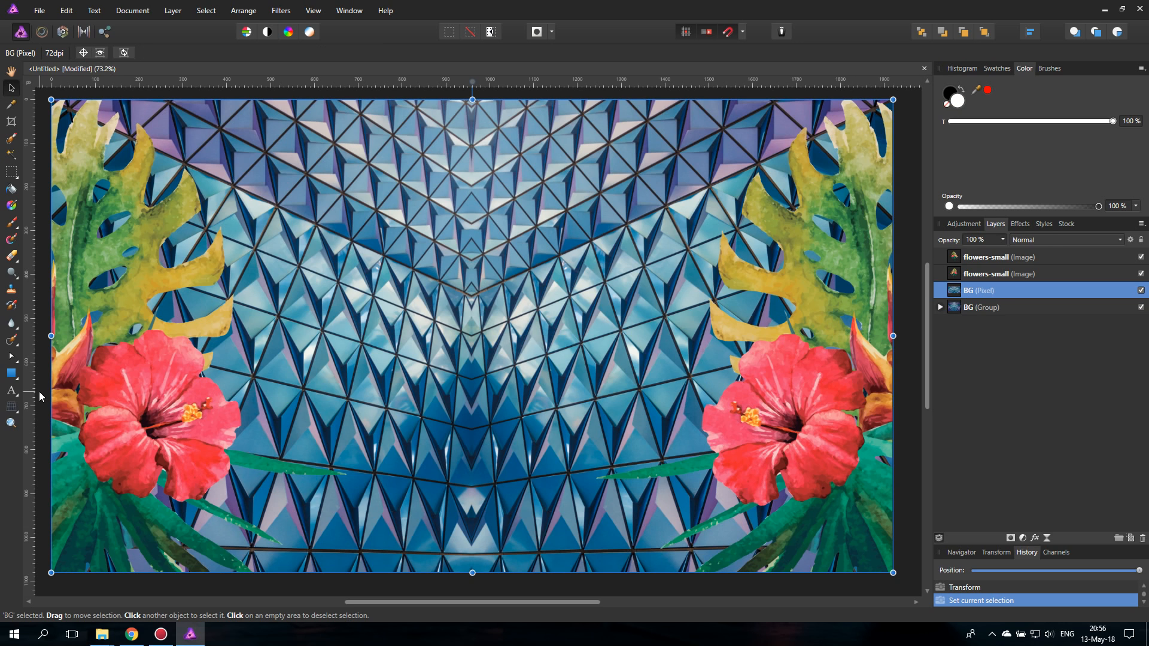
pyautogui.click(10, 373)
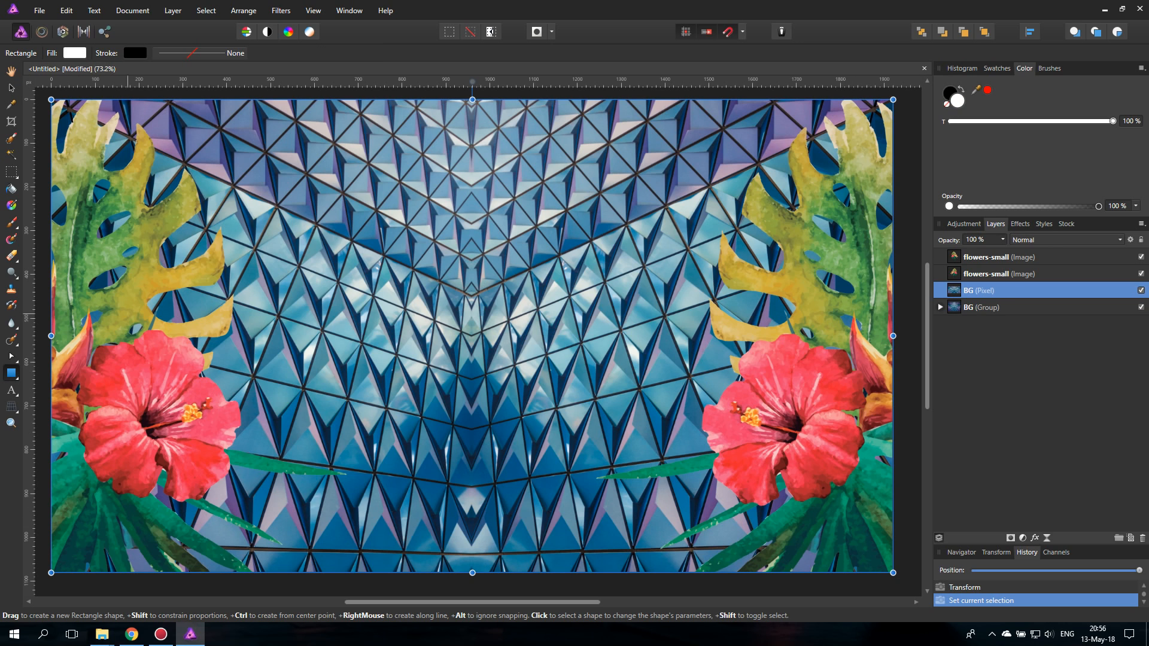
pyautogui.moveTo(123, 315); pyautogui.dragTo(893, 455)
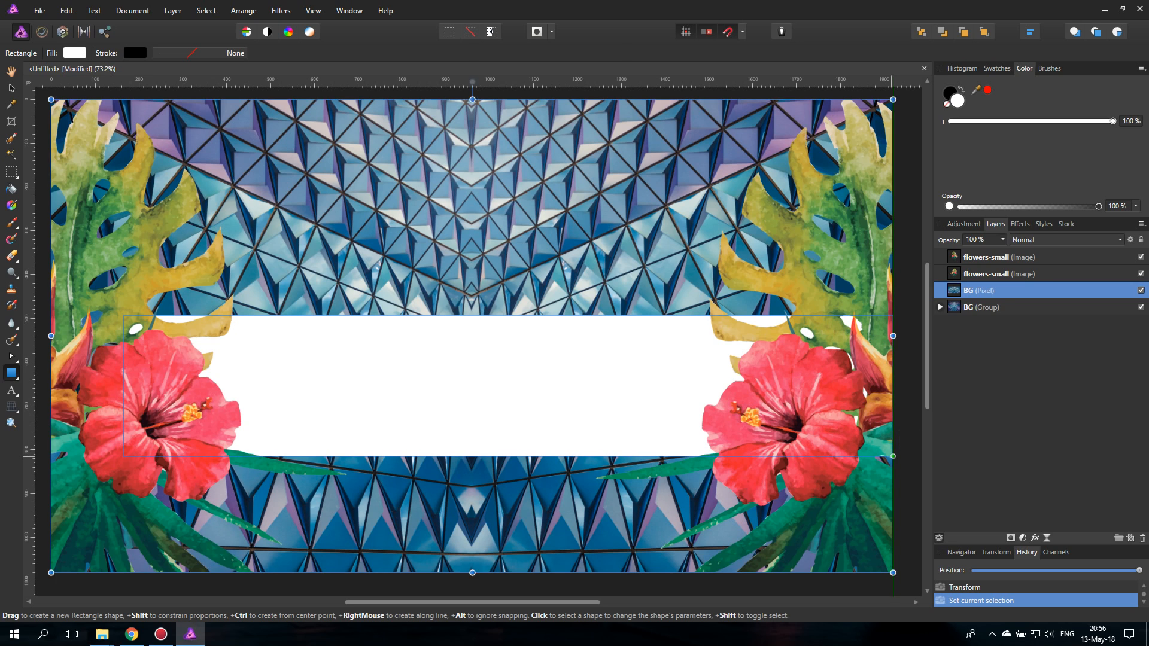
pyautogui.moveTo(124, 386); pyautogui.dragTo(51, 385)
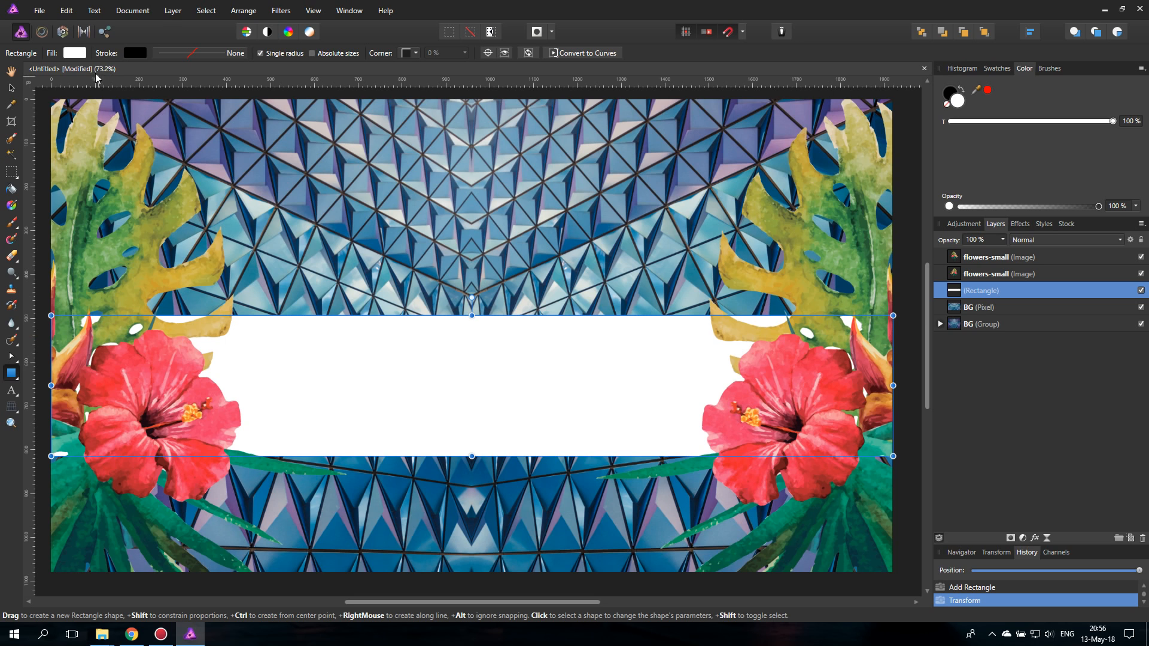
# - Set the rectangle's fill colour to black
pyautogui.click(75, 53)
pyautogui.click(40, 93)
pyautogui.press('Escape')
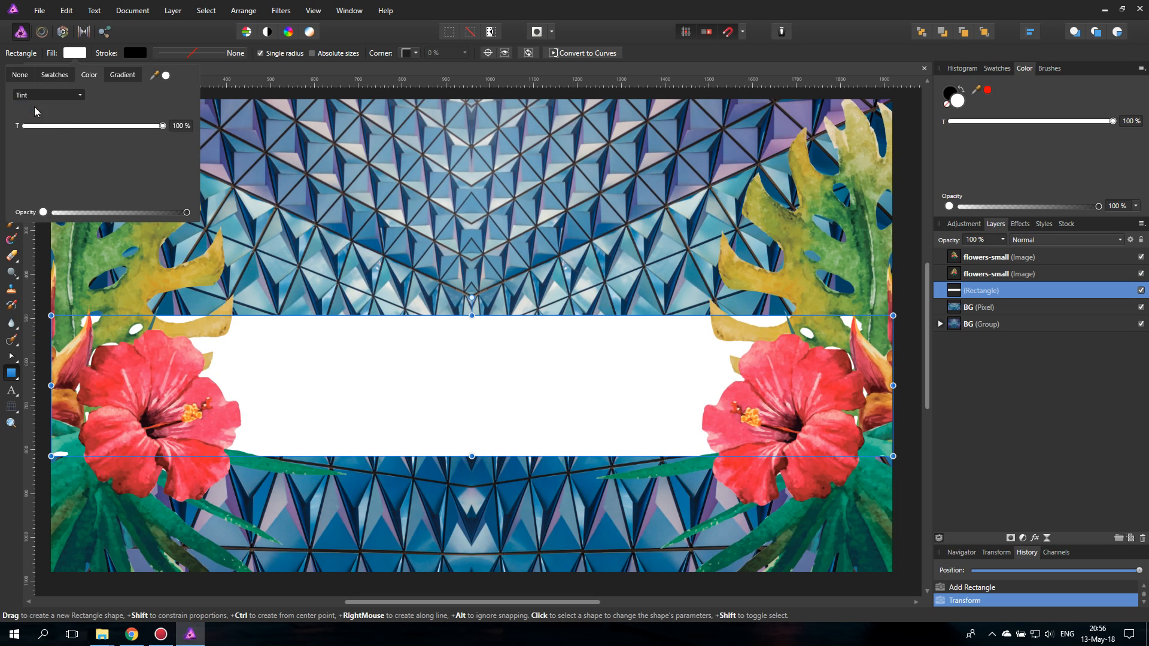
pyautogui.click(35, 108)
pyautogui.moveTo(48, 169); pyautogui.dragTo(6, 218)
pyautogui.click(79, 53)
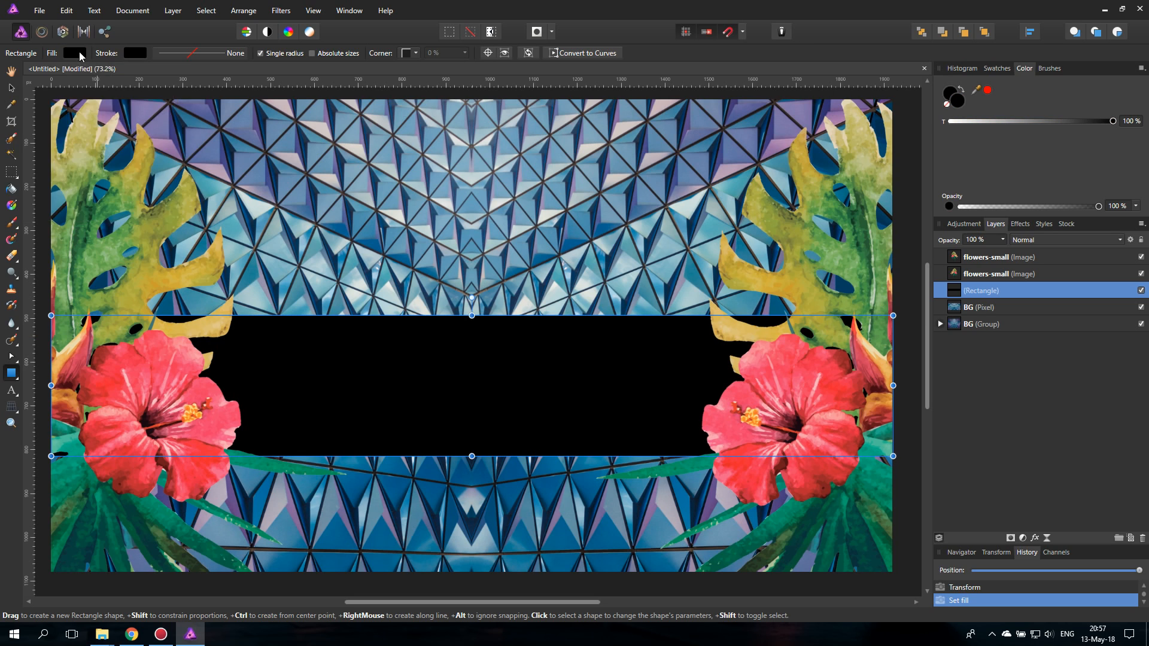
pyautogui.press('v')
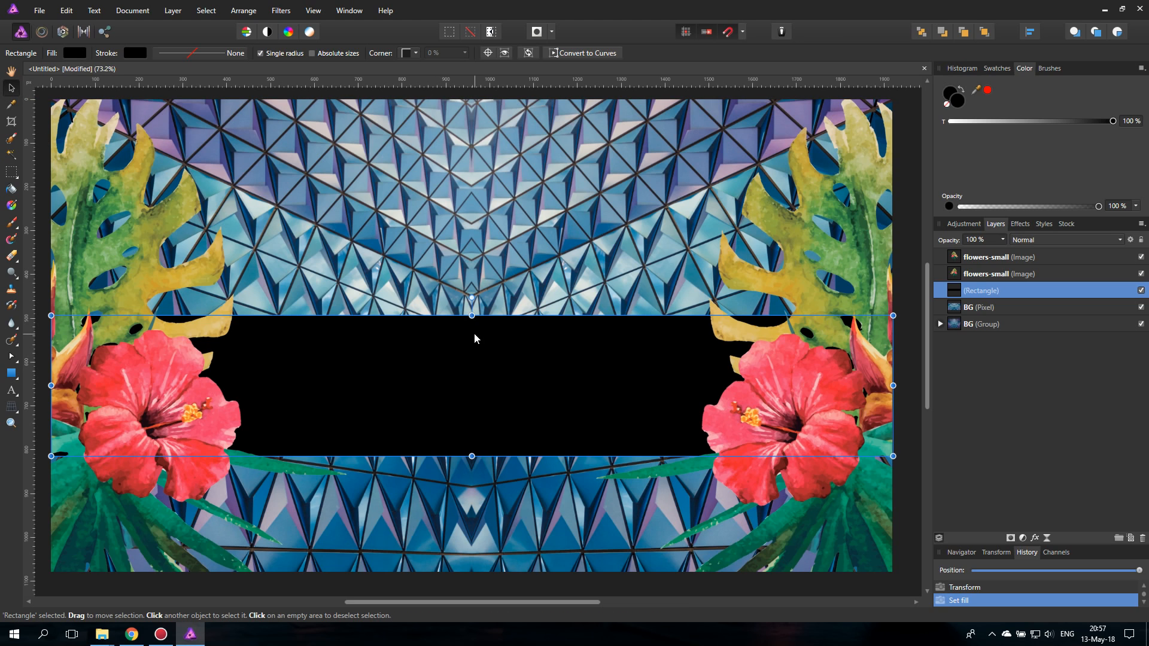
# - Set the black rectangle's layer opacity to 25%
pyautogui.click(990, 240)
pyautogui.write('25')
pyautogui.press('Return')
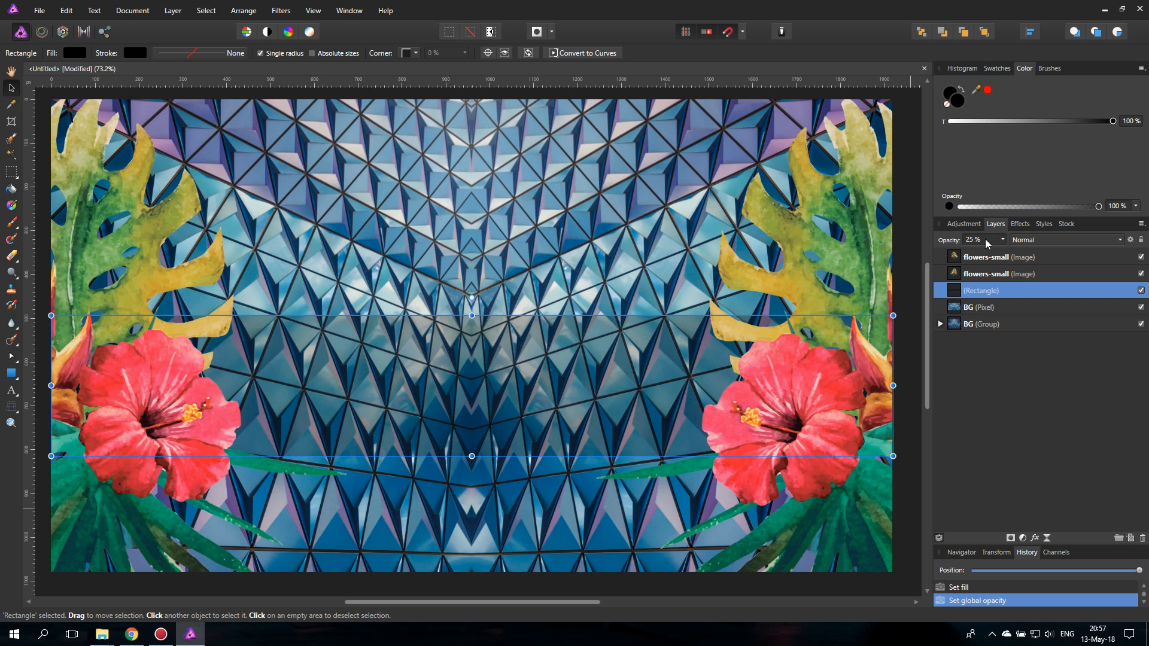
# - Duplicate the rectangle and shrink the copy's height slightly at its upper and lower edges
pyautogui.rightClick(957, 292)
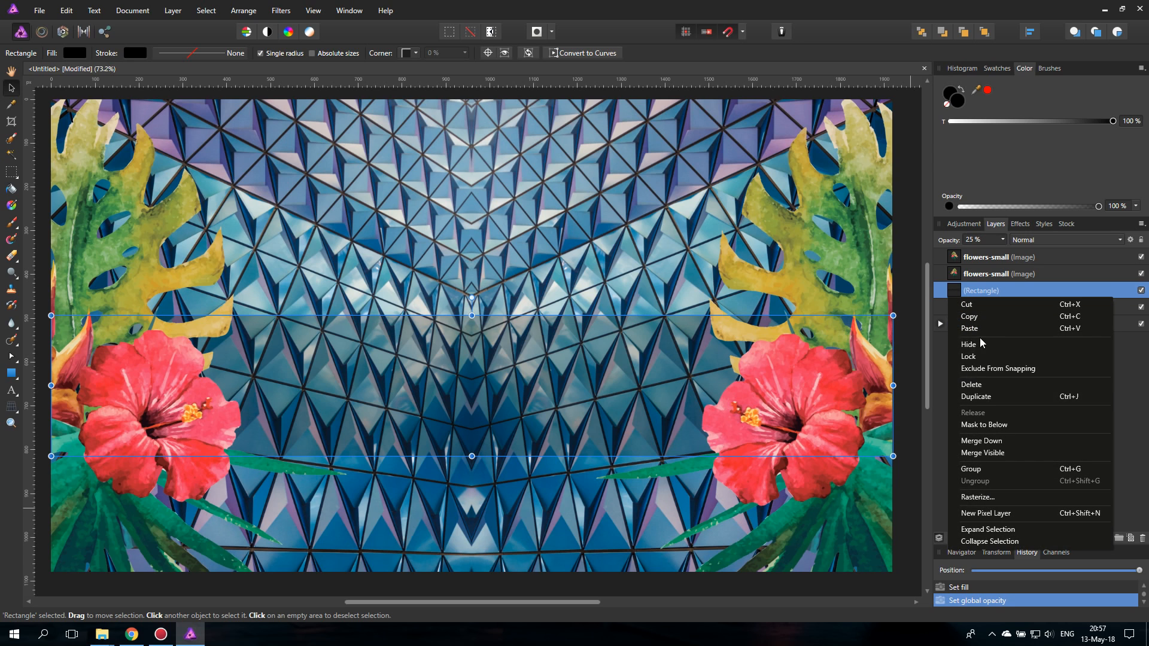
pyautogui.click(976, 397)
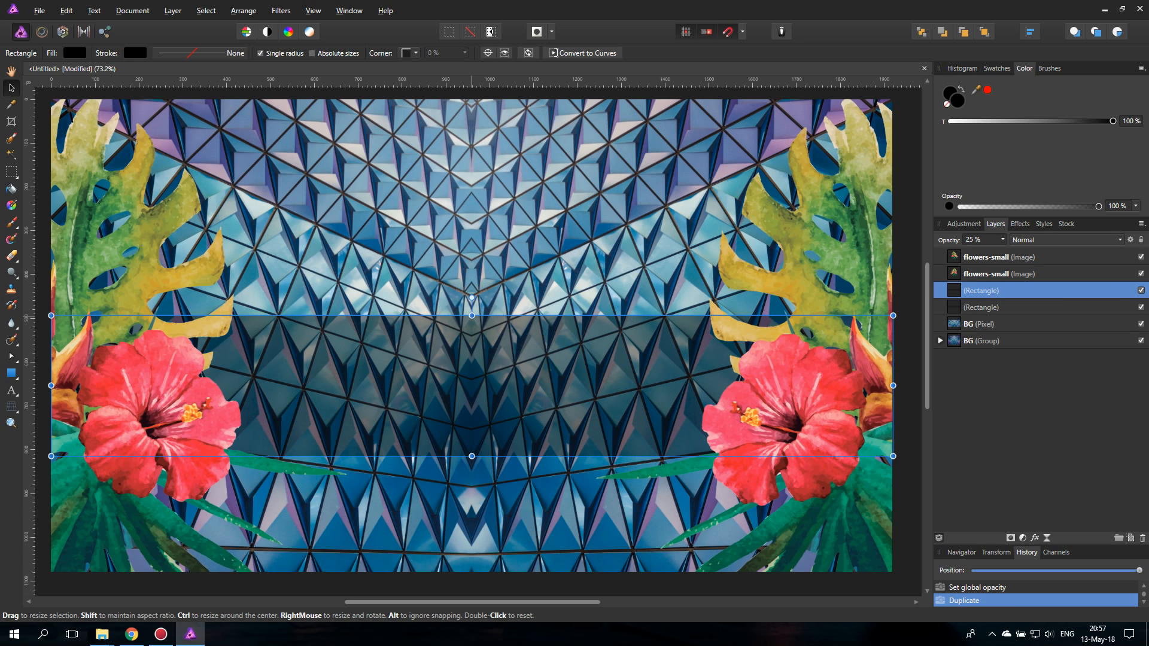
pyautogui.moveTo(471, 315); pyautogui.dragTo(471, 318)
pyautogui.moveTo(472, 455); pyautogui.dragTo(472, 454)
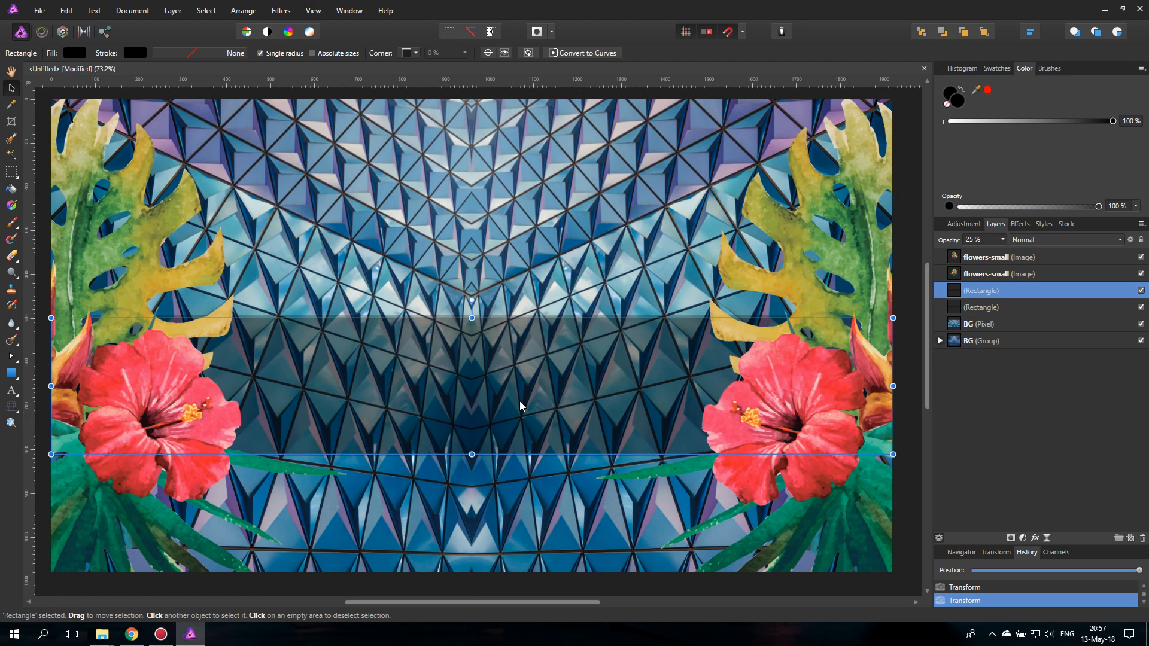
# - Set the opacity of the upper rectangle layer to 75%
pyautogui.click(977, 240)
pyautogui.click(1003, 240)
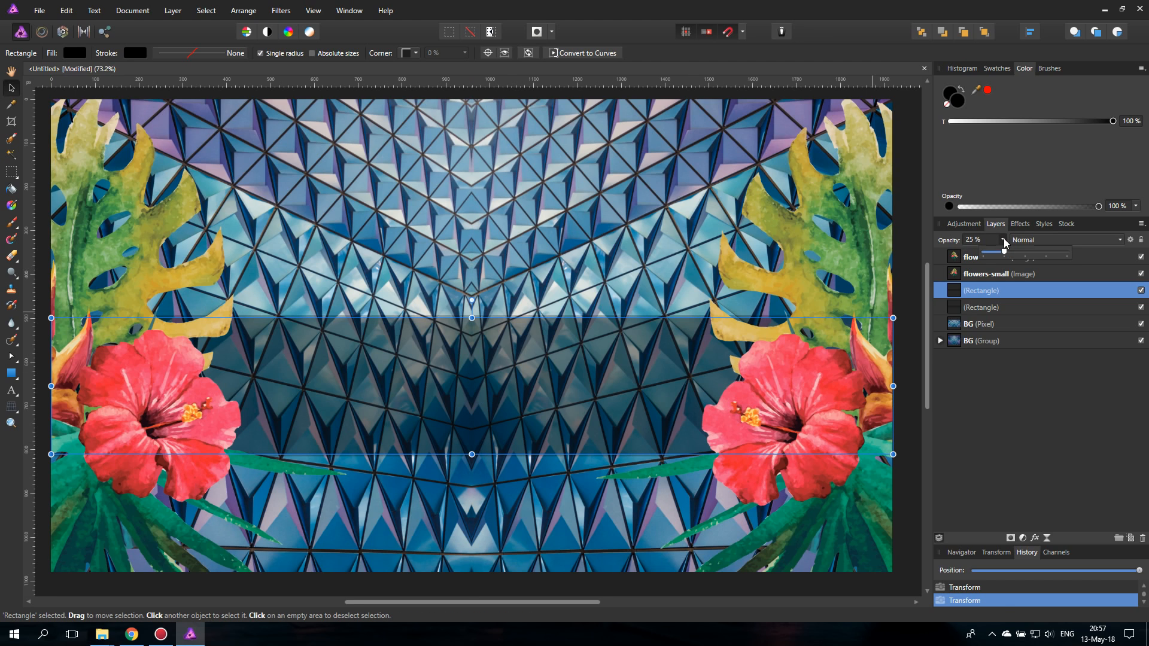
pyautogui.moveTo(1004, 255); pyautogui.dragTo(1046, 251)
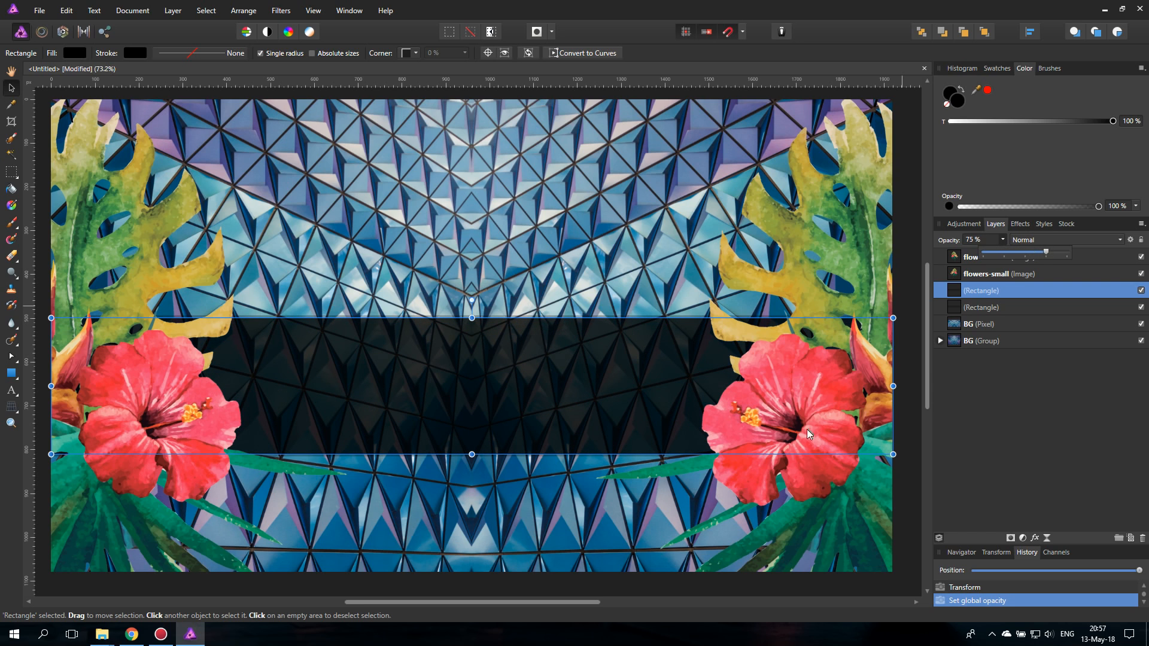
pyautogui.click(128, 198)
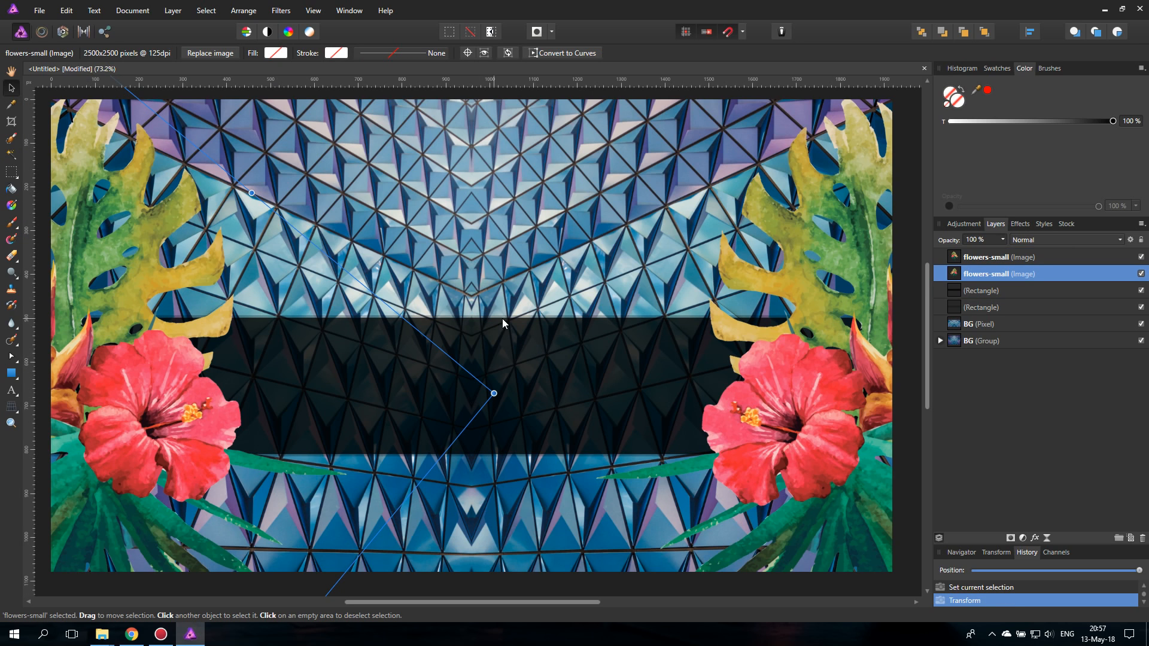
# - Set the opacity of the lower rectangle layer to 60%
pyautogui.click(957, 308)
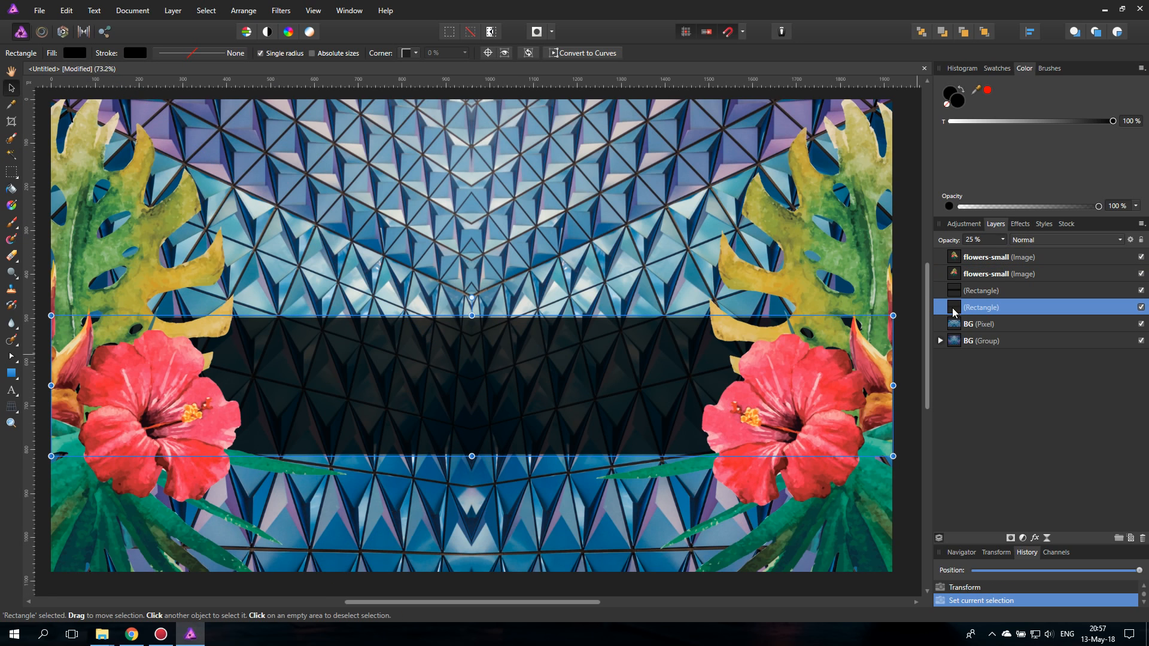
pyautogui.click(1002, 239)
pyautogui.moveTo(1004, 252); pyautogui.dragTo(1034, 253)
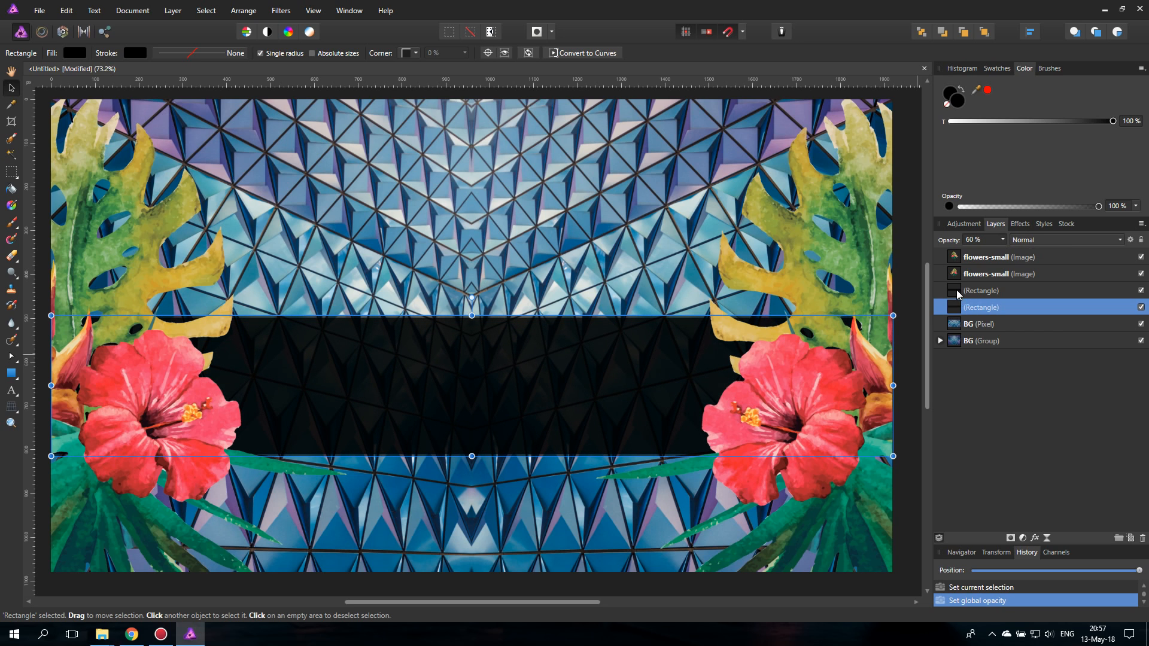
# - Set the opacity of the upper rectangle layer to 50% and deselect it
pyautogui.click(958, 292)
pyautogui.click(1003, 239)
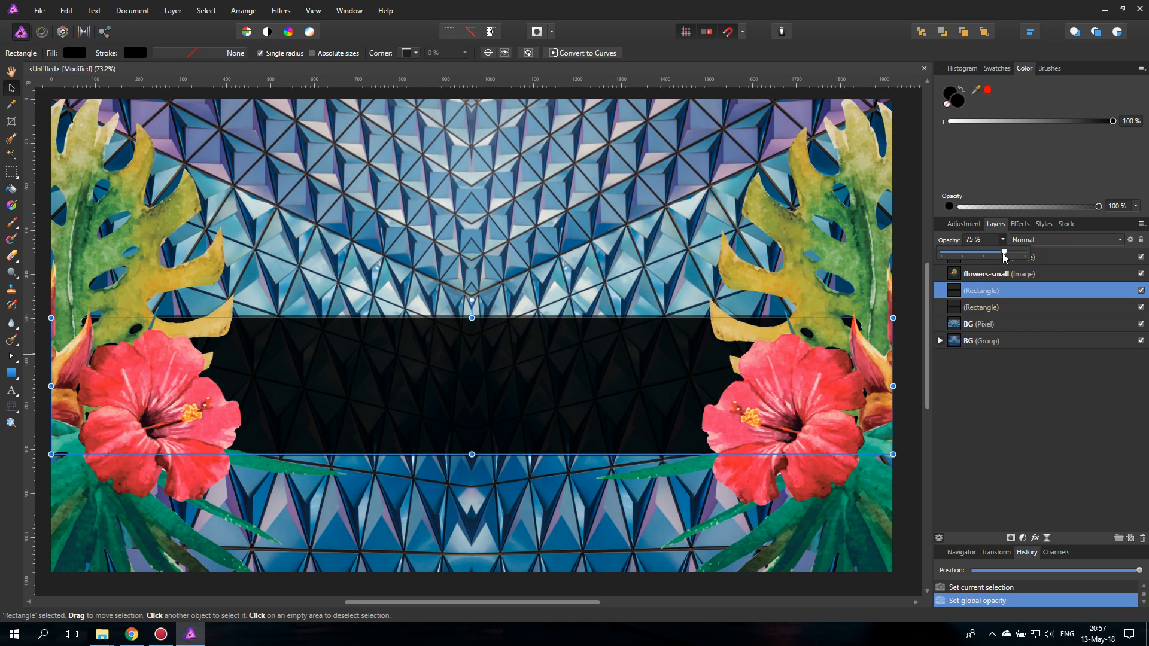
pyautogui.click(914, 337)
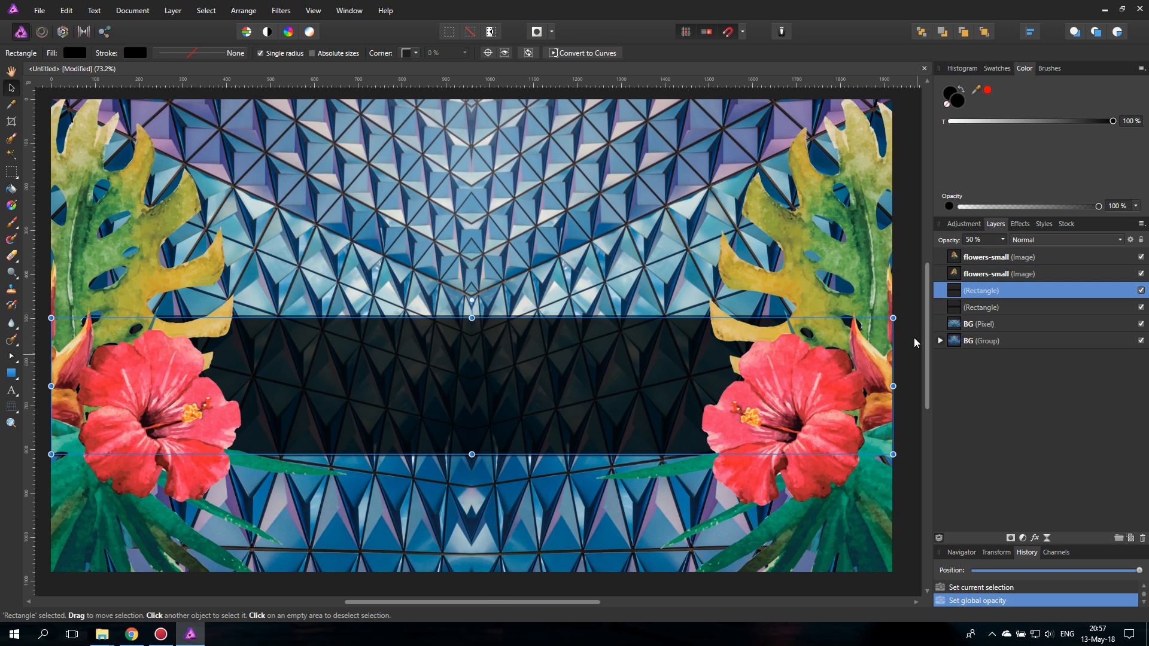
pyautogui.click(480, 586)
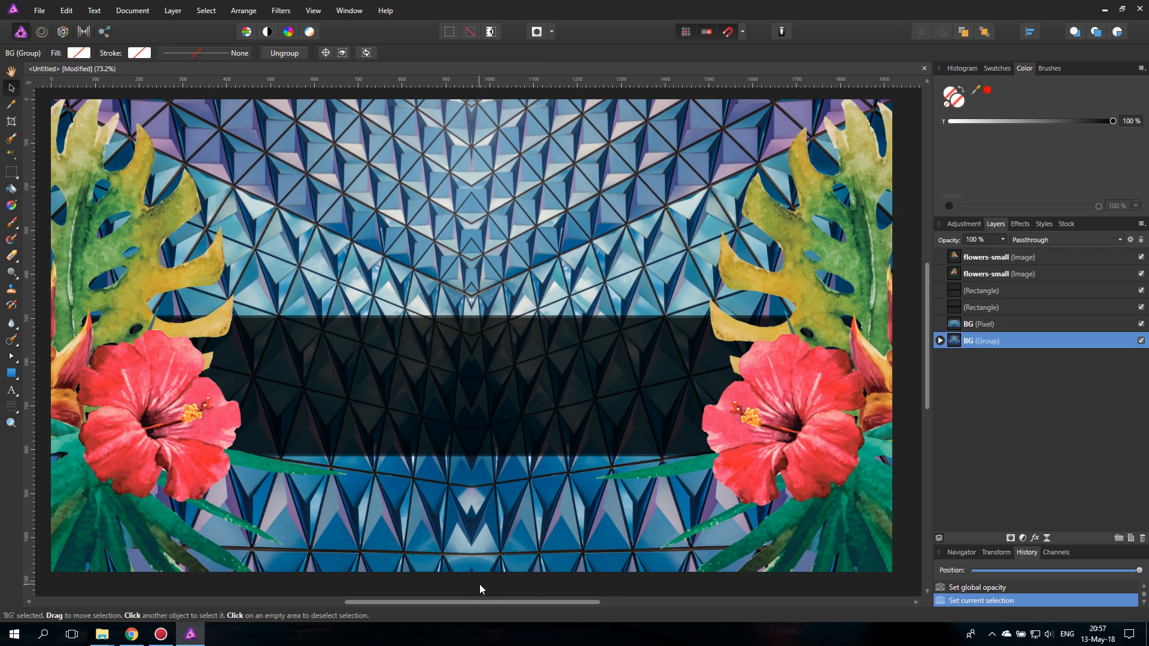
# - Group the two flowers-small image layers
pyautogui.click(1014, 277)
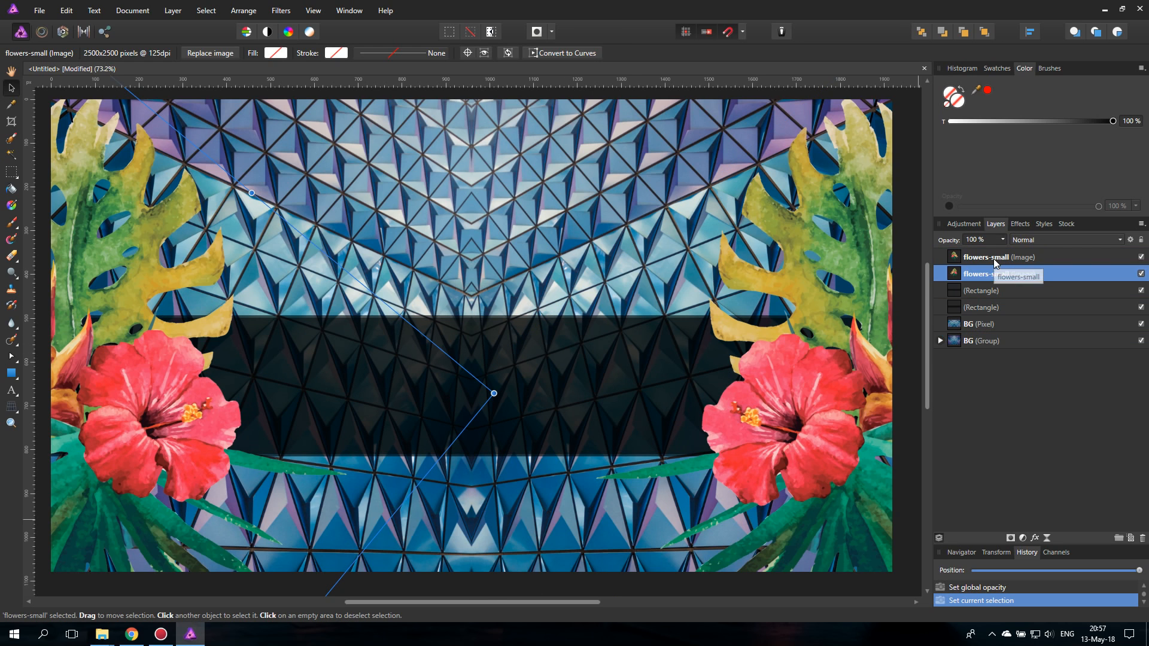
pyautogui.keyDown('shift'); pyautogui.click(993, 258); pyautogui.keyUp('shift')
pyautogui.hotkey('ctrl', 'g')
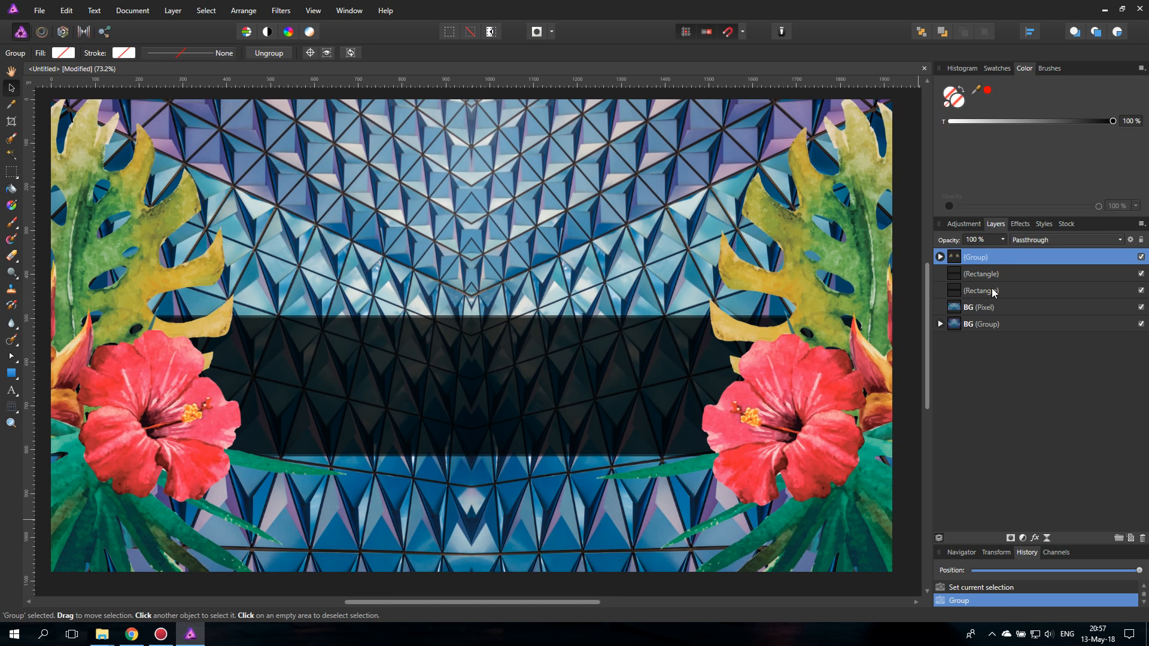
# - Group the two rectangle layers and name the group "black box"
pyautogui.click(984, 274)
pyautogui.keyDown('shift'); pyautogui.click(978, 291); pyautogui.keyUp('shift')
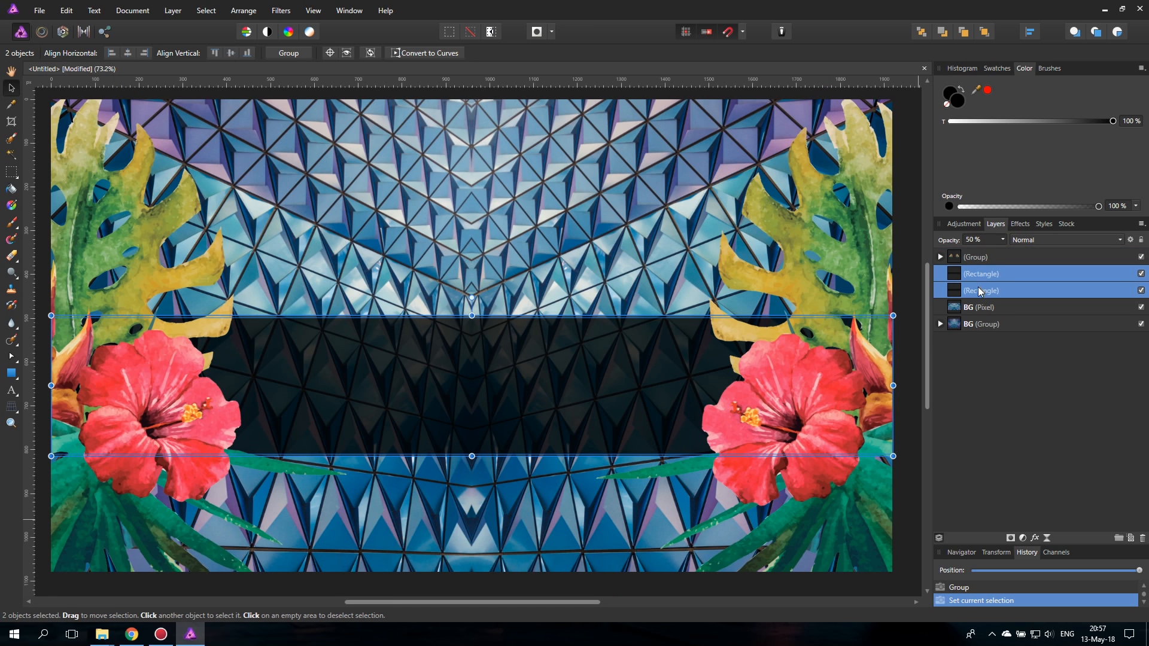
pyautogui.hotkey('ctrl', 'g')
pyautogui.doubleClick(980, 274)
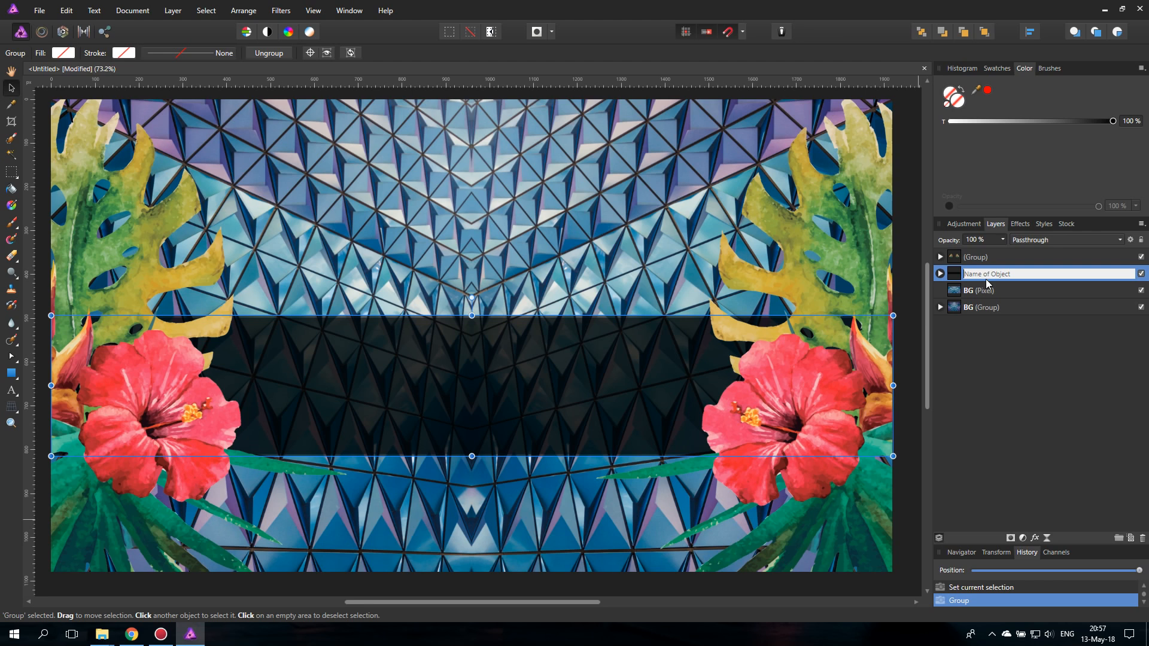
pyautogui.write('black bo')
pyautogui.write('c')
pyautogui.press('Return')
# - Name the group holding the two flower images "flowers"
pyautogui.doubleClick(976, 258)
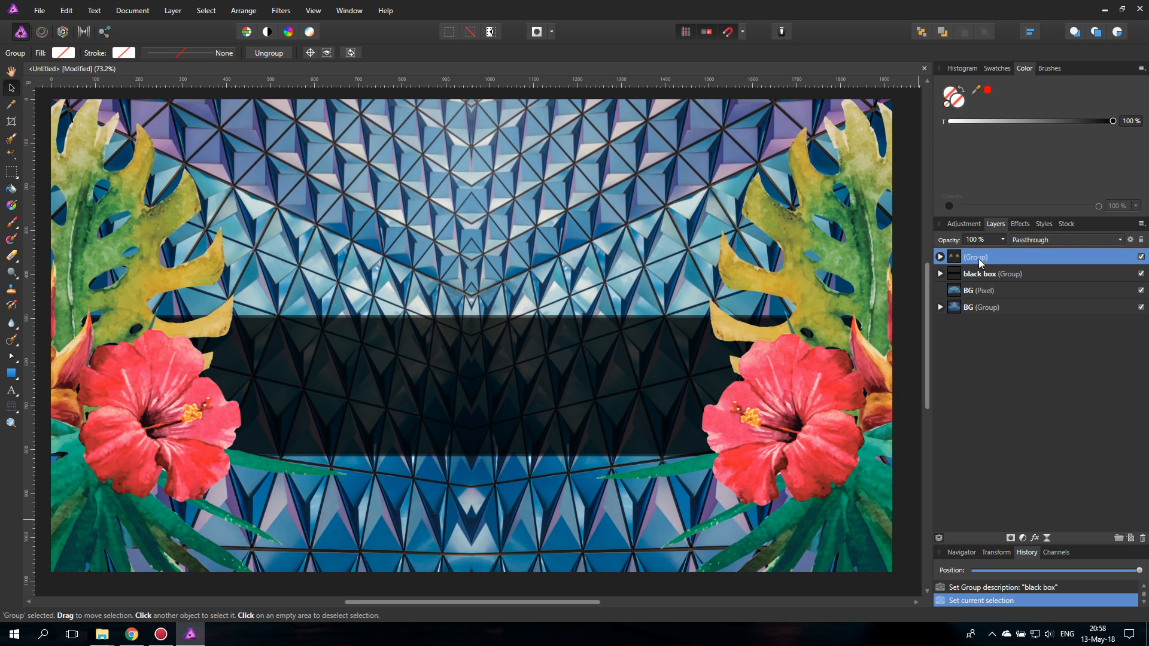
pyautogui.write('flowers')
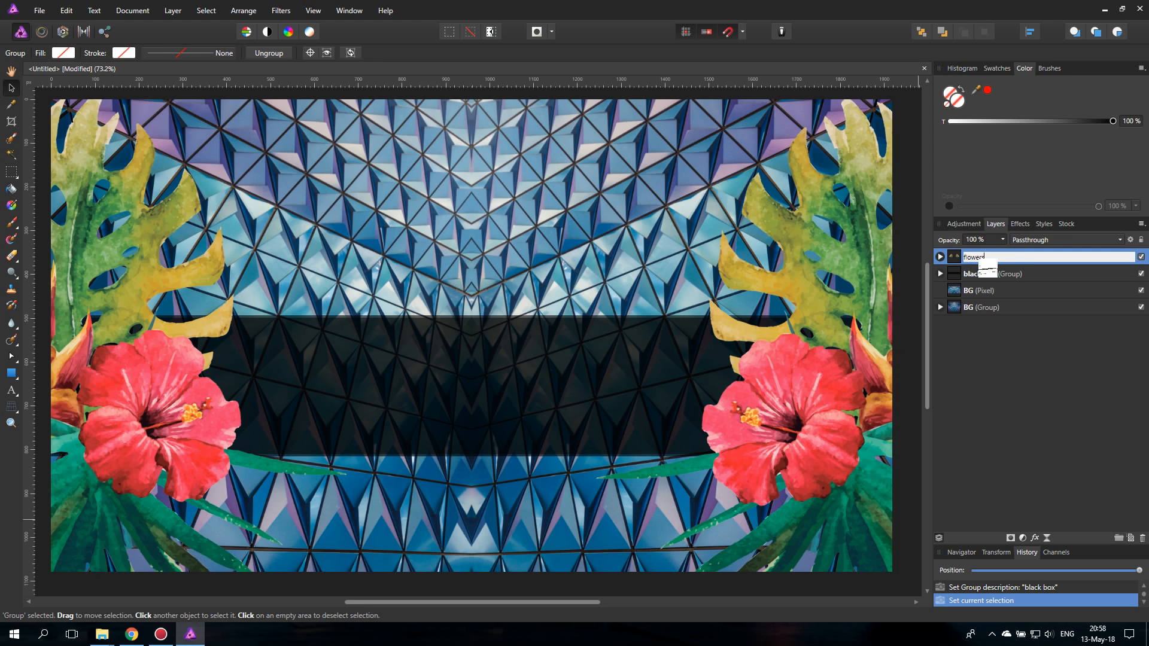
pyautogui.press('Return')
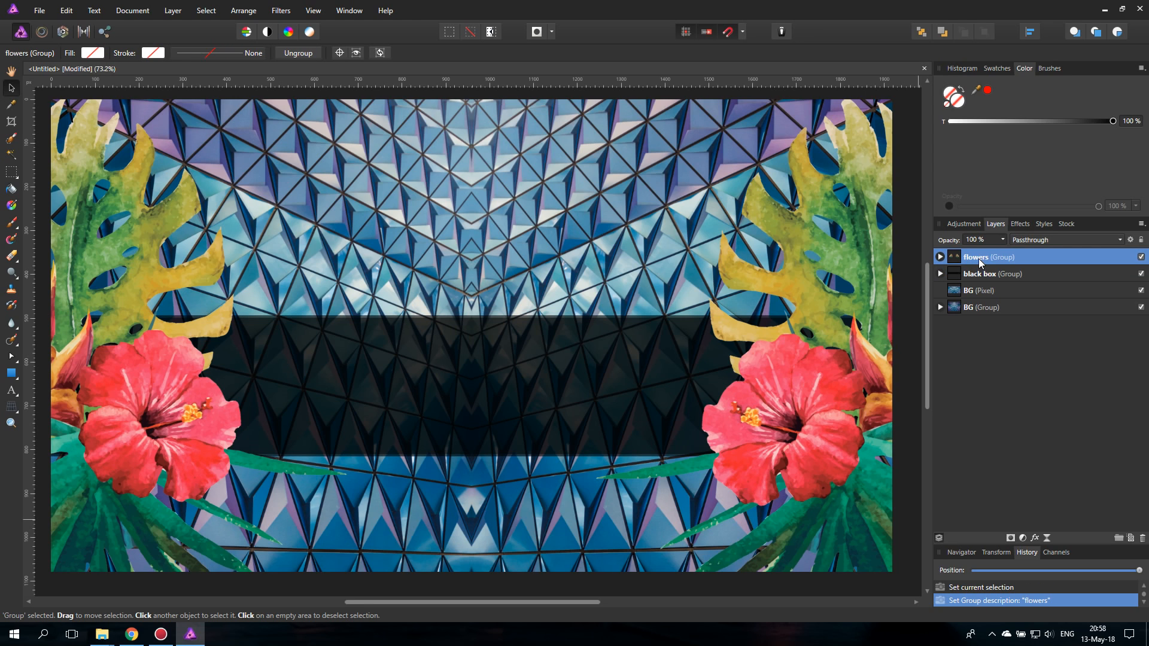
# - Lock the flowers group, the black box group, the BG pixel layer and the BG group
pyautogui.click(1141, 242)
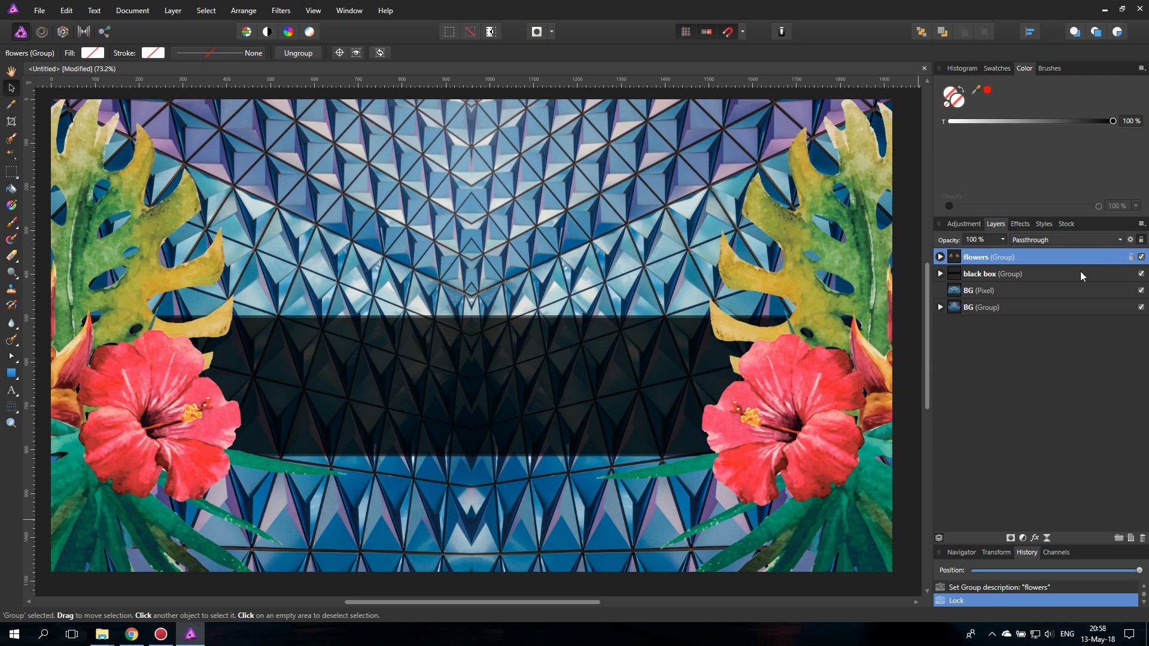
pyautogui.click(1080, 274)
pyautogui.click(1141, 240)
pyautogui.click(1079, 292)
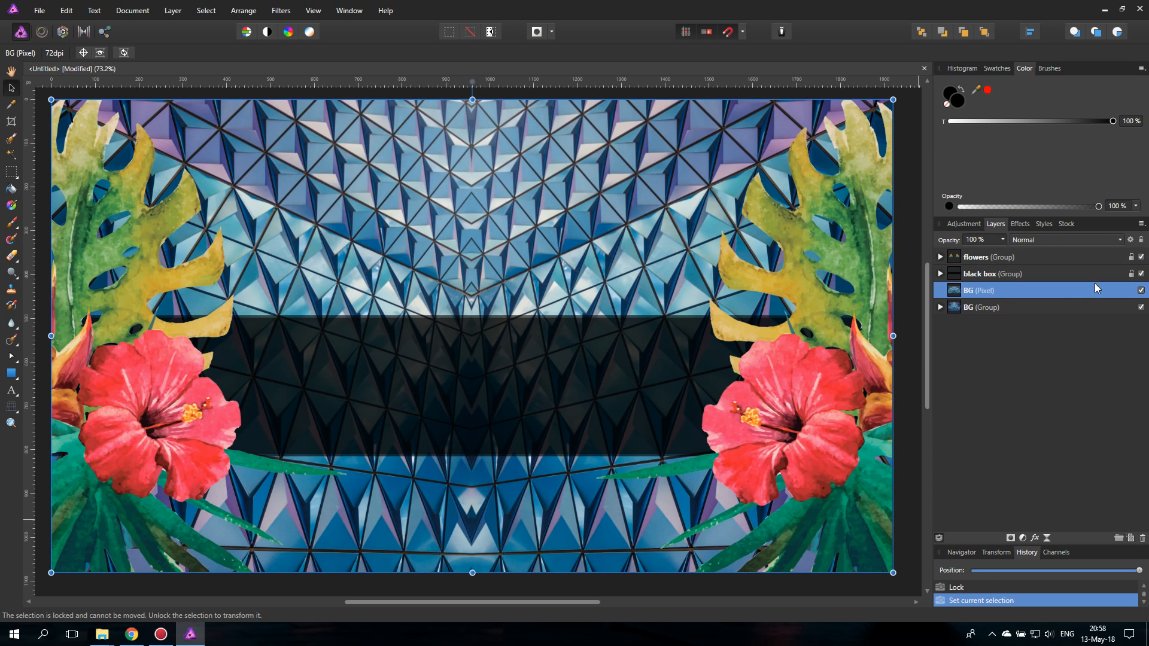
pyautogui.click(1141, 240)
pyautogui.click(1102, 308)
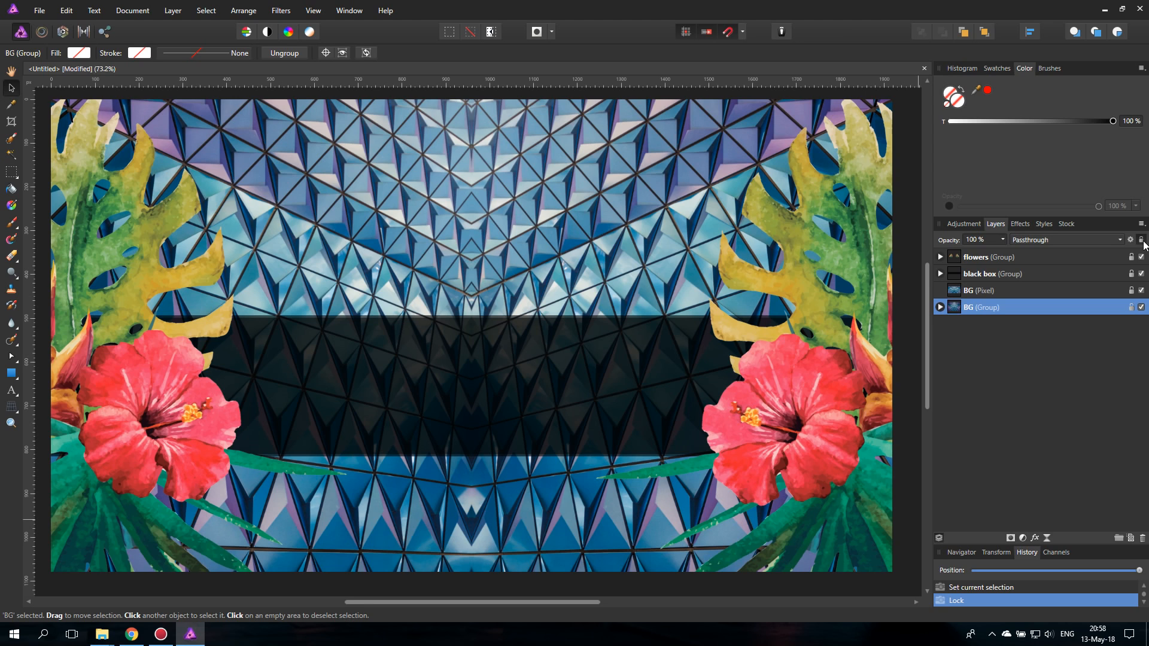
# - Add the artistic text "ENIGMA" at about 184 pt in Open Sans Light on the black band
pyautogui.click(11, 392)
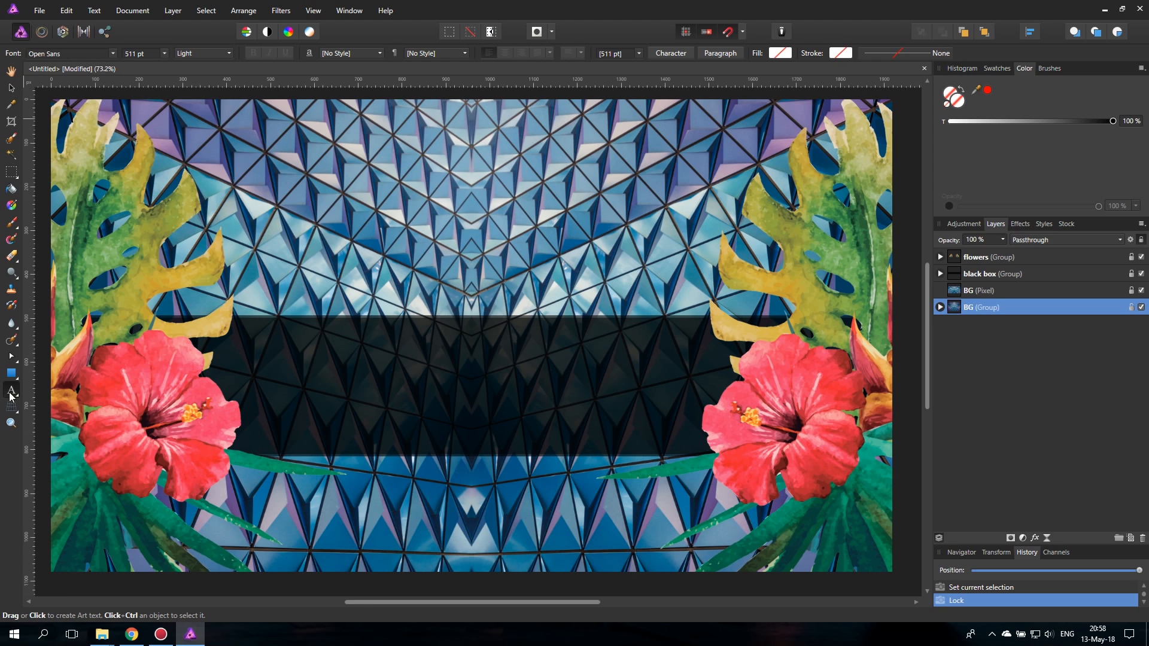
pyautogui.moveTo(251, 353); pyautogui.dragTo(330, 397)
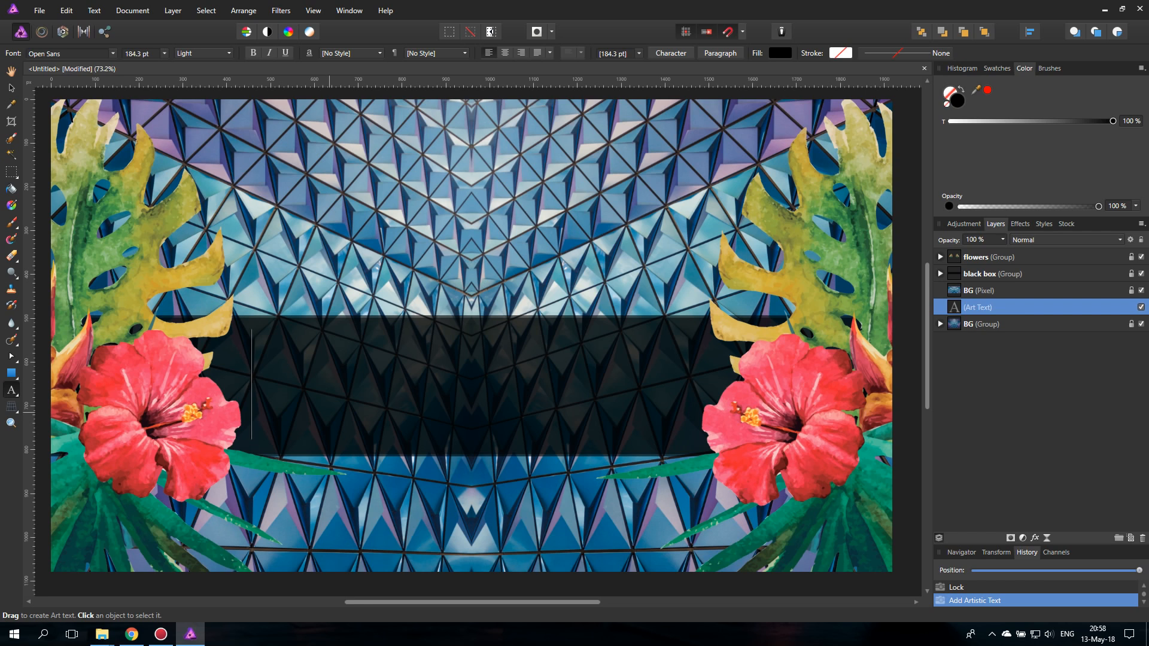
pyautogui.write('E')
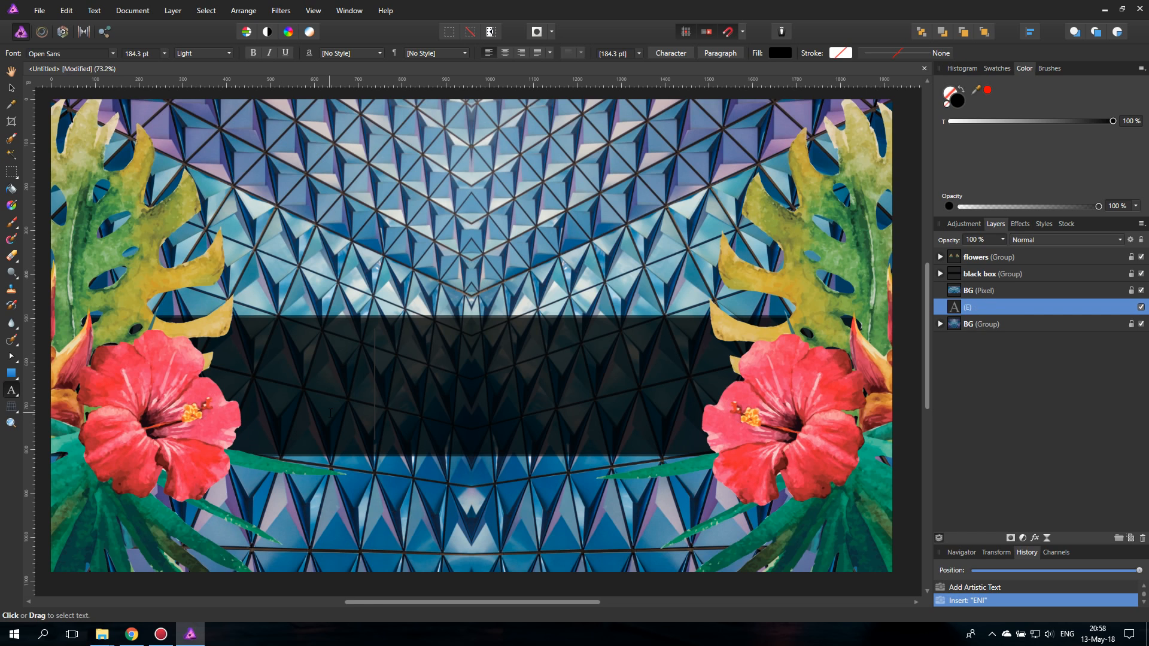
pyautogui.write('NIGMA')
# - Fill the ENIGMA text with white and move its layer directly above the black box group
pyautogui.doubleClick(368, 399)
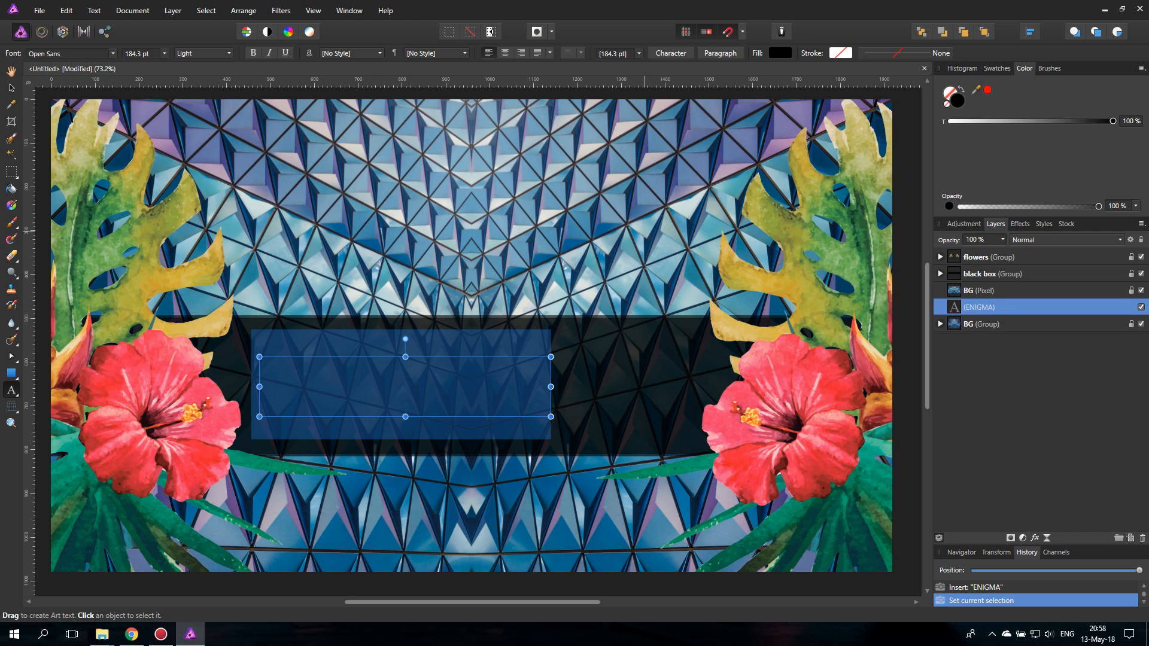
pyautogui.click(780, 53)
pyautogui.click(720, 163)
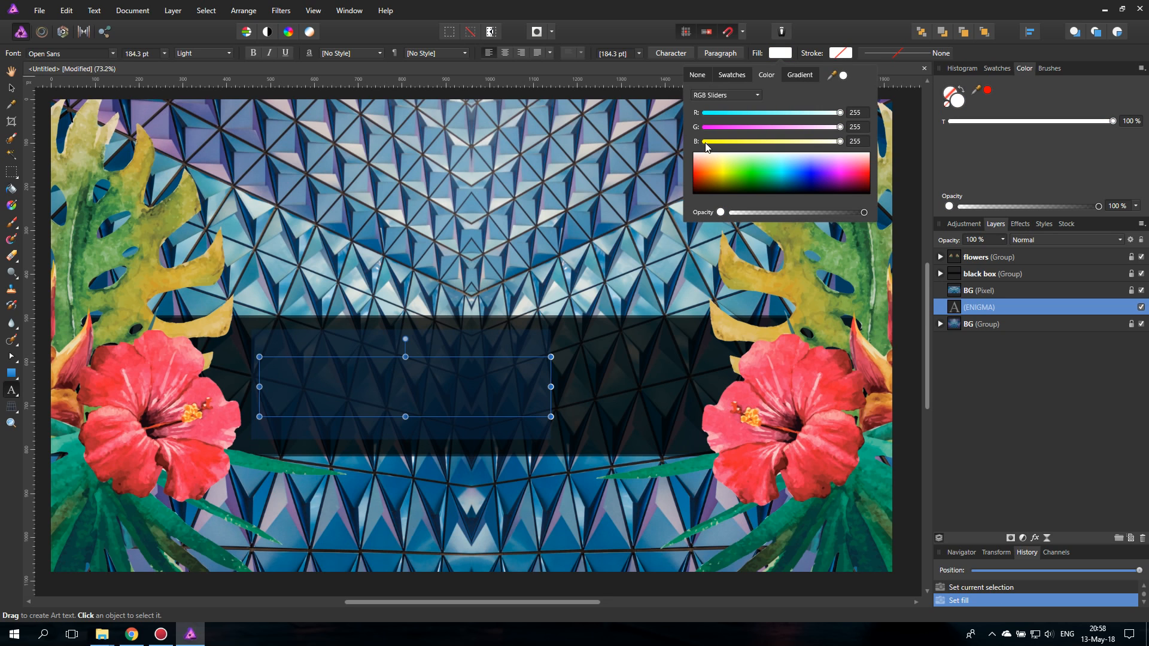
pyautogui.moveTo(979, 307); pyautogui.dragTo(955, 270)
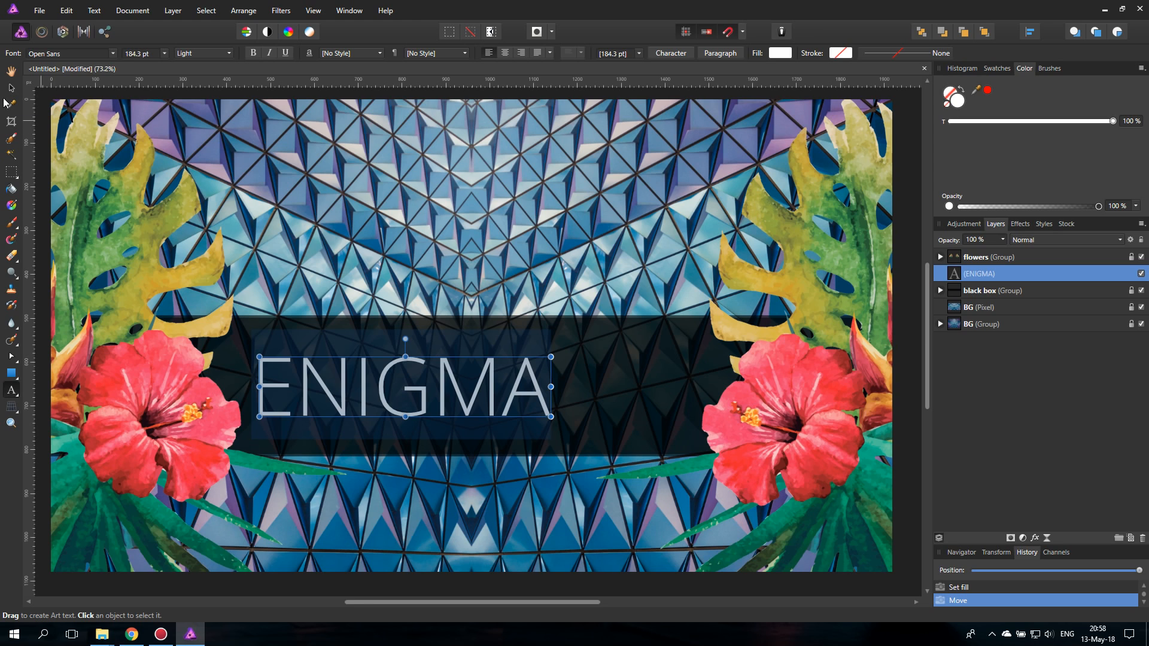
# - Enlarge the ENIGMA text to about 241 pt in the Light weight and centre it on the black band
pyautogui.click(201, 54)
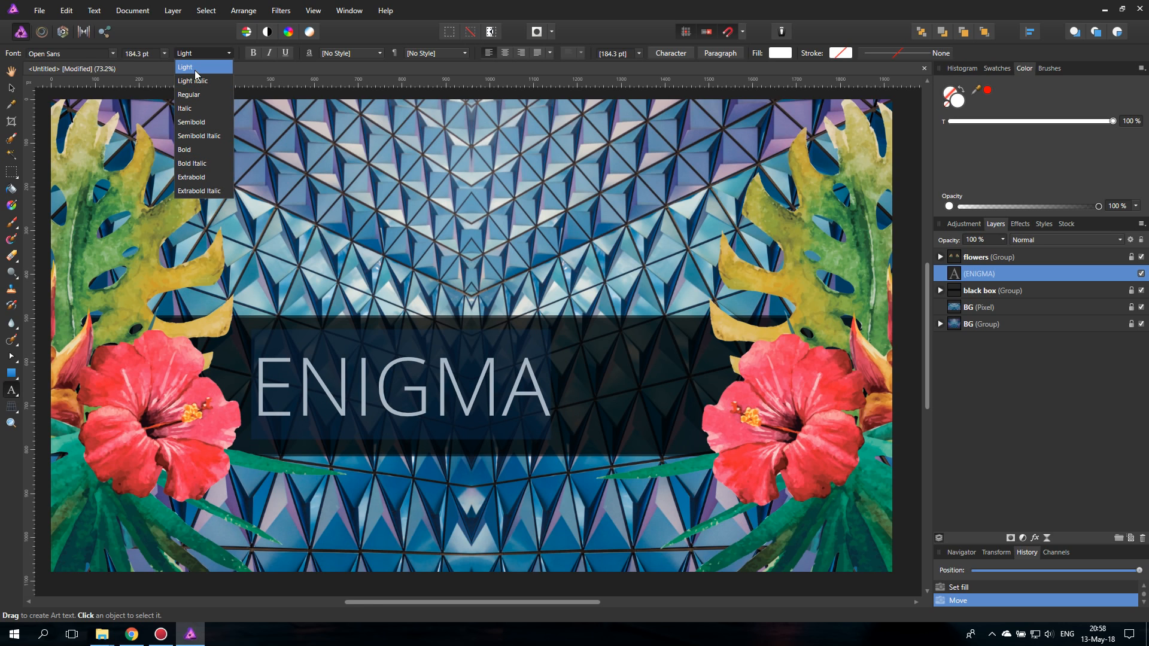
pyautogui.click(195, 70)
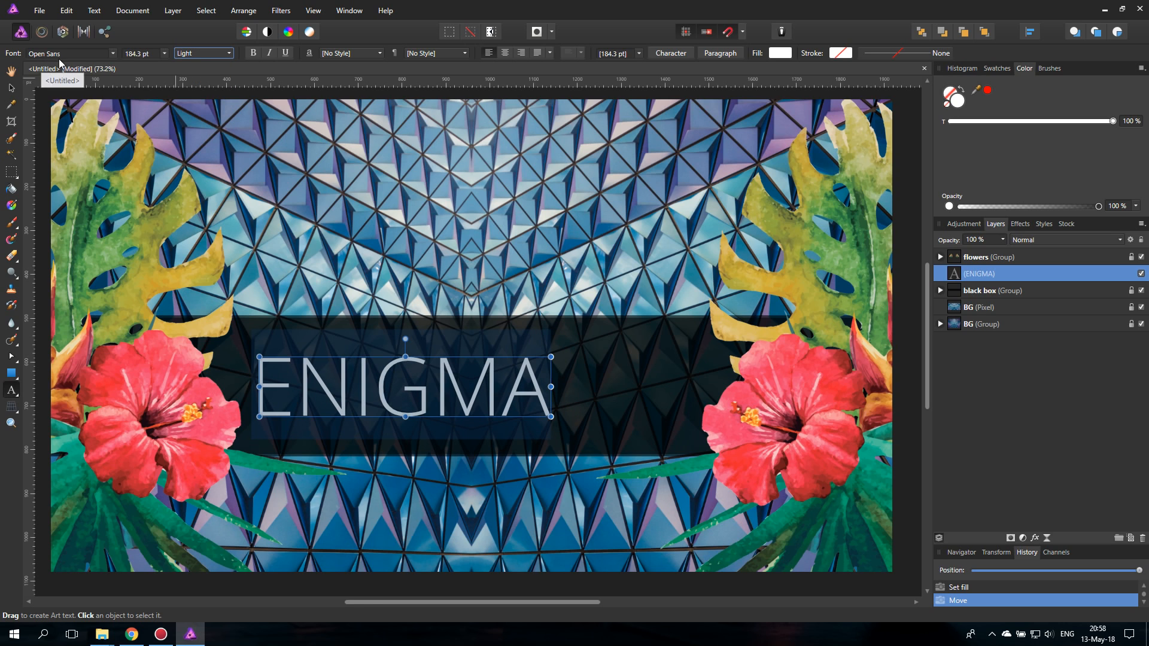
pyautogui.press('v')
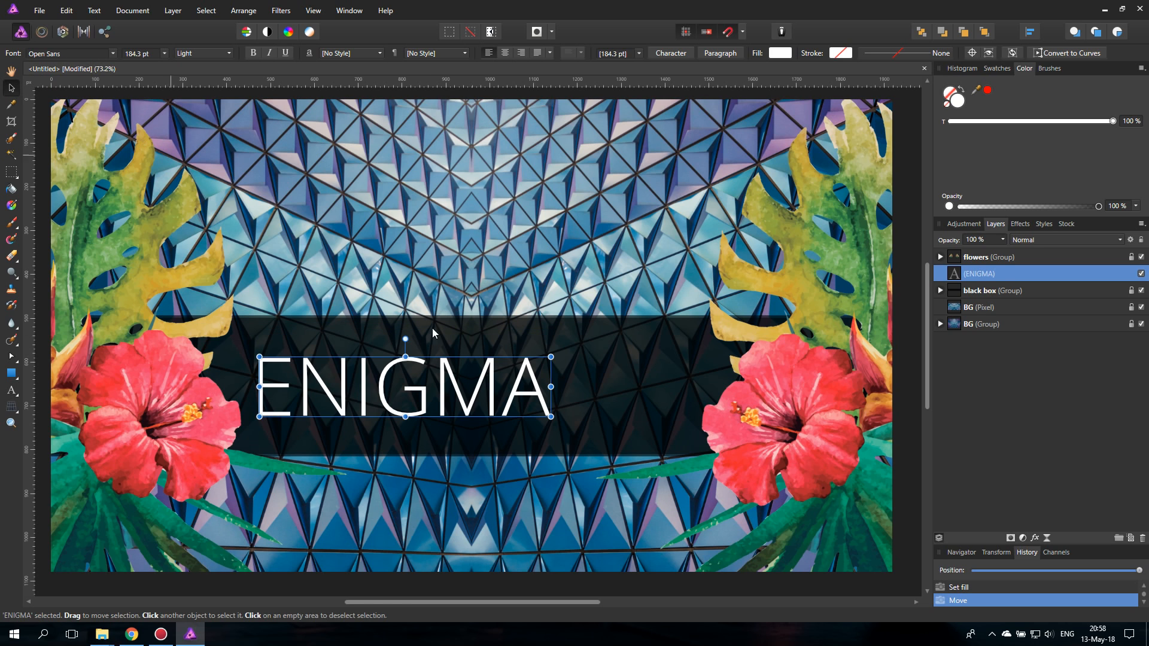
pyautogui.moveTo(551, 387); pyautogui.dragTo(582, 387)
pyautogui.moveTo(491, 386); pyautogui.dragTo(559, 385)
pyautogui.moveTo(647, 349); pyautogui.dragTo(660, 345)
pyautogui.moveTo(496, 397); pyautogui.dragTo(493, 395)
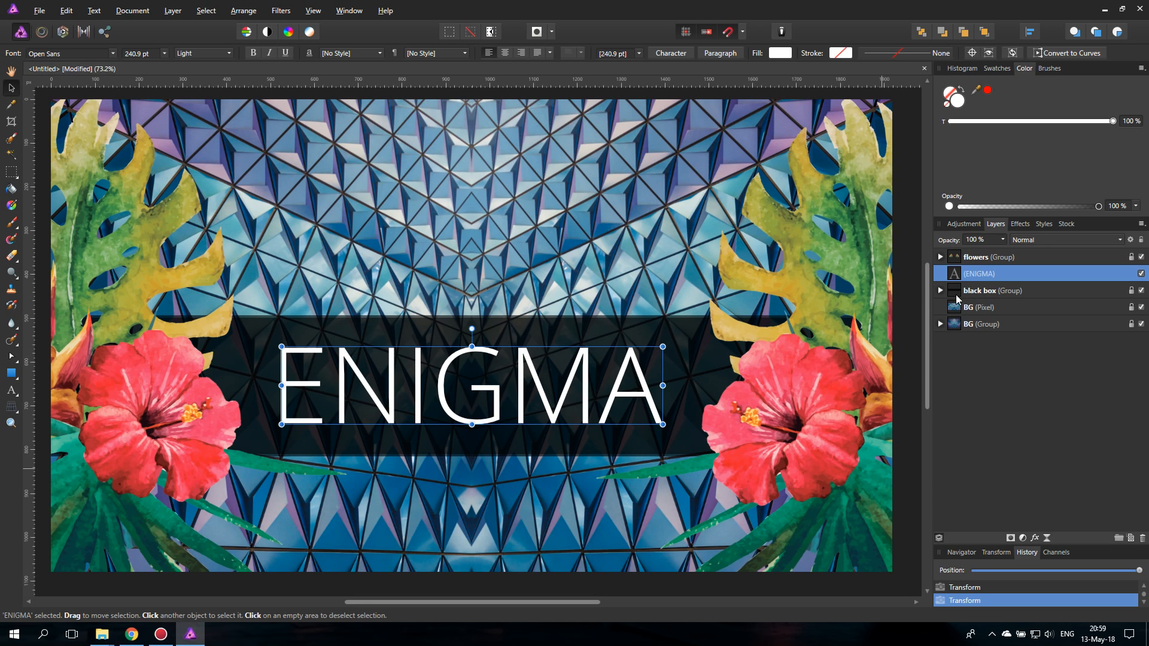
# - Align the ENIGMA text vertically to the middle of the black box group and clear the selection
pyautogui.click(957, 291)
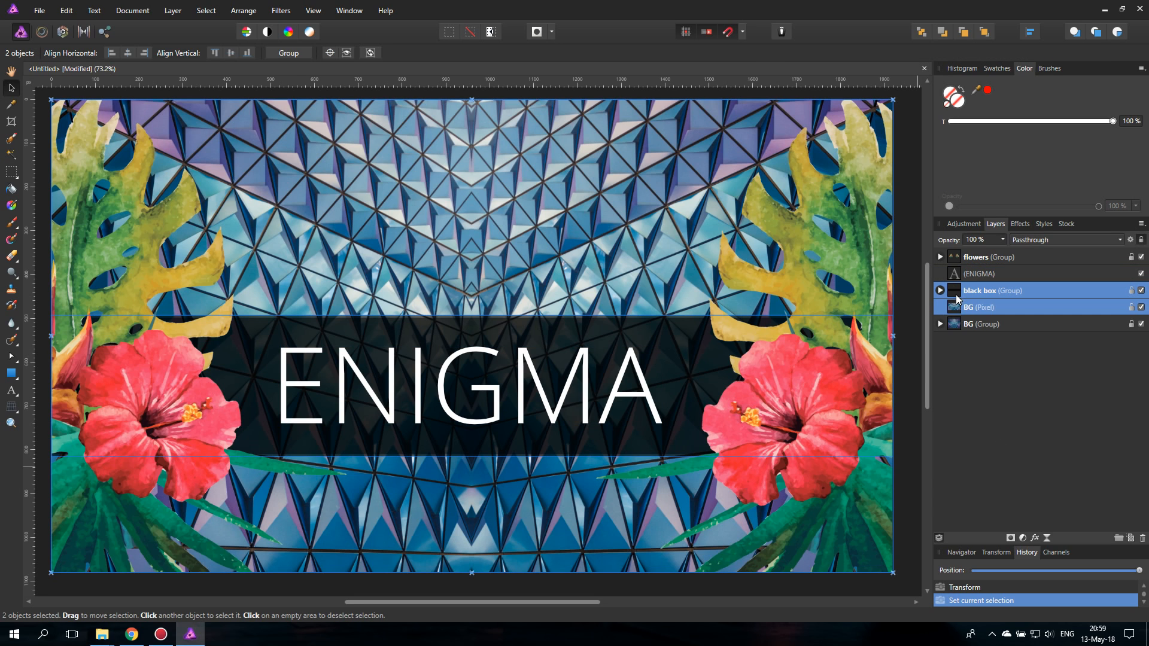
pyautogui.keyDown('shift'); pyautogui.click(1004, 274); pyautogui.keyUp('shift')
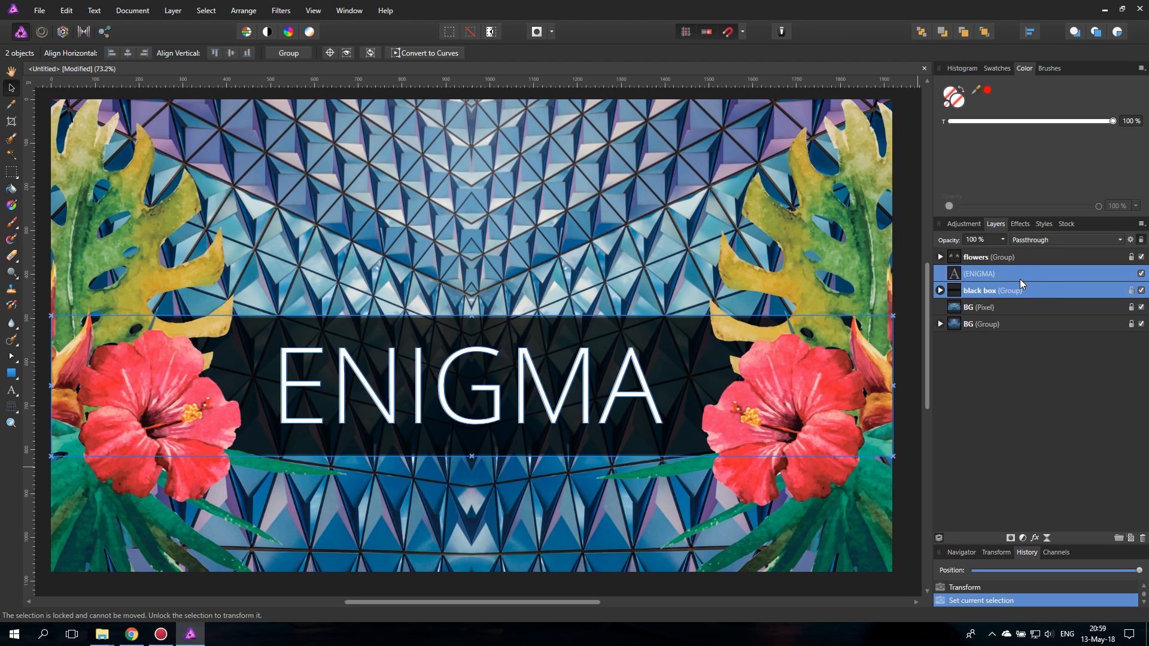
pyautogui.click(1031, 33)
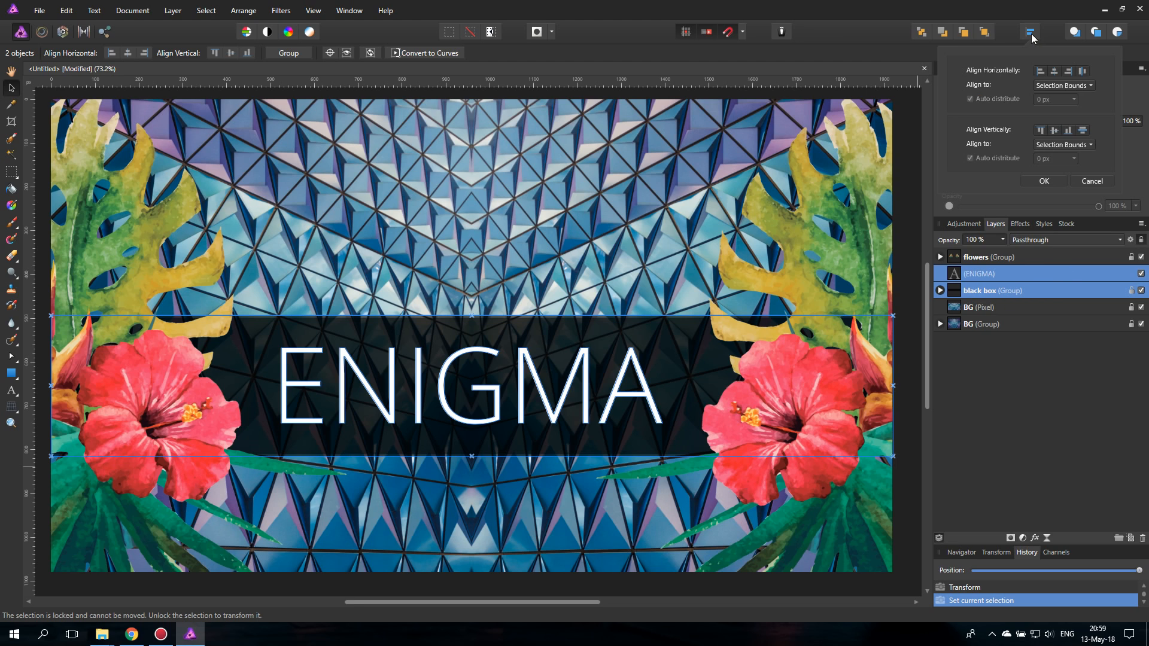
pyautogui.click(1052, 132)
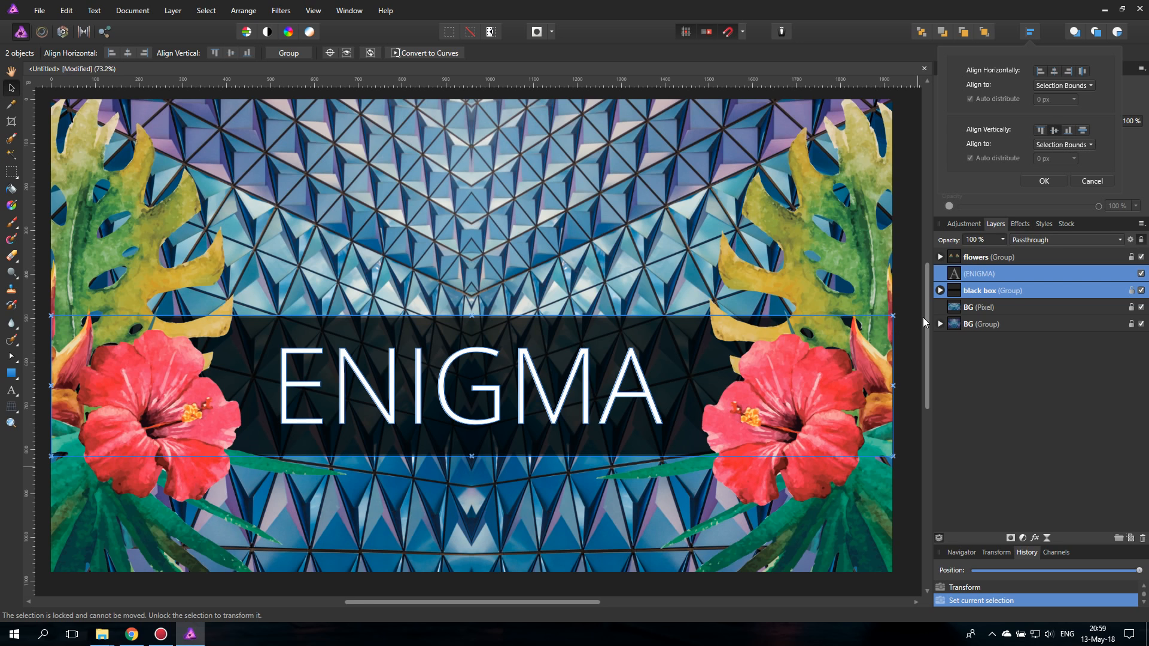
pyautogui.press('Return')
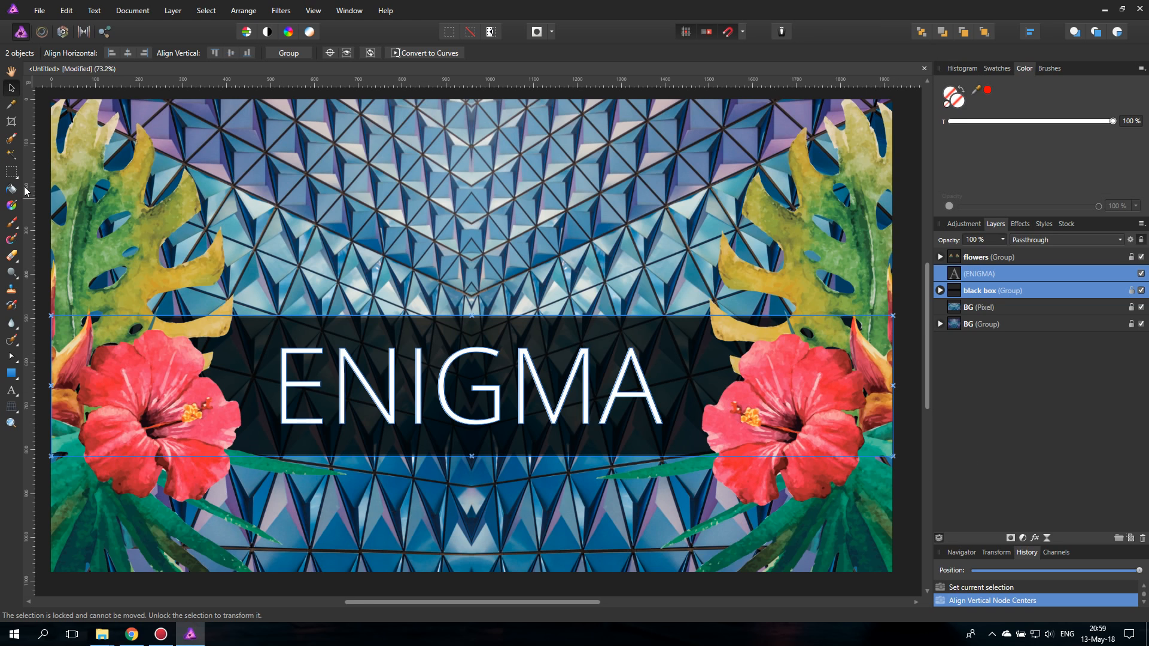
pyautogui.click(48, 132)
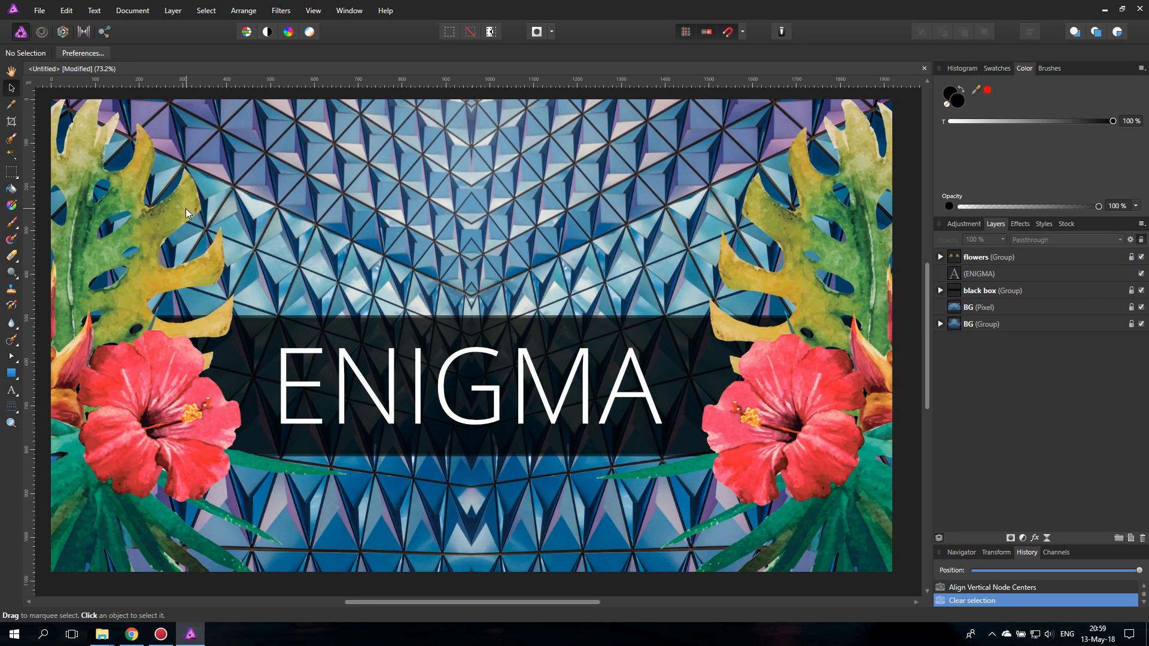
# - Add the artistic text "LOUNGE" at about 104 pt above the second half of ENIGMA
pyautogui.click(11, 390)
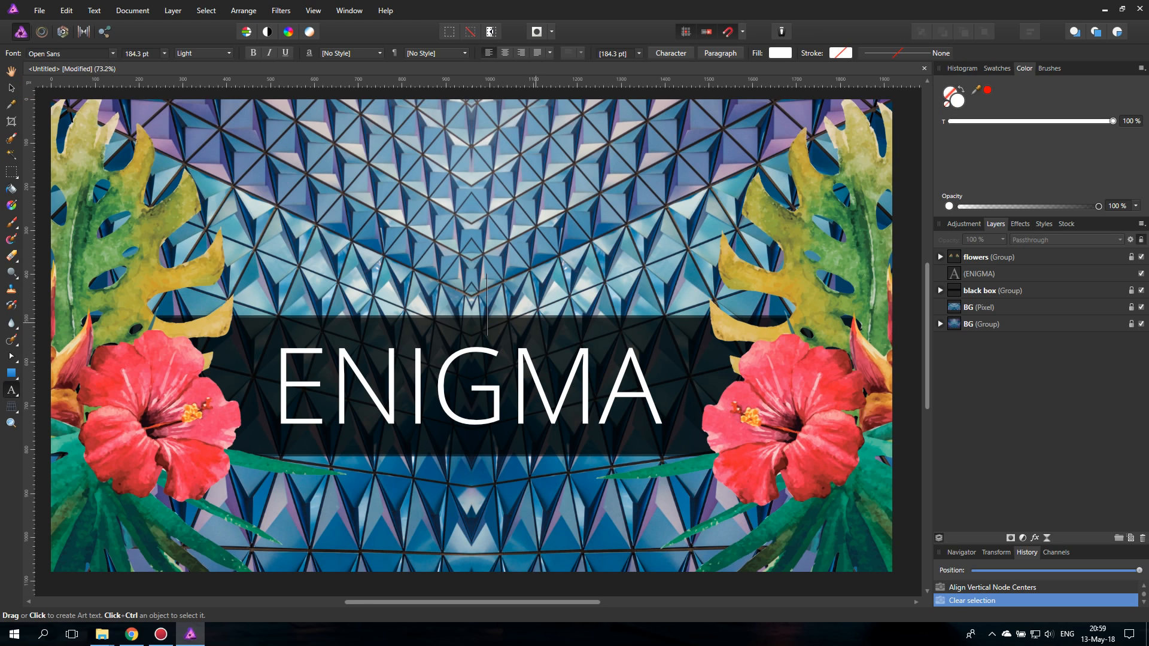
pyautogui.moveTo(488, 307); pyautogui.dragTo(529, 323)
pyautogui.write('LOUNGE')
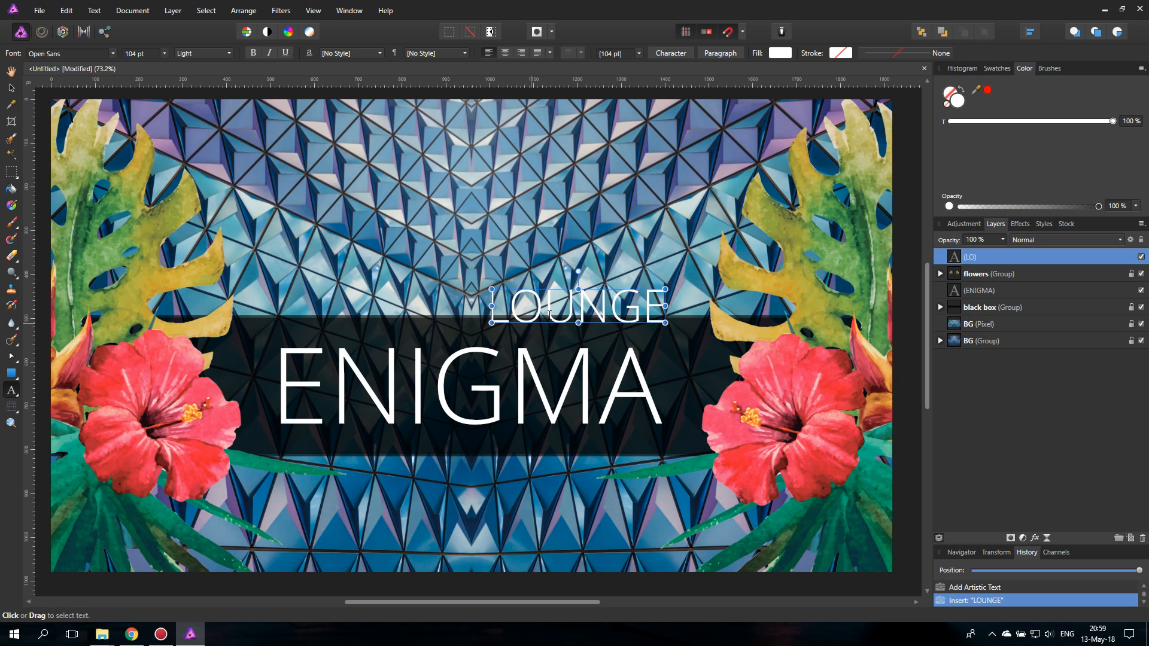
# - Set the font of the LOUNGE text to Atlantic Bentley
pyautogui.hotkey('ctrl', 'a')
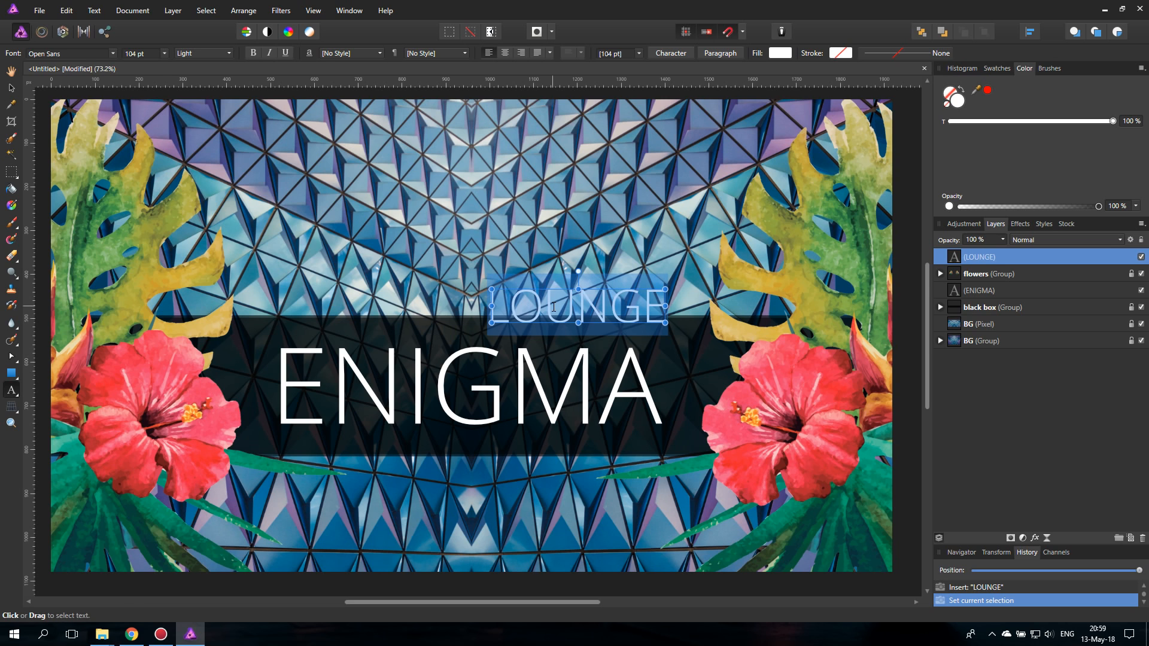
pyautogui.click(113, 53)
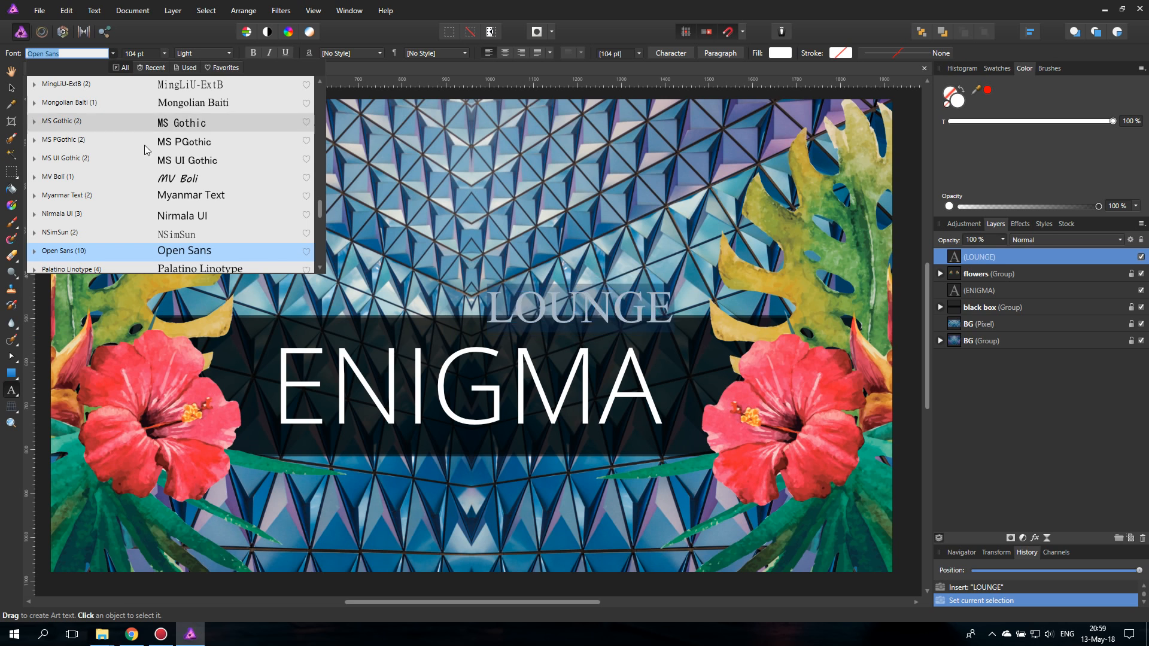
pyautogui.scroll(5, 239, 198)
pyautogui.moveTo(323, 194); pyautogui.dragTo(320, 100)
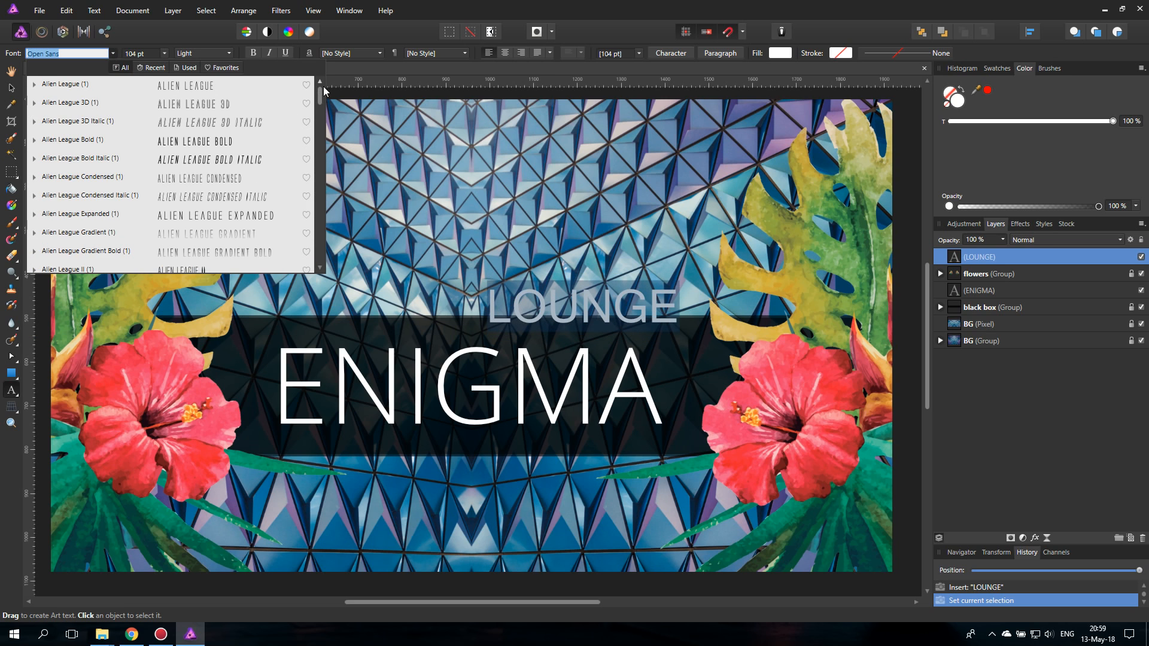
pyautogui.scroll(-5, 181, 243)
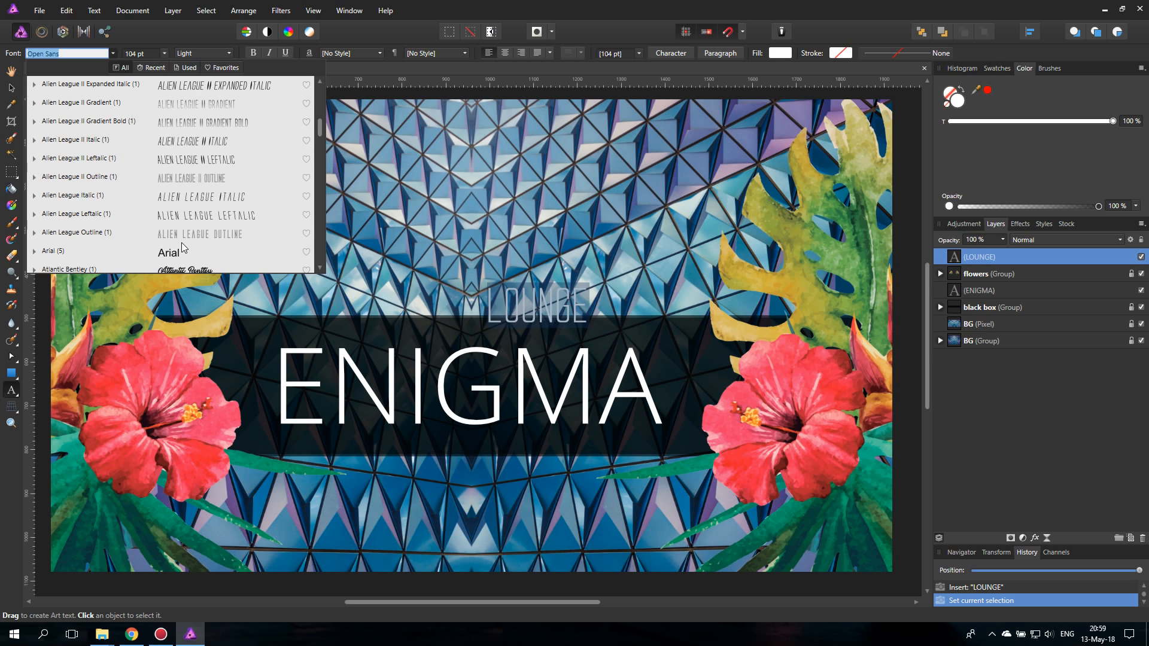
pyautogui.scroll(-2, 203, 230)
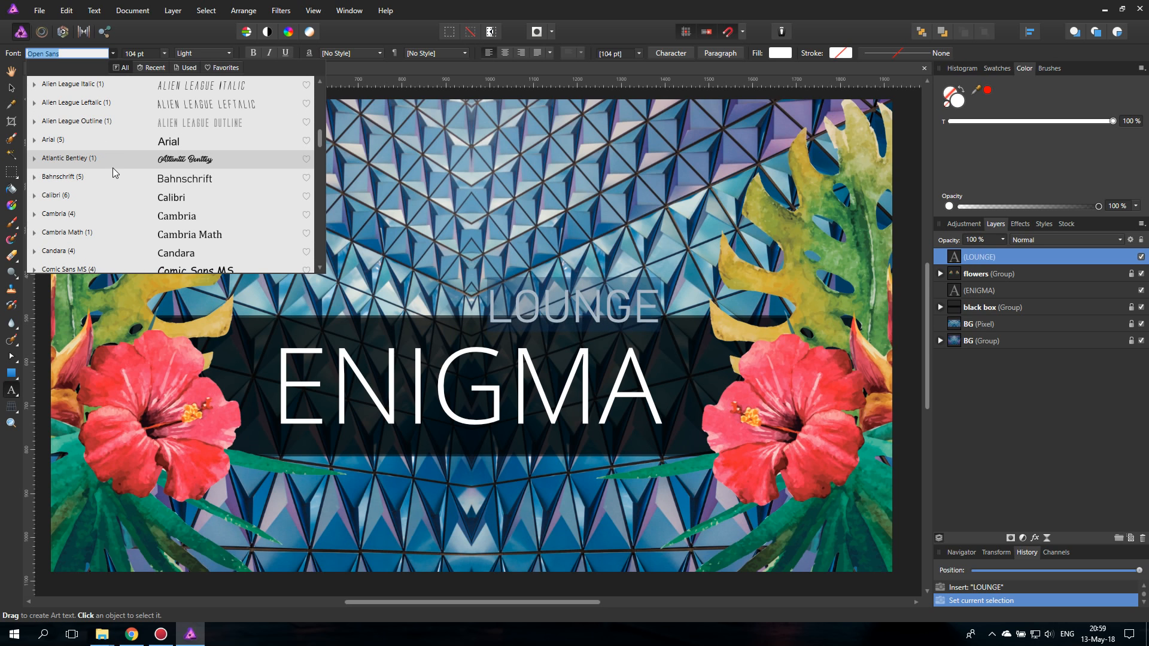
pyautogui.click(34, 158)
pyautogui.click(72, 177)
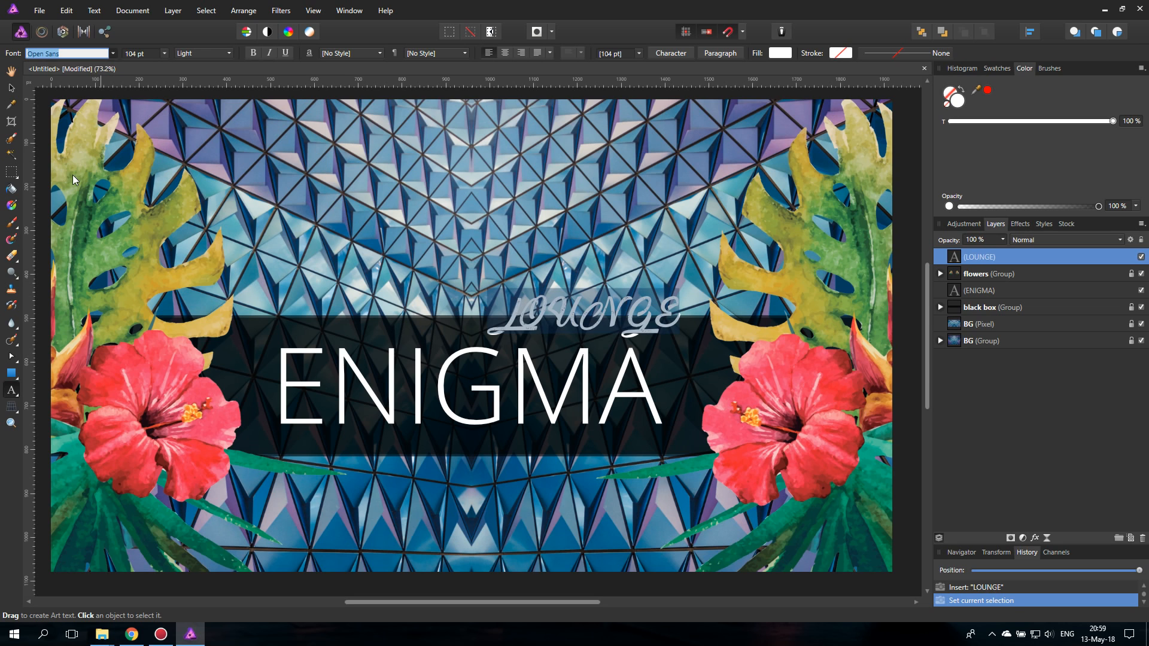
pyautogui.click(12, 89)
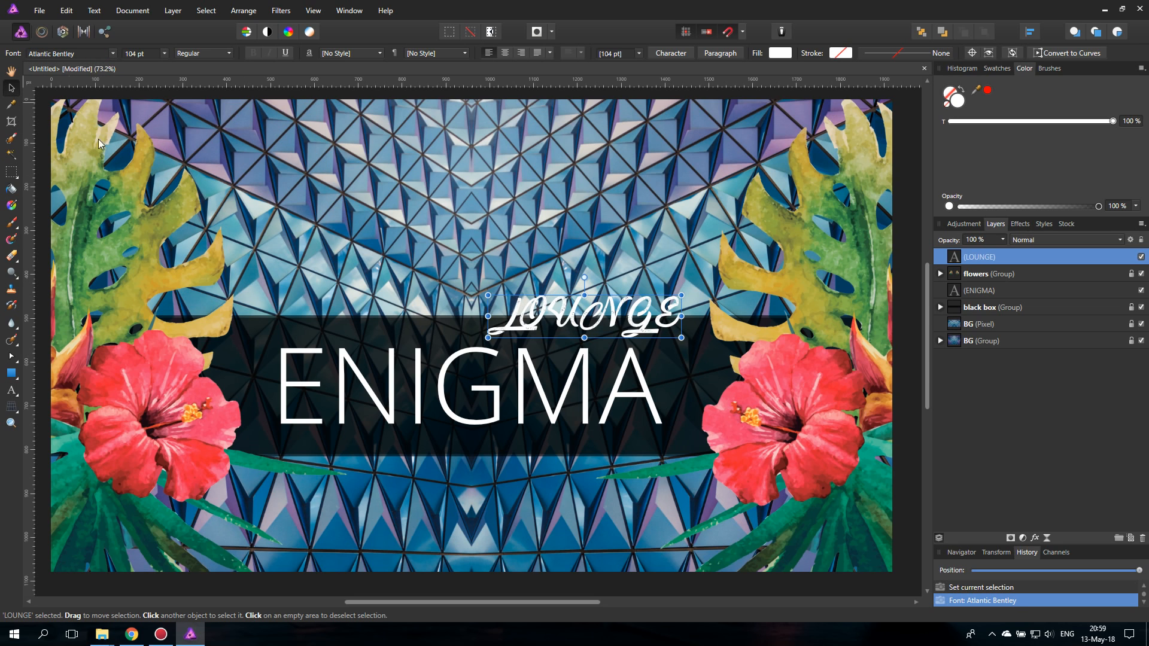
# - Try a black fill on the LOUNGE text and set its fill back to white
pyautogui.doubleClick(574, 317)
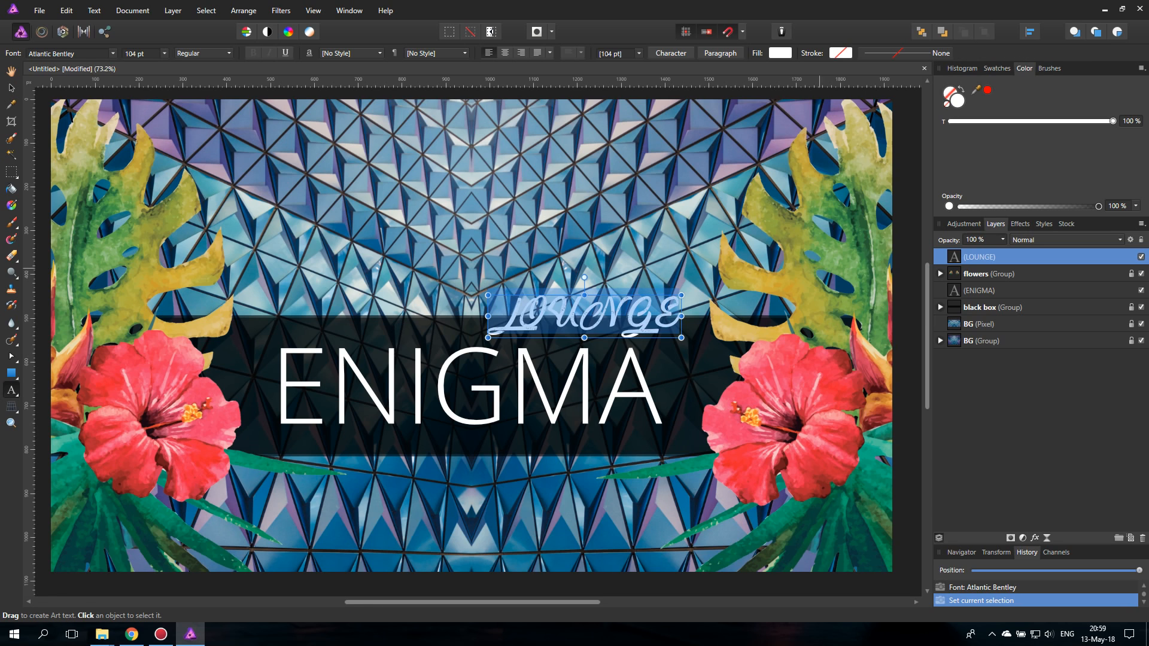
pyautogui.click(777, 52)
pyautogui.moveTo(702, 188); pyautogui.dragTo(679, 207)
pyautogui.click(774, 56)
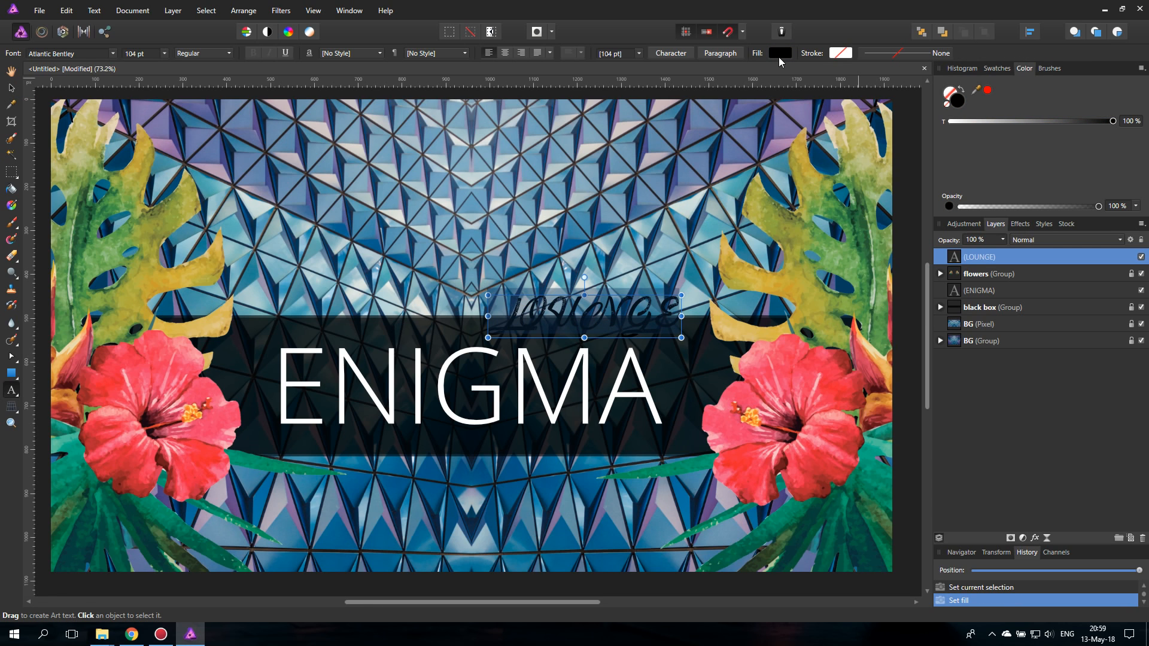
pyautogui.click(778, 54)
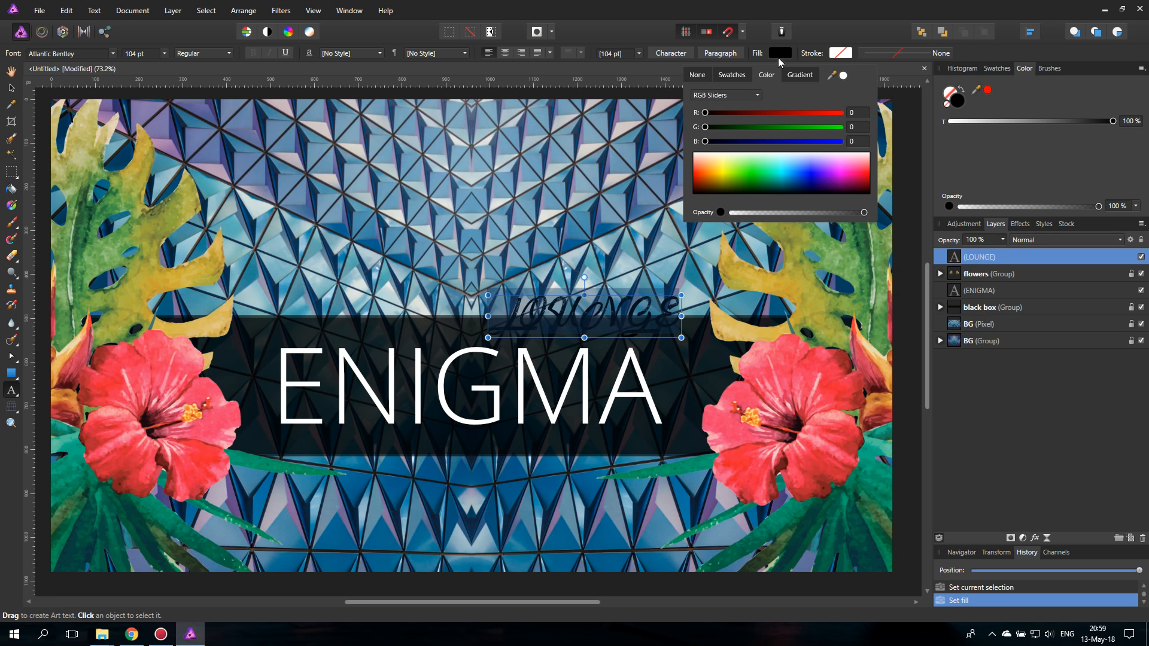
pyautogui.moveTo(730, 163); pyautogui.dragTo(771, 153)
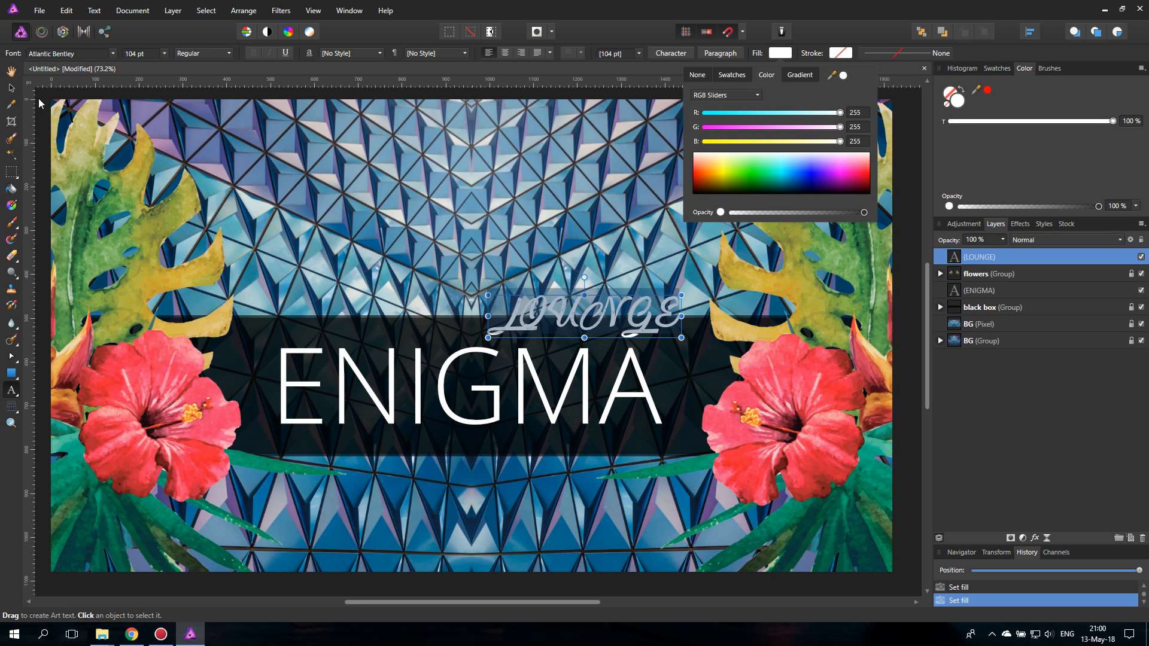
# - Move the LOUNGE text up clear of the black band and retype it as "Lounge"
pyautogui.click(11, 88)
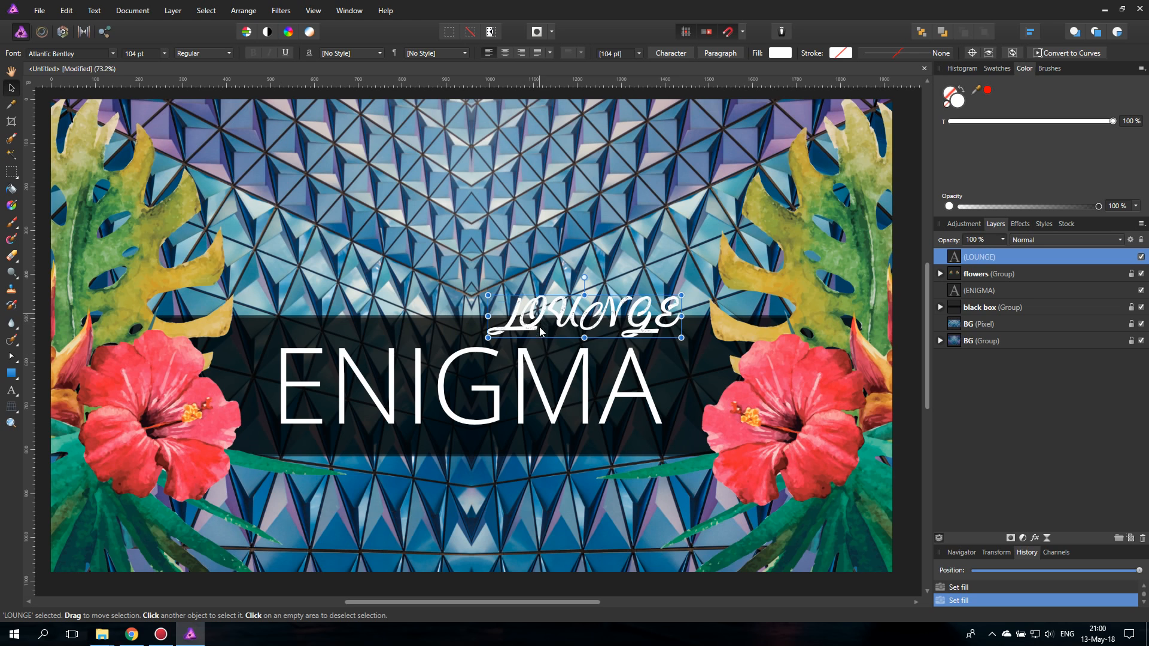
pyautogui.moveTo(540, 330); pyautogui.dragTo(518, 310)
pyautogui.doubleClick(516, 292)
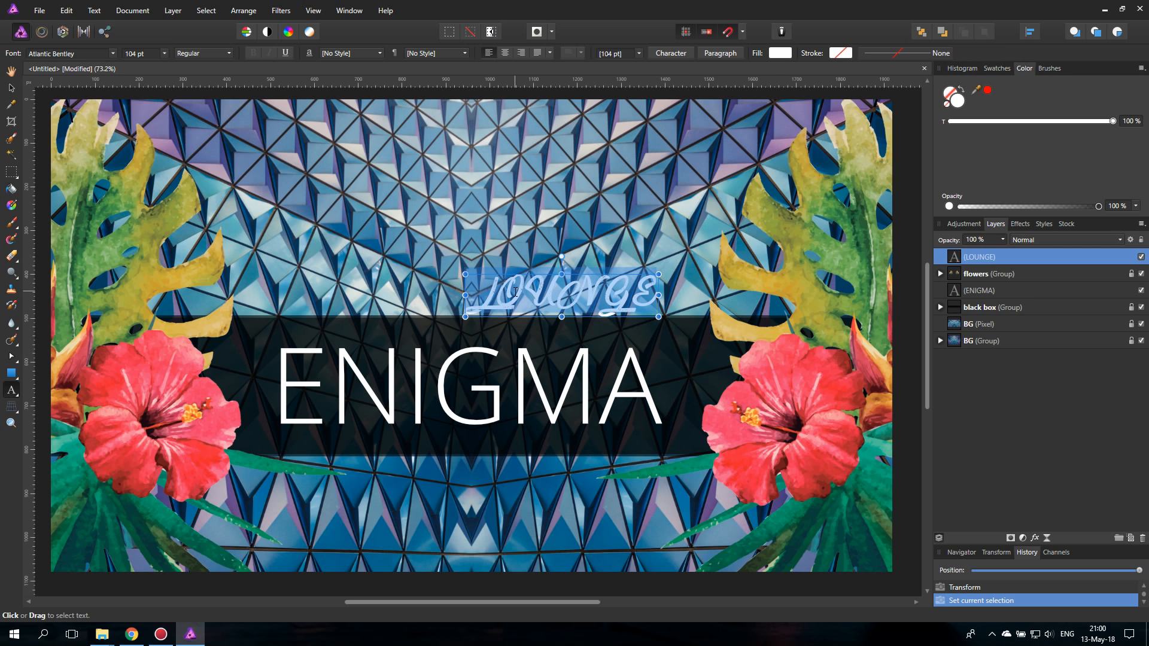
pyautogui.write('Lounge')
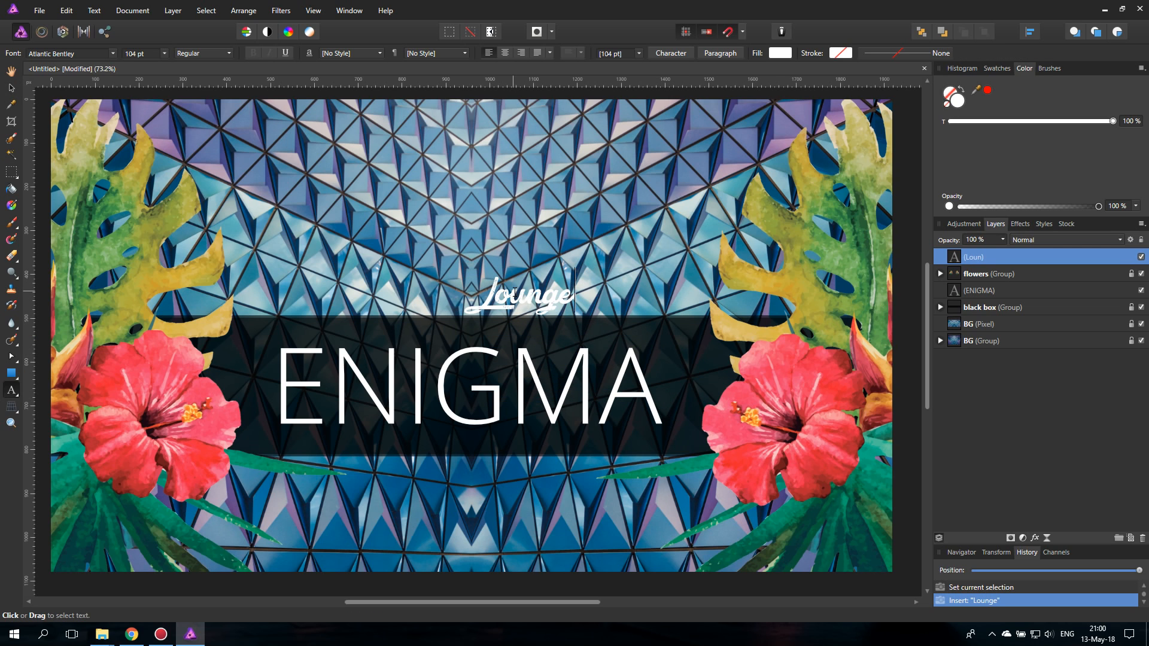
pyautogui.click(11, 88)
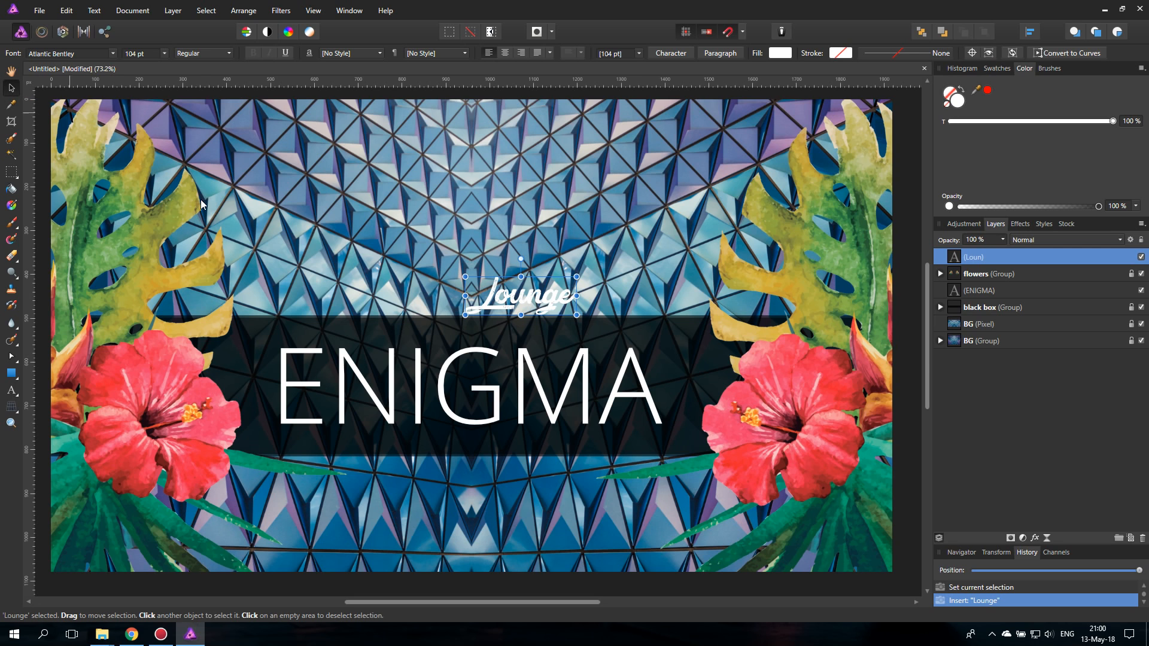
# - Move the Lounge text into the band above the end of ENIGMA and shift ENIGMA slightly down
pyautogui.moveTo(526, 298); pyautogui.dragTo(606, 338)
pyautogui.click(524, 392)
pyautogui.moveTo(525, 392); pyautogui.dragTo(525, 402)
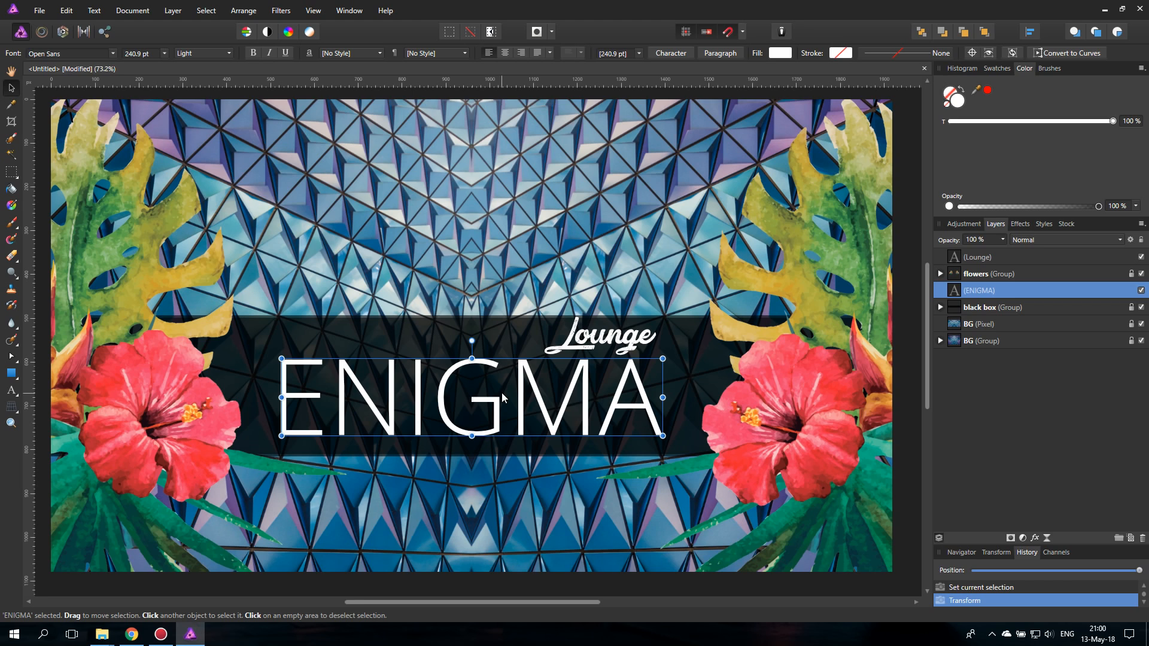
# - Enlarge the Lounge text to about 157.1 pt and position it overlapping the upper edge of the black band
pyautogui.click(615, 346)
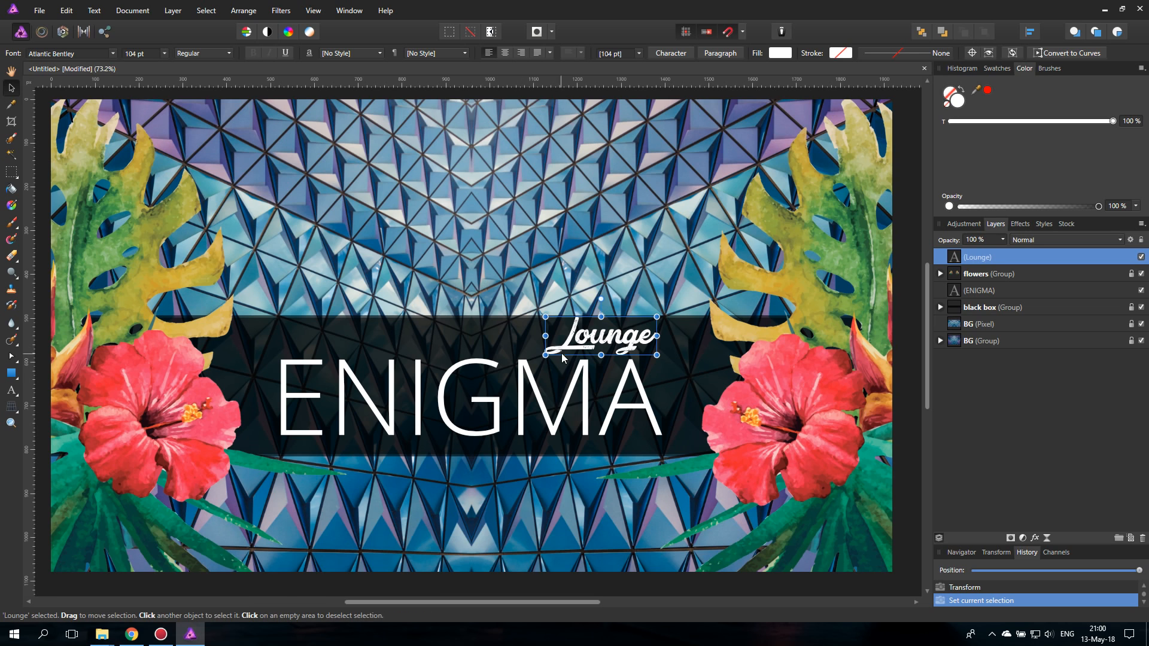
pyautogui.moveTo(545, 355); pyautogui.dragTo(489, 373)
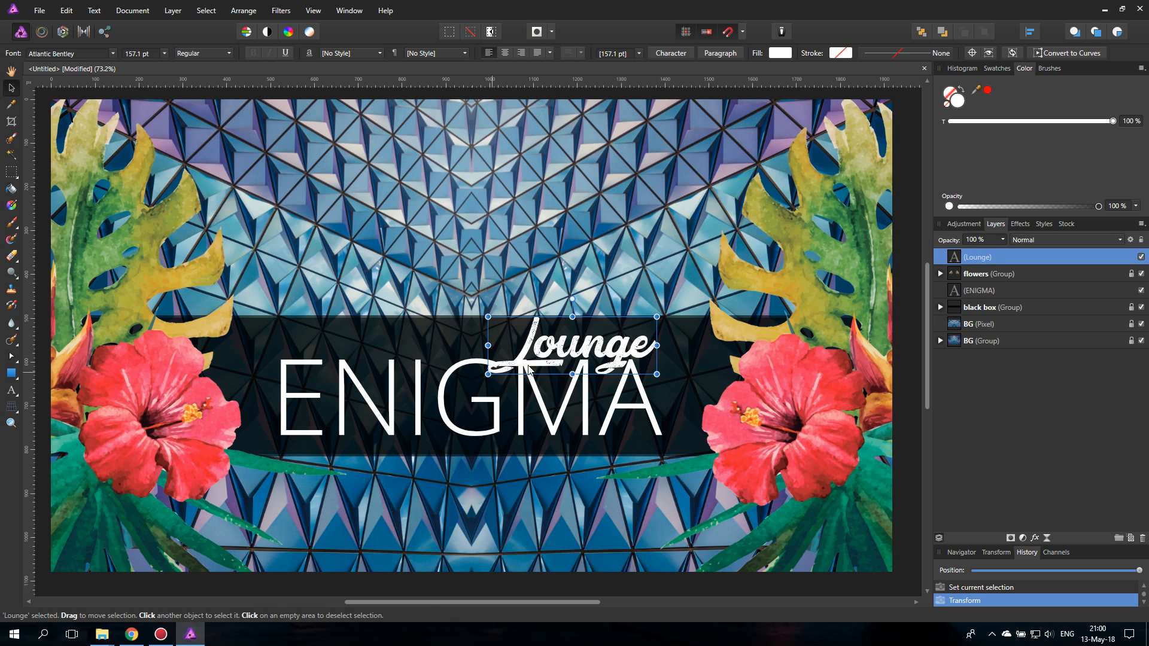
pyautogui.moveTo(586, 354); pyautogui.dragTo(622, 320)
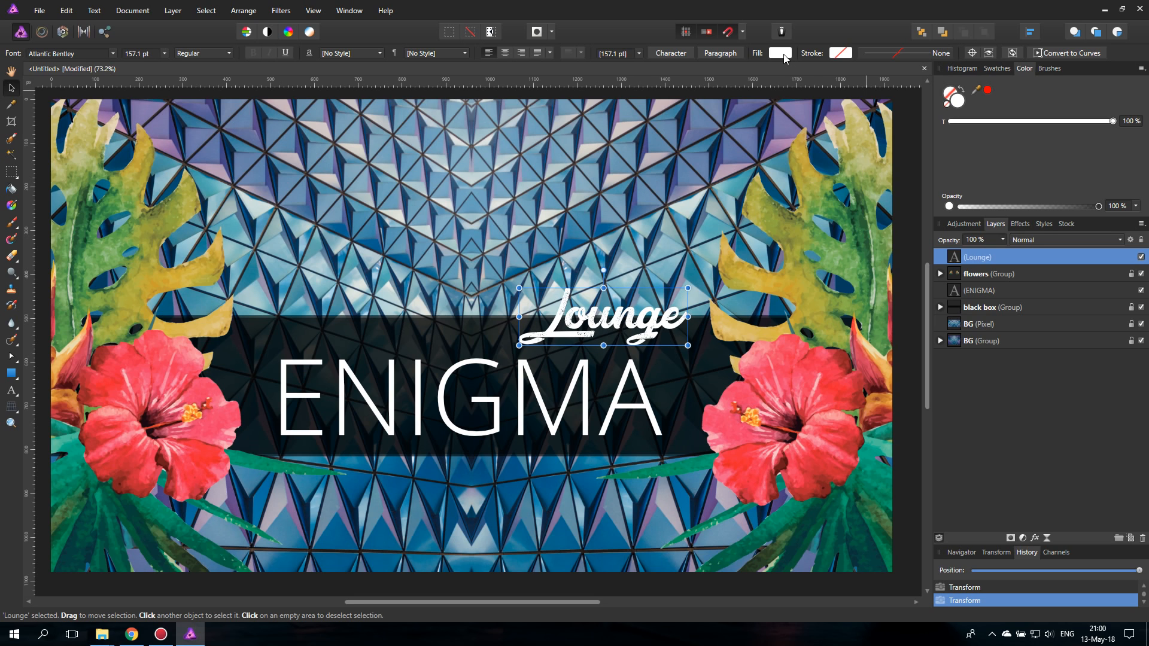
# - Fill the Lounge text black and add an Outer Glow in the flower's coral red with a radius of about 21.2 px
pyautogui.click(781, 54)
pyautogui.moveTo(706, 162); pyautogui.dragTo(676, 231)
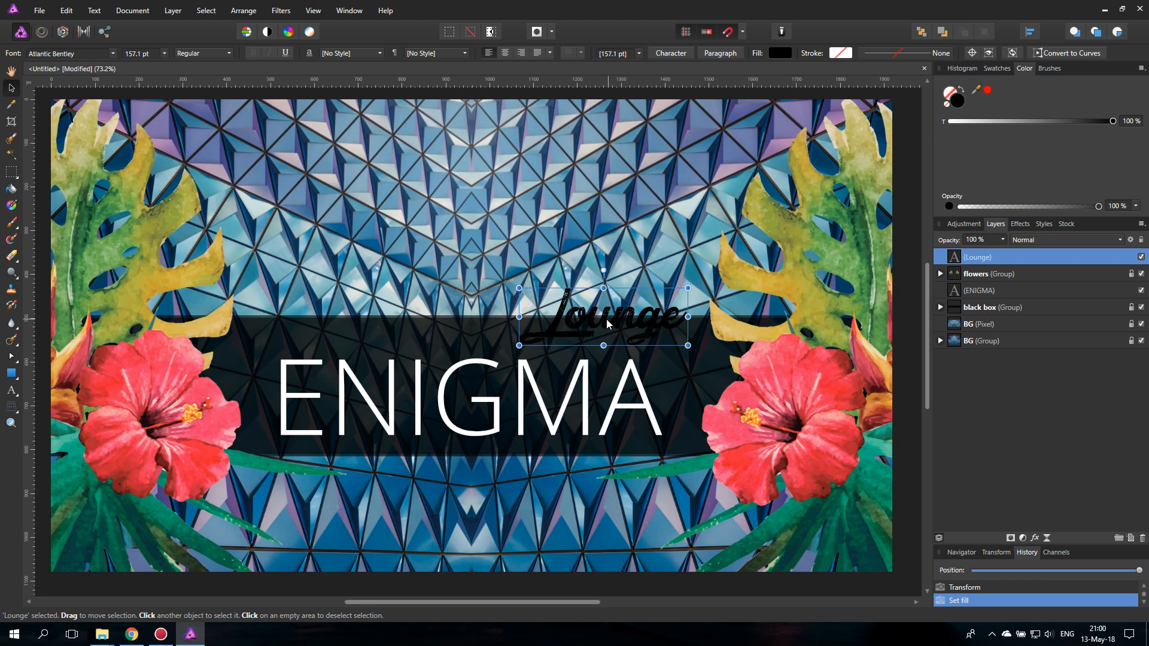
pyautogui.click(1018, 225)
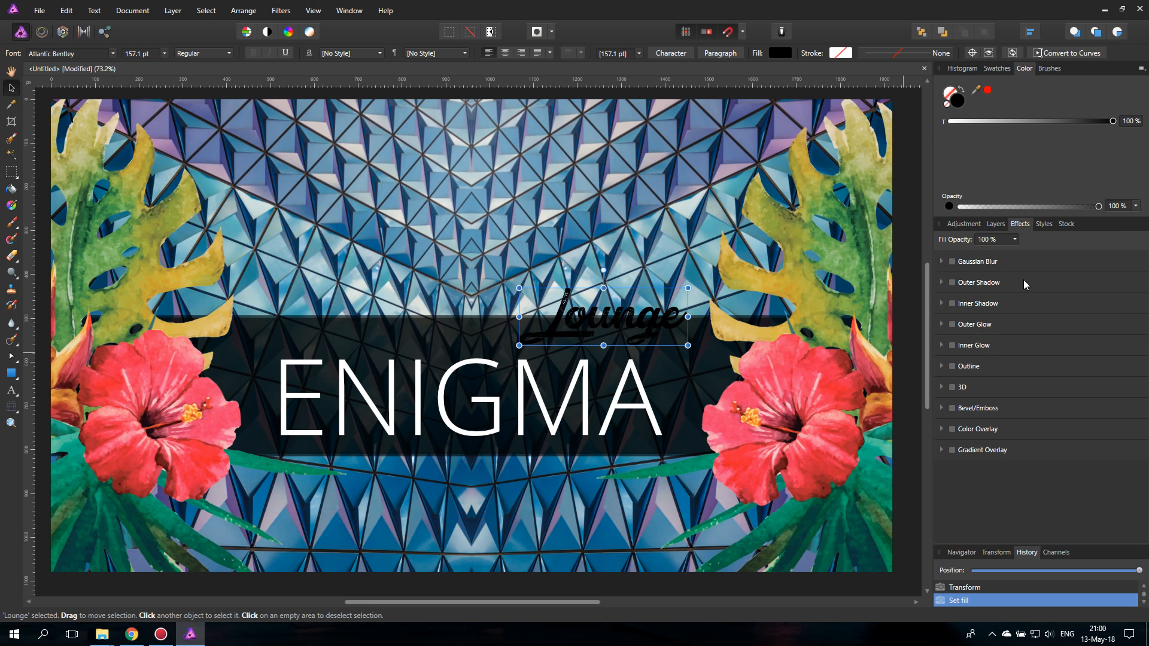
pyautogui.click(951, 325)
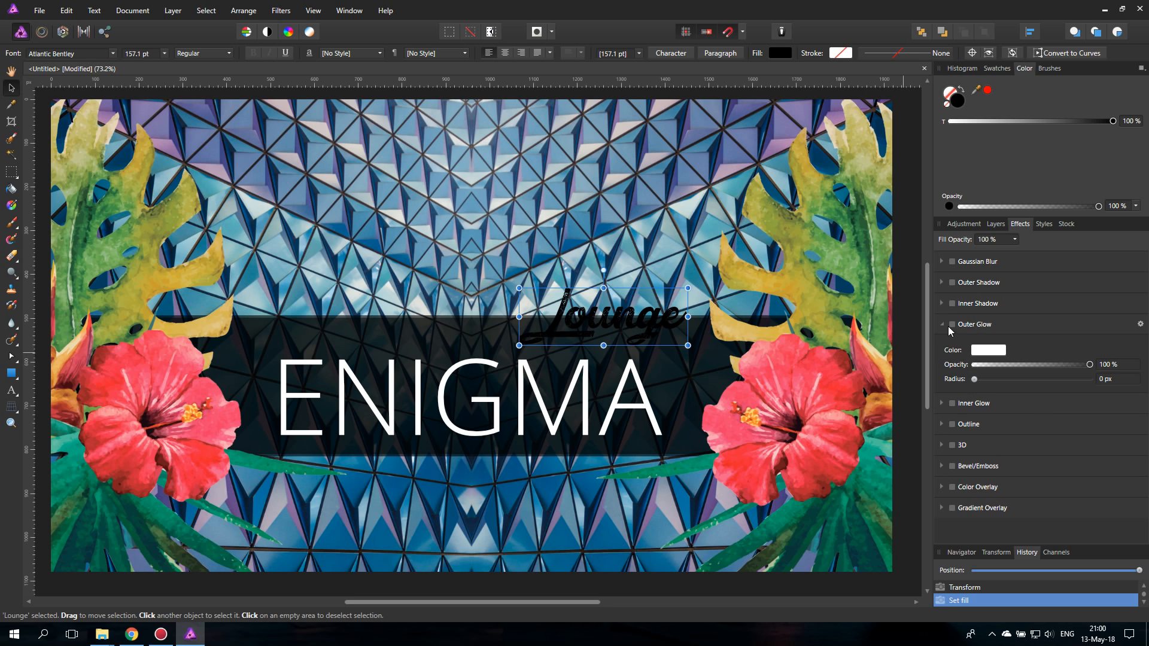
pyautogui.click(989, 350)
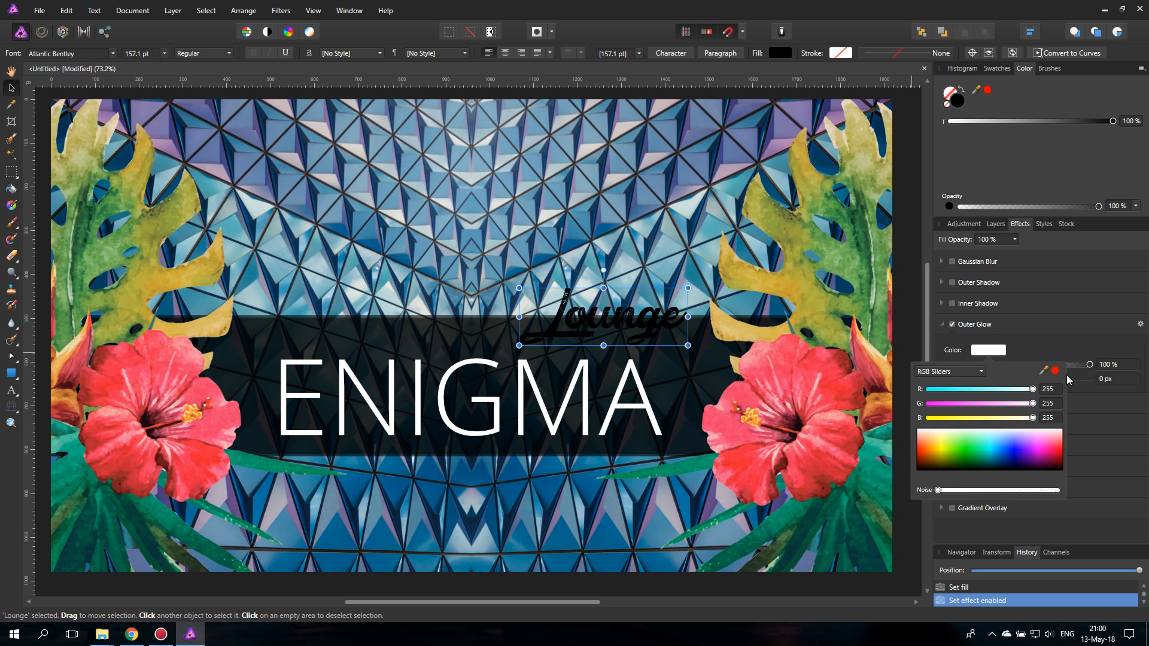
pyautogui.moveTo(1043, 370); pyautogui.dragTo(807, 365)
pyautogui.moveTo(1053, 372); pyautogui.dragTo(810, 375)
pyautogui.click(1056, 372)
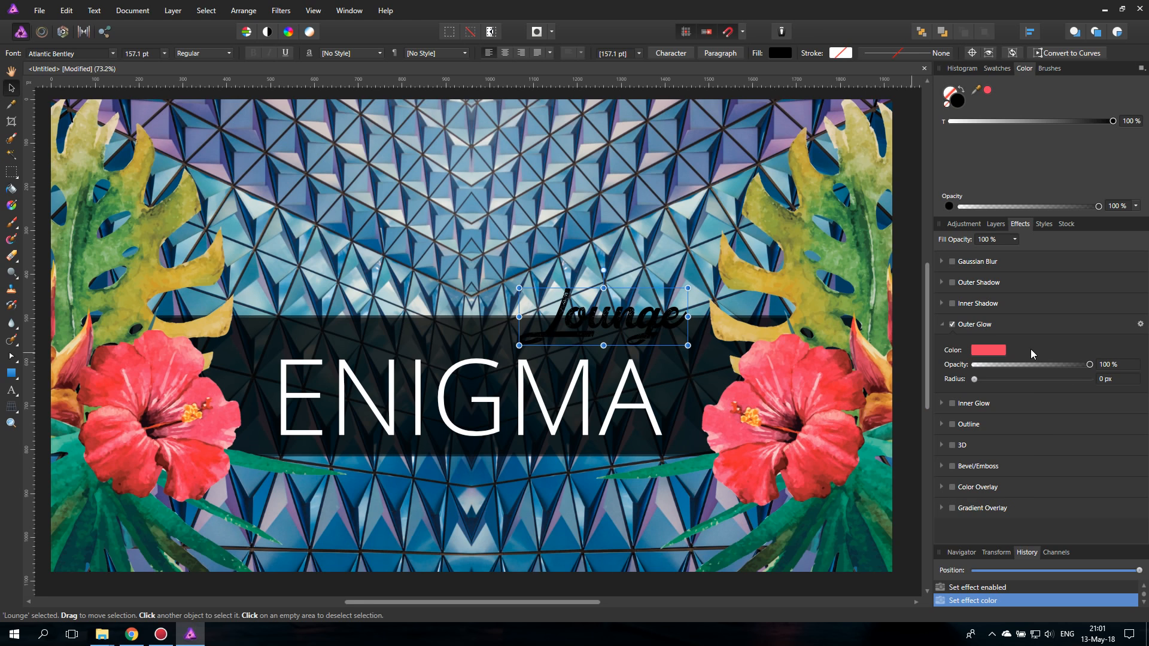
pyautogui.moveTo(977, 379); pyautogui.dragTo(1038, 375)
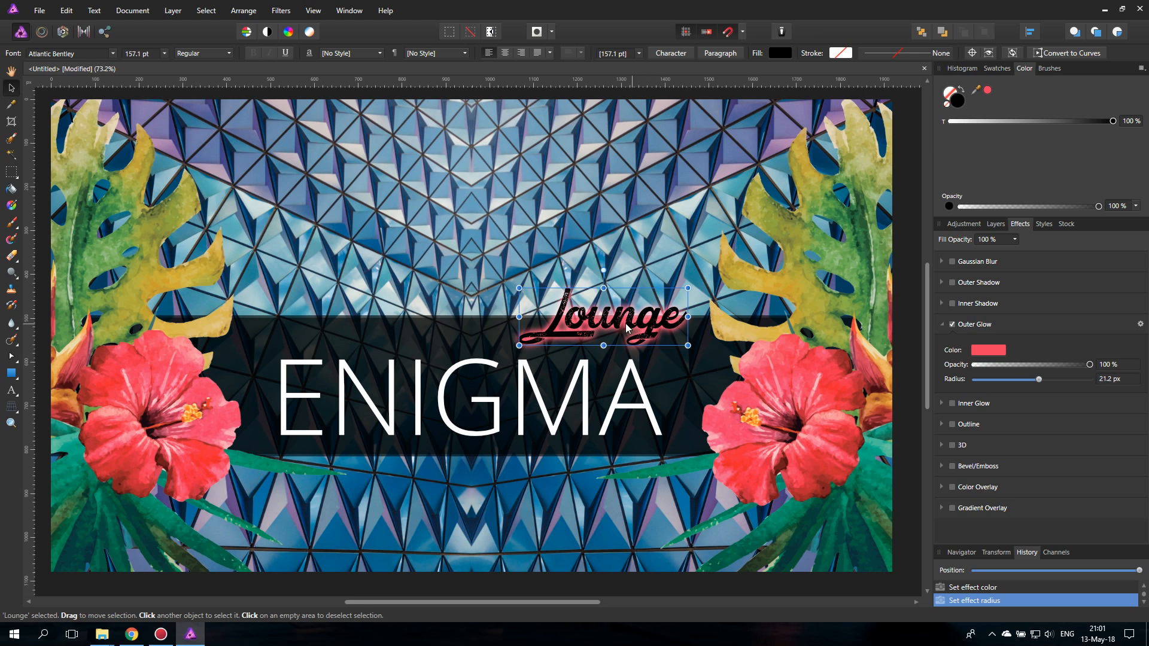
pyautogui.moveTo(626, 323); pyautogui.dragTo(638, 319)
# - Nudge ENIGMA down and add an Outer Glow in a teal sampled from the artwork, with a radius of about 25.8 px
pyautogui.click(581, 381)
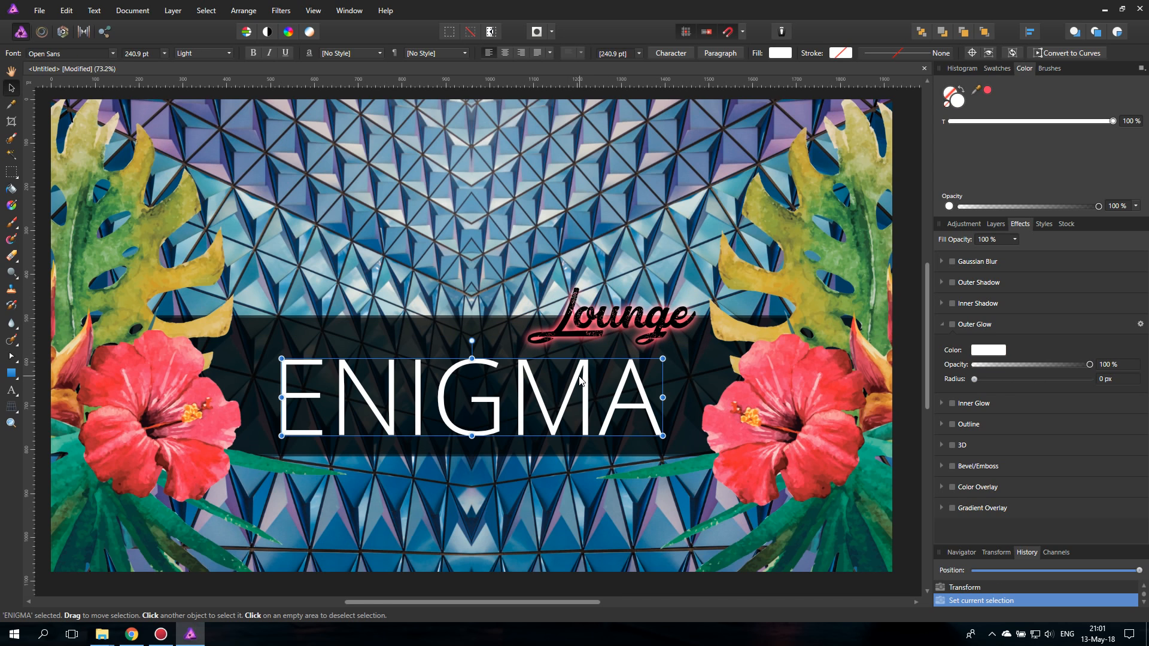
pyautogui.moveTo(580, 380)
pyautogui.mouseDown()
pyautogui.moveTo(598, 383)
pyautogui.moveTo(580, 381)
pyautogui.mouseUp()
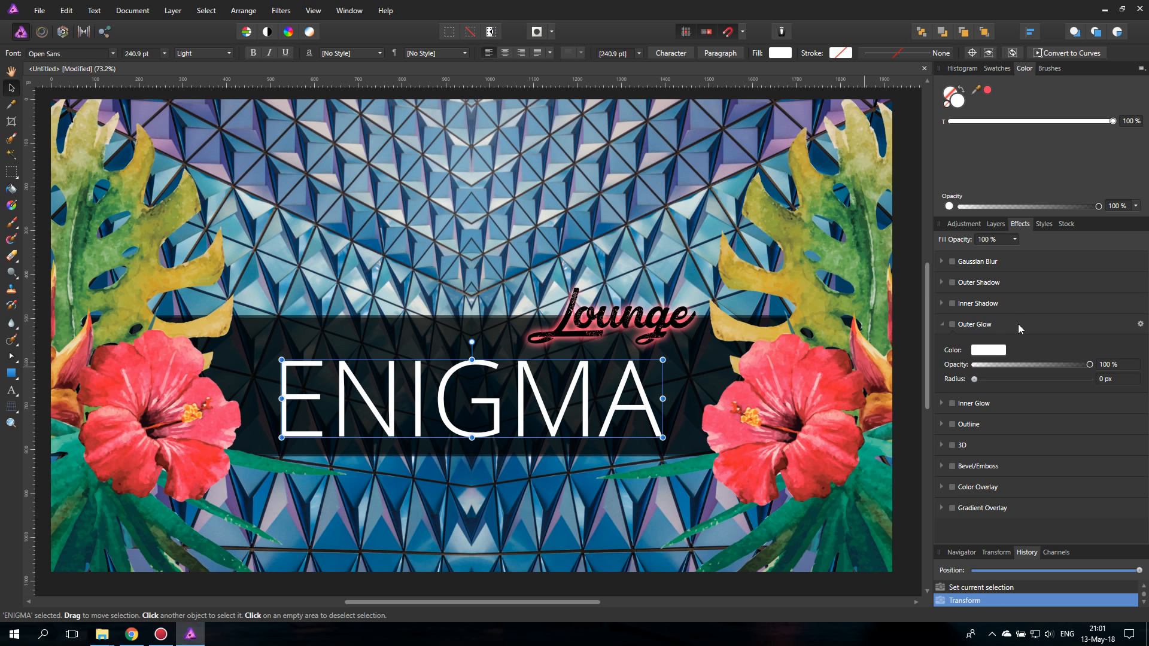
pyautogui.click(992, 352)
pyautogui.moveTo(1044, 371); pyautogui.dragTo(737, 189)
pyautogui.click(1054, 373)
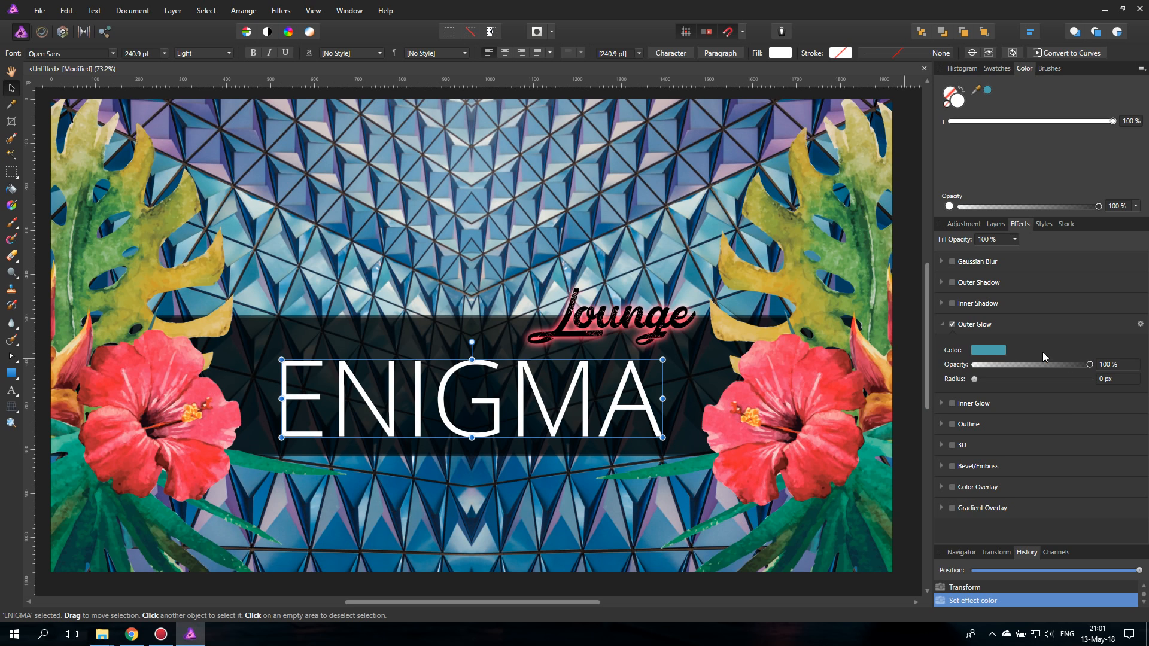
pyautogui.moveTo(979, 379); pyautogui.dragTo(778, 287)
# - Try a leaf-yellow glow on ENIGMA, settle on a green sampled from the leaf, and set the glow radius to about 42.2 px
pyautogui.click(993, 352)
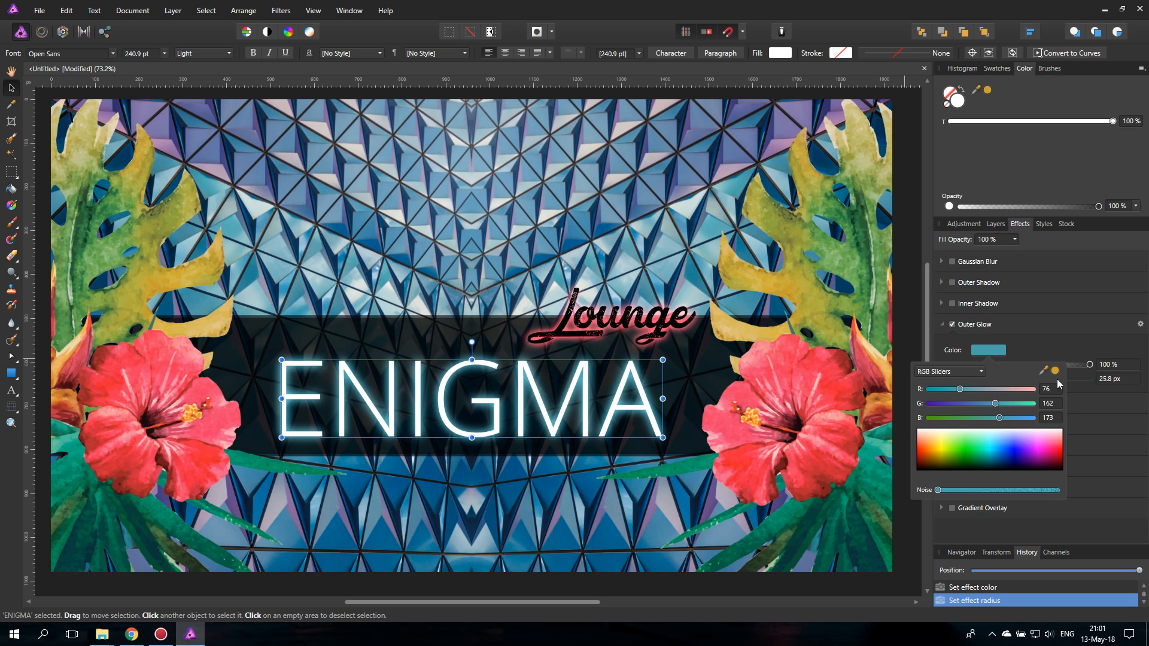
pyautogui.moveTo(1056, 374); pyautogui.dragTo(859, 233)
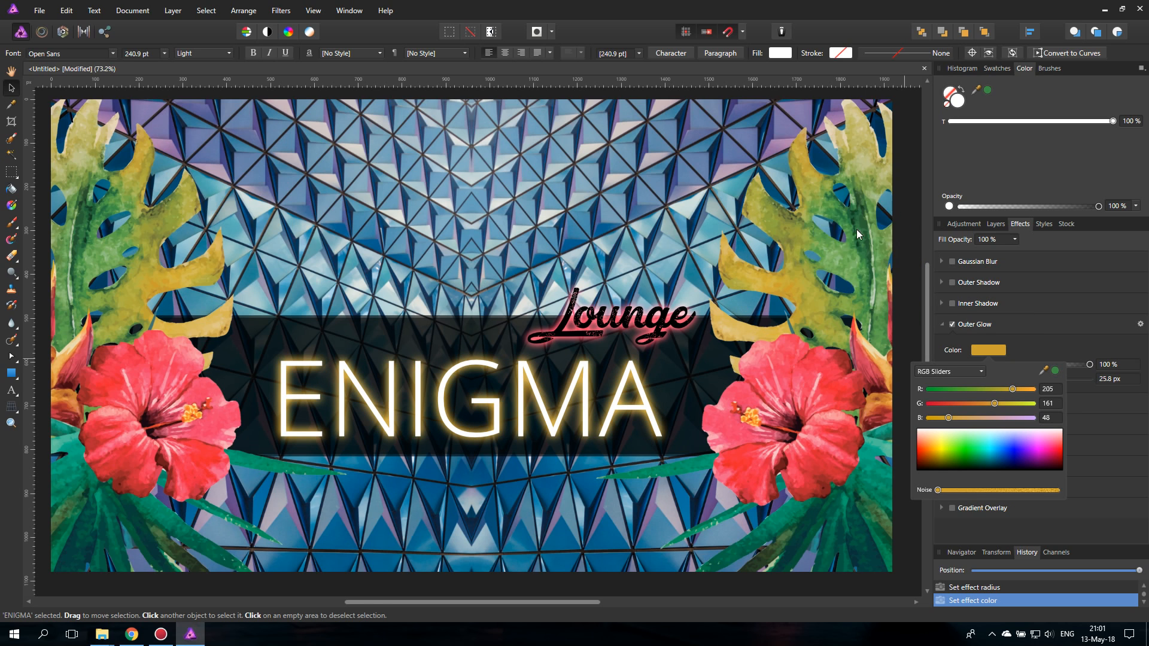
pyautogui.click(1048, 323)
pyautogui.moveTo(1045, 378); pyautogui.dragTo(1065, 379)
pyautogui.moveTo(589, 398); pyautogui.dragTo(587, 397)
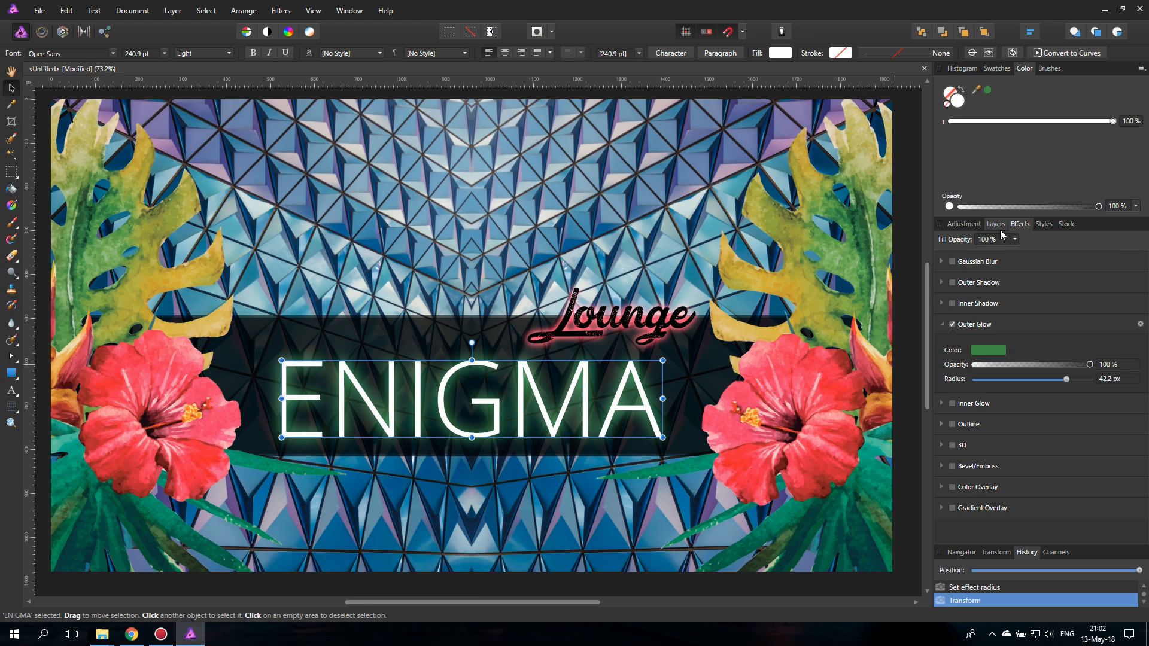
# - Draw a black rectangle covering the whole canvas directly above the BG pixel layer
pyautogui.click(995, 223)
pyautogui.click(956, 331)
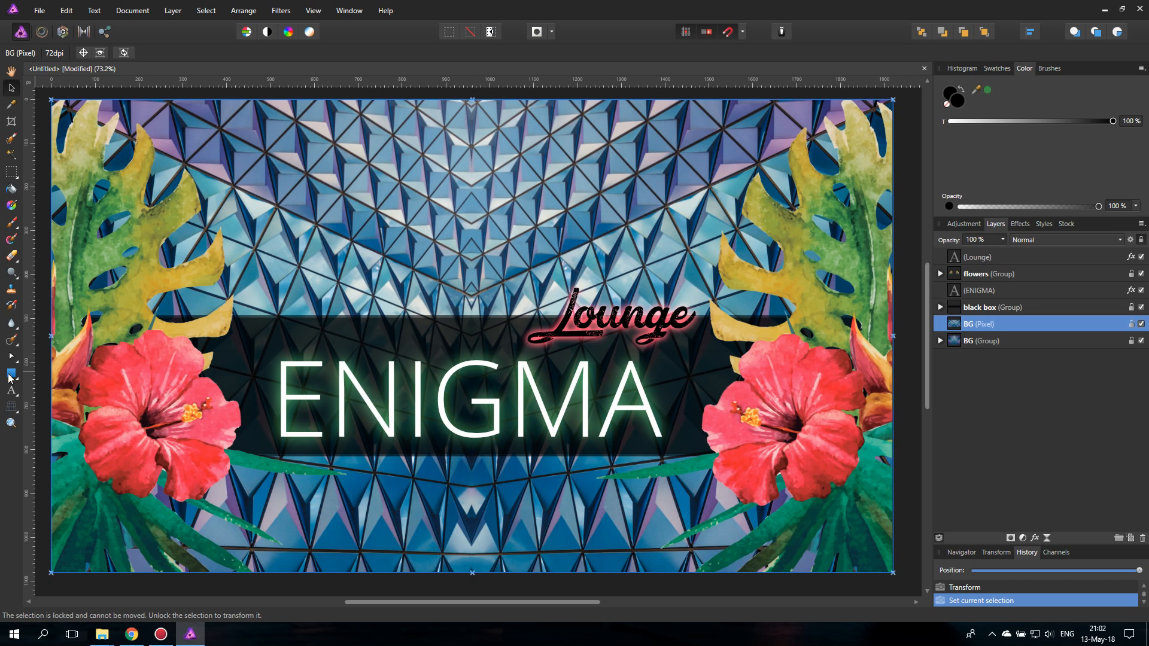
pyautogui.click(10, 374)
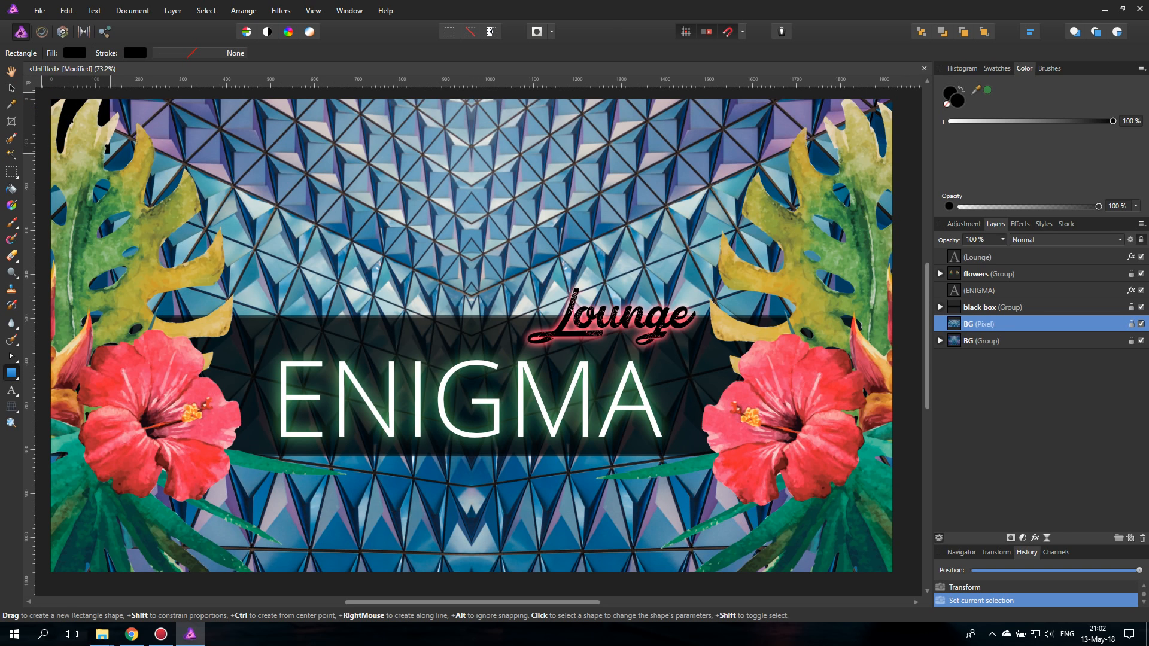
pyautogui.moveTo(51, 100); pyautogui.dragTo(892, 570)
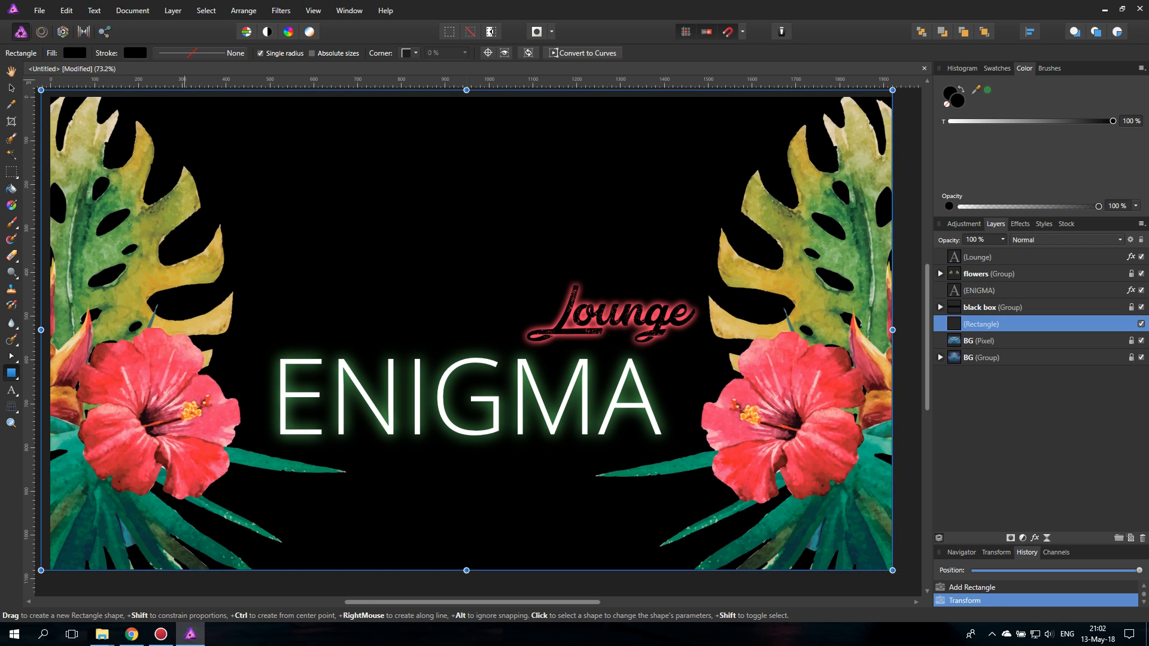
pyautogui.press('v')
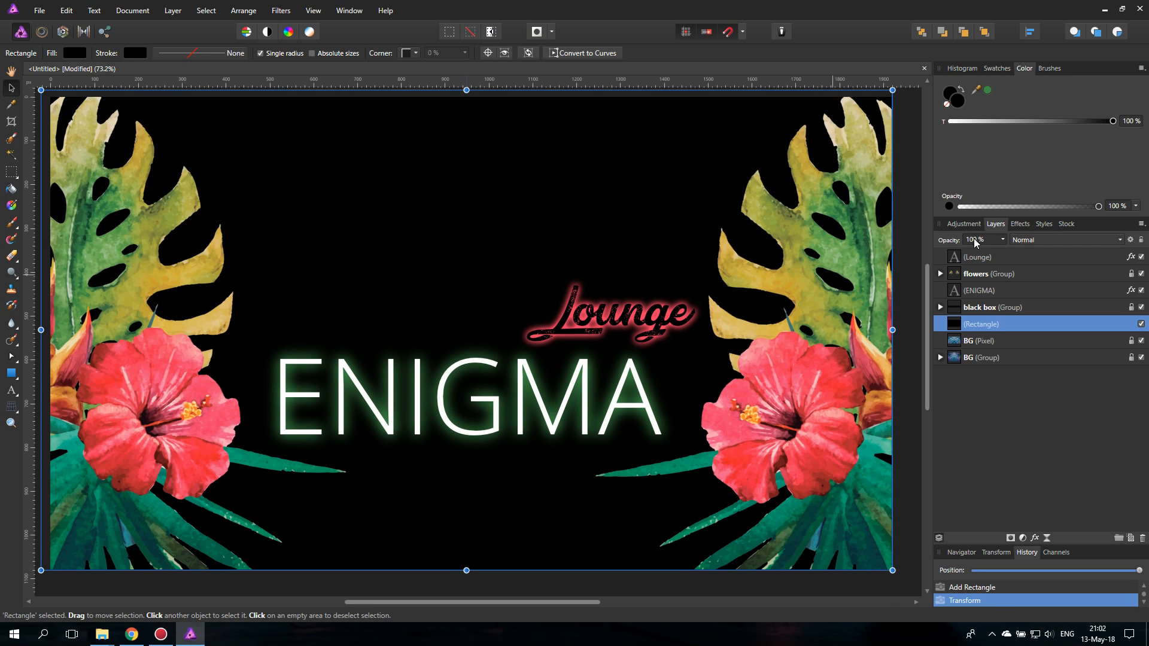
# - Lower the black rectangle's layer opacity to about 29 % and set its blend mode to Soft Light
pyautogui.click(1002, 239)
pyautogui.moveTo(1005, 252); pyautogui.dragTo(958, 252)
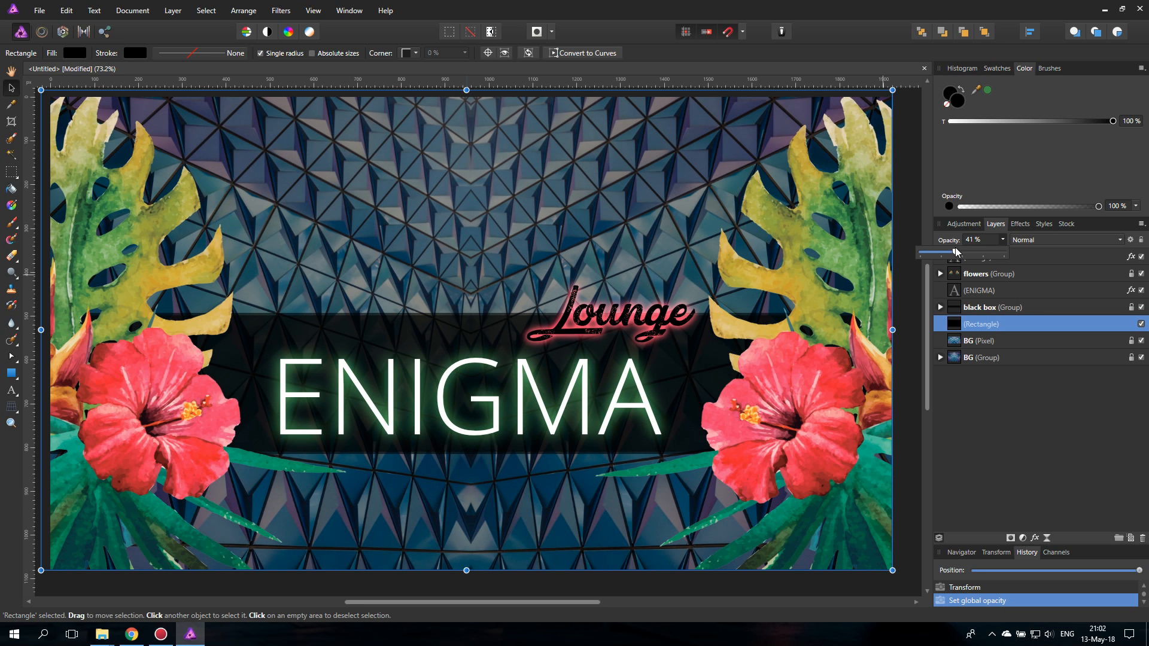
pyautogui.moveTo(957, 252)
pyautogui.mouseDown()
pyautogui.moveTo(933, 252)
pyautogui.moveTo(944, 252)
pyautogui.mouseUp()
pyautogui.click(1047, 241)
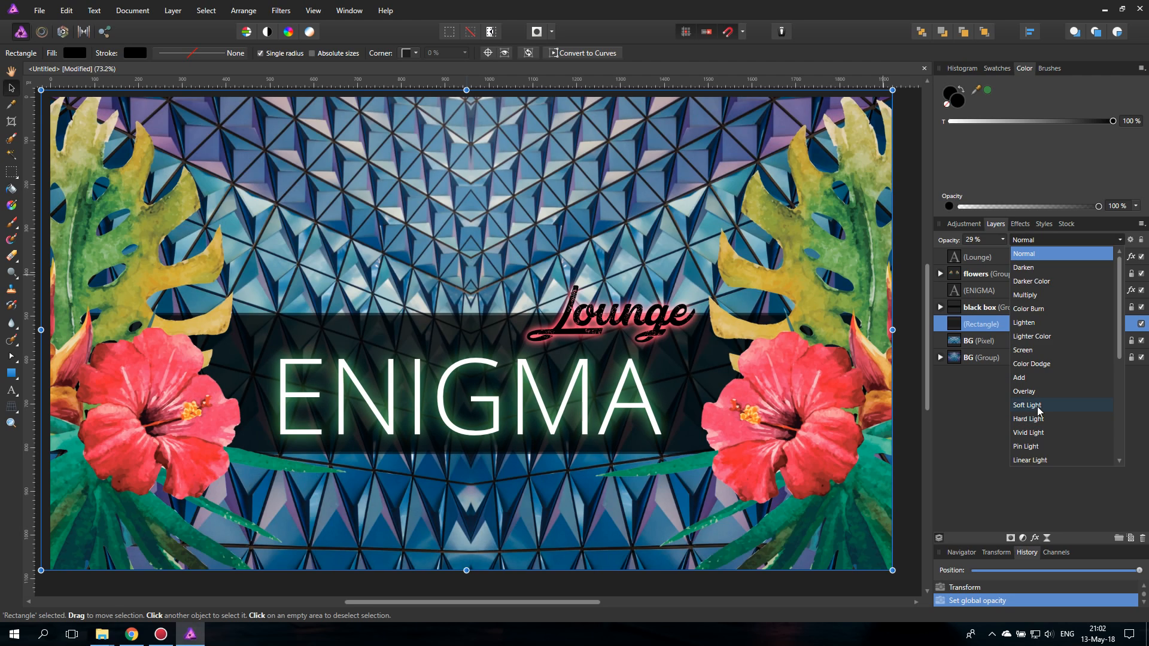
pyautogui.scroll(-2, 1038, 432)
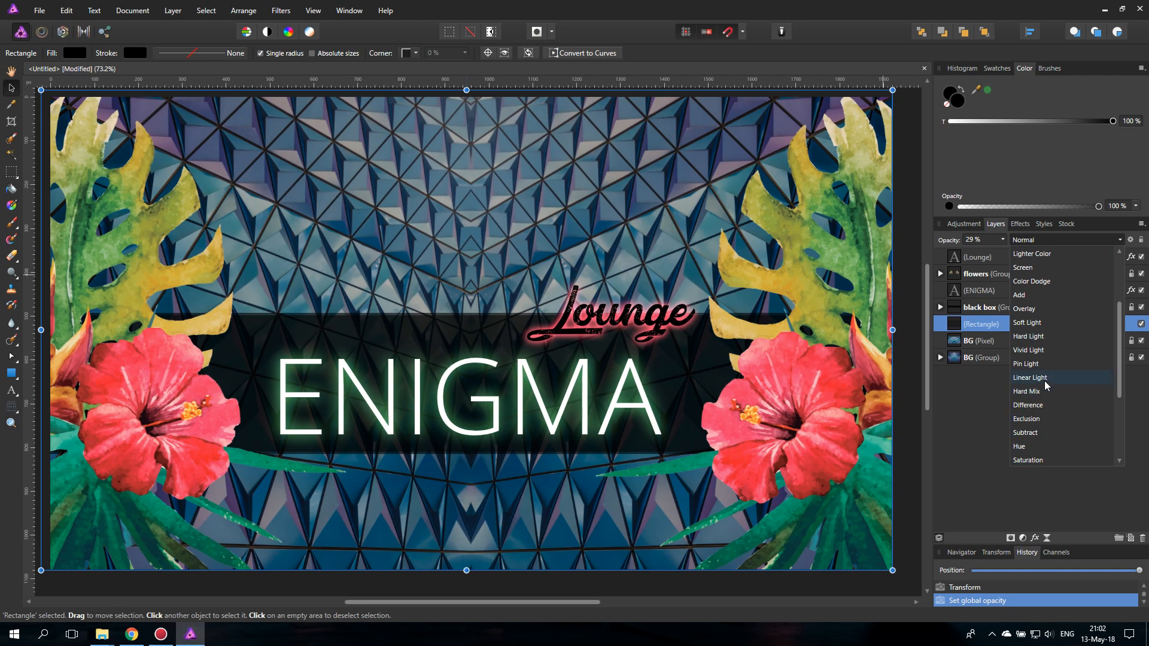
pyautogui.click(1026, 322)
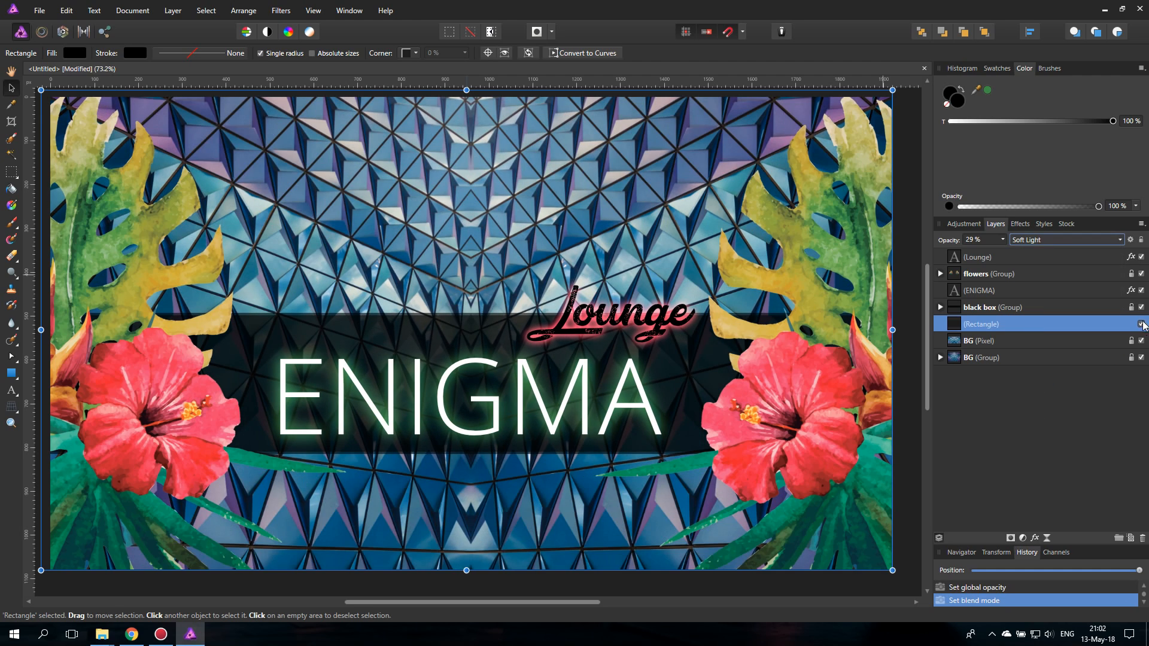
# - Toggle the black rectangle's visibility to compare its effect and raise its opacity to about 45 %
pyautogui.click(1141, 324)
pyautogui.click(1140, 324)
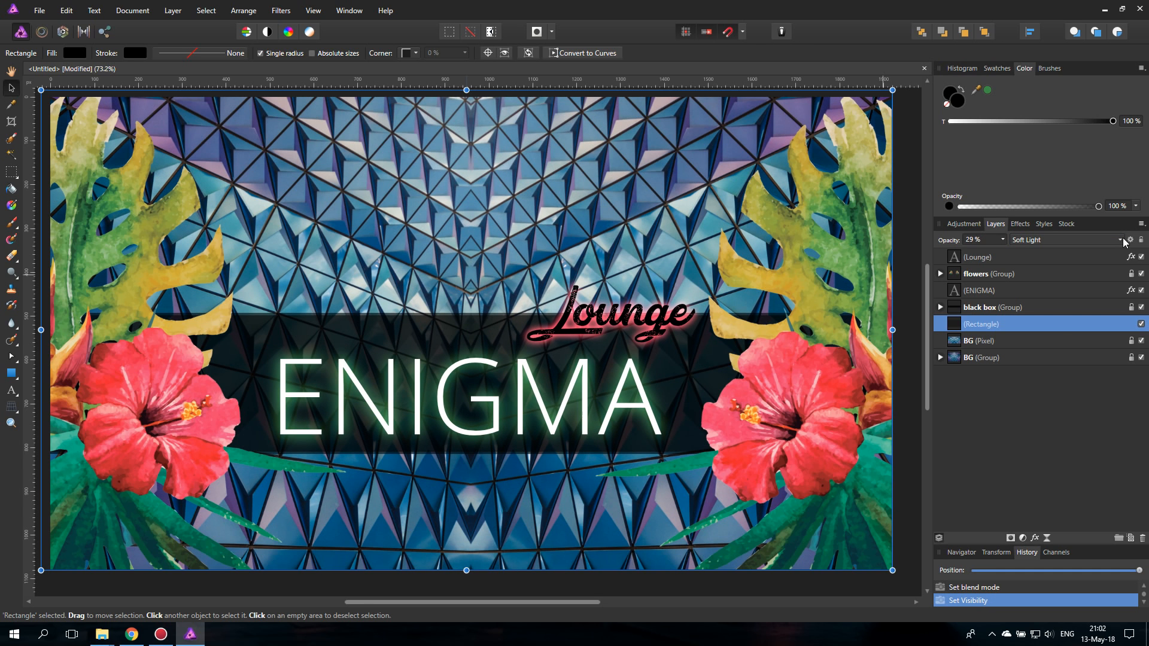
pyautogui.click(1002, 239)
pyautogui.moveTo(1005, 254)
pyautogui.mouseDown()
pyautogui.moveTo(1035, 253)
pyautogui.moveTo(1023, 252)
pyautogui.mouseUp()
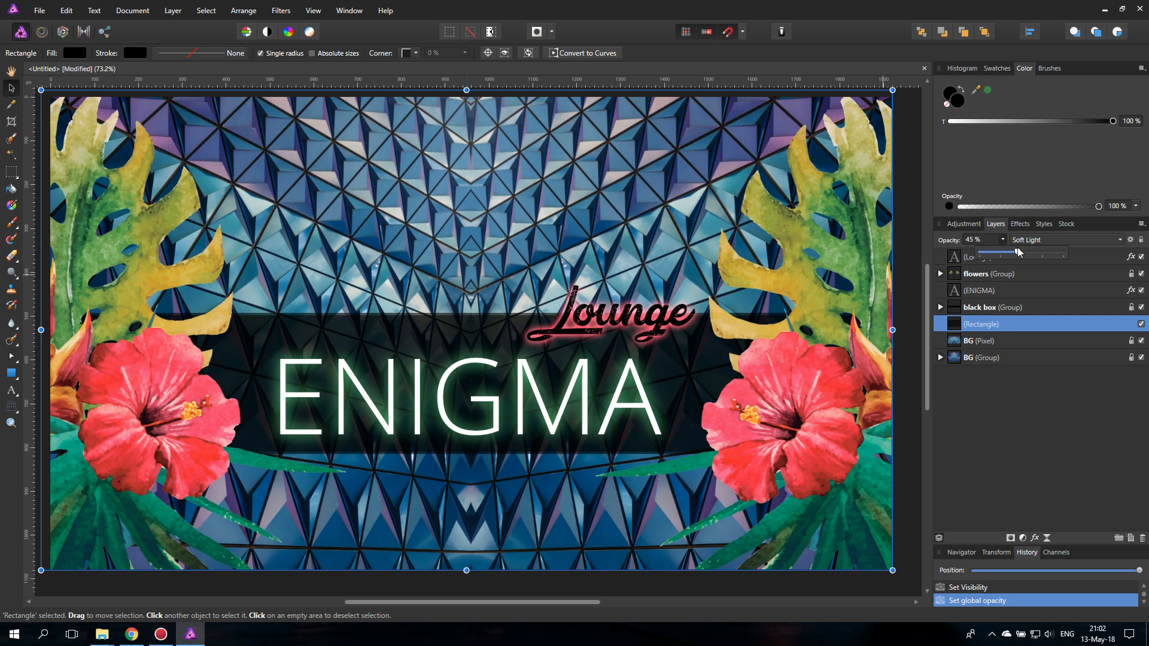
# - Add a Curves adjustment above the BG pixel layer and pull the master curve's white and black points inward to increase contrast
pyautogui.click(984, 341)
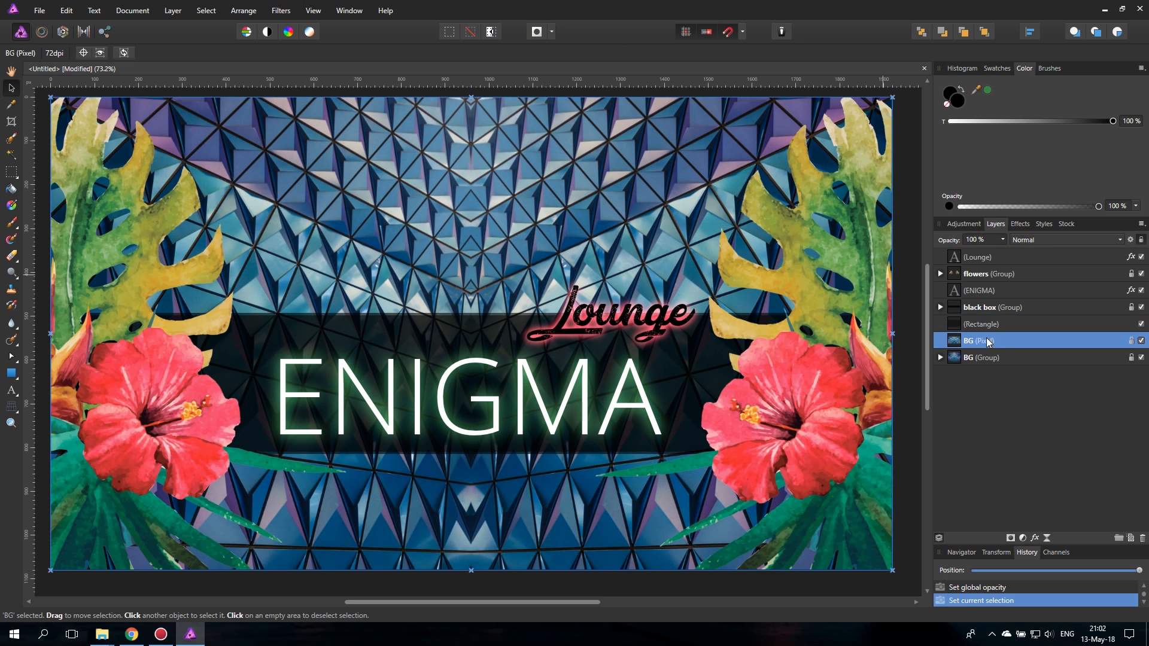
pyautogui.click(1022, 538)
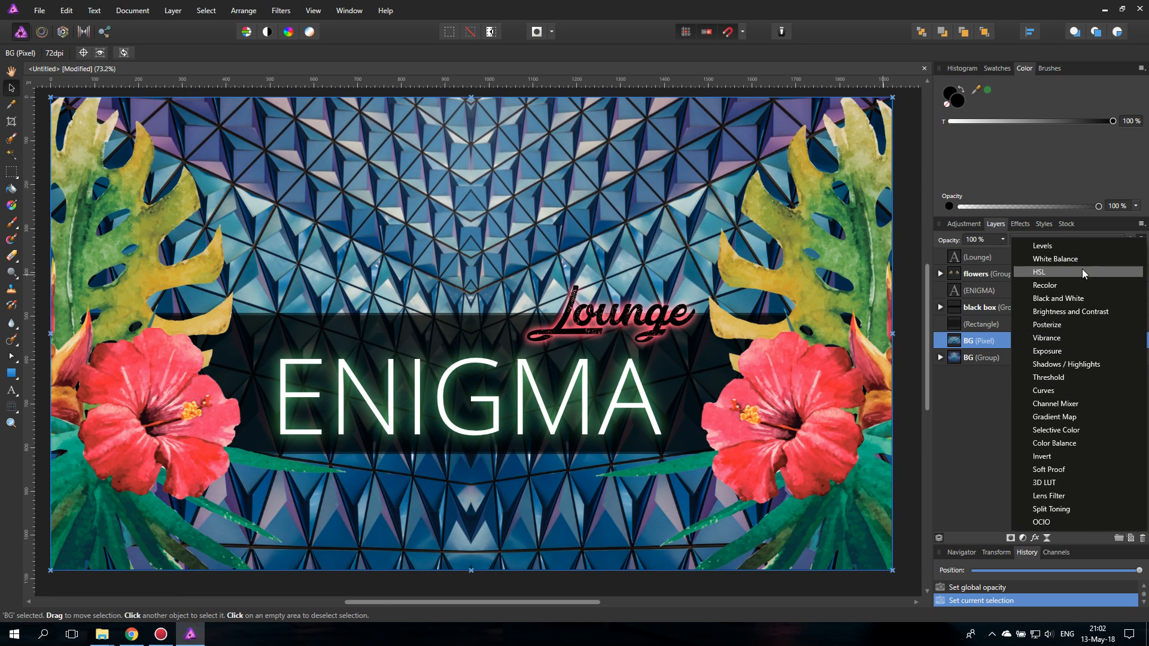
pyautogui.click(1043, 390)
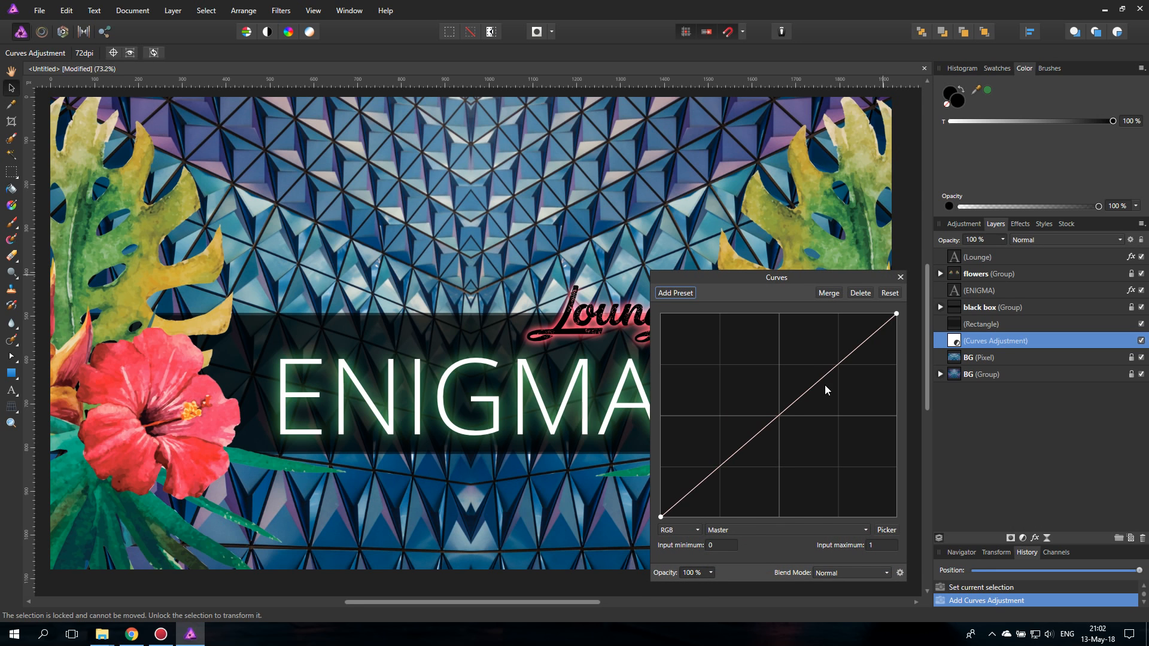
pyautogui.moveTo(896, 313); pyautogui.dragTo(905, 332)
pyautogui.moveTo(908, 345); pyautogui.dragTo(874, 311)
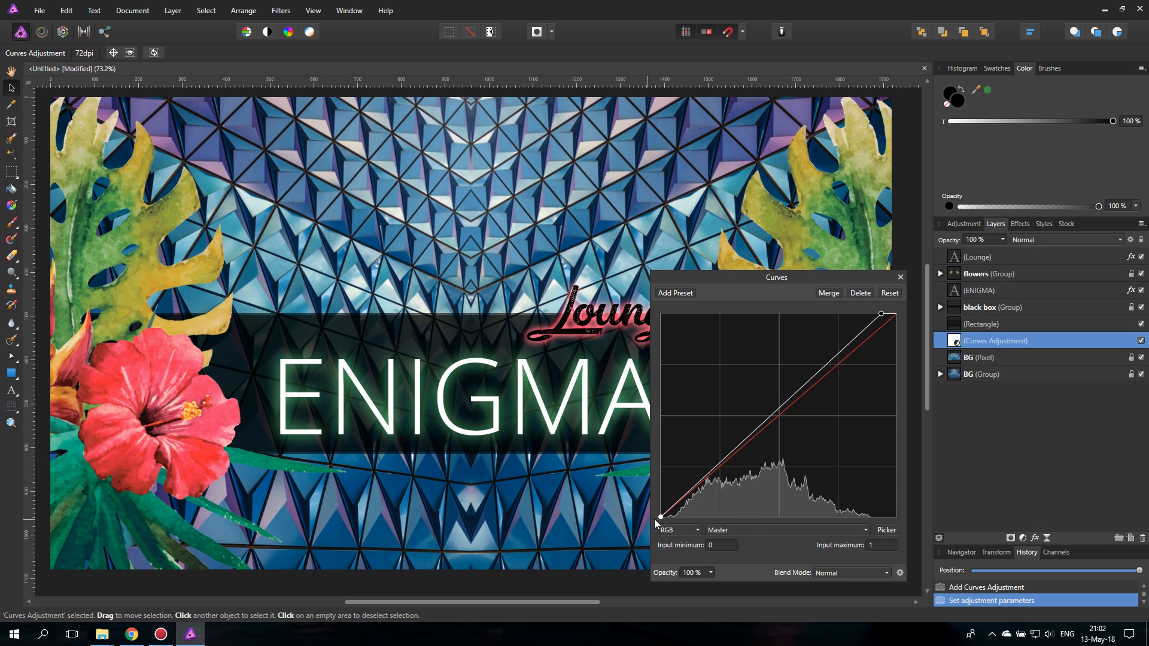
pyautogui.moveTo(658, 517); pyautogui.dragTo(684, 519)
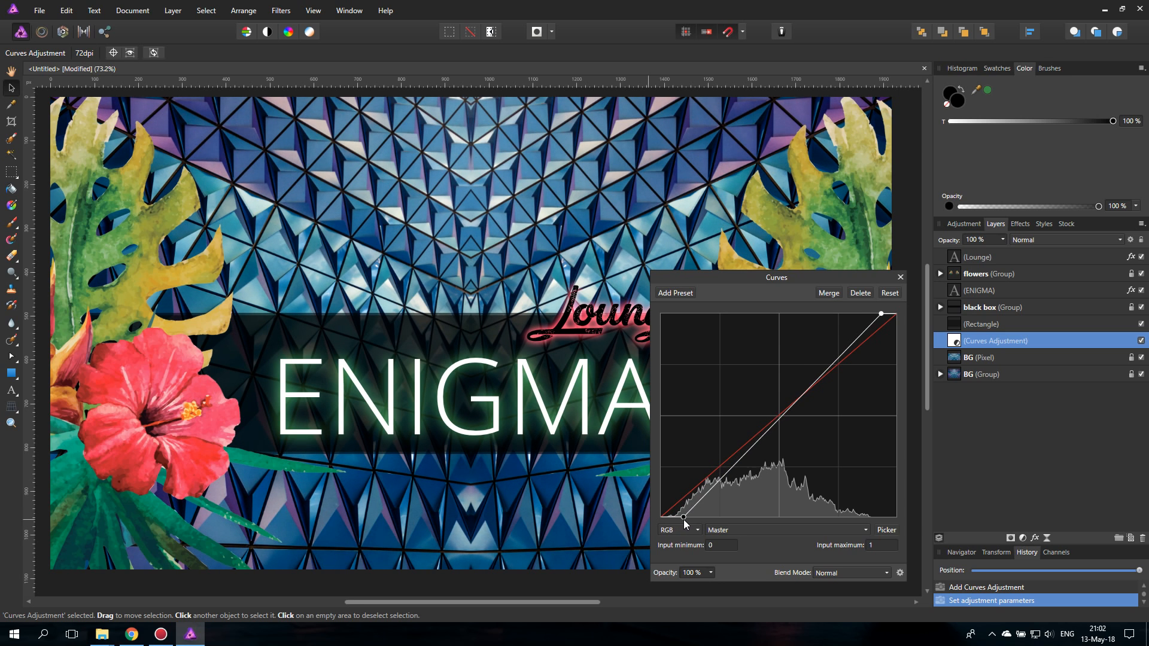
# - Lower the midpoint of the Curves adjustment's master curve slightly to darken the midtones, and finish the adjustment
pyautogui.moveTo(781, 415); pyautogui.dragTo(790, 414)
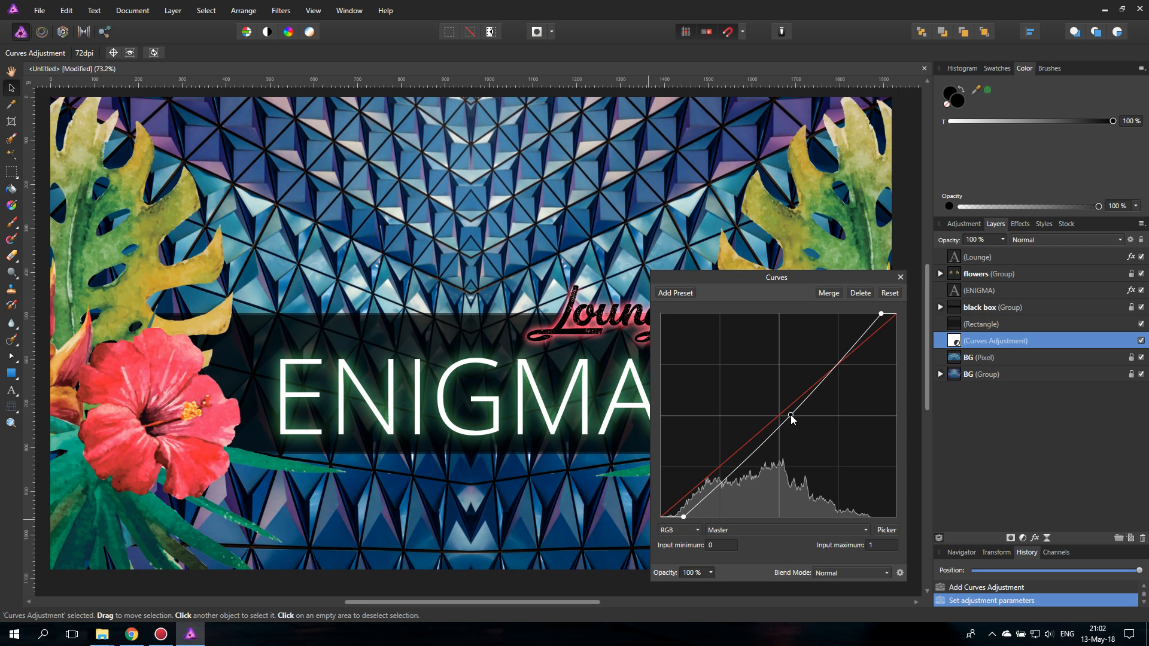
pyautogui.click(900, 277)
# - Toggle the black Soft Light rectangle's visibility to compare its effect, and lower its layer opacity to 18 %
pyautogui.click(1136, 323)
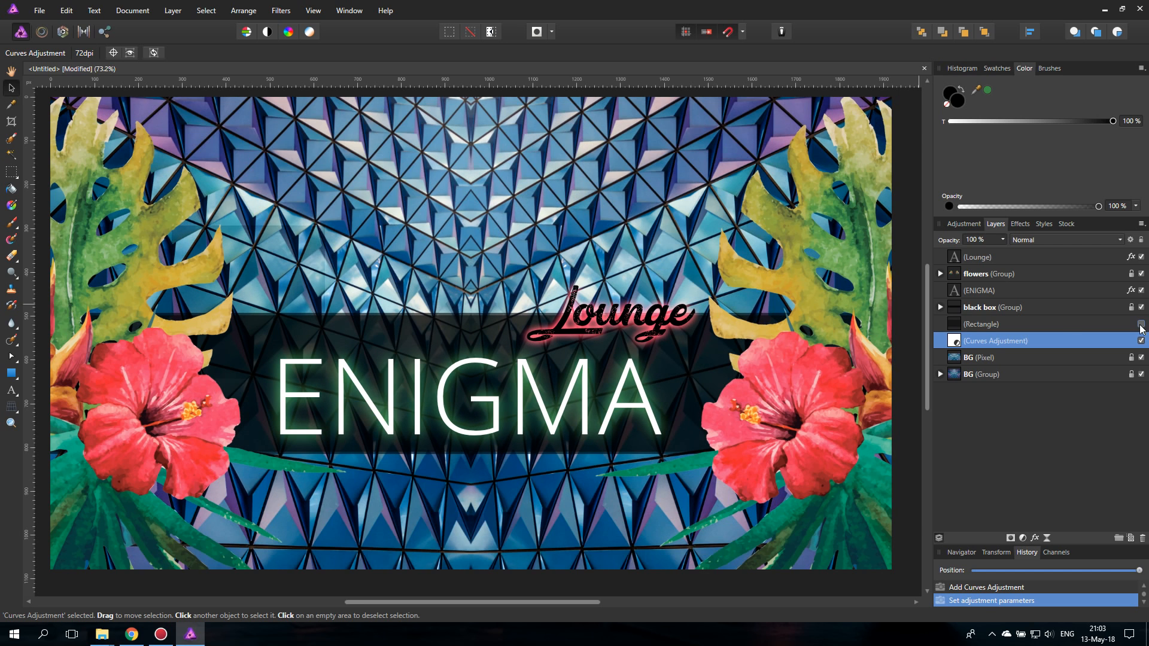
pyautogui.click(1136, 323)
pyautogui.click(954, 325)
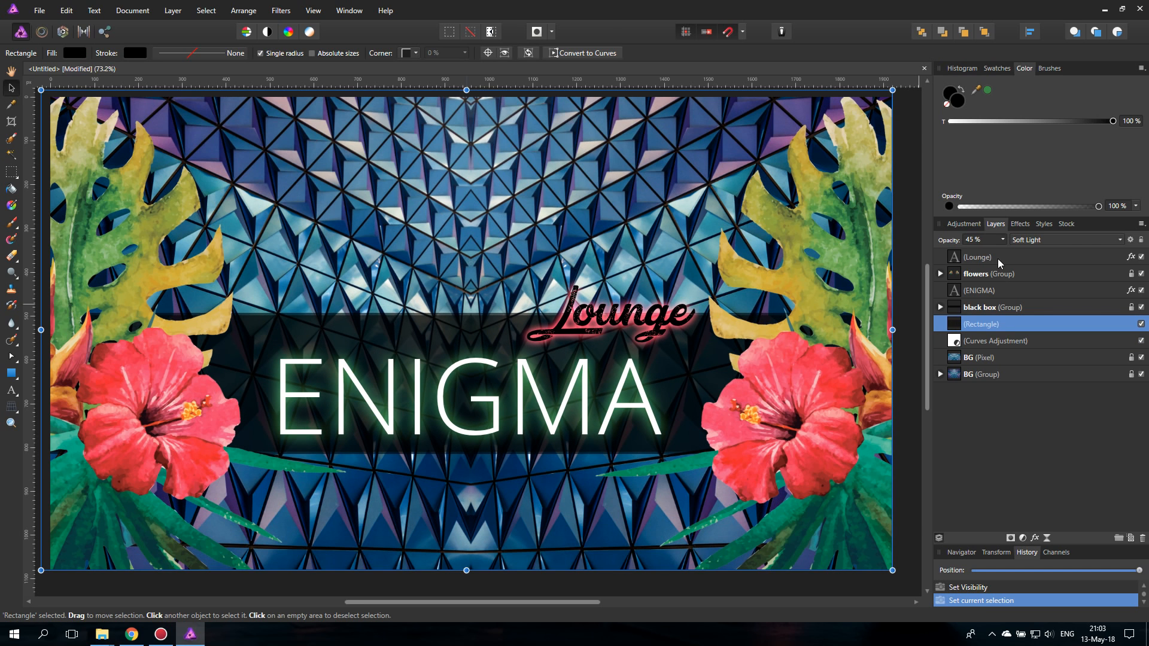
pyautogui.moveTo(1003, 240); pyautogui.dragTo(981, 253)
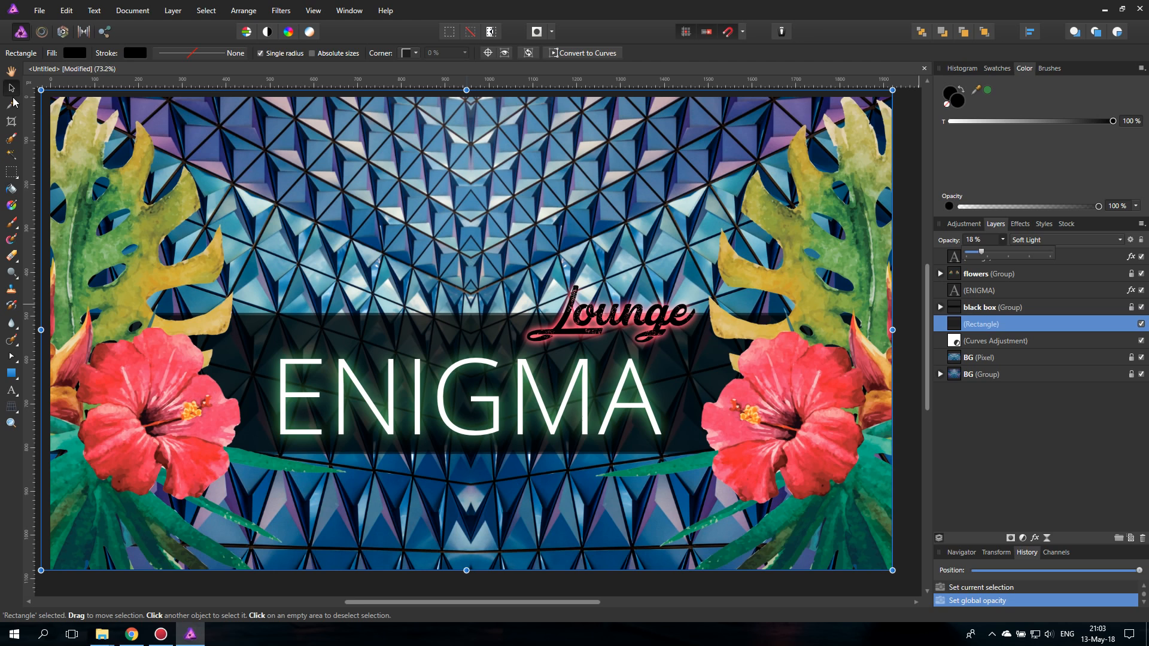
# - Move the two flowers-small images in the flowers group slightly outward and upward toward the canvas sides
pyautogui.click(940, 273)
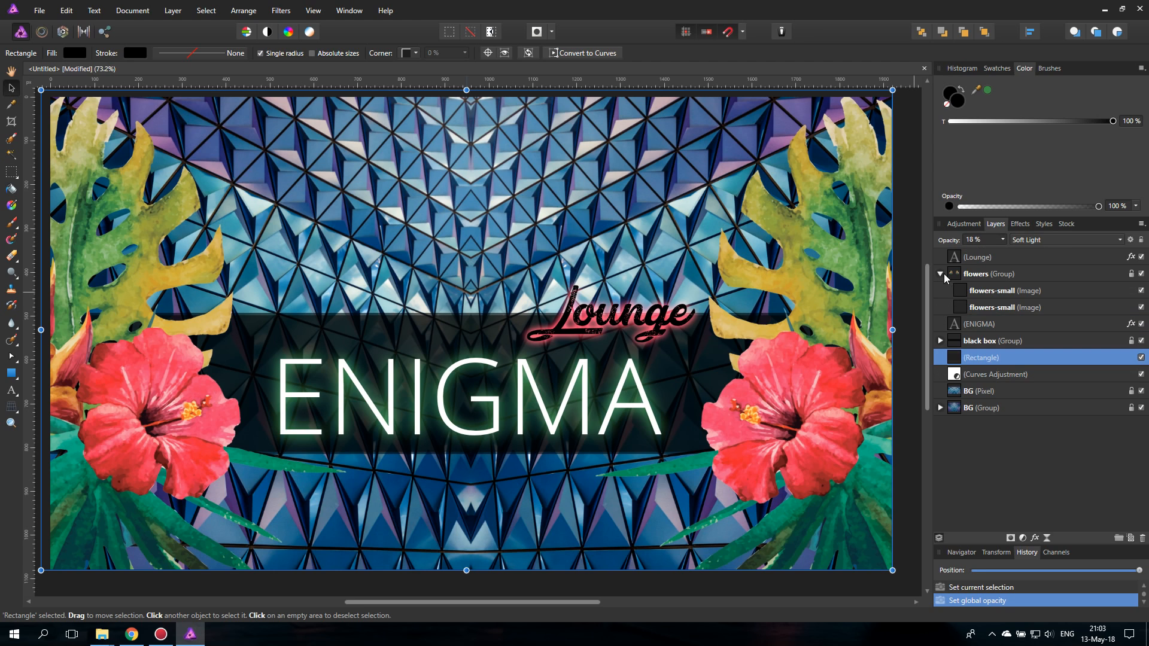
pyautogui.click(961, 294)
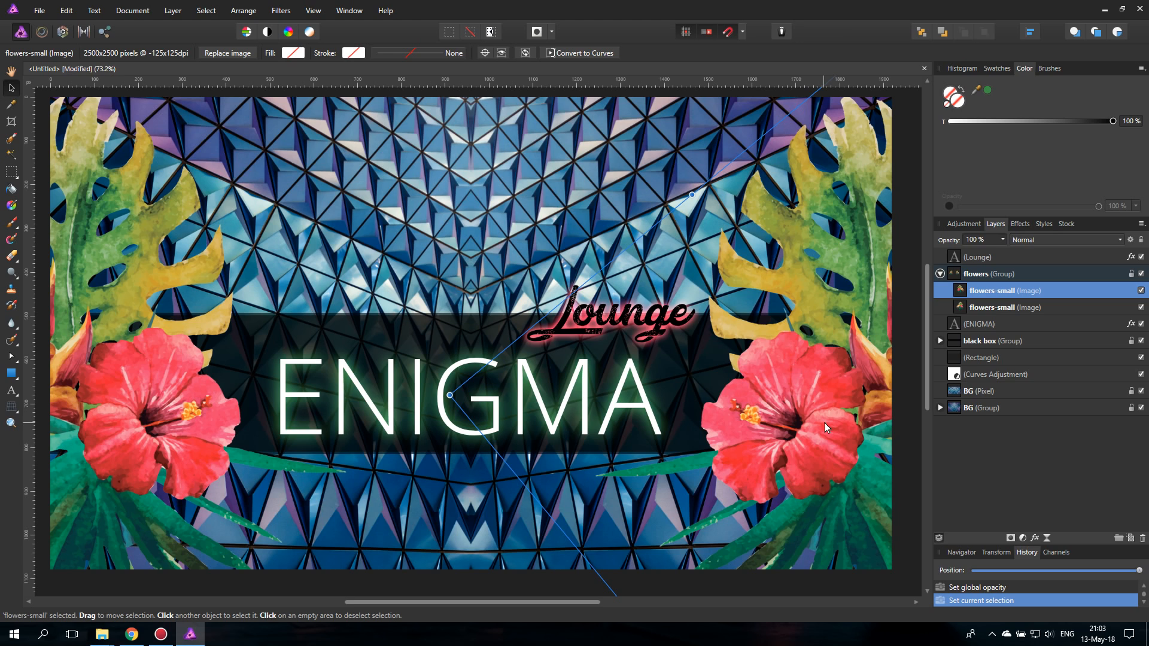
pyautogui.moveTo(823, 422); pyautogui.dragTo(832, 423)
pyautogui.moveTo(816, 430)
pyautogui.mouseDown()
pyautogui.moveTo(828, 432)
pyautogui.moveTo(823, 415)
pyautogui.mouseUp()
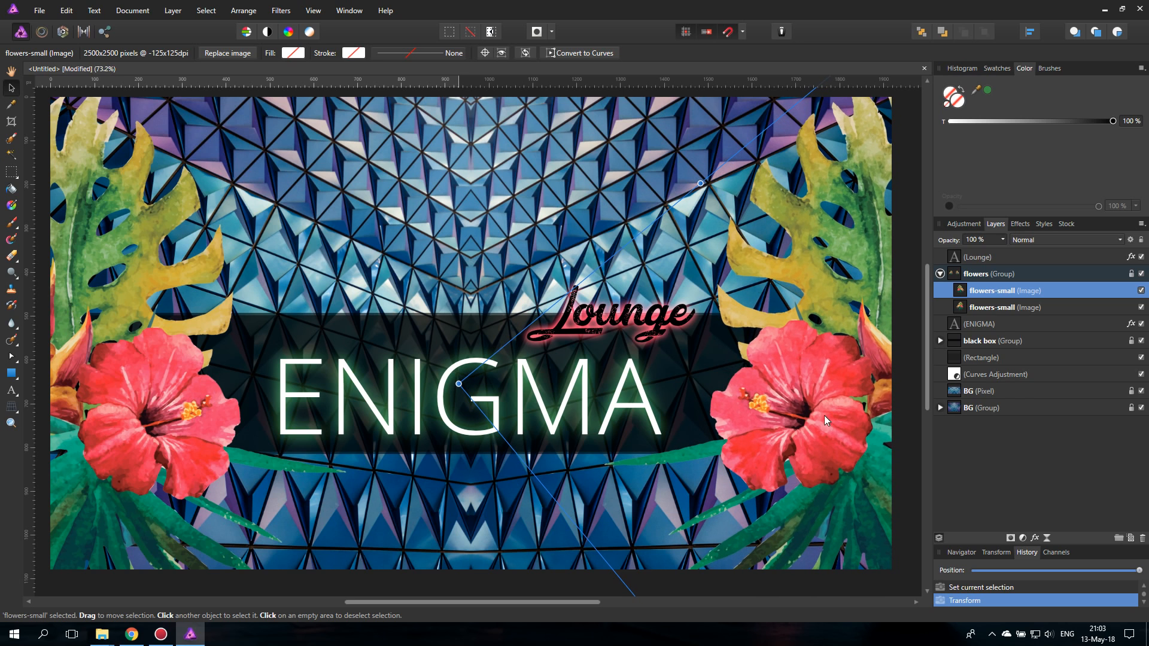
pyautogui.click(960, 308)
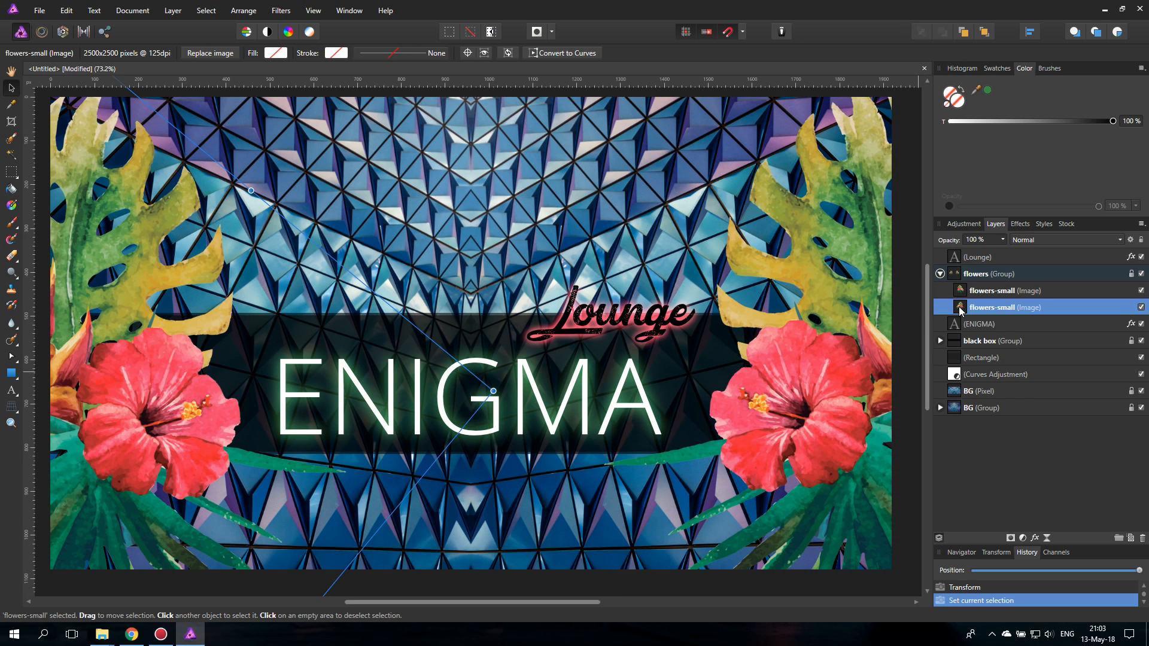
pyautogui.moveTo(125, 471); pyautogui.dragTo(139, 450)
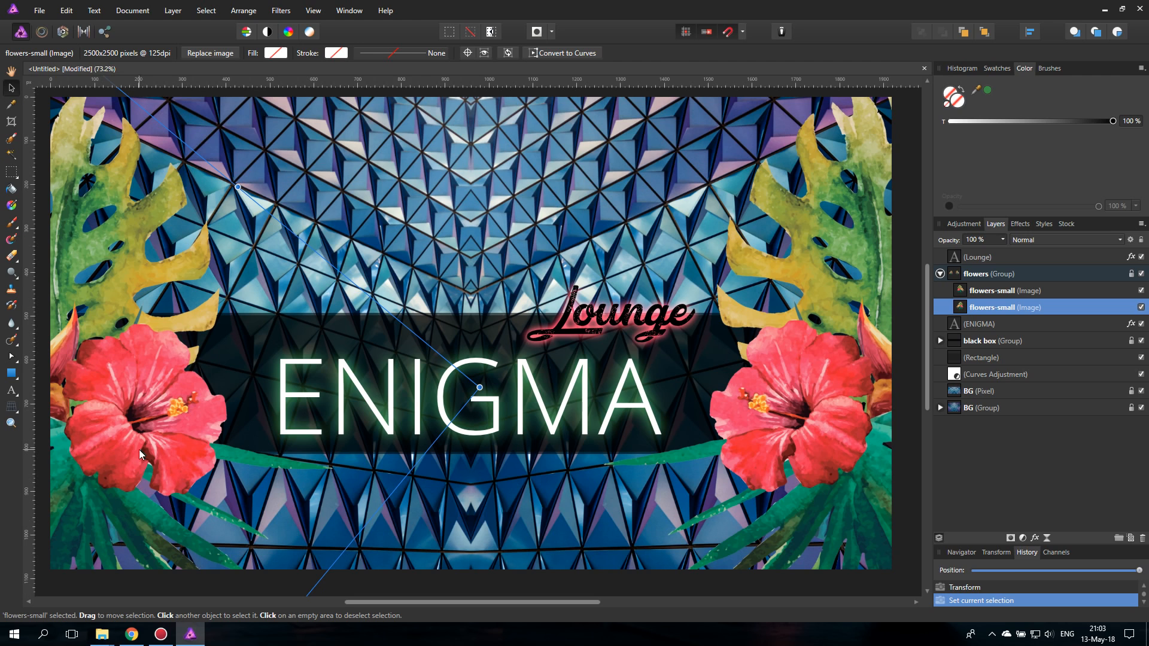
# - Centre the ENIGMA title horizontally on the canvas and change its font to Segoe UI Light after previewing other fonts
pyautogui.click(497, 410)
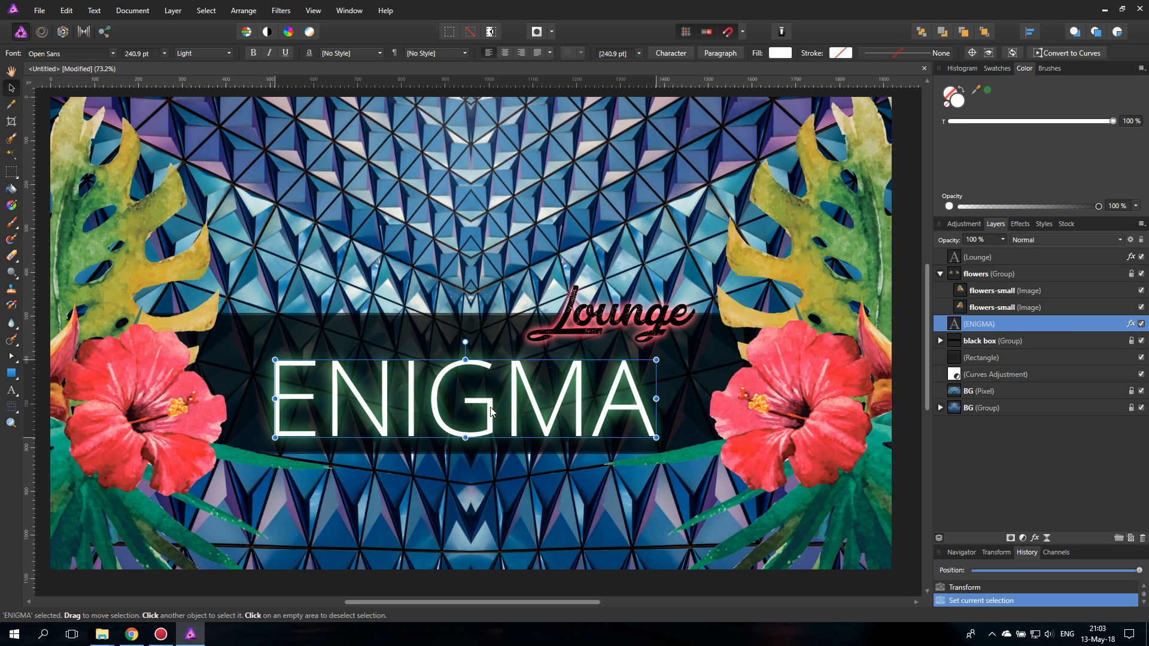
pyautogui.moveTo(490, 410); pyautogui.dragTo(493, 409)
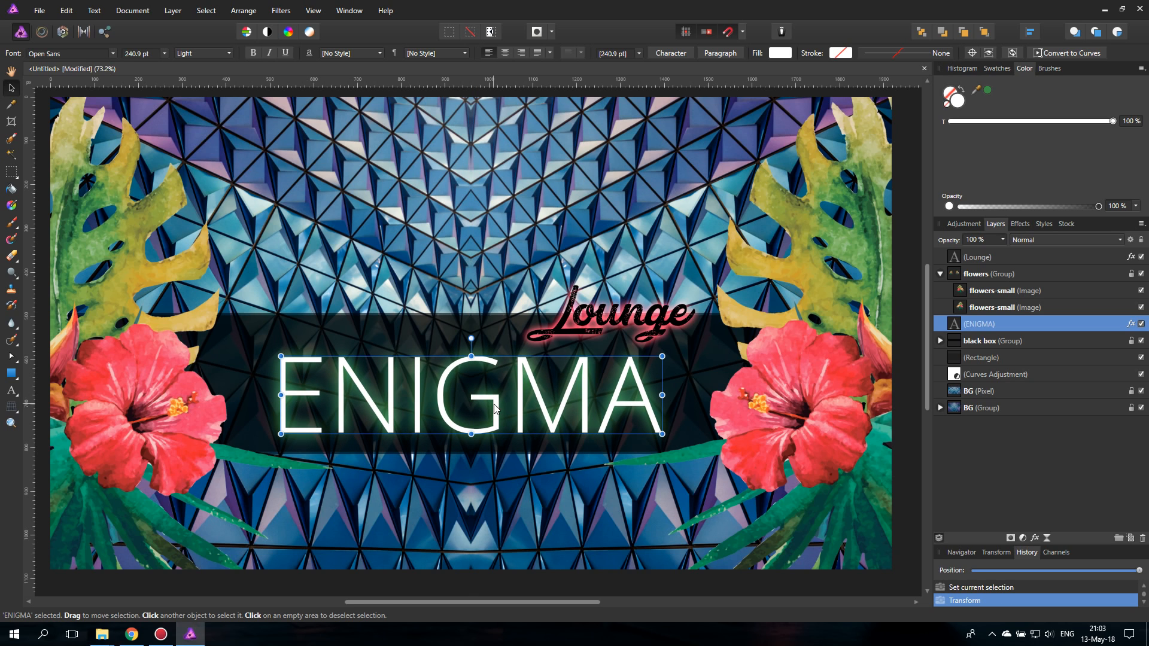
pyautogui.doubleClick(456, 386)
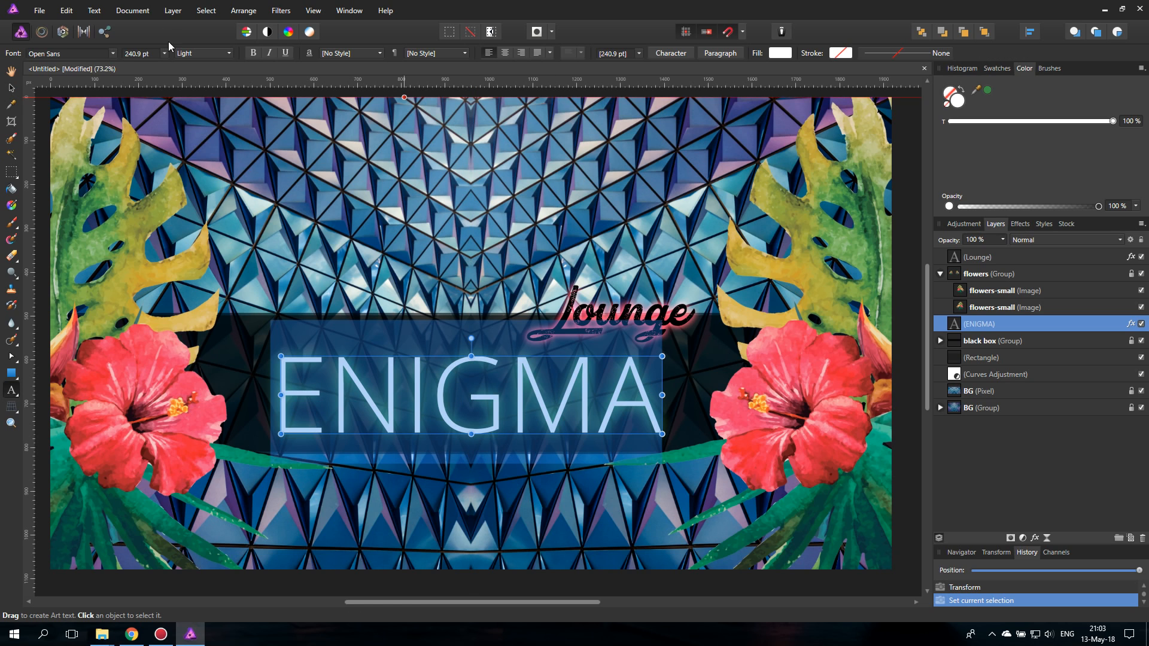
pyautogui.click(113, 54)
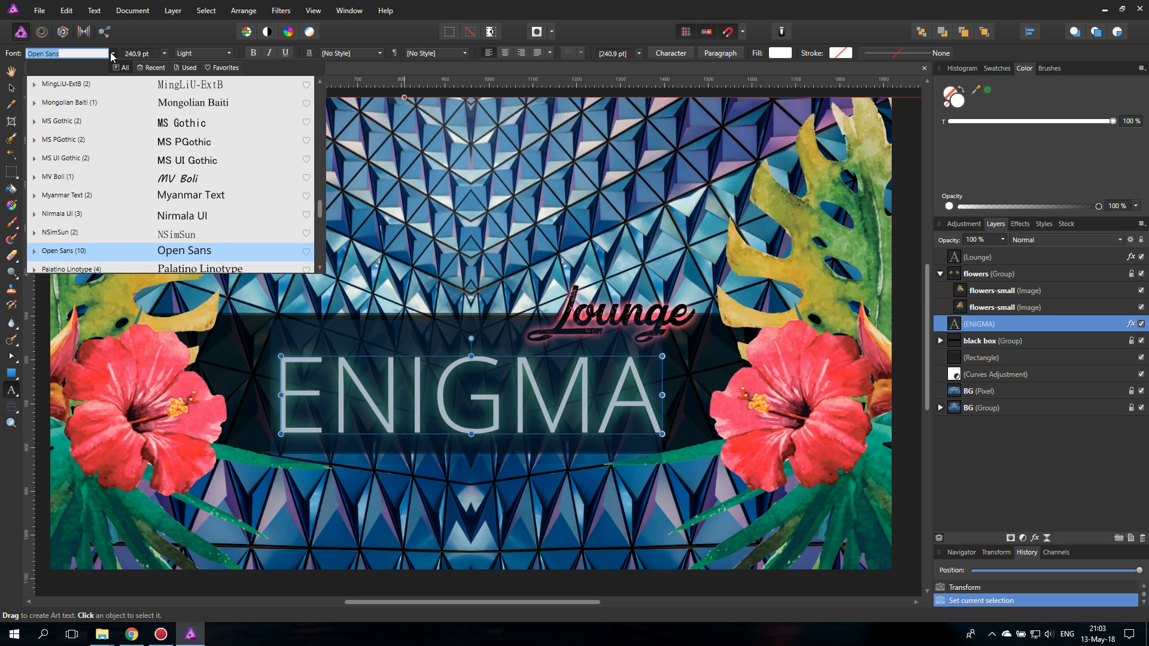
pyautogui.click(34, 196)
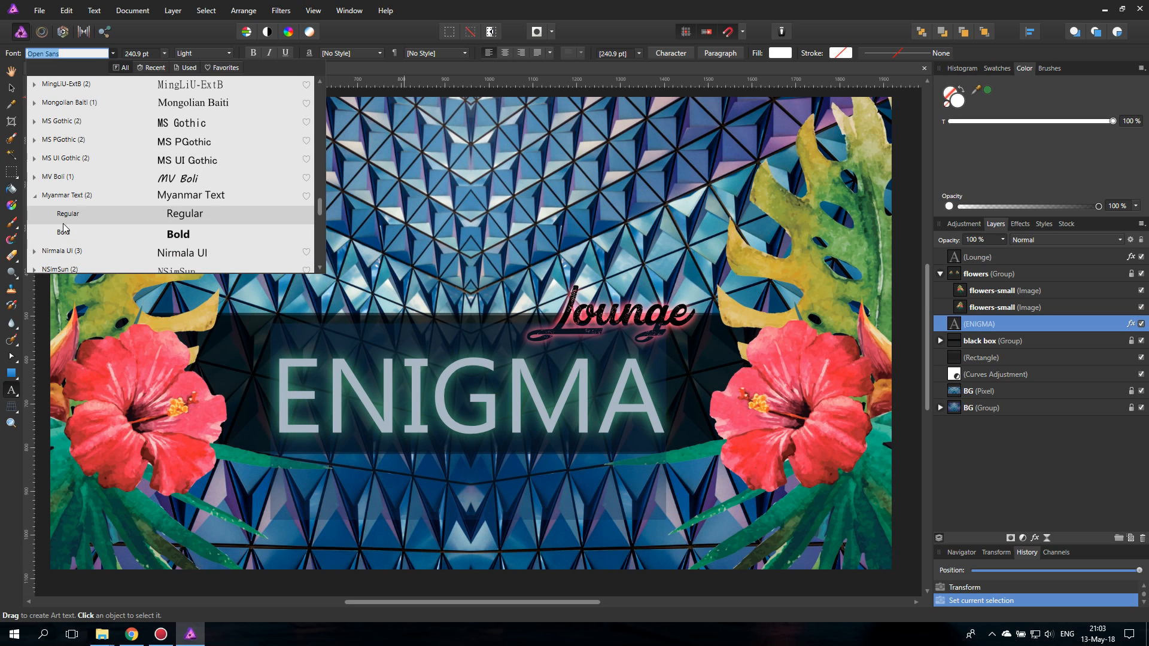
pyautogui.click(34, 196)
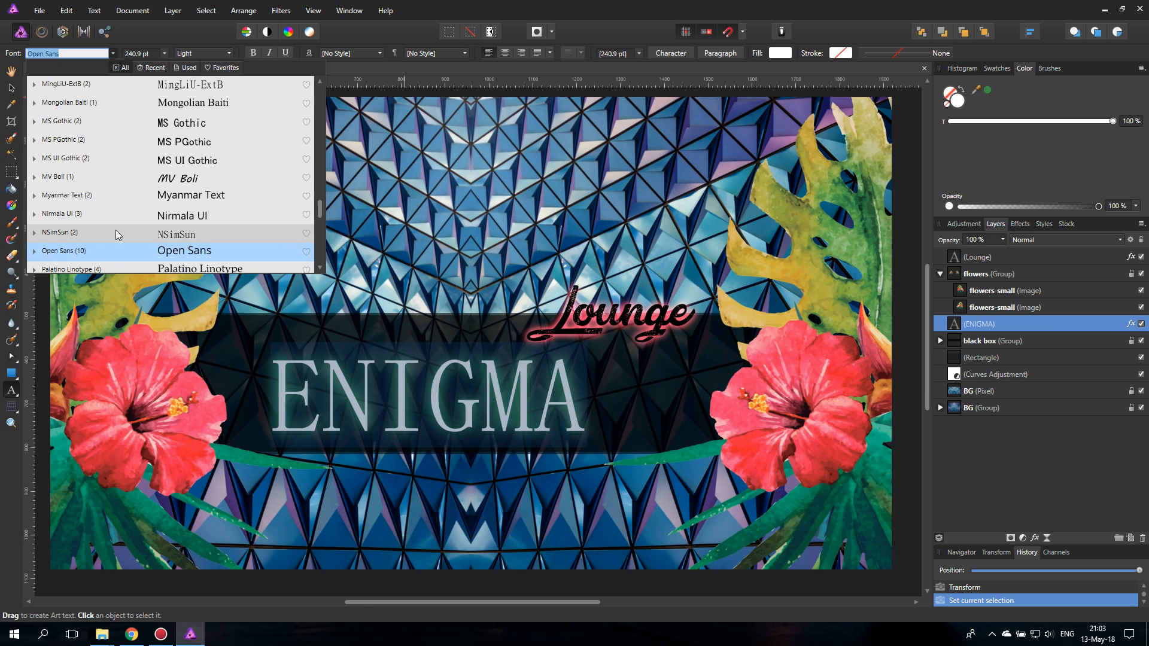
pyautogui.scroll(-5, 119, 232)
pyautogui.click(34, 177)
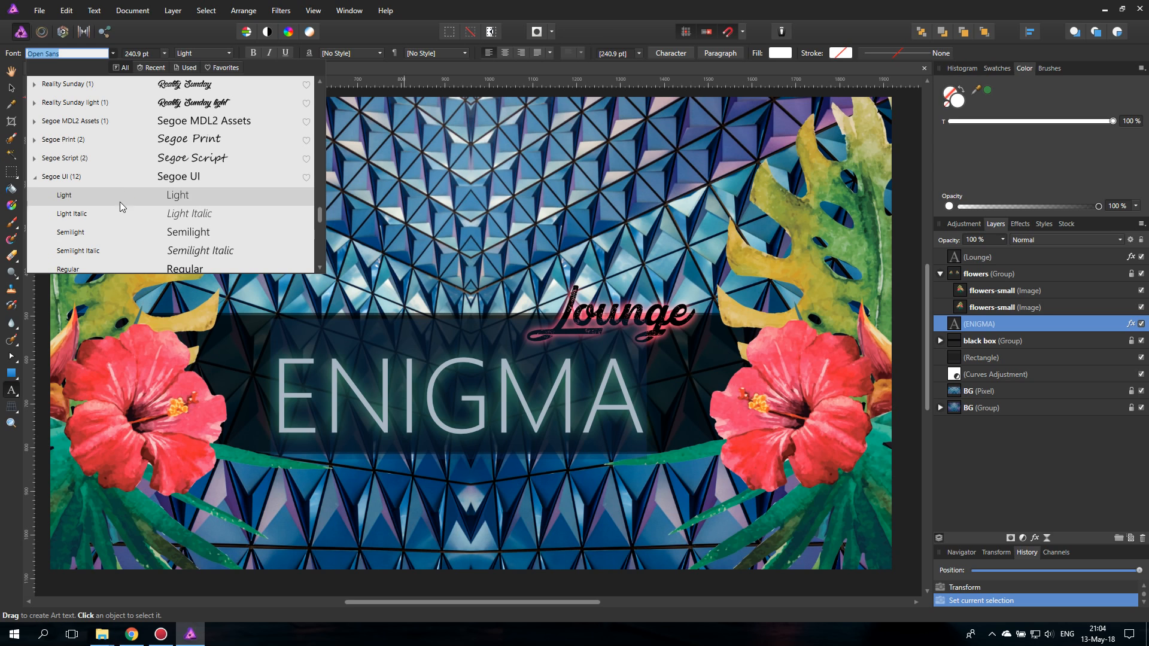
pyautogui.click(120, 196)
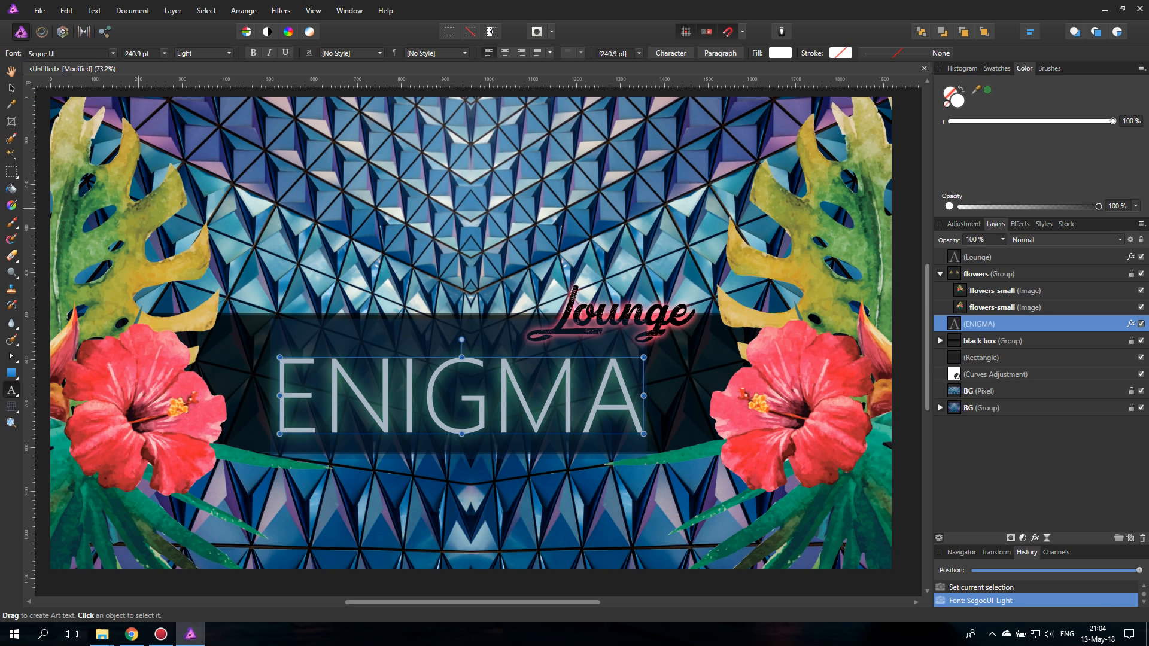
# - Squash the ENIGMA title vertically to a 210.5 pt font size, try stretching it wider, and undo the stretch
pyautogui.click(10, 88)
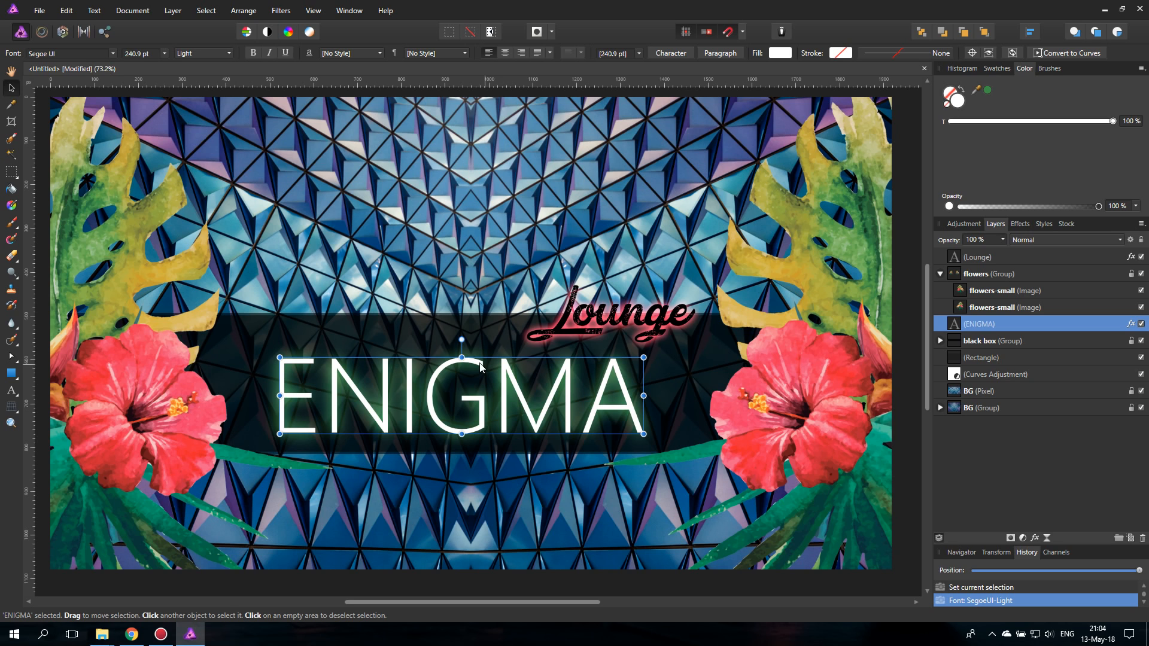
pyautogui.moveTo(461, 357); pyautogui.dragTo(462, 367)
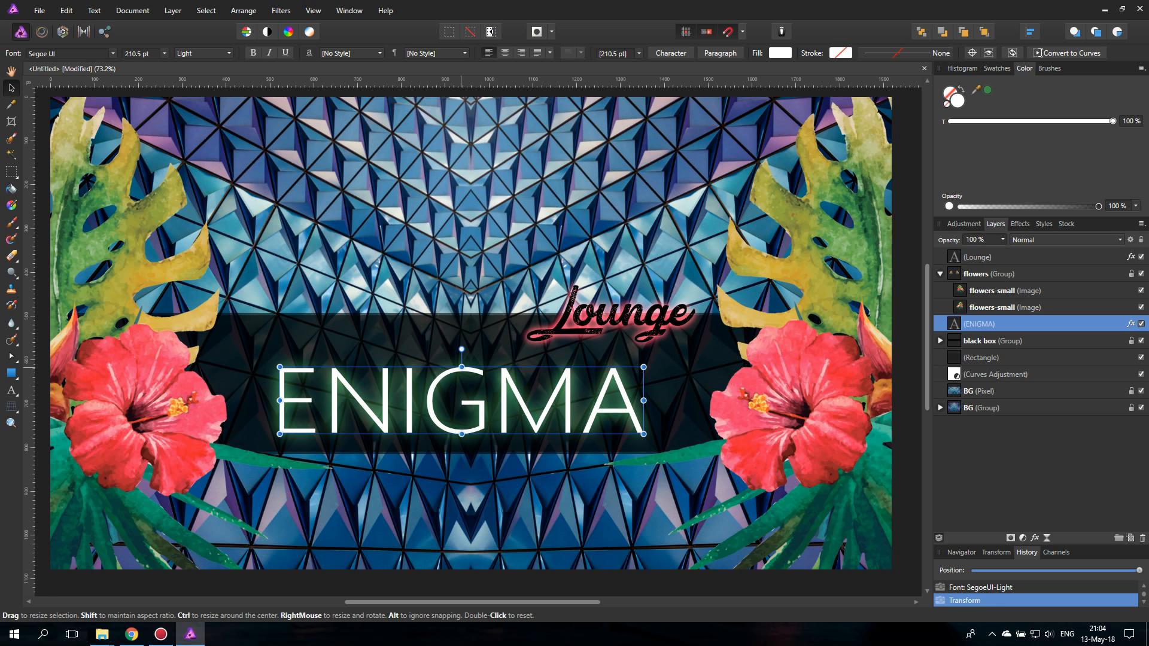
pyautogui.moveTo(643, 401); pyautogui.dragTo(672, 401)
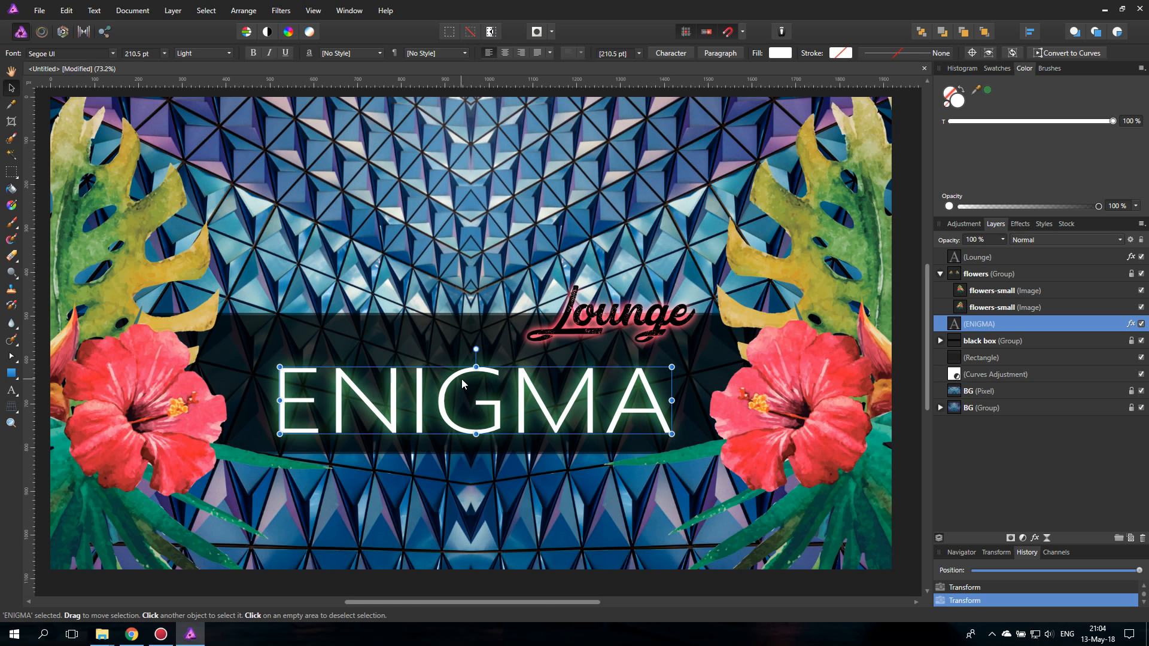
pyautogui.hotkey('ctrl', 'z')
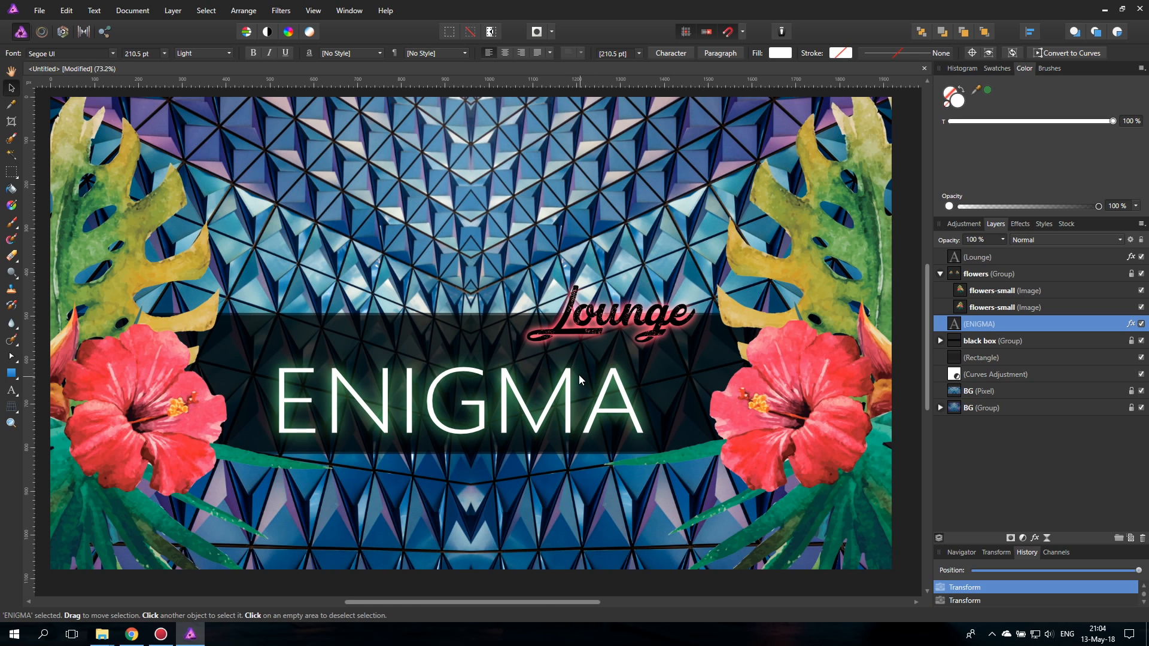
# - Try 50 ‰ and 80 ‰ tracking on the ENIGMA title, settle on 90 ‰, and recentre it in the black band
pyautogui.click(578, 371)
pyautogui.hotkey('ctrl', 't')
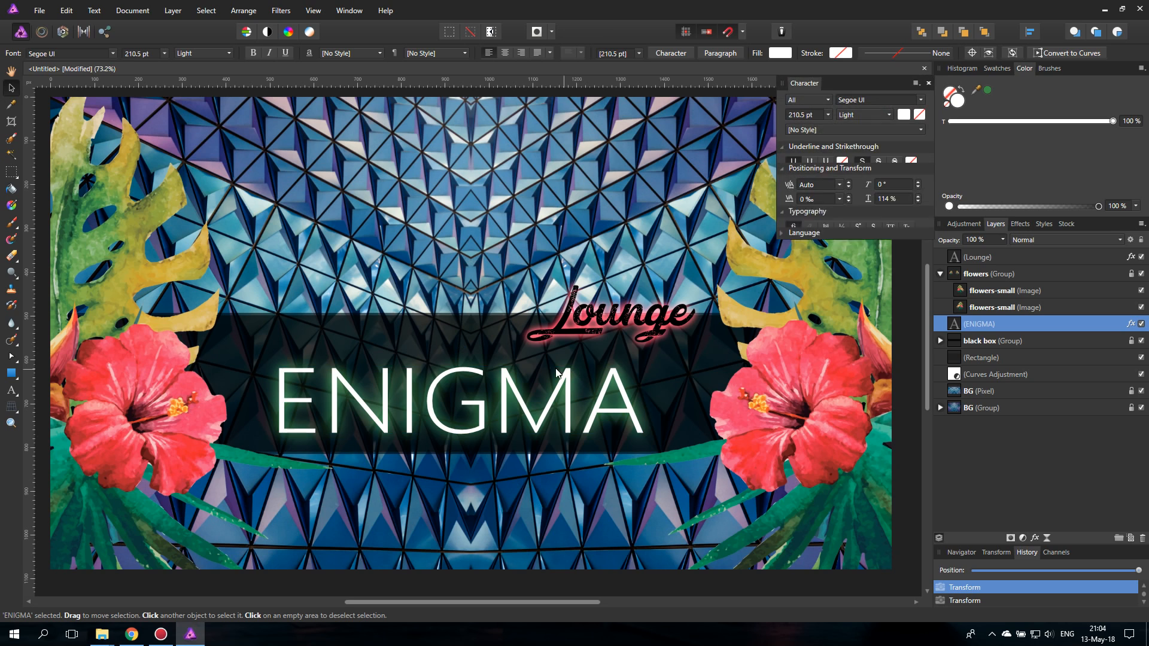
pyautogui.moveTo(843, 80); pyautogui.dragTo(831, 149)
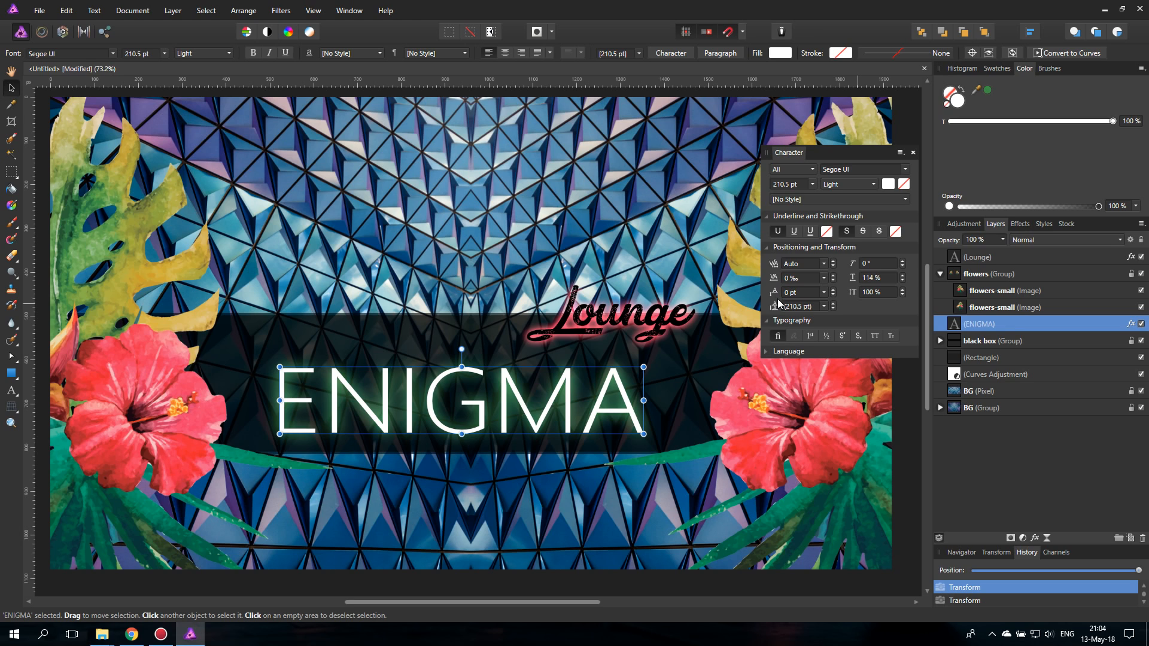
pyautogui.click(824, 278)
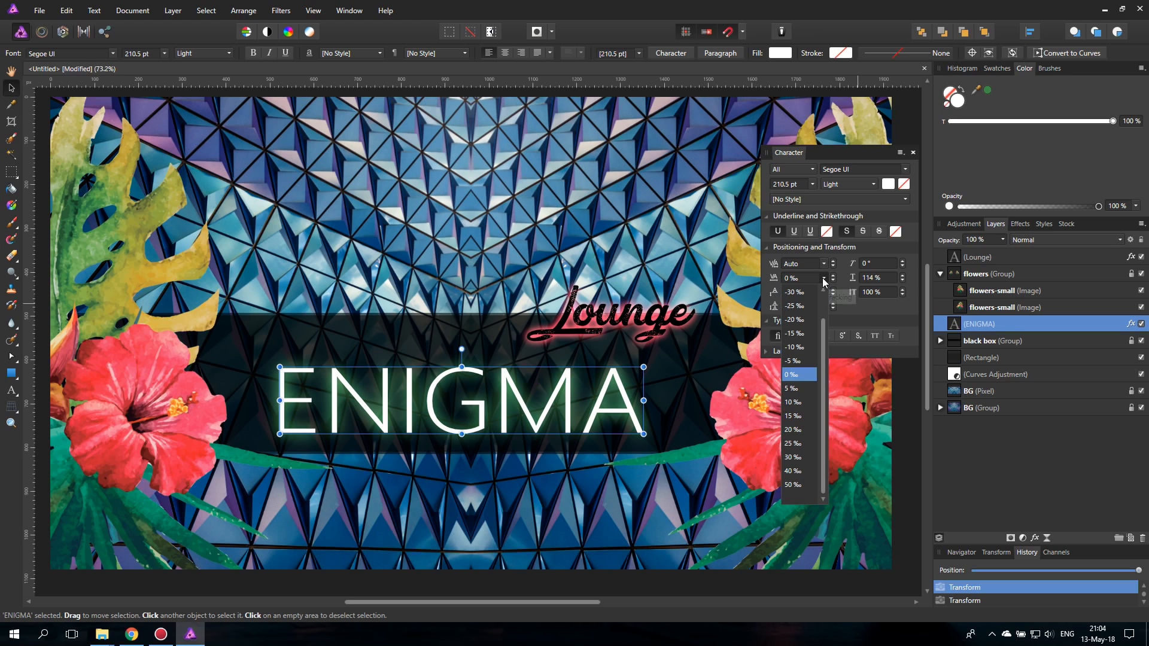
pyautogui.click(793, 485)
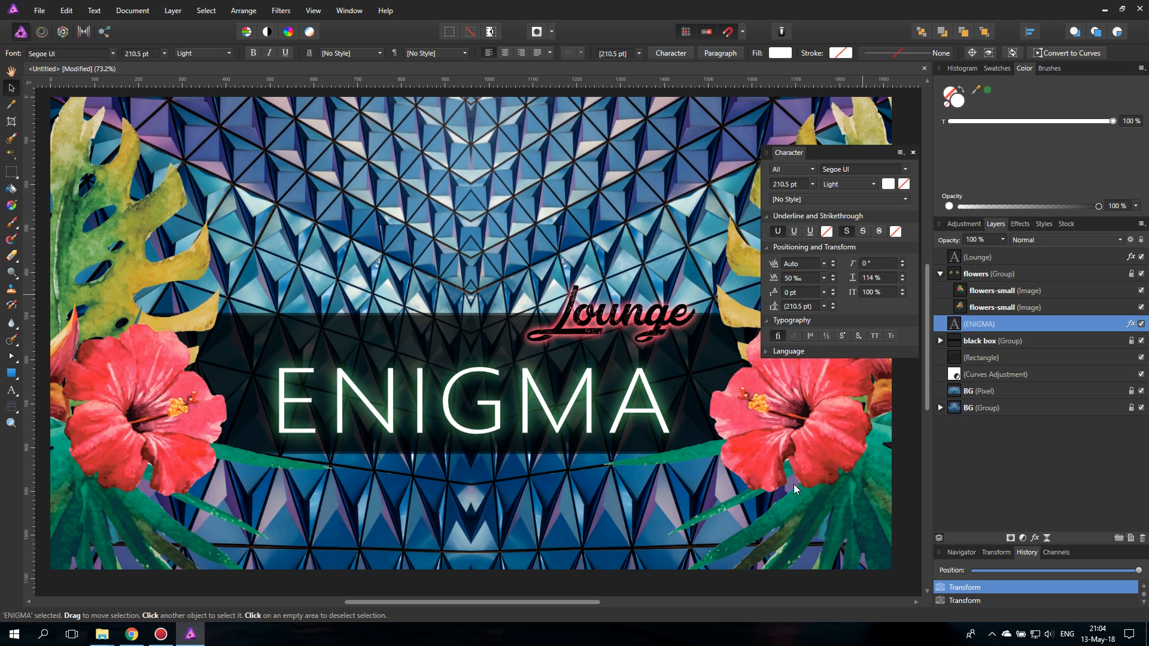
pyautogui.click(794, 279)
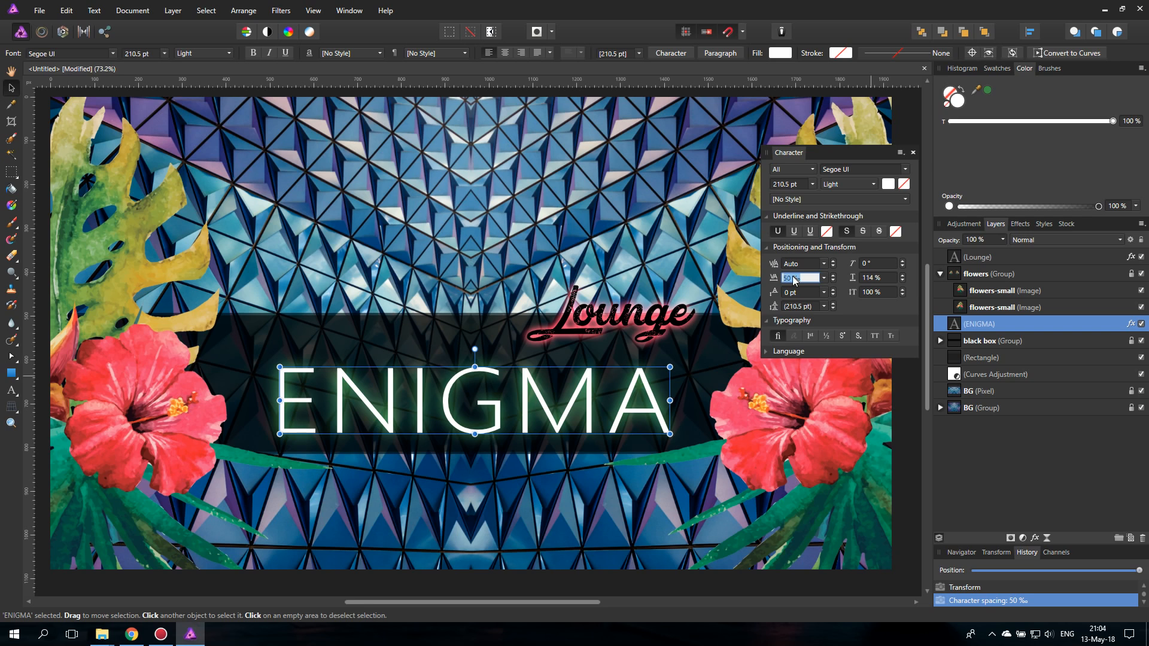
pyautogui.write('80')
pyautogui.press('Return')
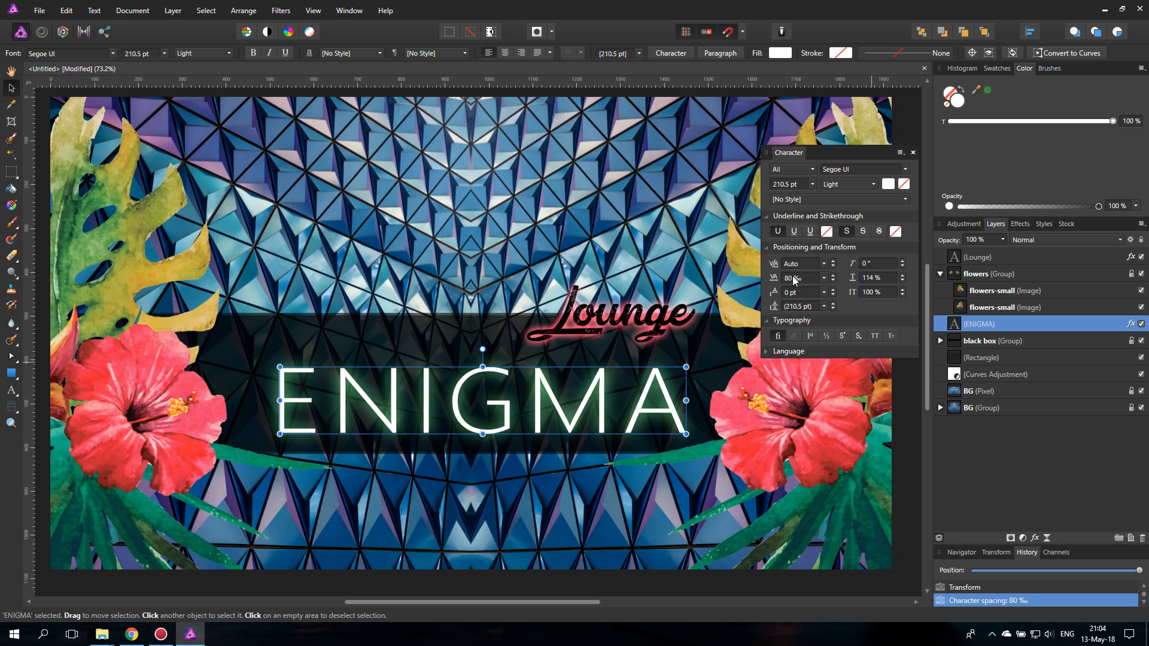
pyautogui.click(792, 279)
pyautogui.write('90')
pyautogui.press('Return')
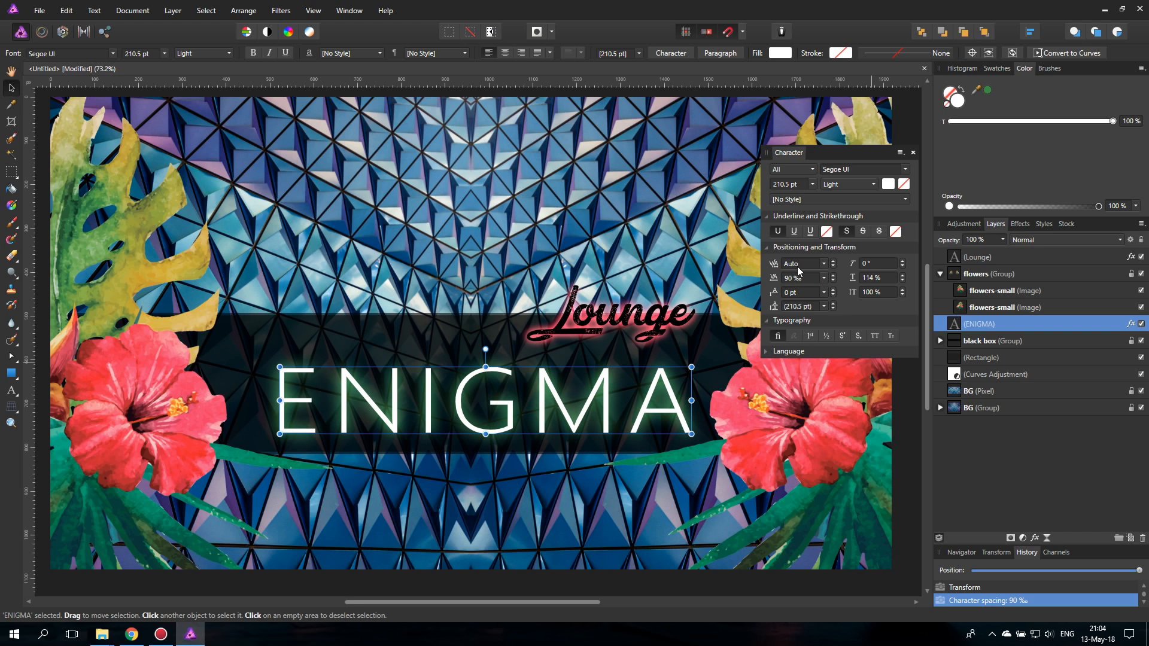
pyautogui.click(912, 153)
pyautogui.moveTo(509, 380); pyautogui.dragTo(494, 375)
# - Enlarge the Lounge text to 177.2 pt and position it above the end of the ENIGMA title
pyautogui.click(598, 324)
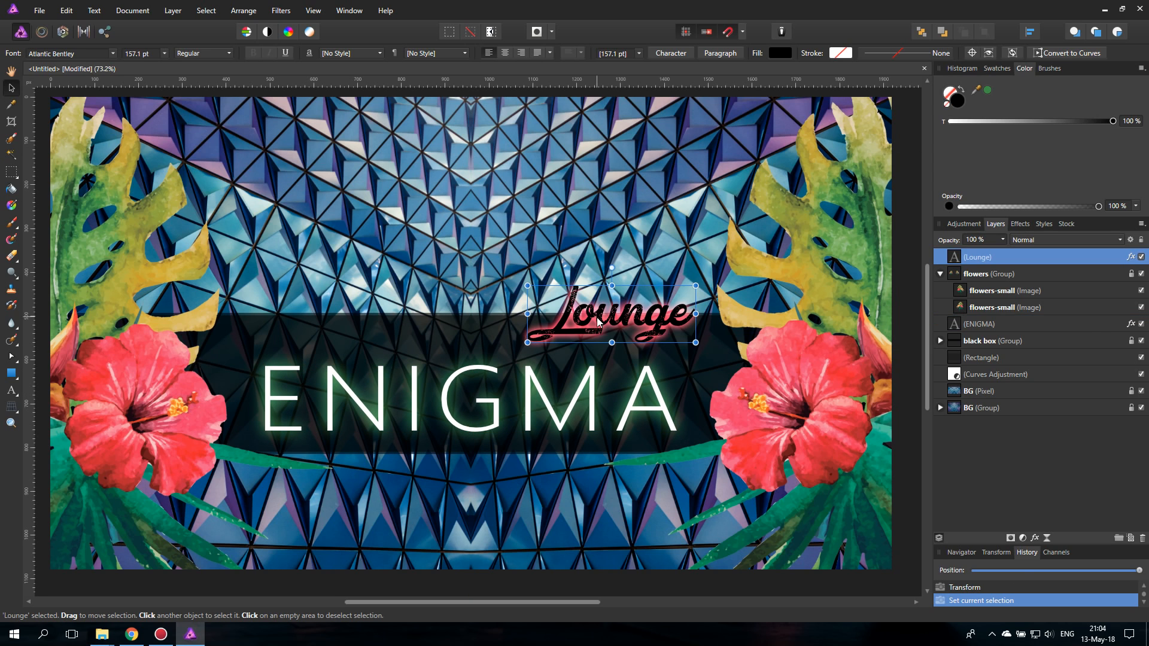
pyautogui.moveTo(605, 329); pyautogui.dragTo(607, 331)
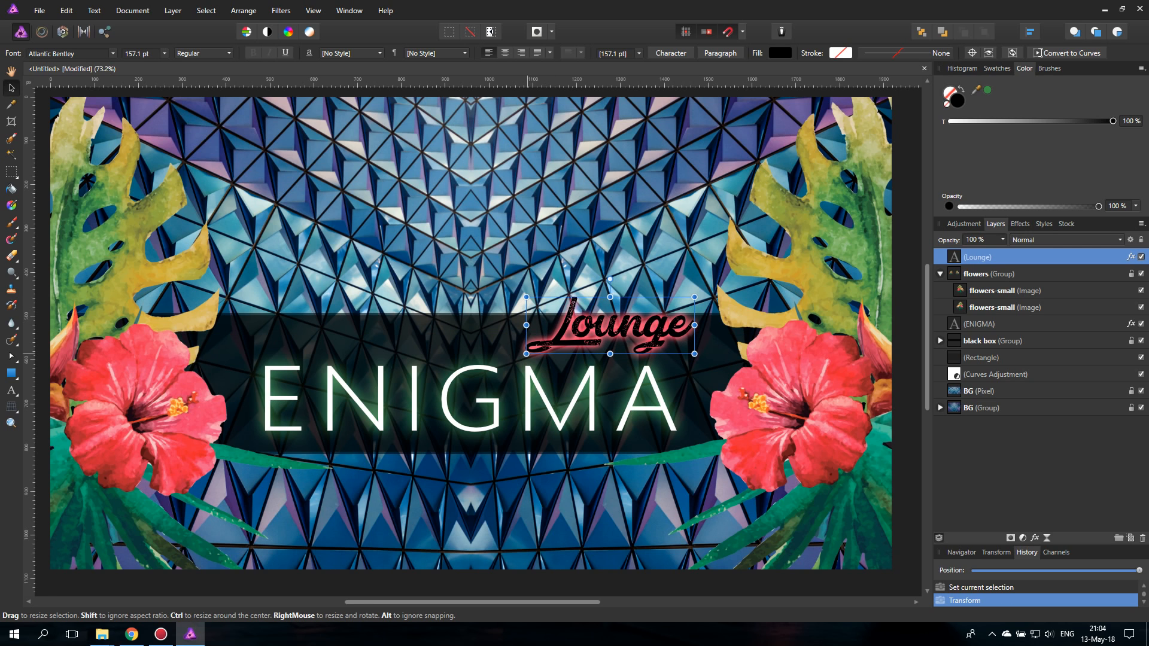
pyautogui.moveTo(526, 354); pyautogui.dragTo(504, 360)
pyautogui.moveTo(609, 333); pyautogui.dragTo(613, 323)
# - Increase the Lounge text's Outer Glow radius to 33.1 px and duplicate the text layer
pyautogui.click(1020, 224)
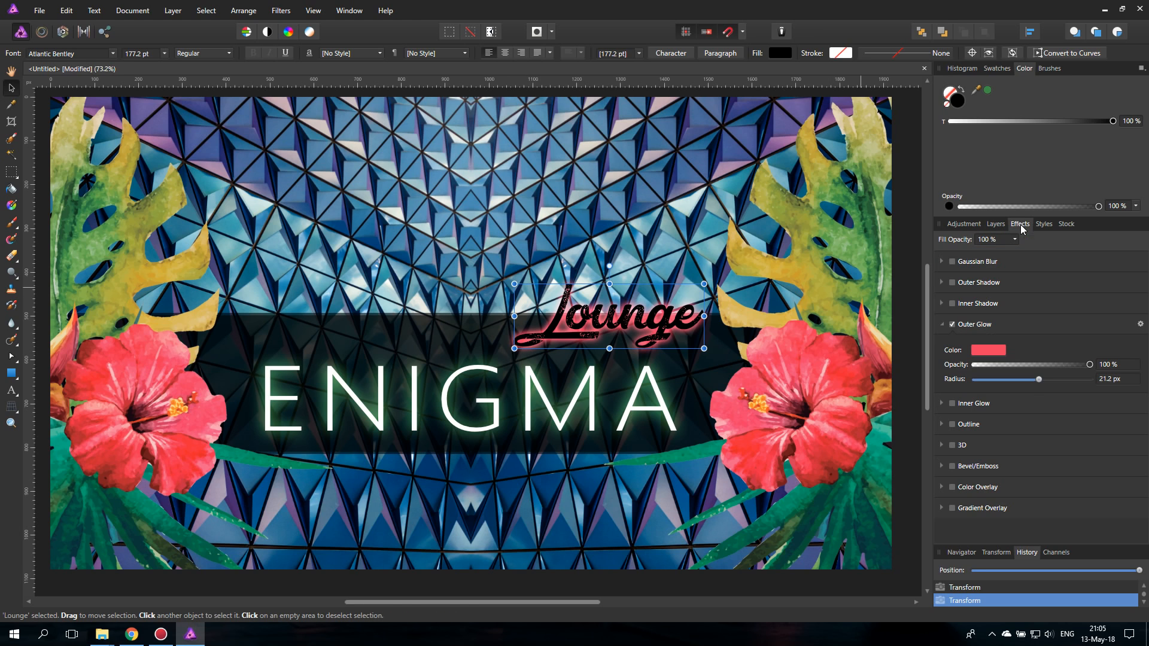
pyautogui.moveTo(1039, 380)
pyautogui.mouseDown()
pyautogui.moveTo(1080, 380)
pyautogui.moveTo(1044, 381)
pyautogui.moveTo(1058, 381)
pyautogui.mouseUp()
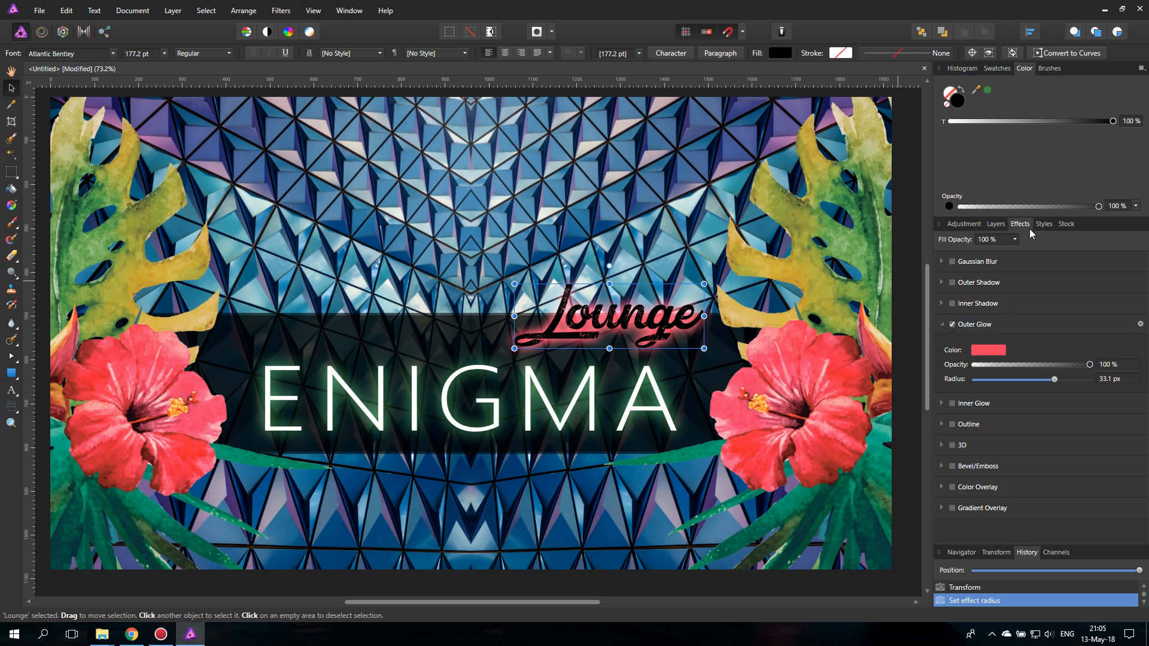
pyautogui.click(995, 224)
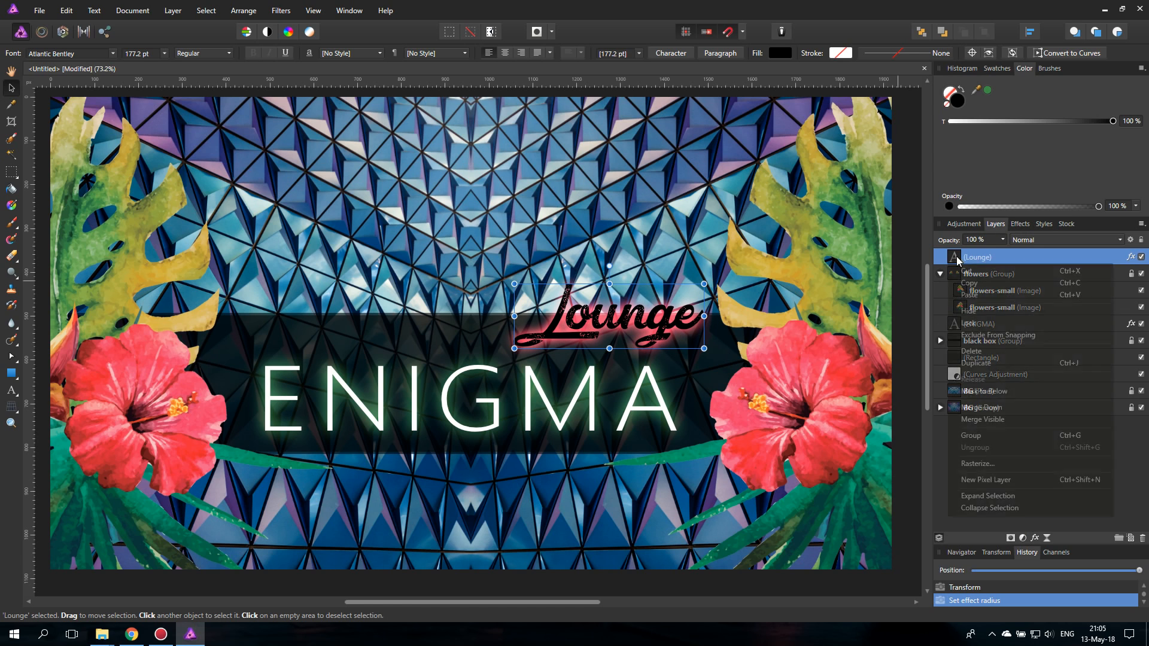
pyautogui.rightClick(956, 259)
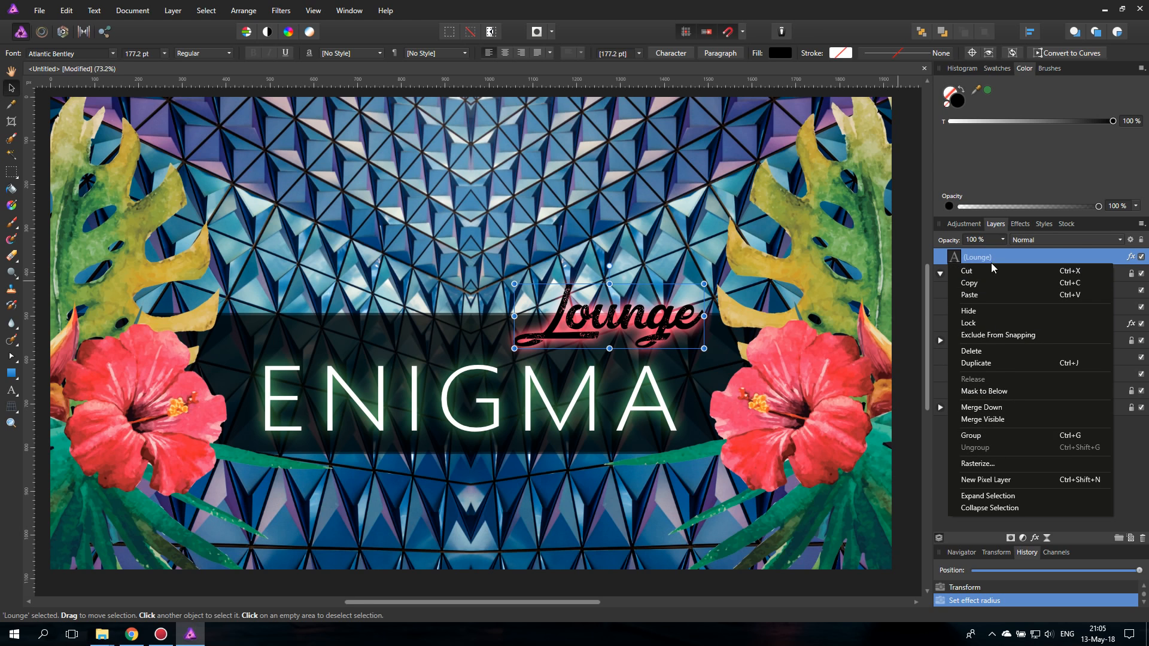
pyautogui.click(987, 363)
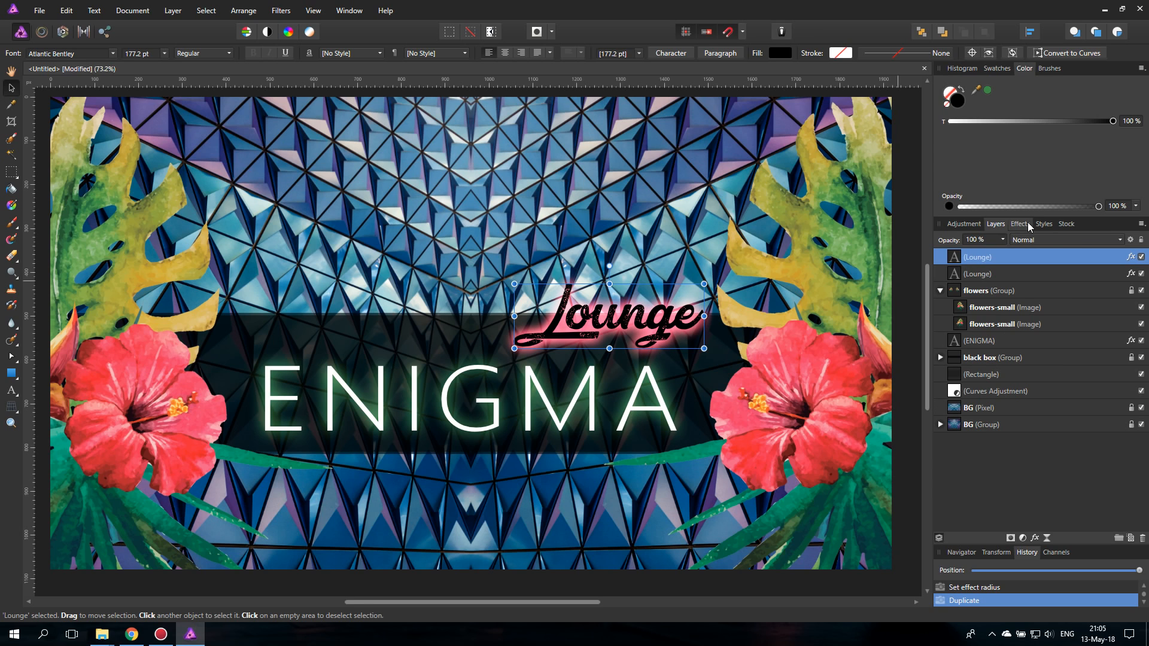
# - Set the front Lounge copy's Outer Glow to deep pink (RGB 219, 0, 107) with an 8.3 px radius and undo the stray move
pyautogui.click(1020, 224)
pyautogui.click(985, 351)
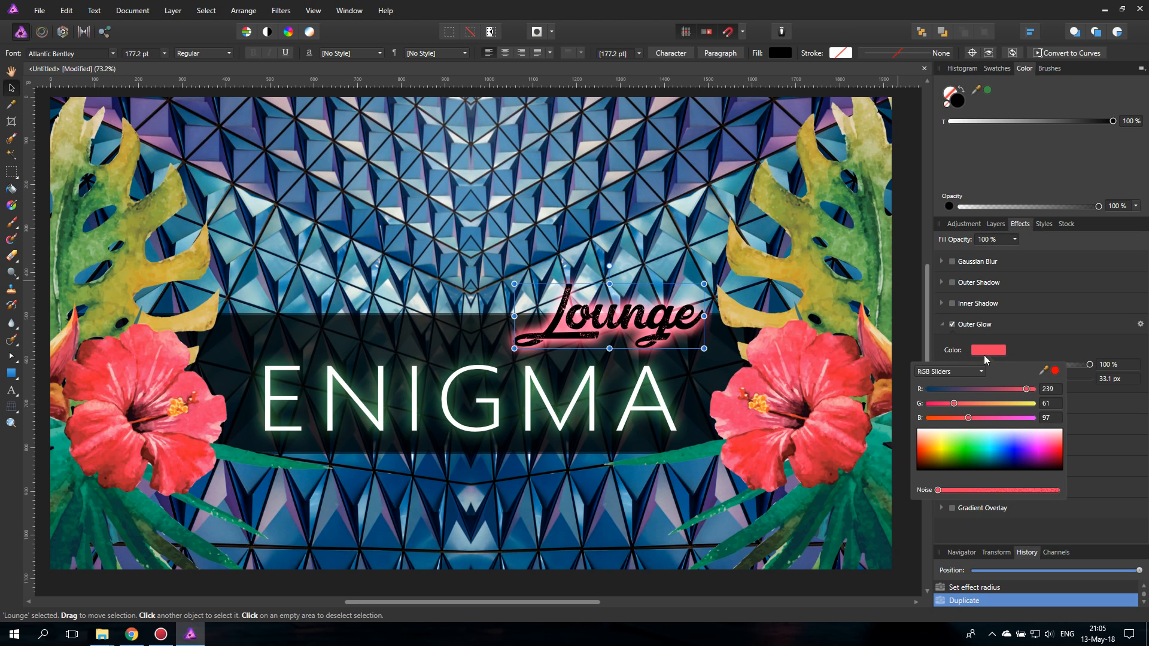
pyautogui.moveTo(1047, 451); pyautogui.dragTo(1051, 452)
pyautogui.moveTo(1052, 382); pyautogui.dragTo(1021, 383)
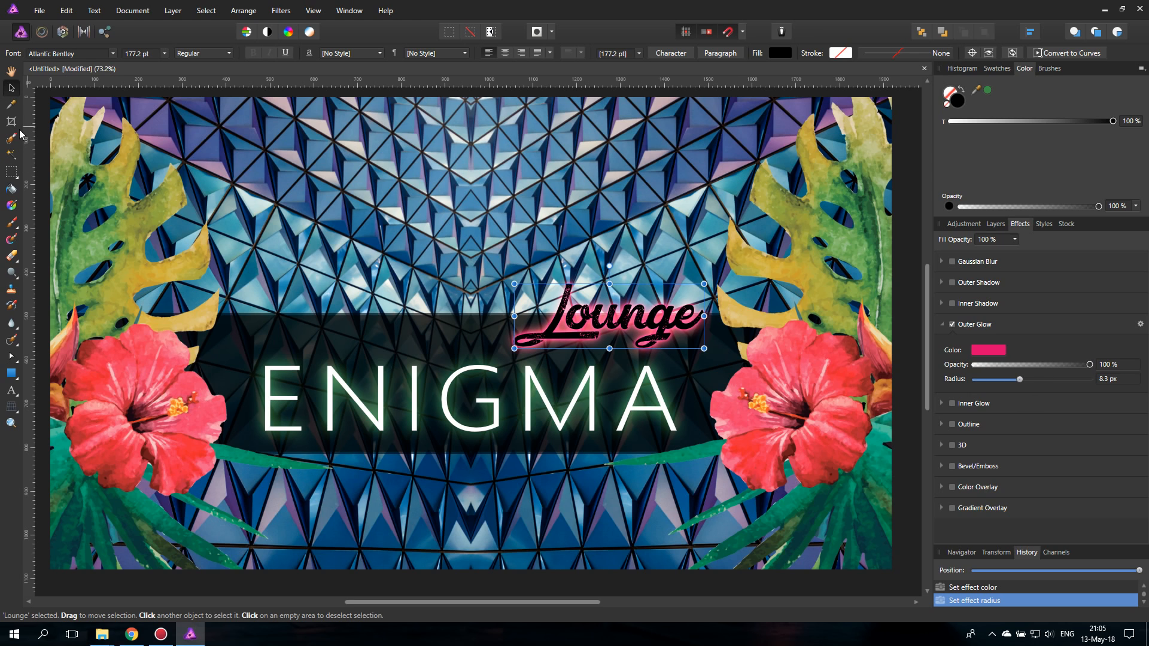
pyautogui.moveTo(588, 322)
pyautogui.mouseDown()
pyautogui.moveTo(600, 272)
pyautogui.moveTo(591, 322)
pyautogui.mouseUp()
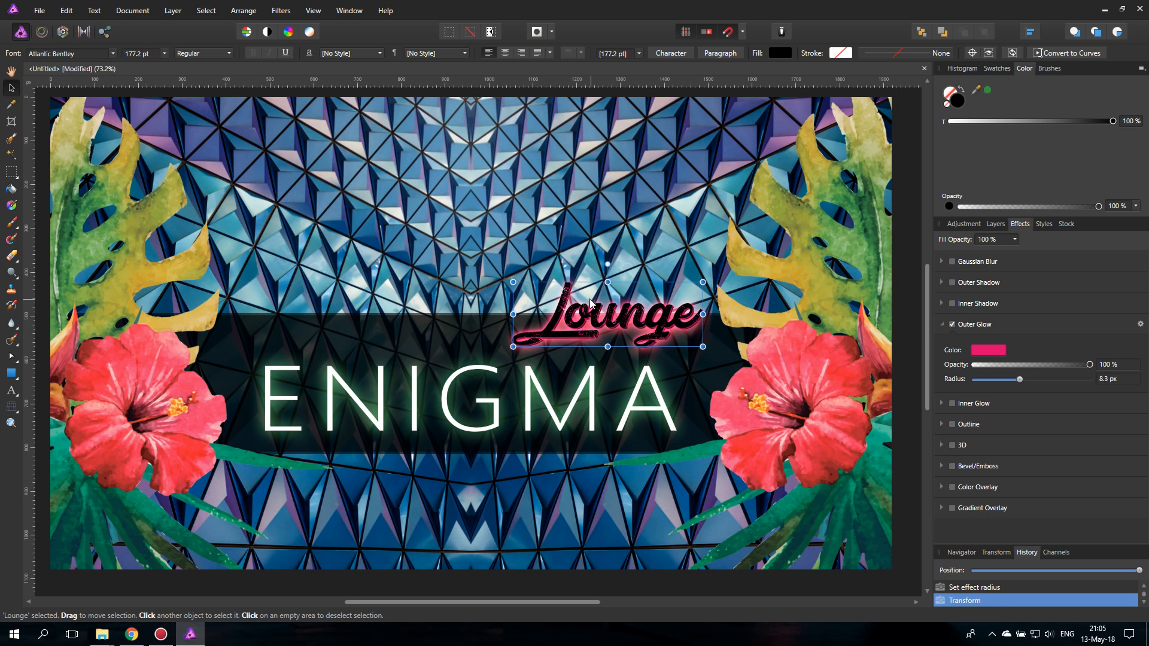
pyautogui.hotkey('ctrl', 'z')
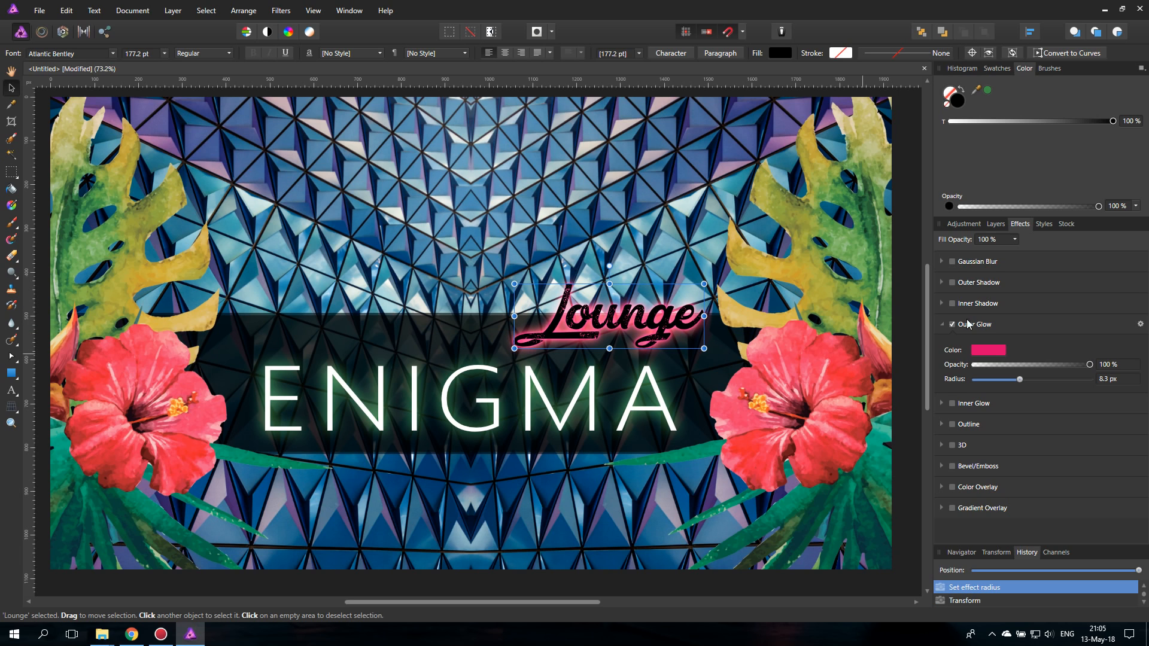
# - Group the two Lounge text layers and nudge the group slightly left above the end of the ENIGMA title
pyautogui.click(993, 228)
pyautogui.keyDown('shift'); pyautogui.click(999, 274); pyautogui.keyUp('shift')
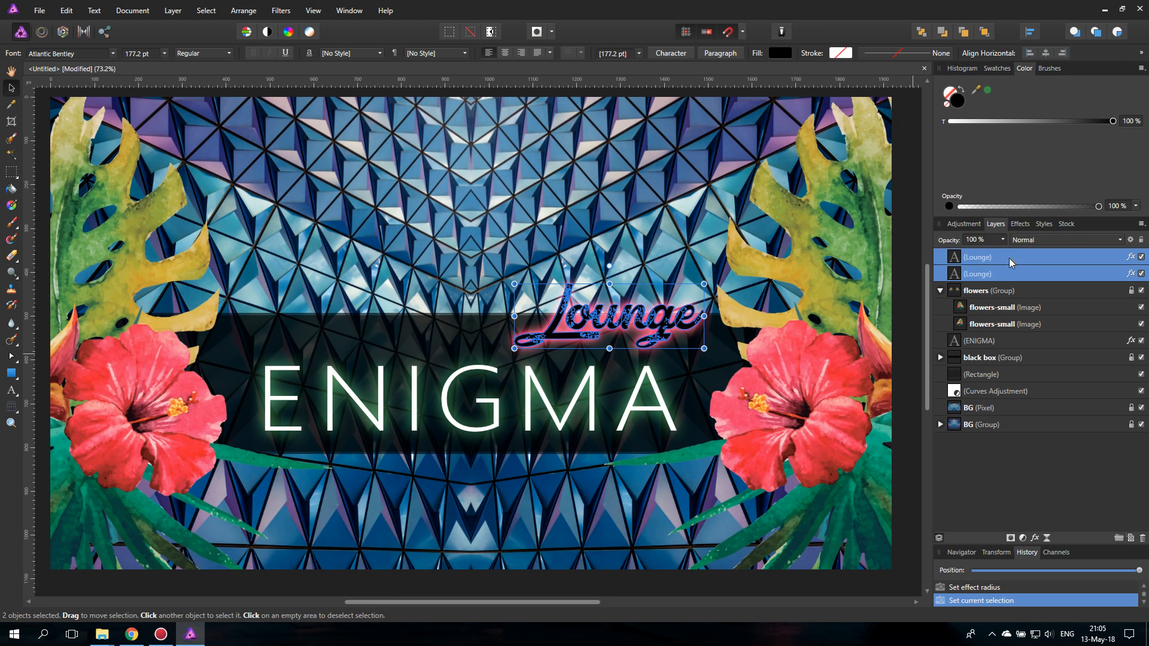
pyautogui.hotkey('ctrl', 'g')
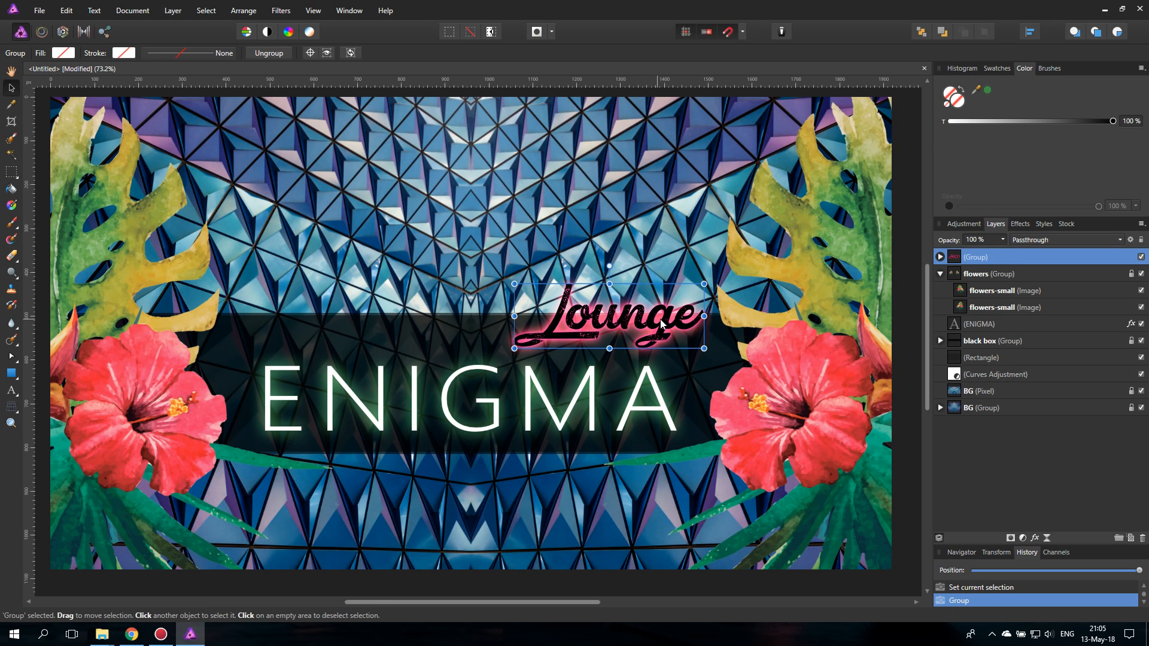
pyautogui.moveTo(661, 323)
pyautogui.mouseDown()
pyautogui.moveTo(658, 335)
pyautogui.moveTo(663, 323)
pyautogui.mouseUp()
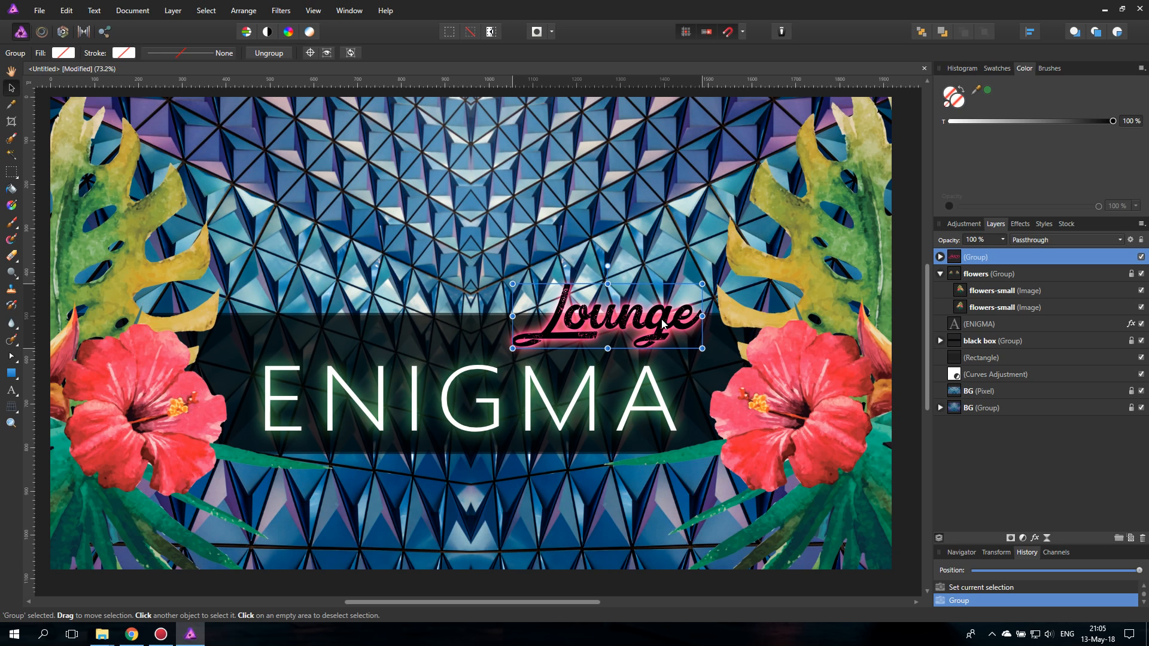
pyautogui.click(572, 411)
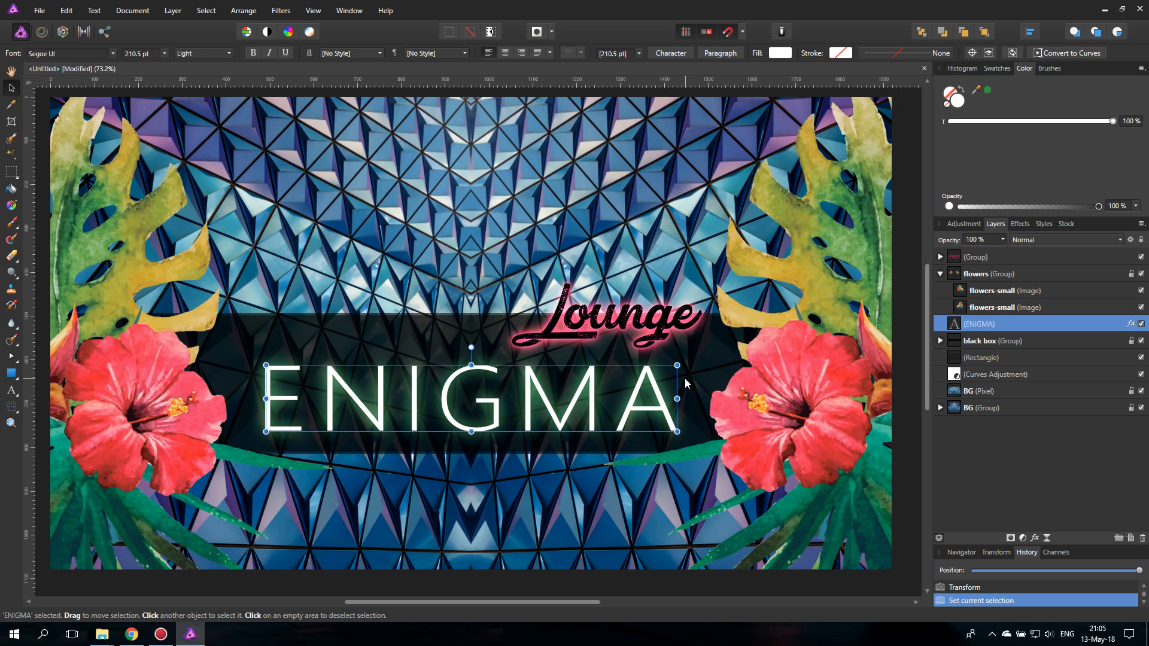
pyautogui.click(667, 329)
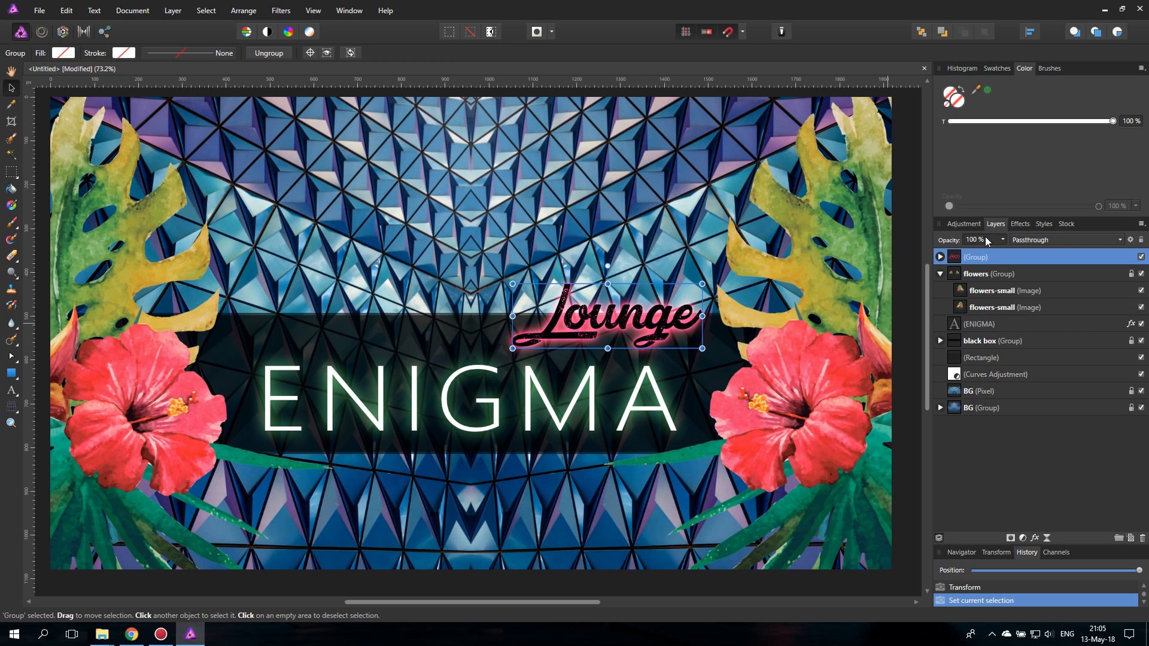
# - Try an Outline effect with an increased radius on the front Lounge text and switch it off again
pyautogui.click(939, 257)
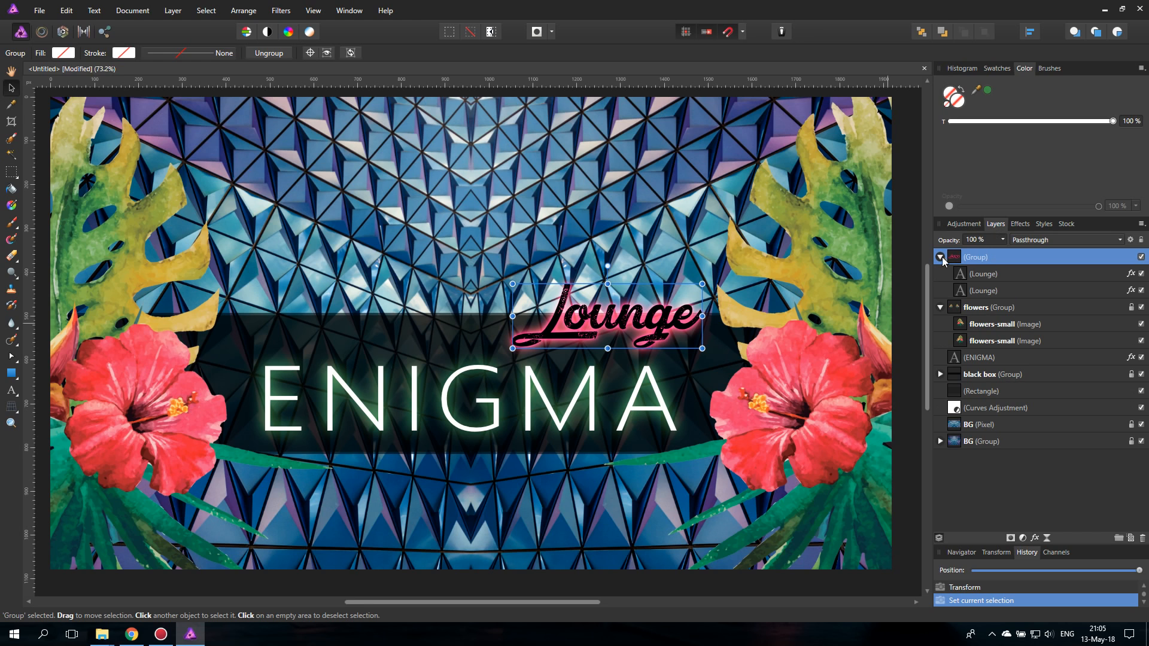
pyautogui.click(975, 274)
pyautogui.click(1019, 224)
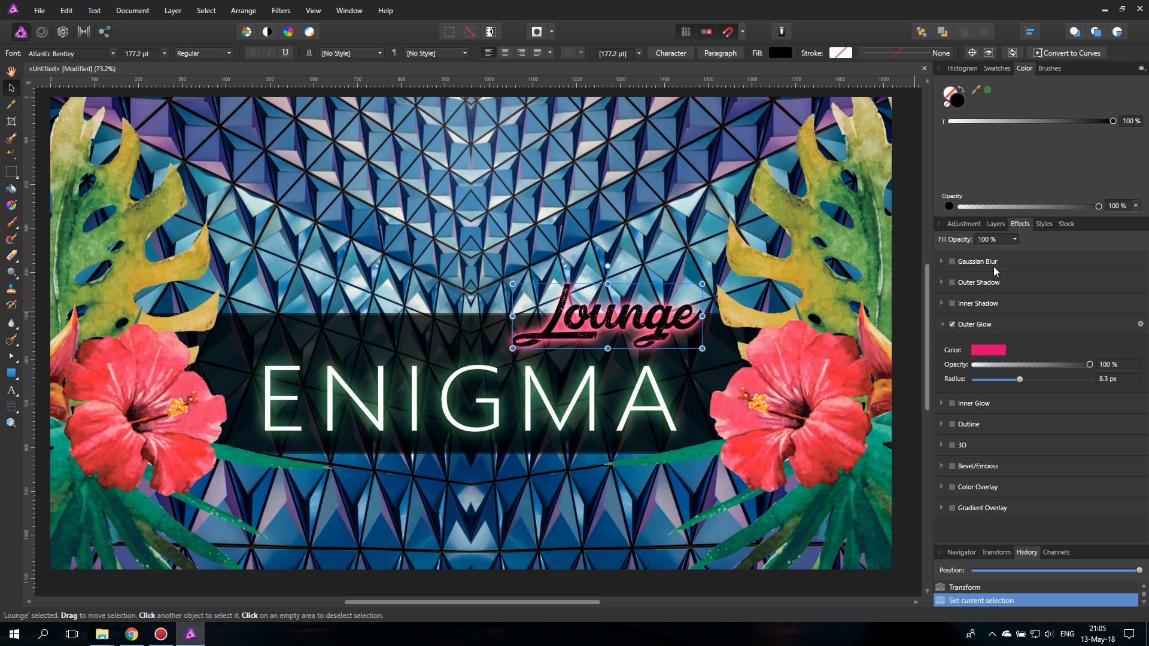
pyautogui.click(952, 424)
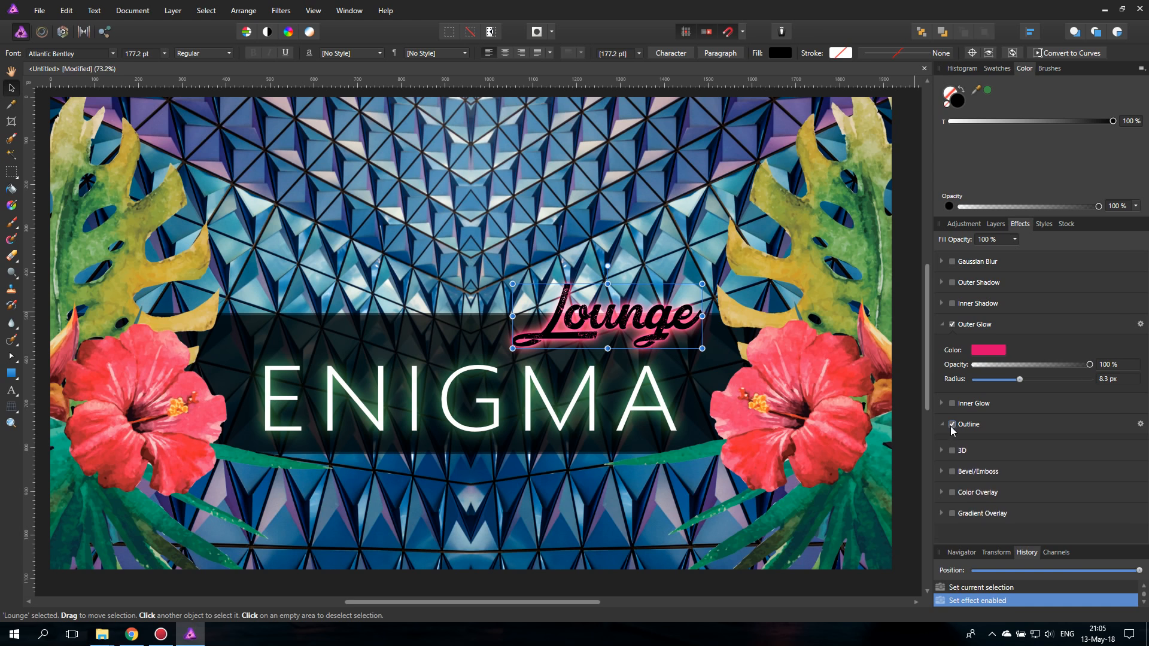
pyautogui.click(986, 452)
pyautogui.moveTo(933, 533); pyautogui.dragTo(932, 515)
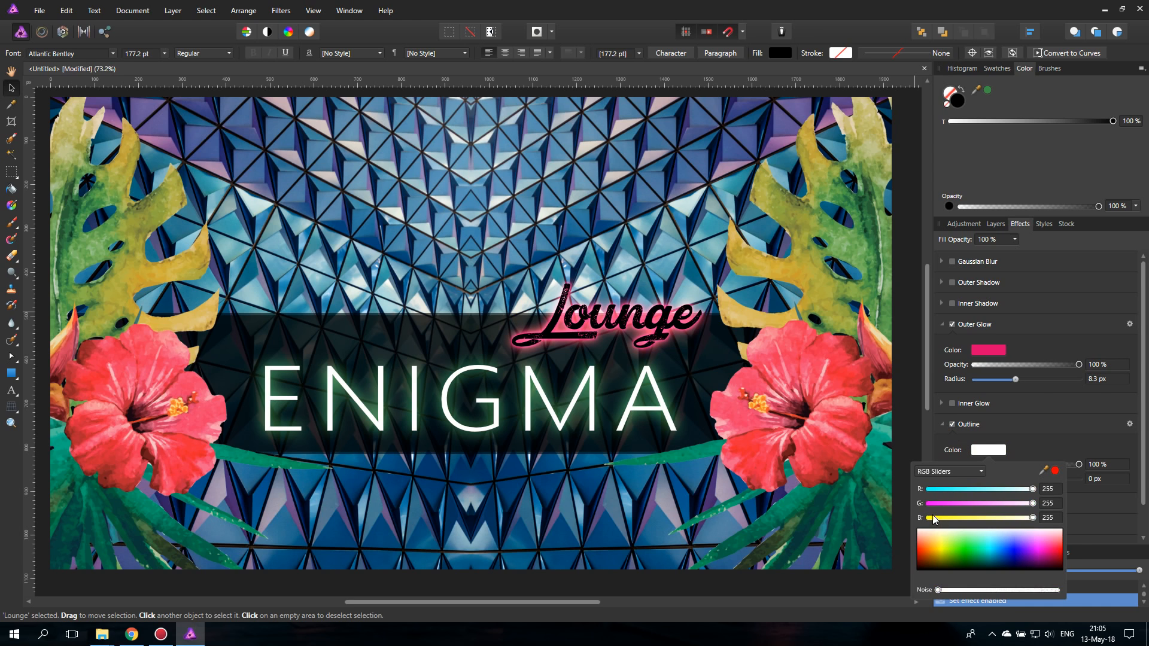
pyautogui.click(1075, 433)
pyautogui.moveTo(975, 478); pyautogui.dragTo(1003, 478)
pyautogui.click(951, 424)
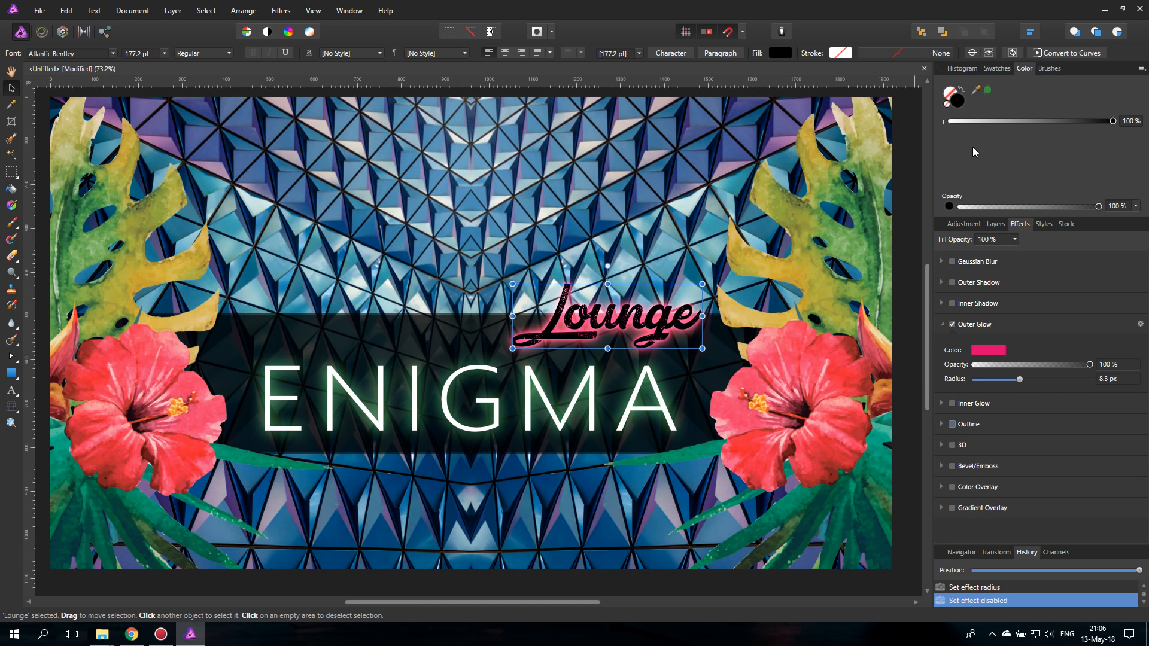
# - Try moving only the front Lounge text below the ENIGMA title and undo the move
pyautogui.click(993, 224)
pyautogui.click(966, 227)
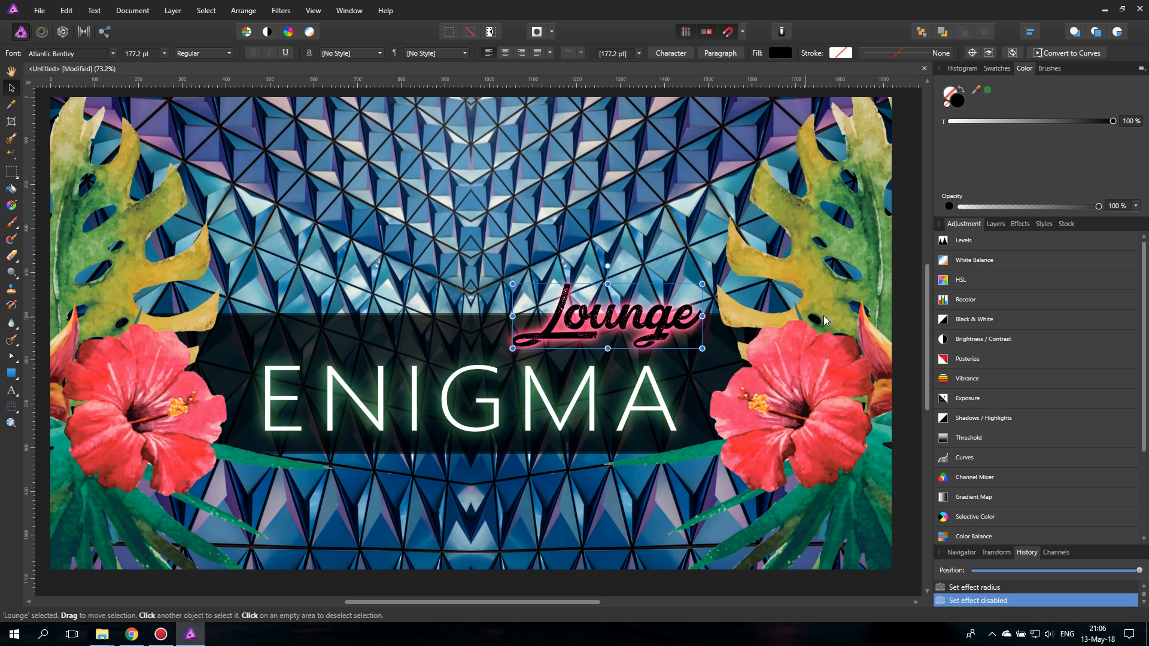
pyautogui.moveTo(660, 320); pyautogui.dragTo(641, 471)
pyautogui.hotkey('ctrl', 'z')
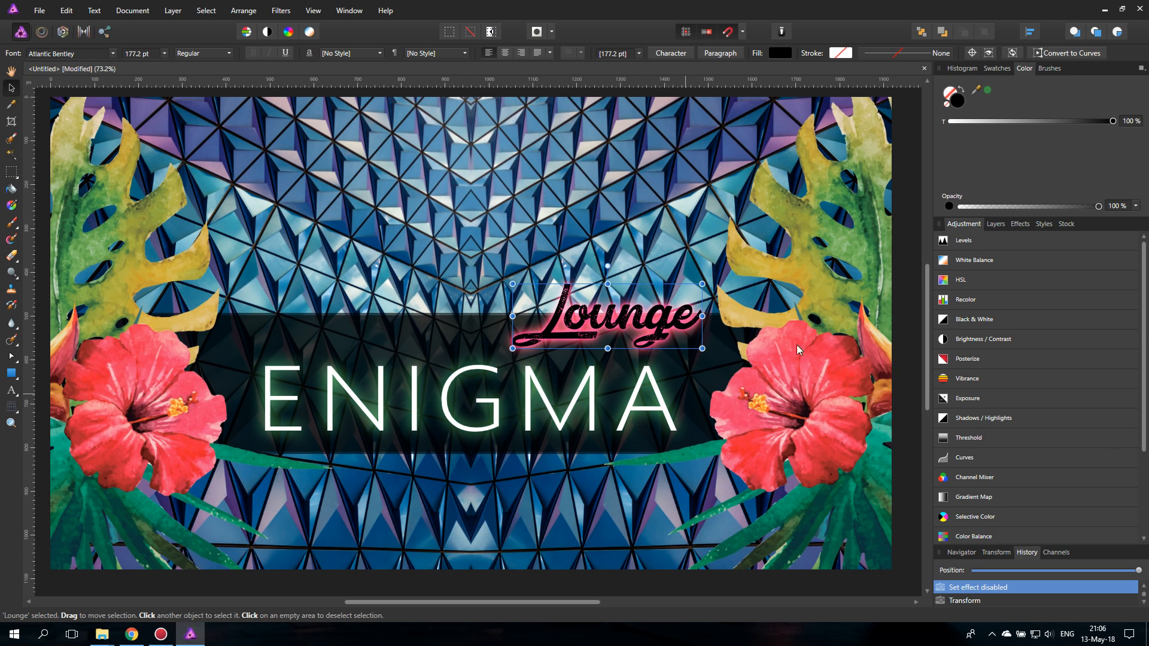
# - Move the whole Lounge group below the black band and raise the ENIGMA title into the band's upper part
pyautogui.click(996, 225)
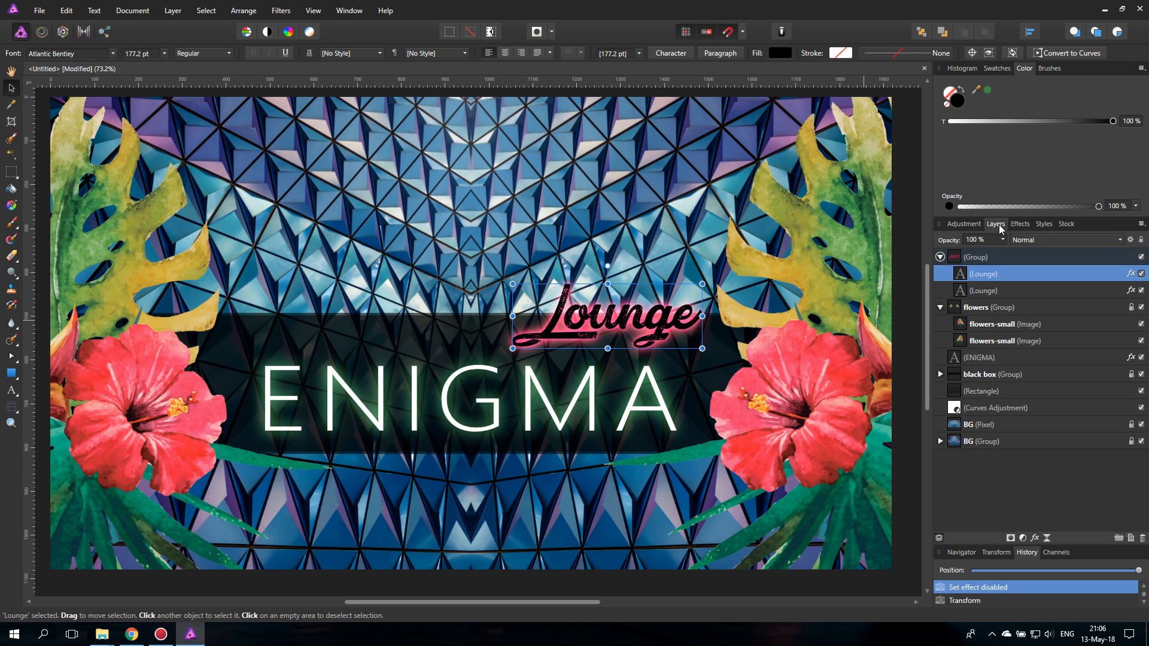
pyautogui.click(940, 256)
pyautogui.moveTo(635, 353); pyautogui.dragTo(609, 489)
pyautogui.click(531, 399)
pyautogui.moveTo(528, 371); pyautogui.dragTo(527, 368)
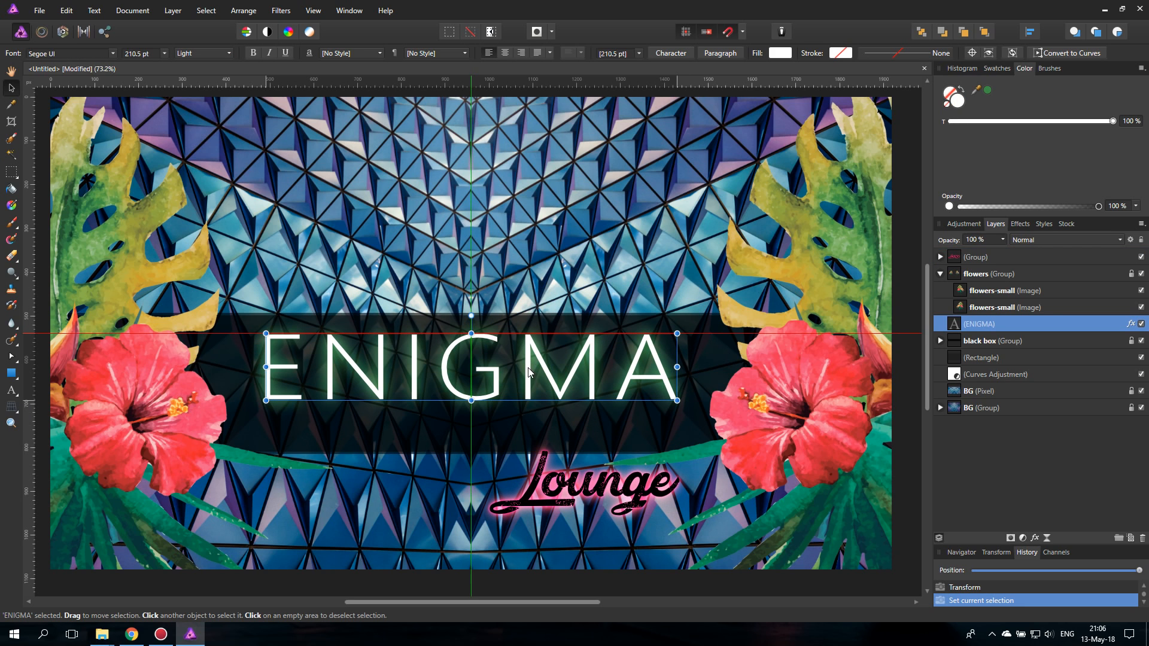
# - Scale the Lounge group down to a 124.4 pt font size and place it inside the band under the end of ENIGMA
pyautogui.moveTo(569, 490); pyautogui.dragTo(579, 434)
pyautogui.moveTo(499, 460); pyautogui.dragTo(555, 441)
pyautogui.moveTo(643, 427); pyautogui.dragTo(654, 424)
pyautogui.click(497, 488)
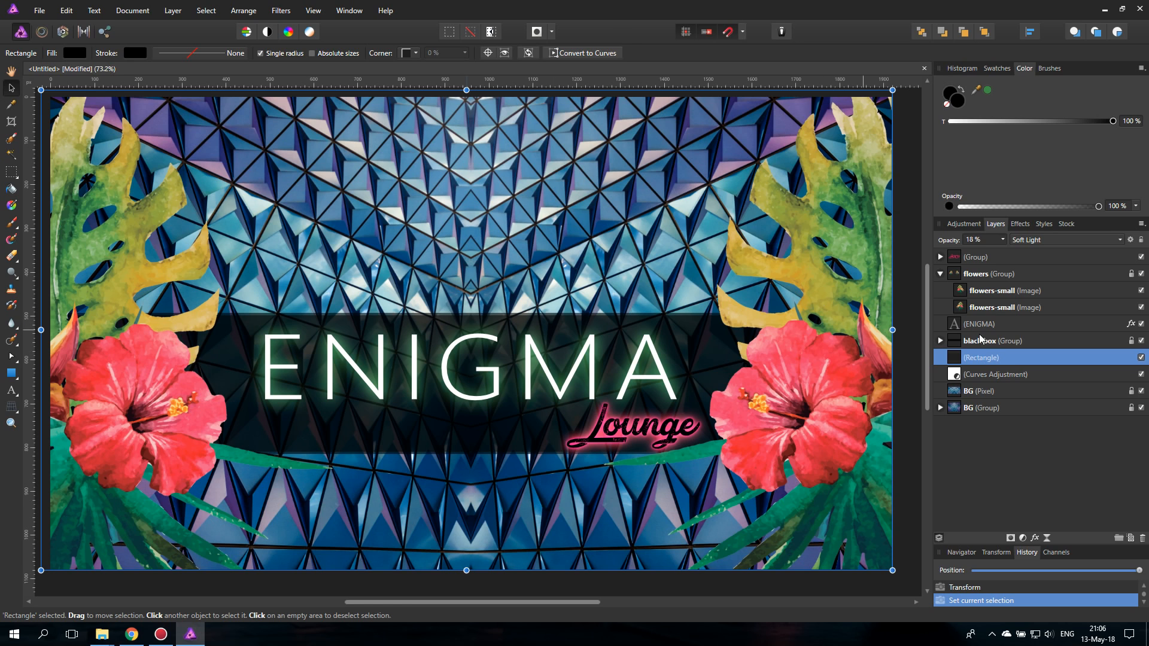
# - Duplicate the Lounge group and place the copy above the start of the ENIGMA title
pyautogui.click(963, 259)
pyautogui.rightClick(959, 261)
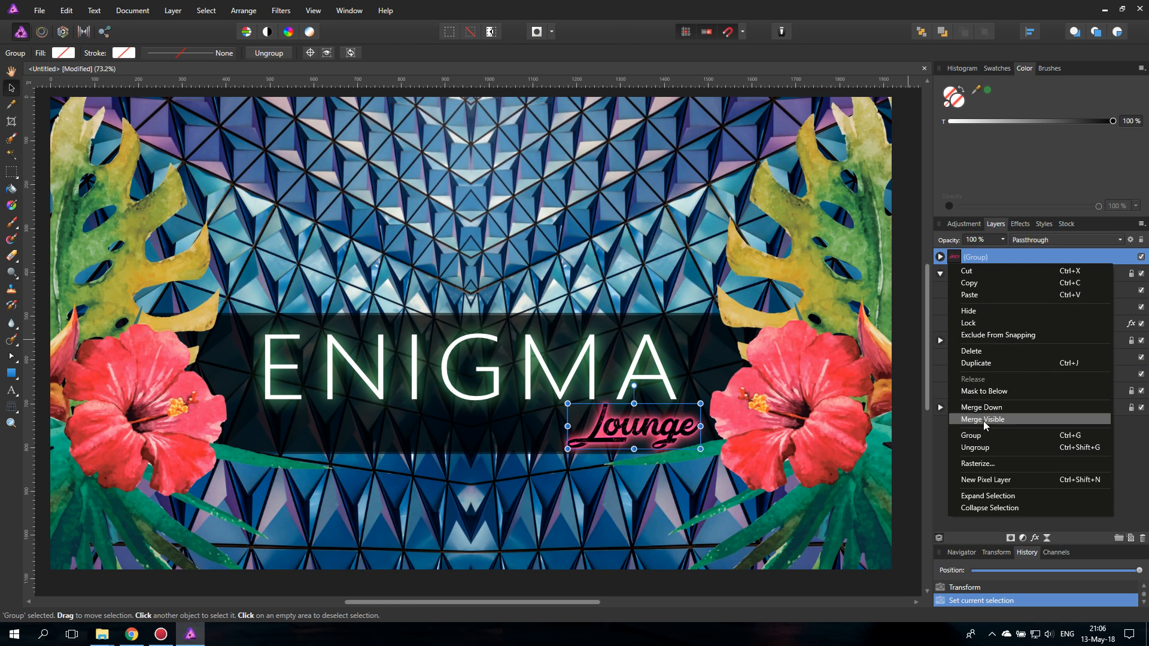
pyautogui.click(982, 363)
pyautogui.moveTo(639, 434); pyautogui.dragTo(313, 310)
# - Replace the front Lounge text in the duplicated group with "New"
pyautogui.doubleClick(314, 310)
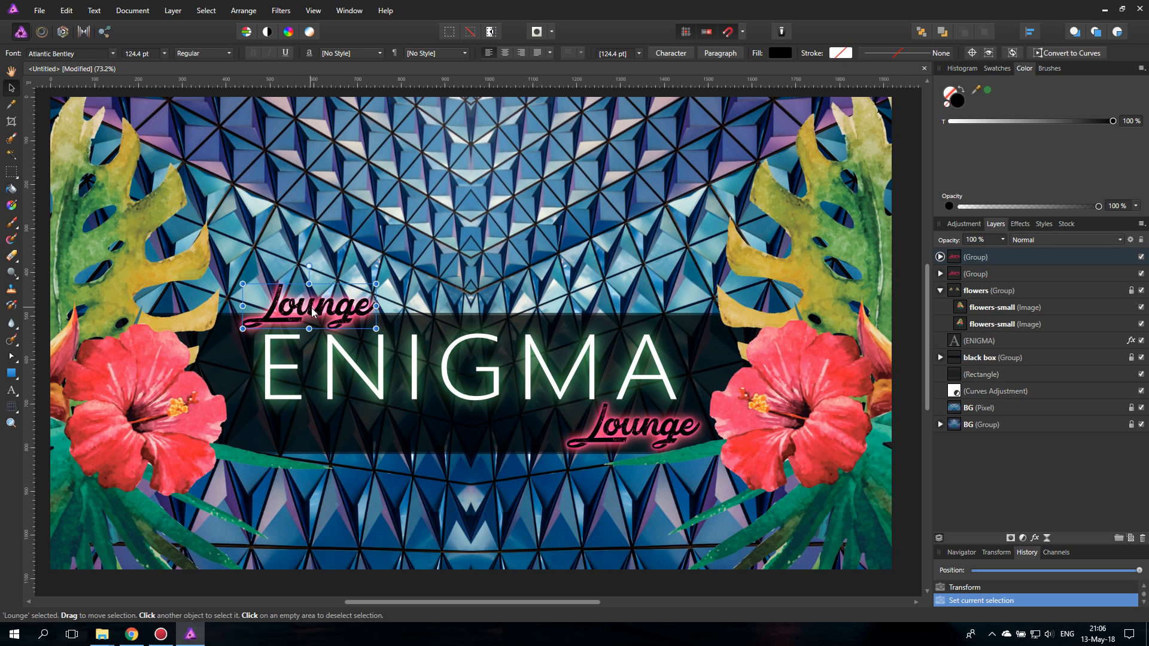
pyautogui.click(939, 258)
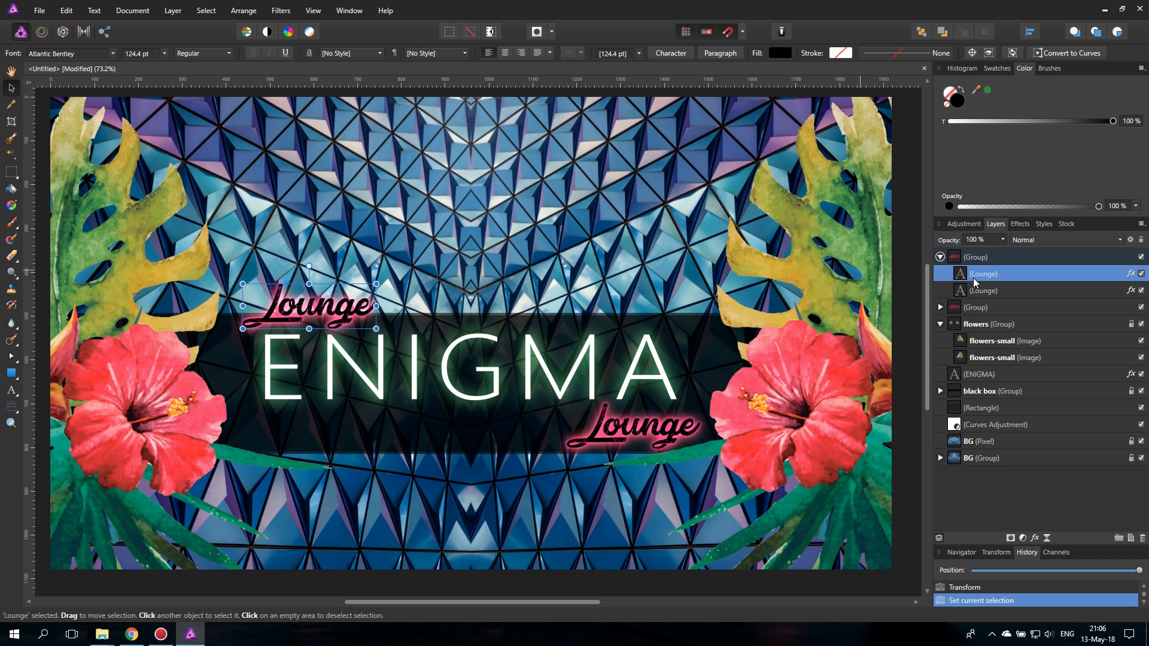
pyautogui.click(11, 392)
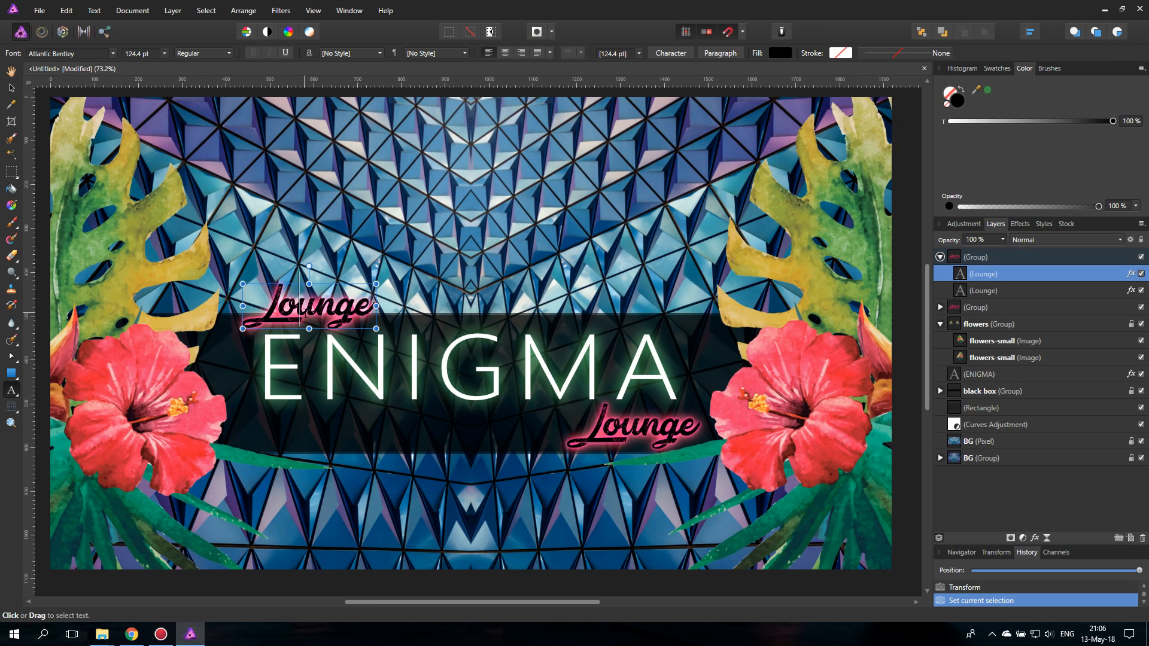
pyautogui.doubleClick(302, 315)
pyautogui.write('New')
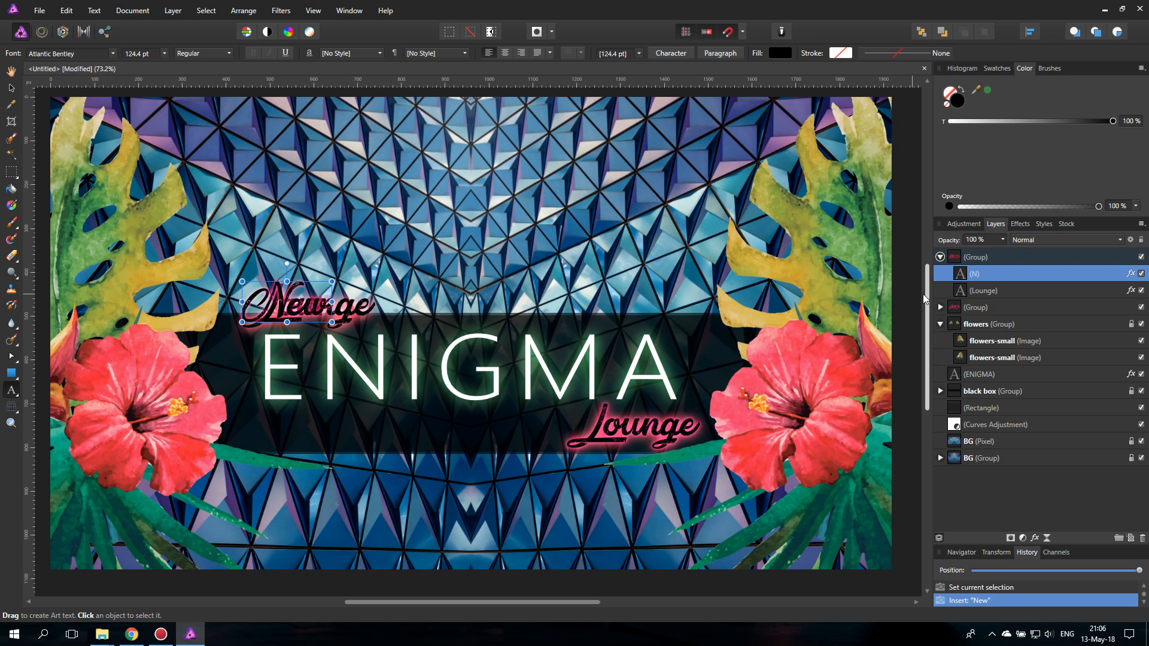
# - Lock the front New text layer and replace the rear Lounge text in the same group with "New"
pyautogui.click(1094, 290)
pyautogui.click(1029, 274)
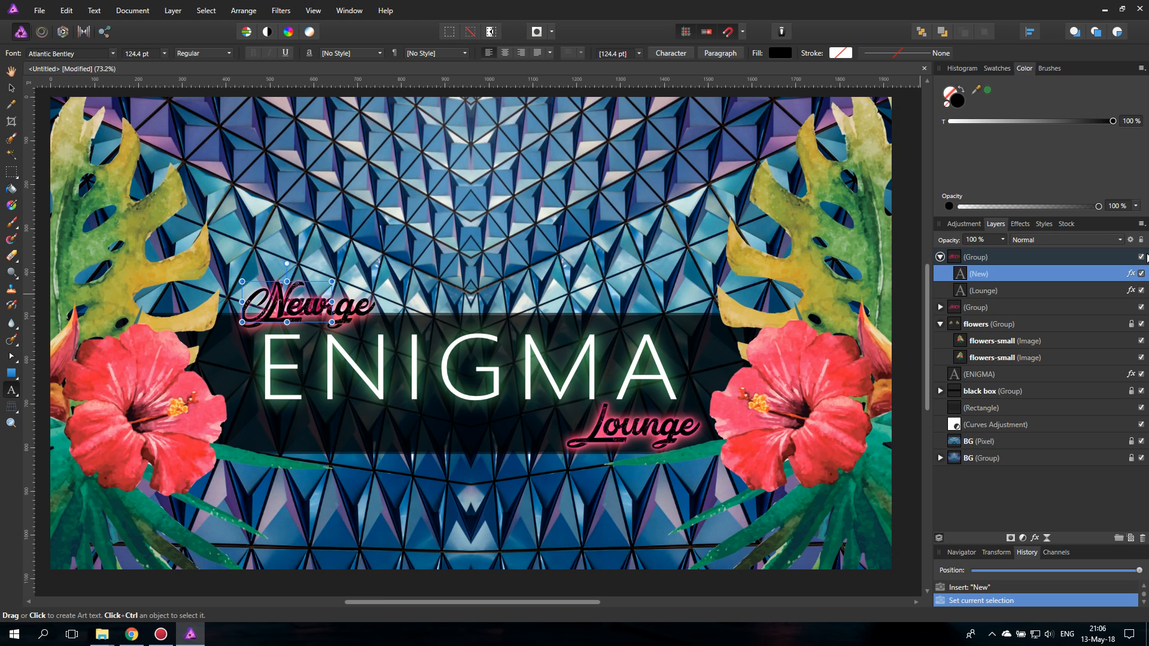
pyautogui.hotkey('ctrl', 'l')
pyautogui.click(995, 290)
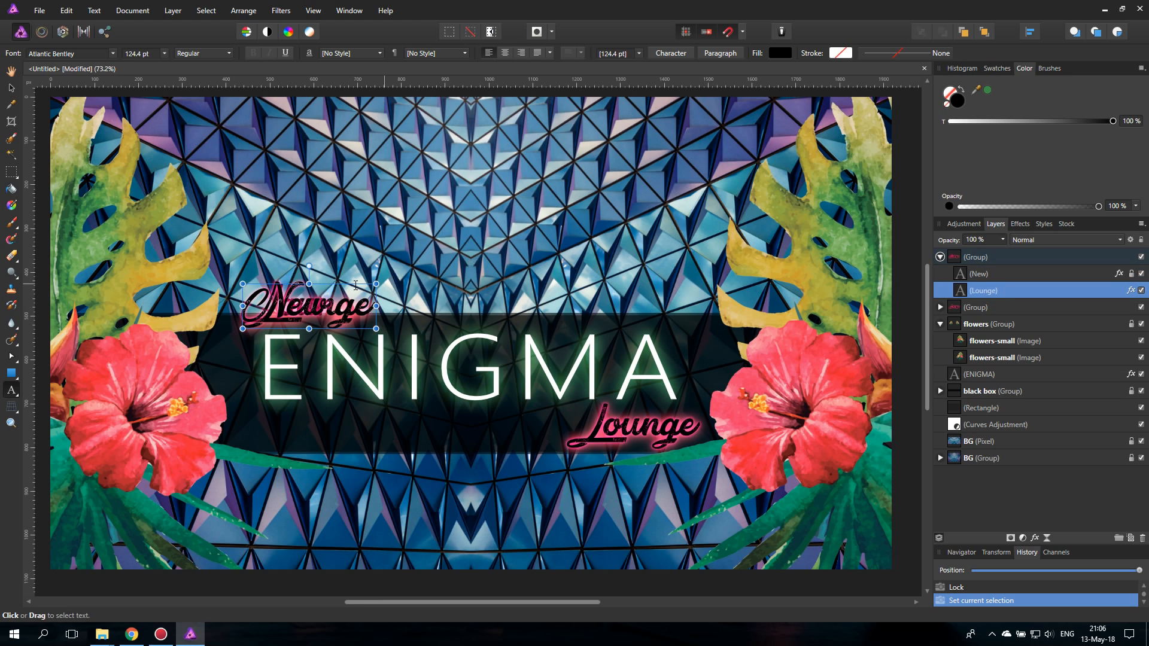
pyautogui.write('New')
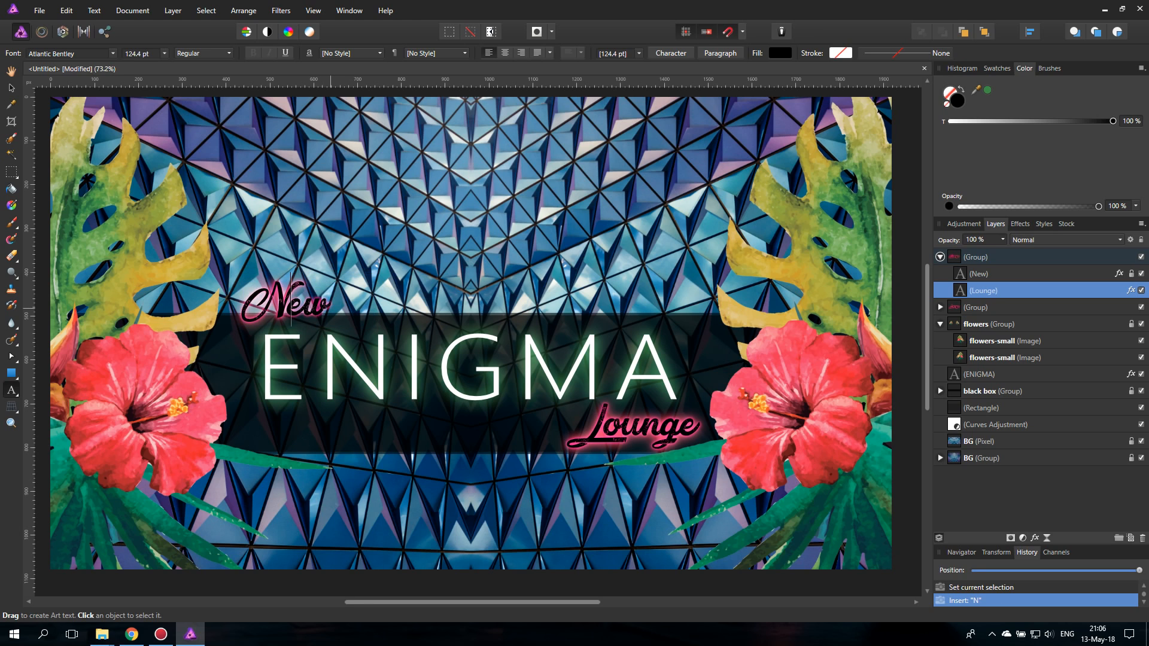
# - Change the rear New text's Outer Glow colour to cyan (RGB 0, 248, 248)
pyautogui.click(11, 87)
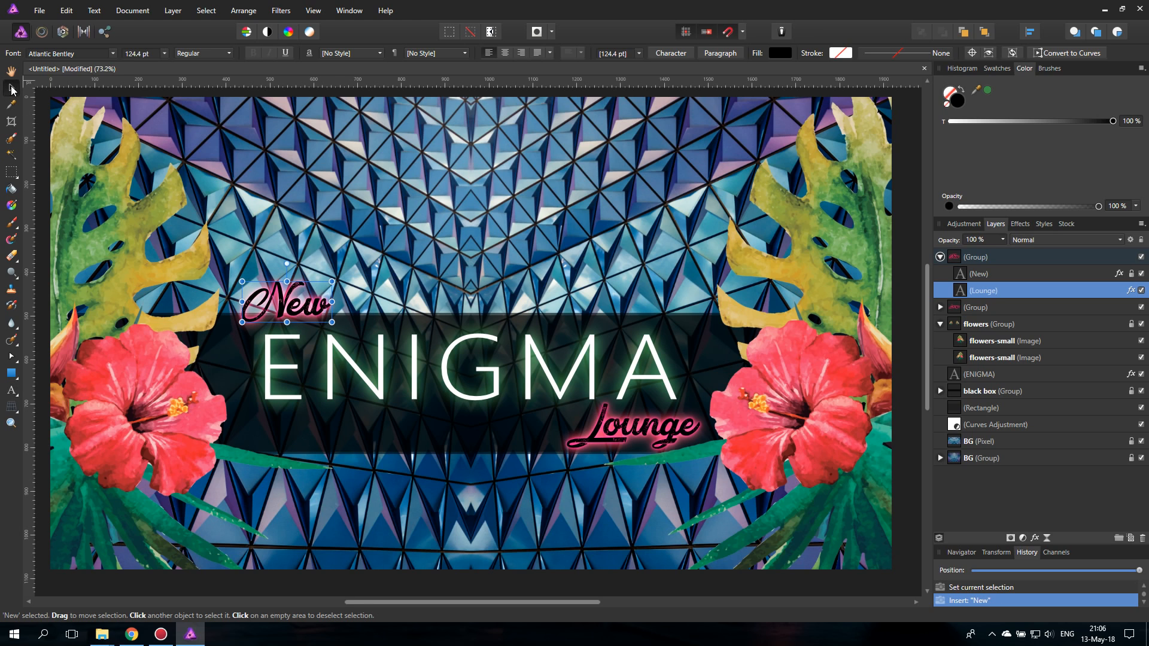
pyautogui.click(1020, 224)
pyautogui.click(983, 350)
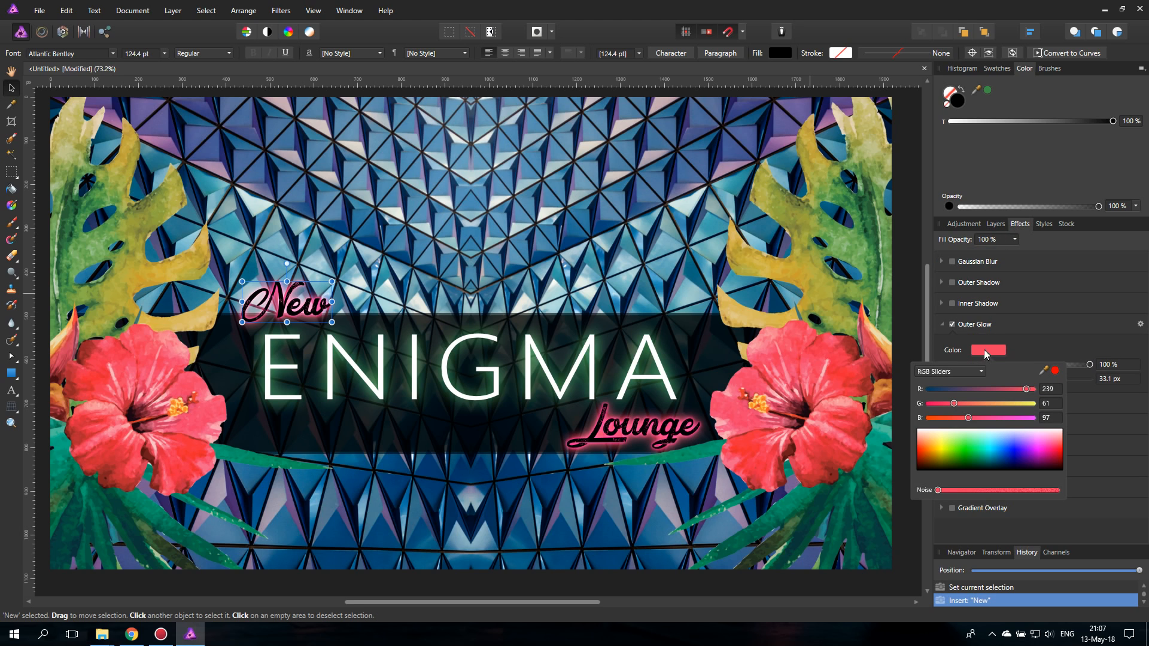
pyautogui.click(989, 449)
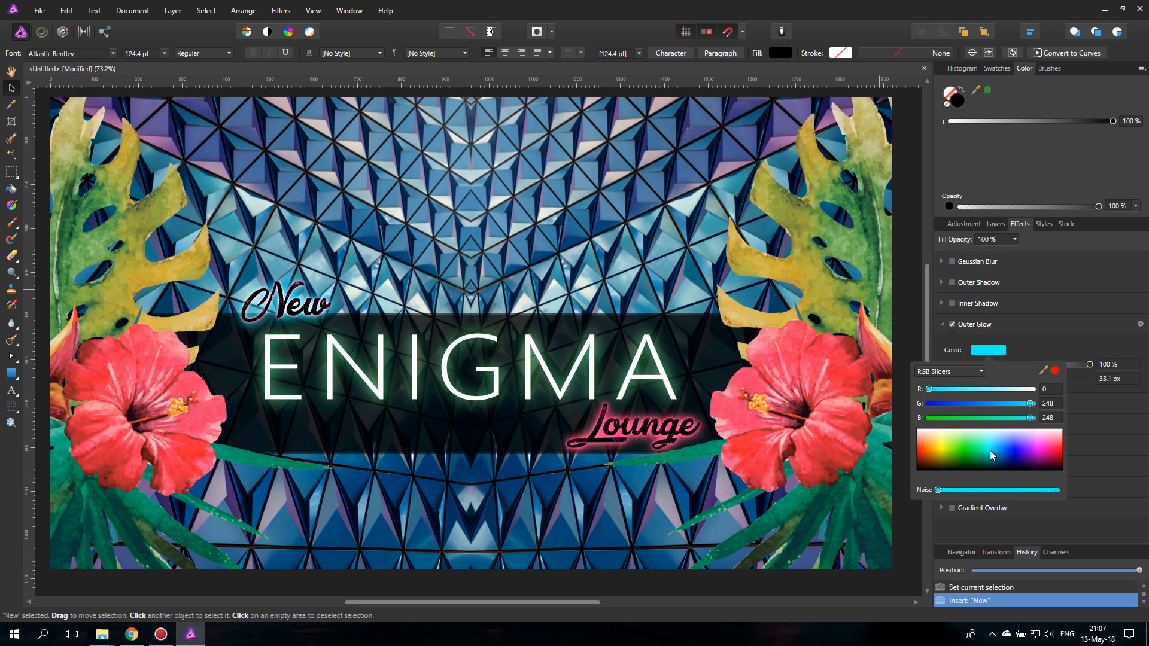
# - Change the front New text's Outer Glow colour to a saturated blue
pyautogui.click(996, 224)
pyautogui.click(979, 277)
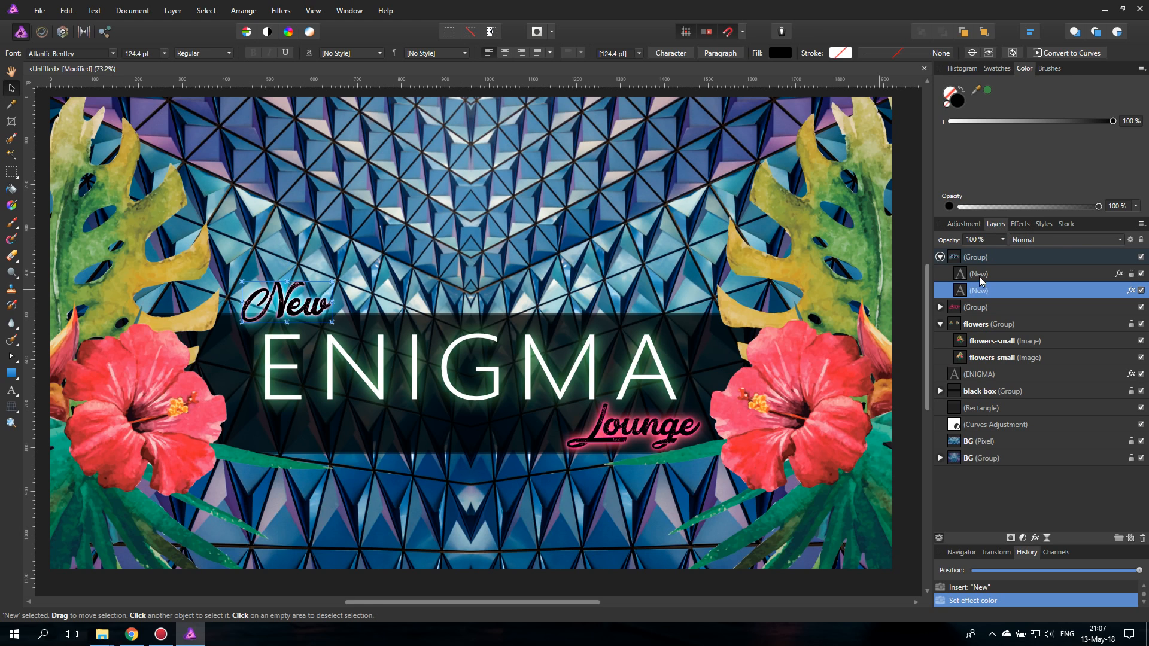
pyautogui.click(1017, 225)
pyautogui.click(988, 350)
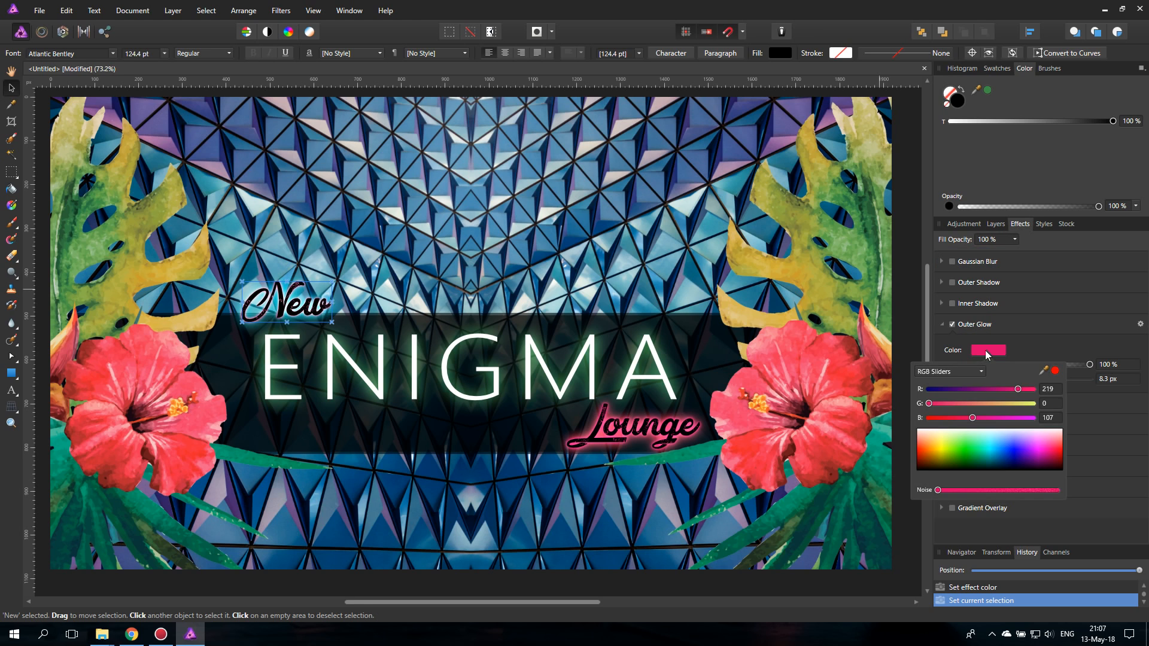
pyautogui.click(1006, 453)
pyautogui.moveTo(1005, 451); pyautogui.dragTo(1006, 454)
# - Try nudging the rear New text above the ENIGMA title and undo the move
pyautogui.click(11, 87)
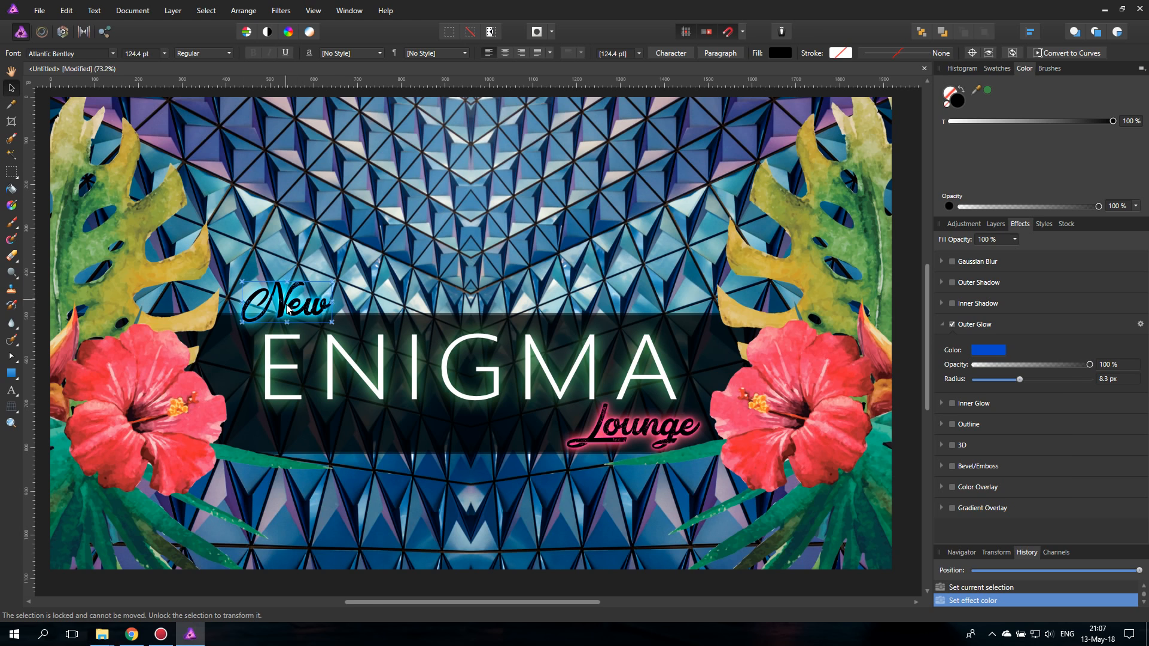
pyautogui.moveTo(299, 310); pyautogui.dragTo(300, 305)
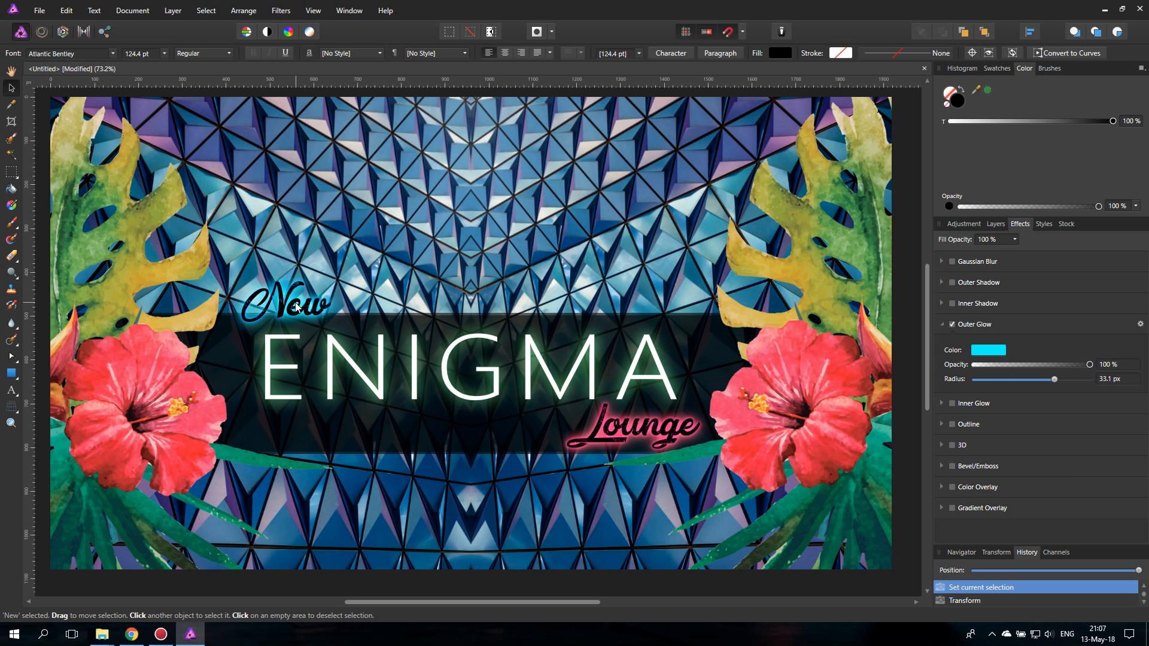
pyautogui.click(994, 224)
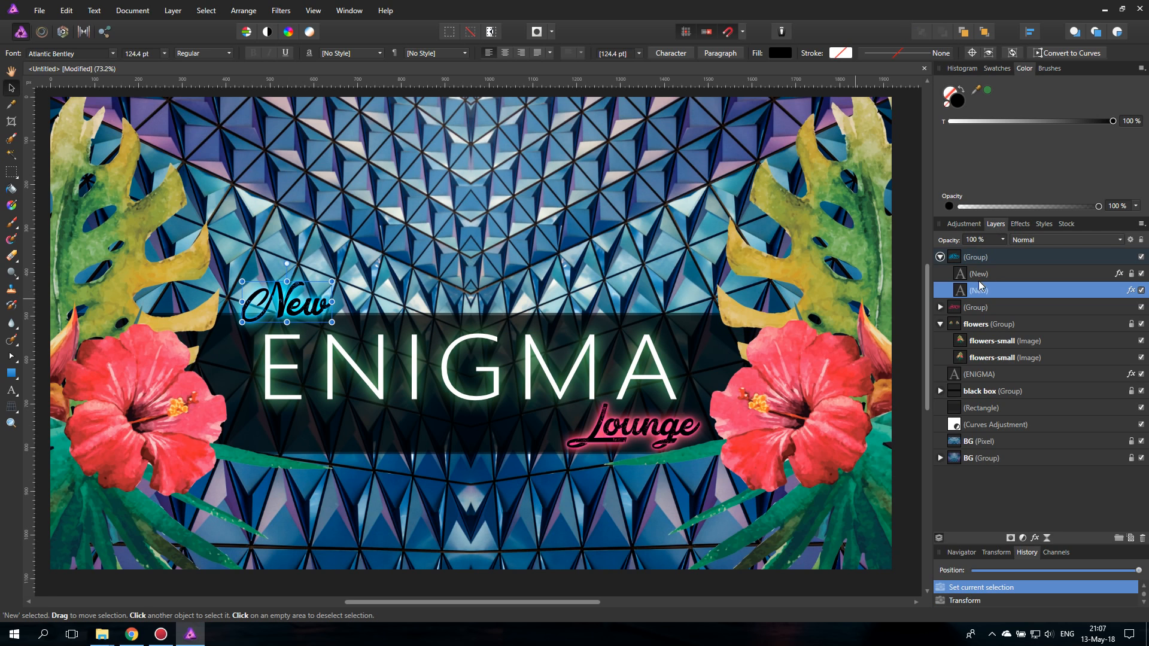
# - Scale the New group down to 90.3 pt text above the ENIGMA title and set the rear New text's Outer Glow radius to 15.3 px
pyautogui.click(960, 257)
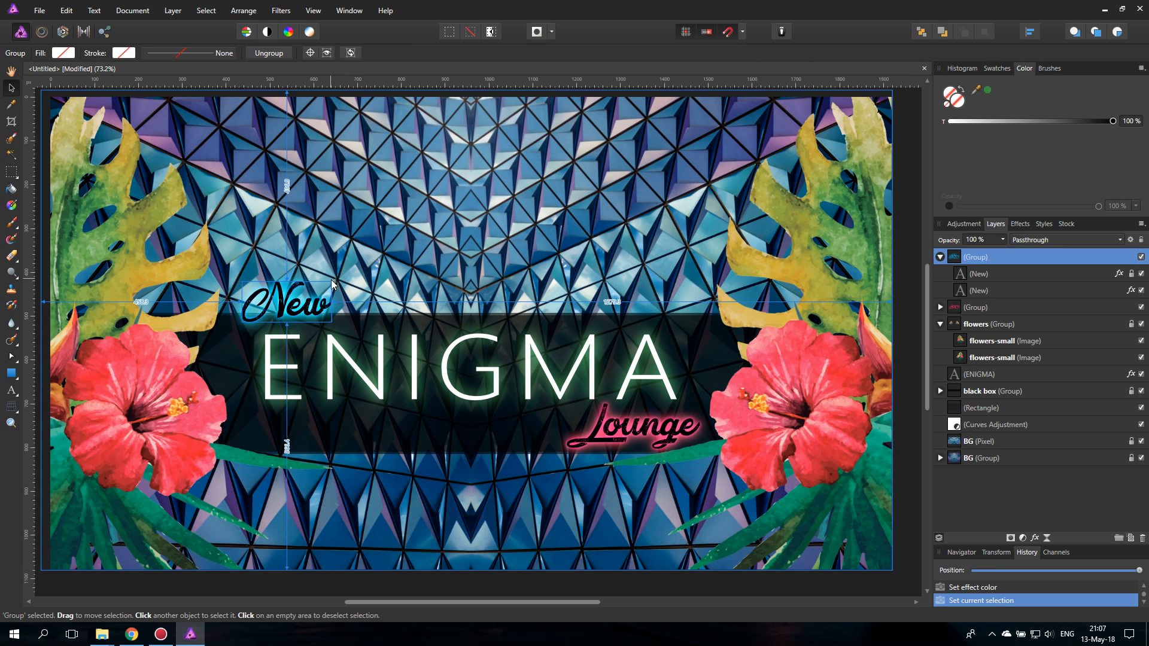
pyautogui.moveTo(331, 282); pyautogui.dragTo(309, 316)
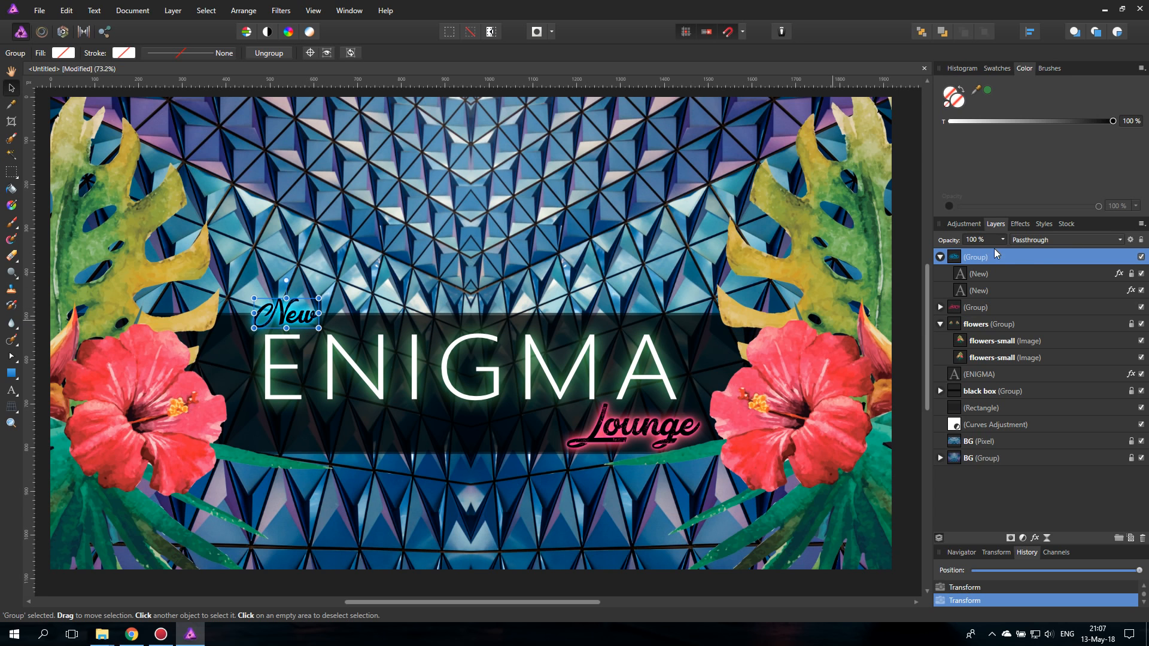
pyautogui.keyDown('alt'); pyautogui.click(960, 292); pyautogui.keyUp('alt')
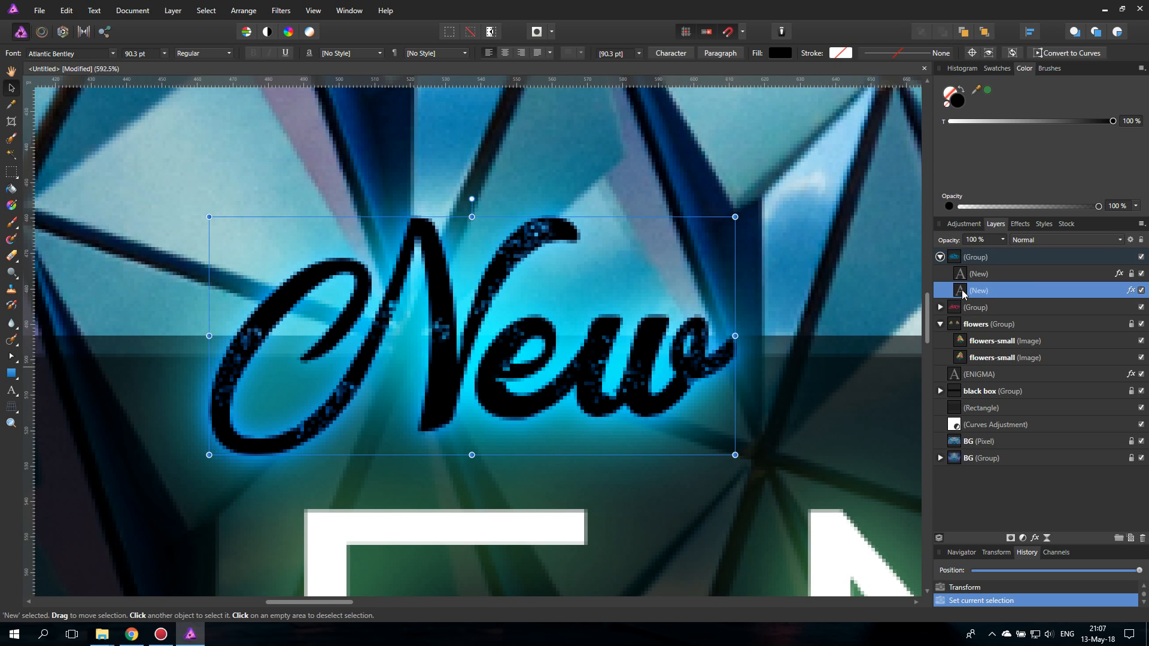
pyautogui.hotkey('ctrl', '0')
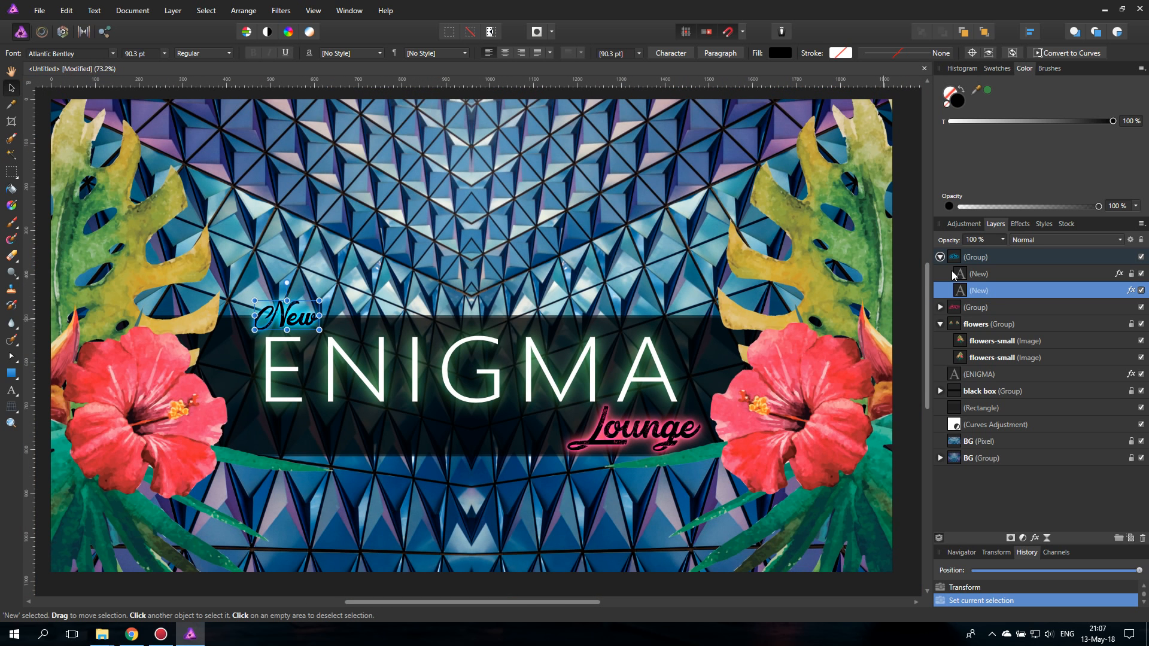
pyautogui.click(1020, 224)
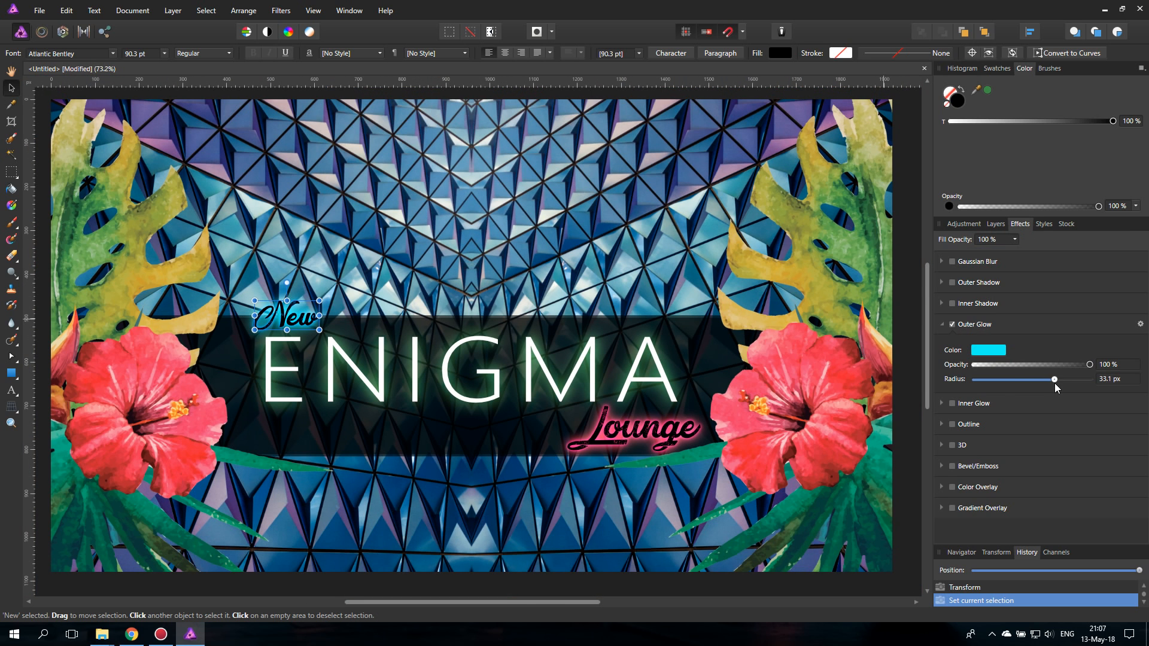
pyautogui.moveTo(1053, 380); pyautogui.dragTo(1031, 380)
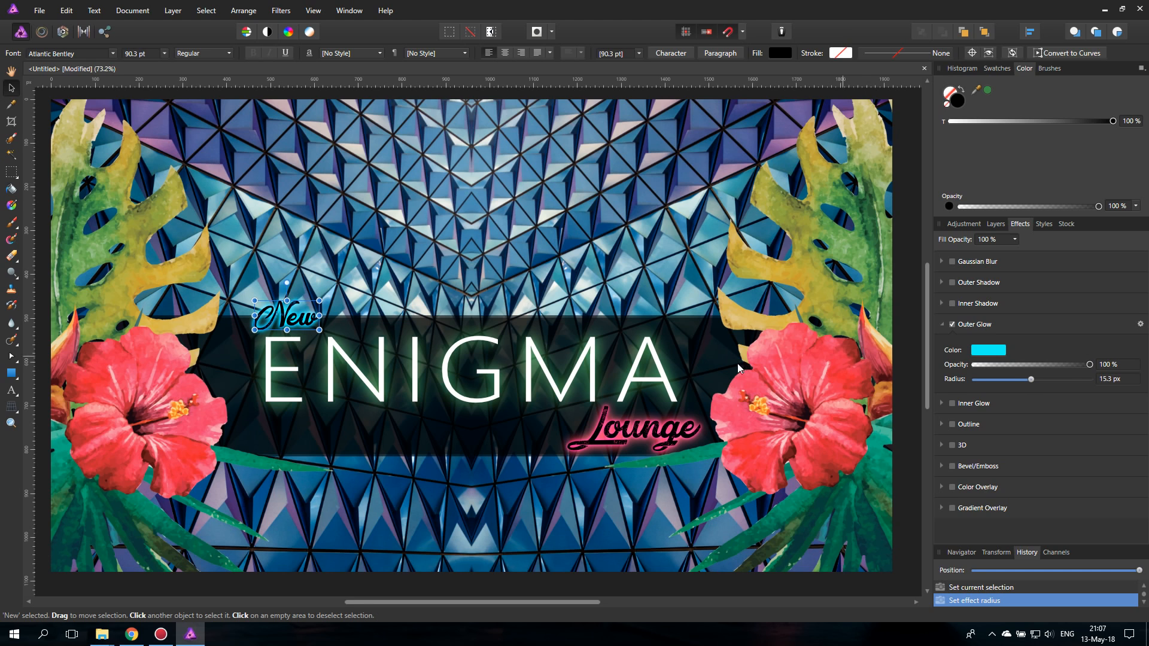
# - Lower the ENIGMA title slightly within the dark band and reposition the New group just above its first letter
pyautogui.moveTo(539, 367); pyautogui.dragTo(542, 381)
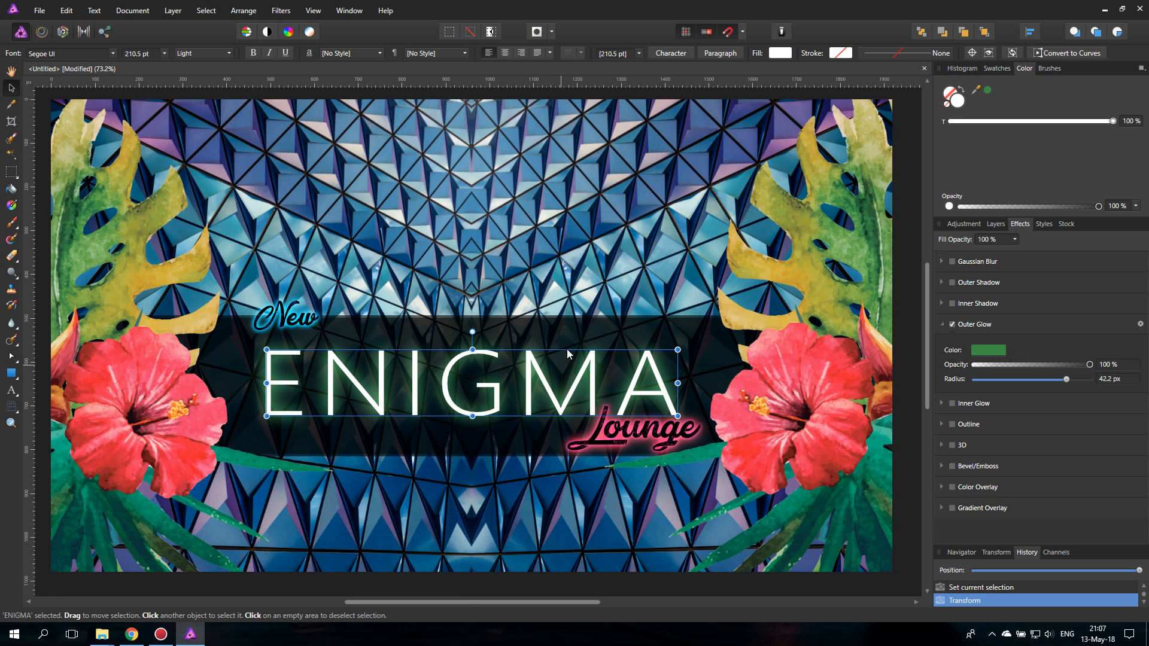
pyautogui.click(300, 319)
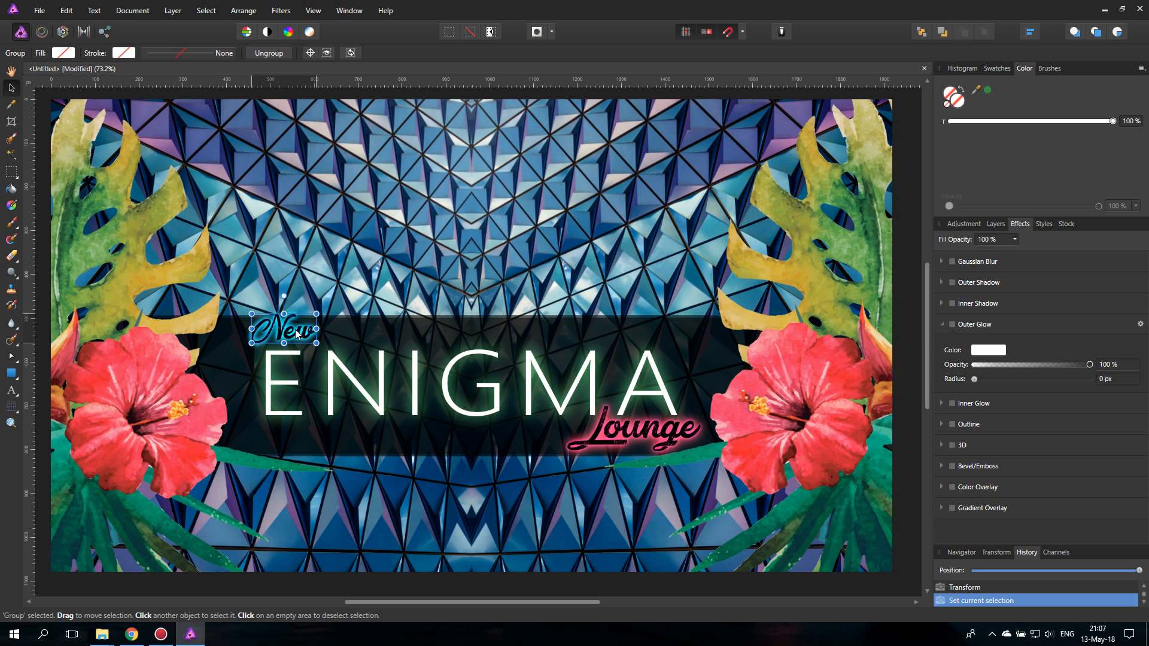
pyautogui.moveTo(297, 333); pyautogui.dragTo(296, 327)
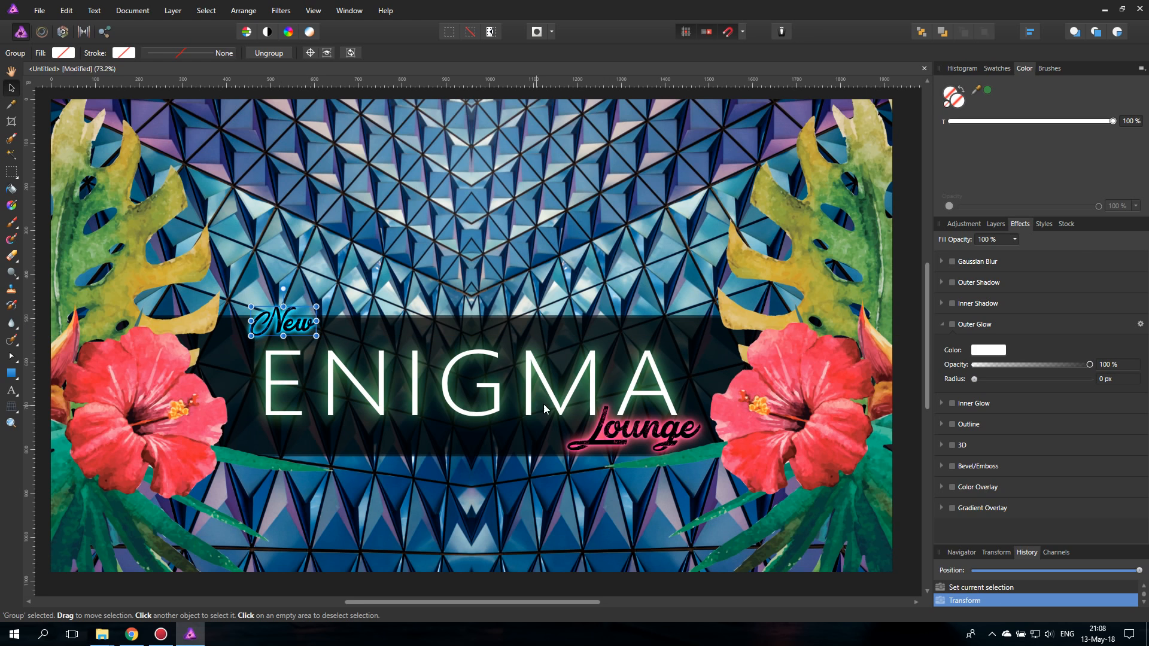
# - Hide the New group and fine-tune the positions of the Lounge group and the ENIGMA title on the dark band
pyautogui.click(996, 224)
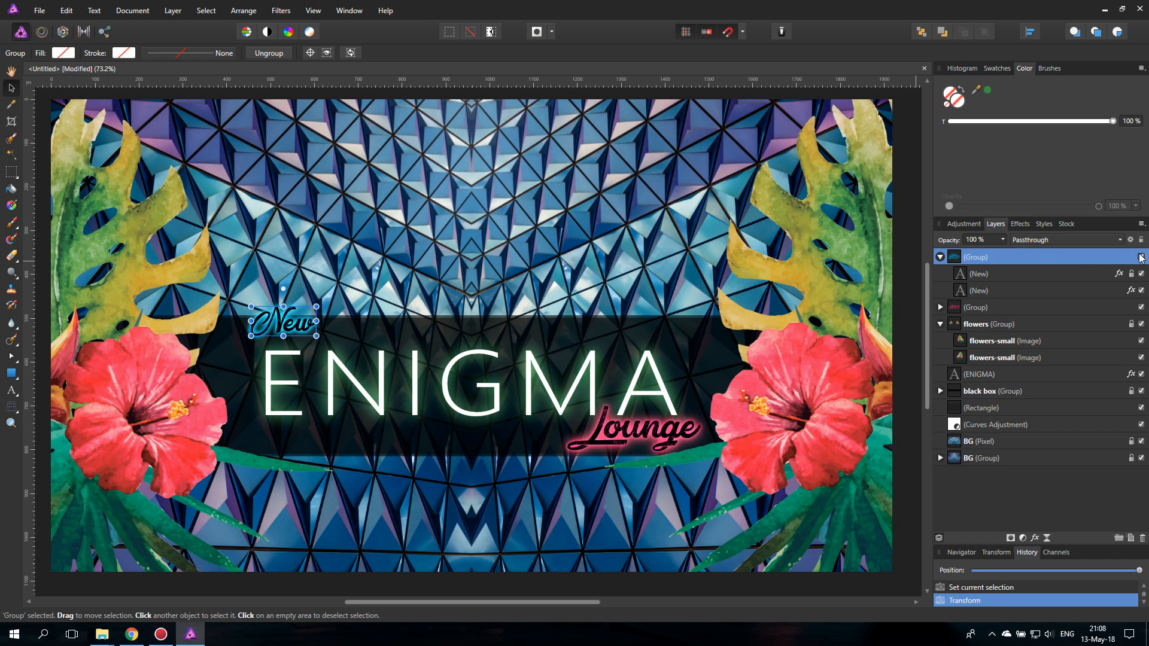
pyautogui.click(1140, 257)
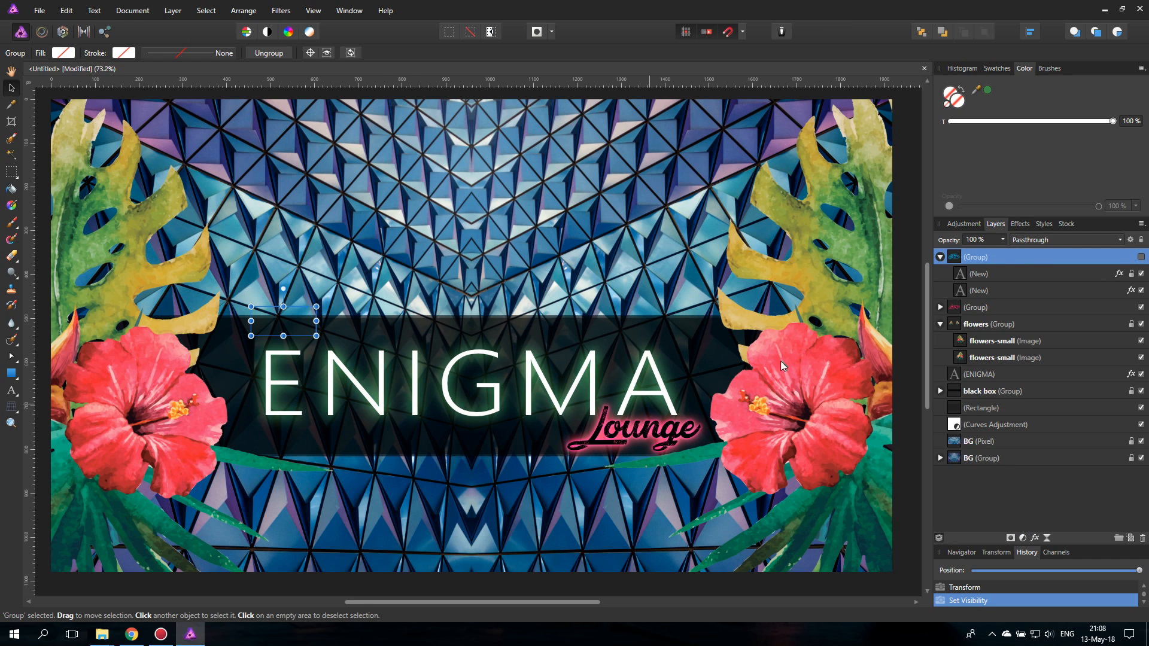
pyautogui.click(911, 398)
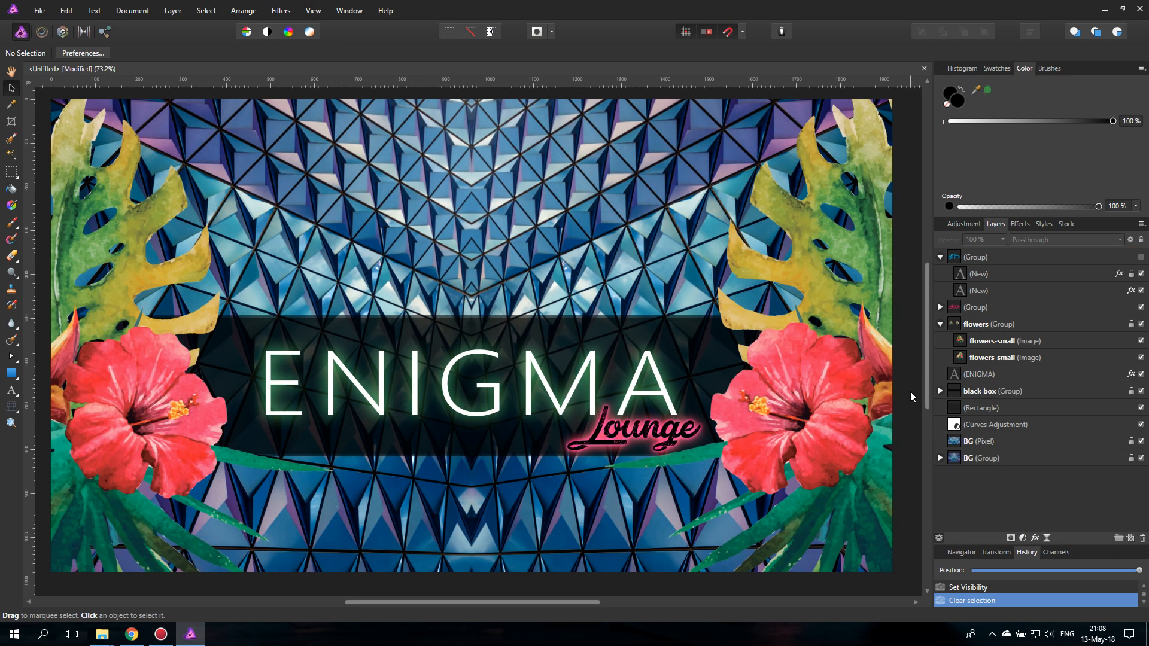
pyautogui.click(673, 440)
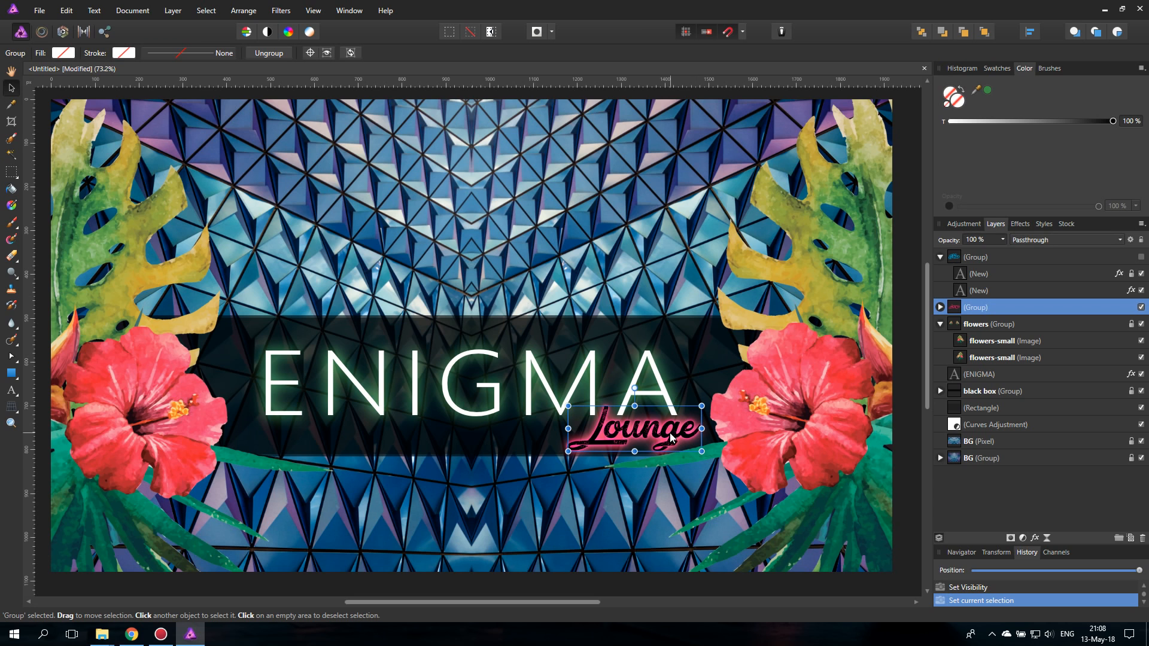
pyautogui.moveTo(670, 439); pyautogui.dragTo(667, 432)
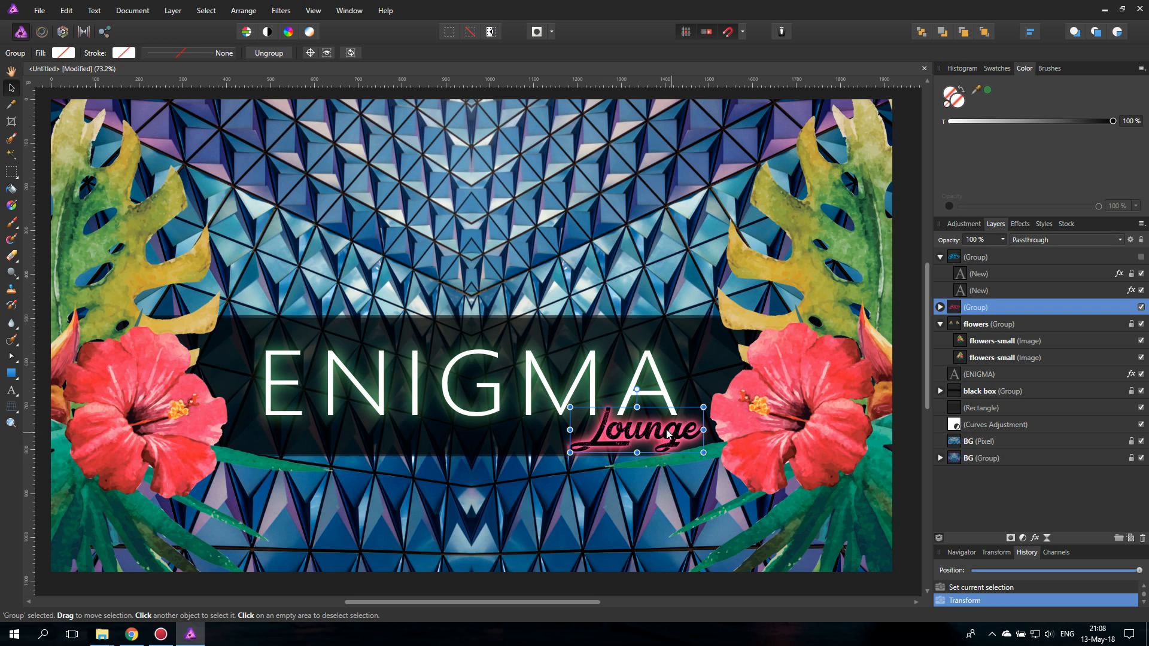
pyautogui.click(577, 393)
pyautogui.moveTo(575, 381); pyautogui.dragTo(574, 390)
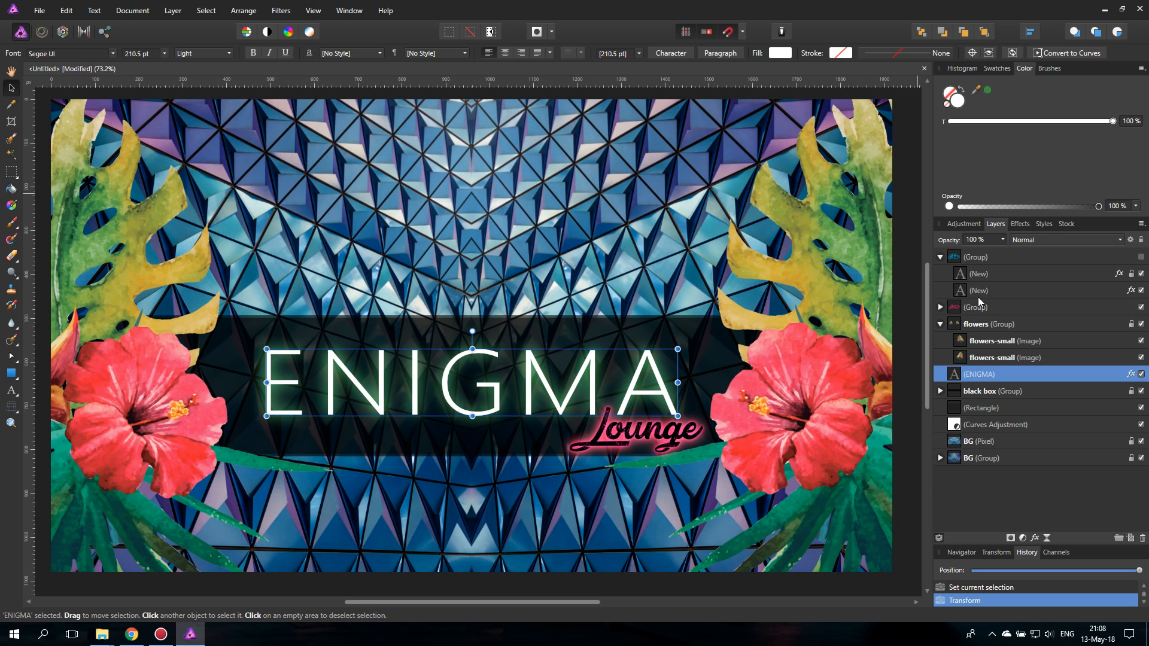
# - Show the New group again and scale it down to 70.3 pt text at the dark band's upper-left corner
pyautogui.click(1140, 256)
pyautogui.click(284, 323)
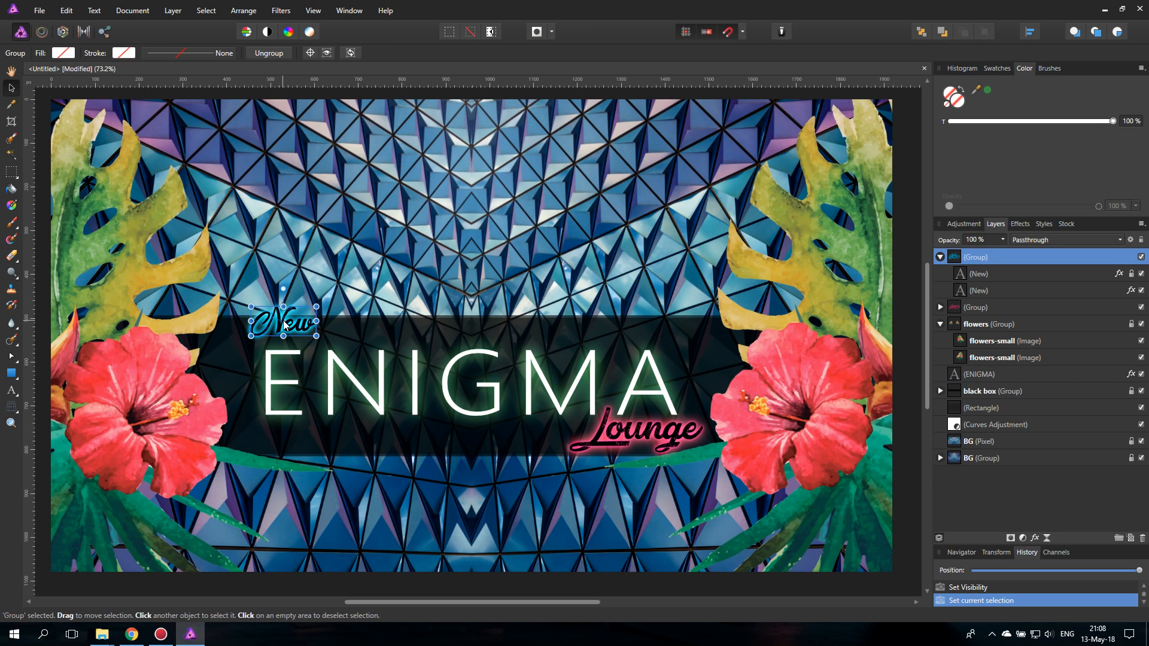
pyautogui.moveTo(317, 306); pyautogui.dragTo(277, 331)
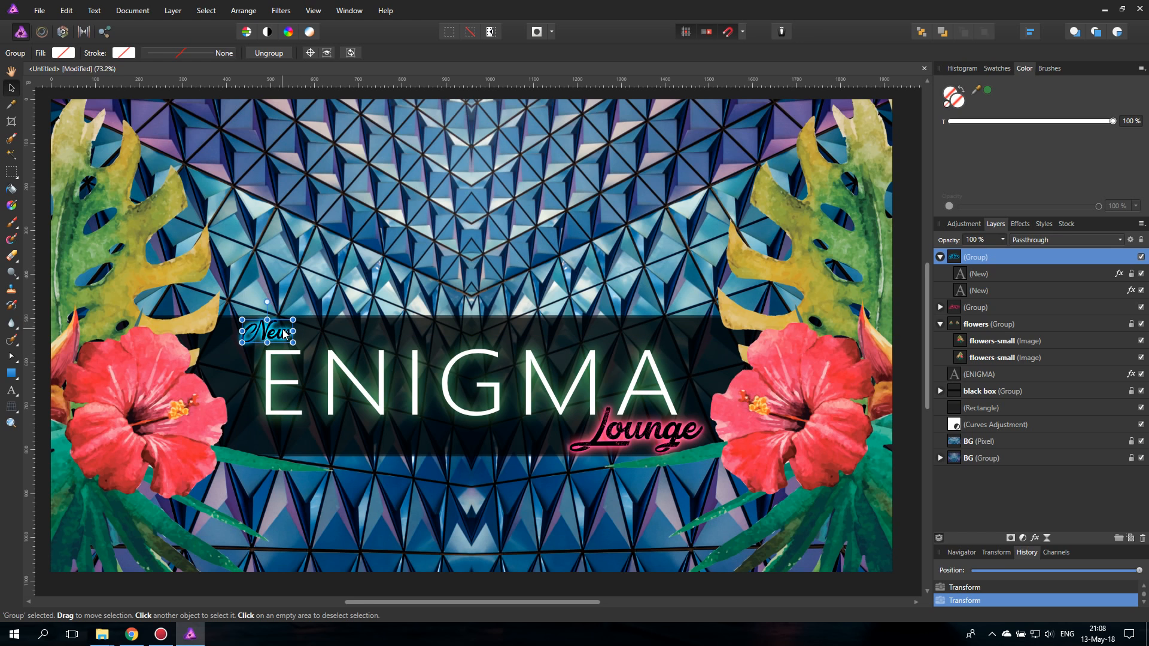
# - Extend the rear New text to read "New York"
pyautogui.click(968, 289)
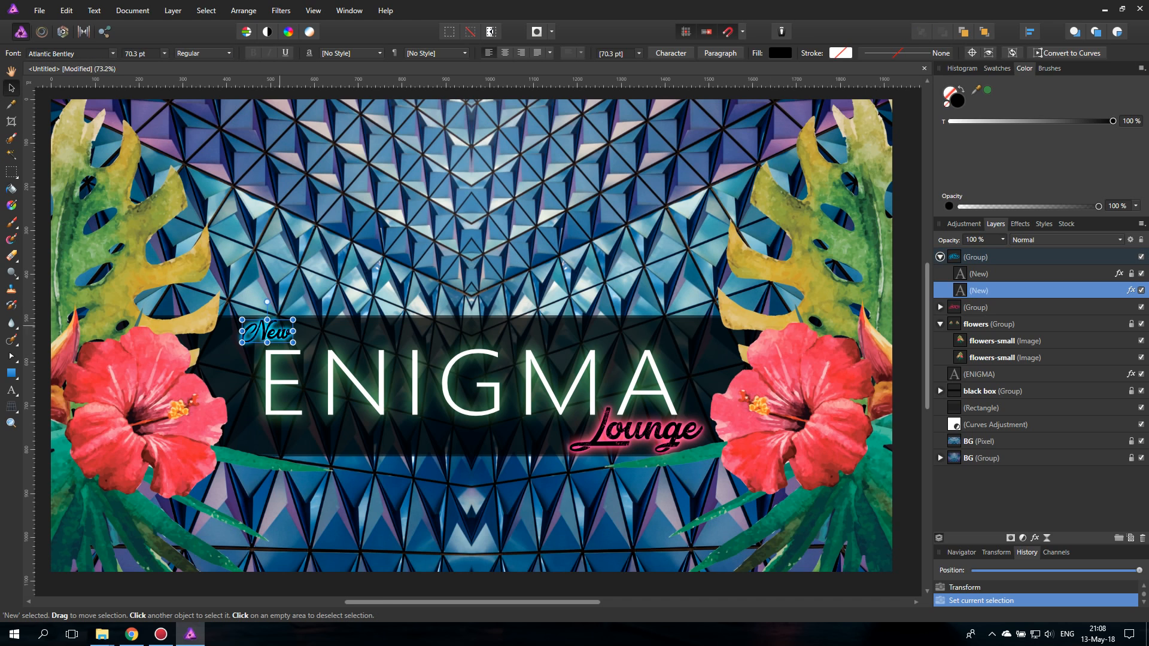
pyautogui.press('t')
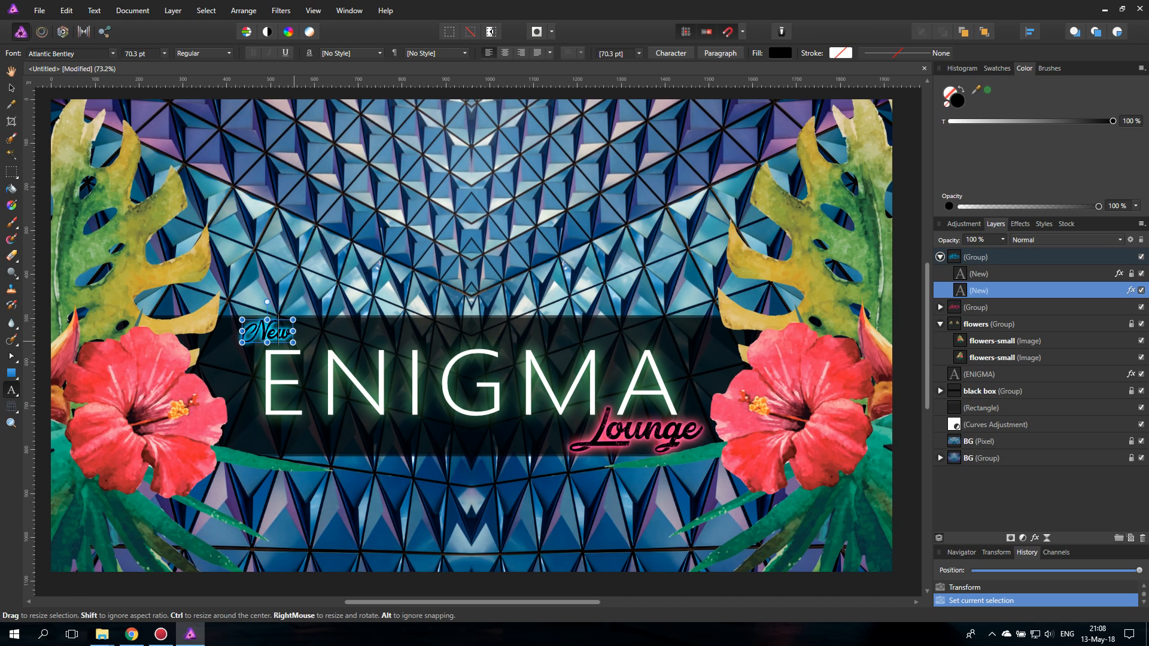
pyautogui.click(292, 330)
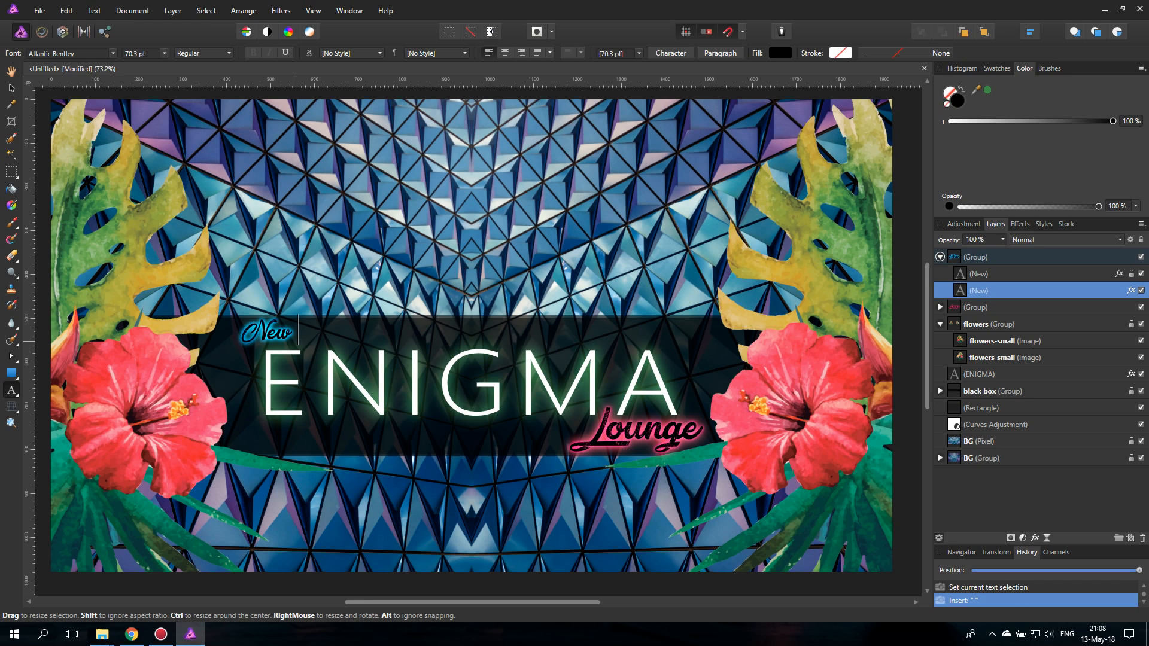
pyautogui.write('Y')
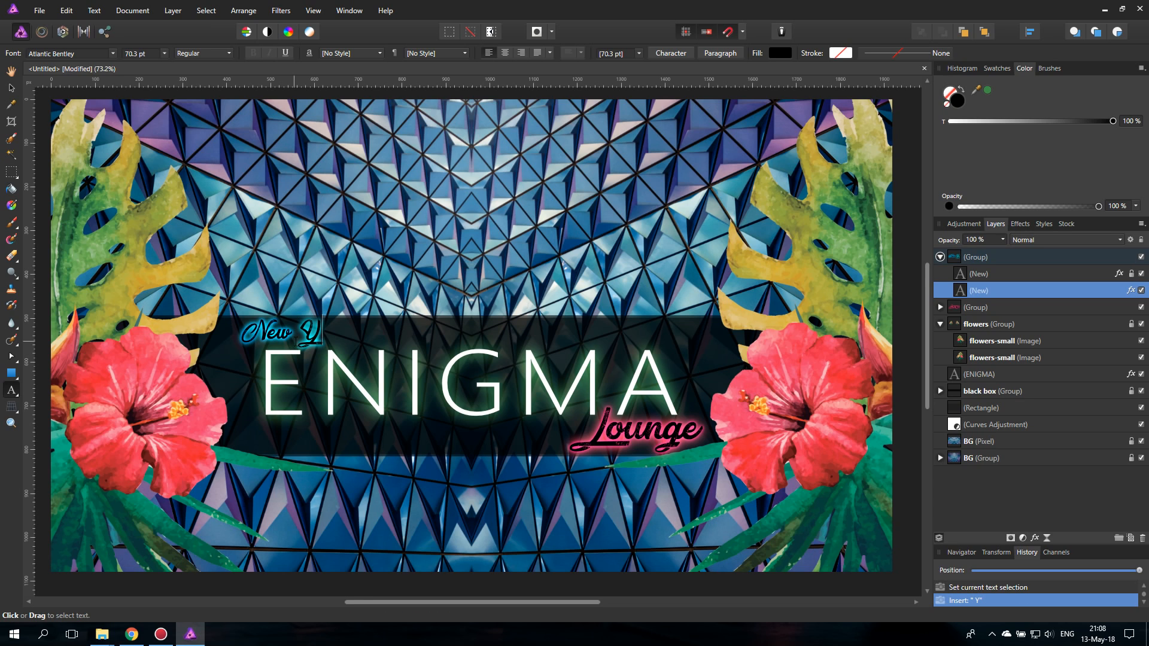
pyautogui.write('ork')
pyautogui.press('Escape')
# - Lock the rear New York text layer and unlock the front New text layer
pyautogui.click(958, 275)
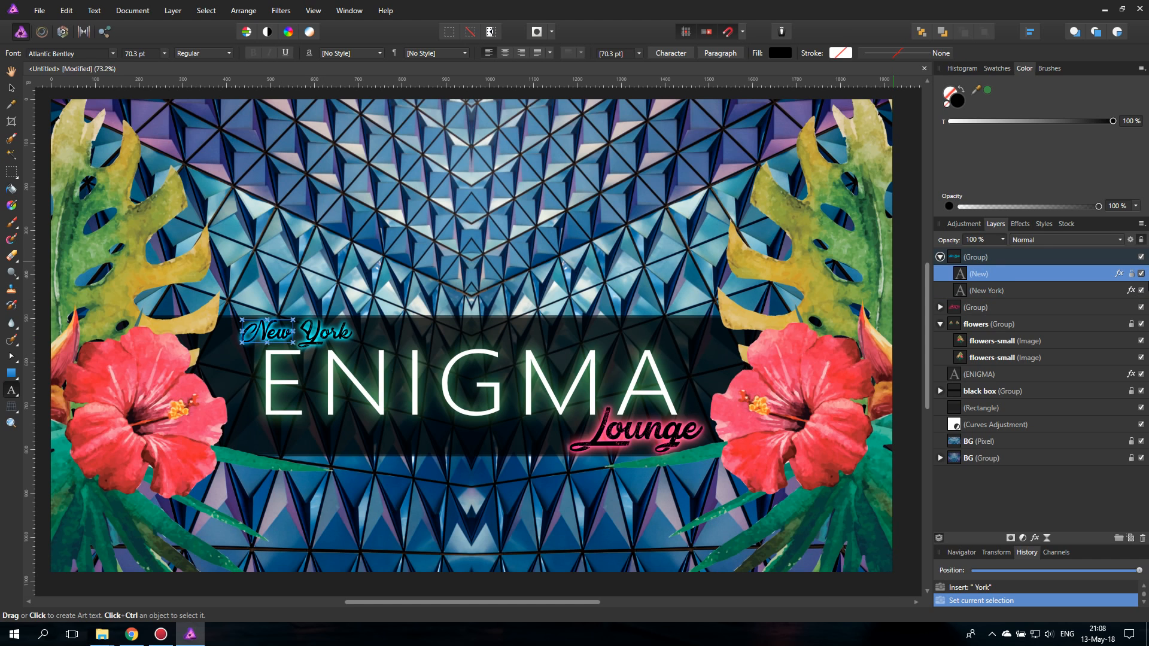
pyautogui.click(1116, 292)
pyautogui.click(1141, 240)
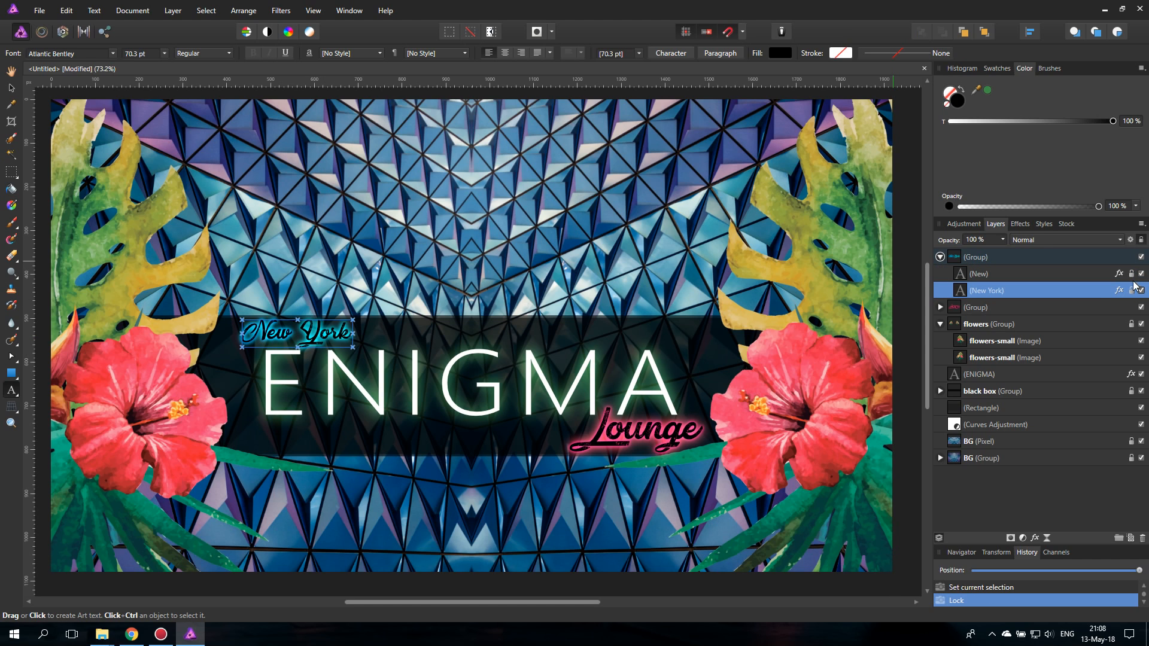
pyautogui.click(1141, 240)
pyautogui.click(293, 332)
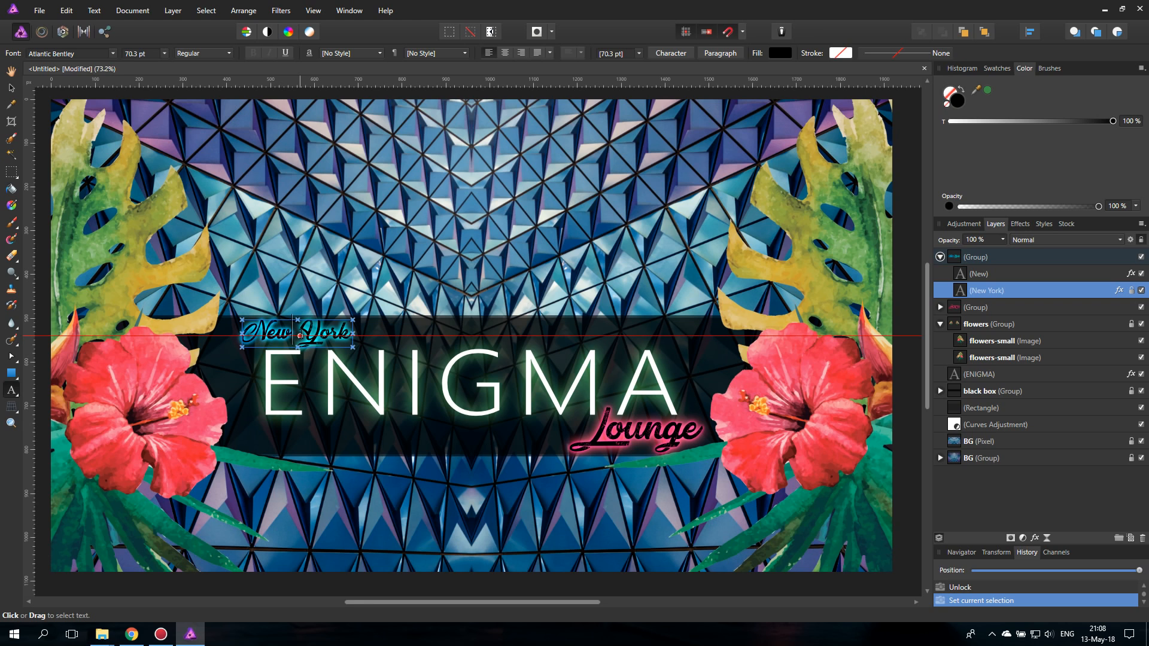
pyautogui.write('York')
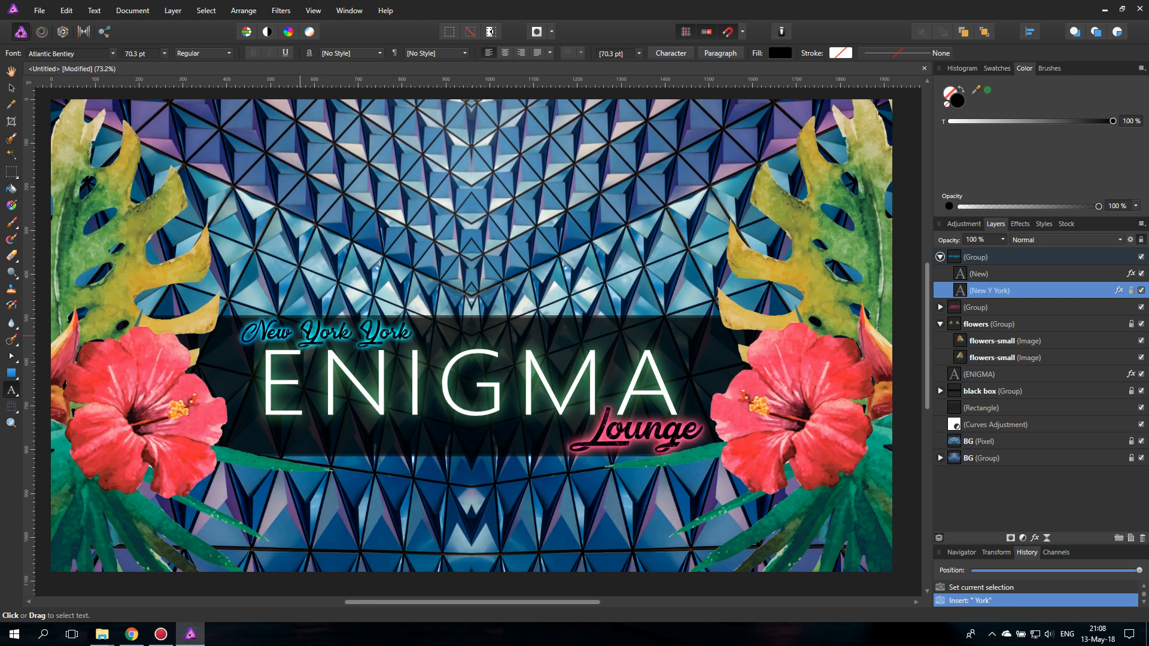
pyautogui.press('BackSpace')
pyautogui.press('BackSpace')
pyautogui.press('BackSpace')
pyautogui.press('BackSpace')
pyautogui.press('BackSpace')
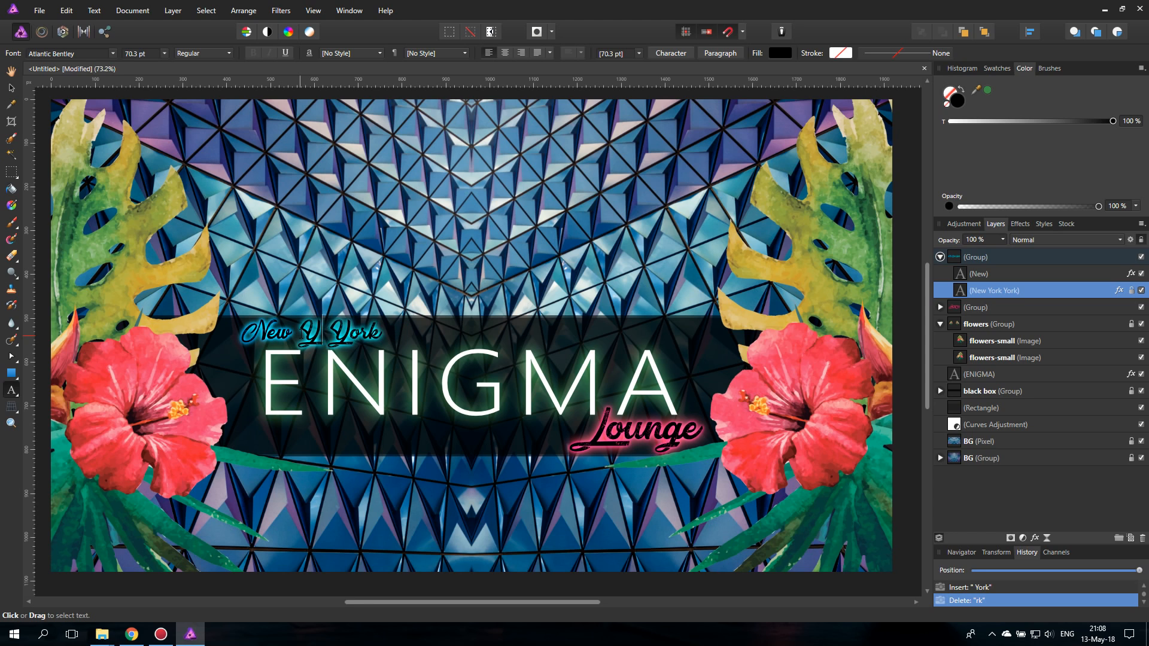
pyautogui.press('Escape')
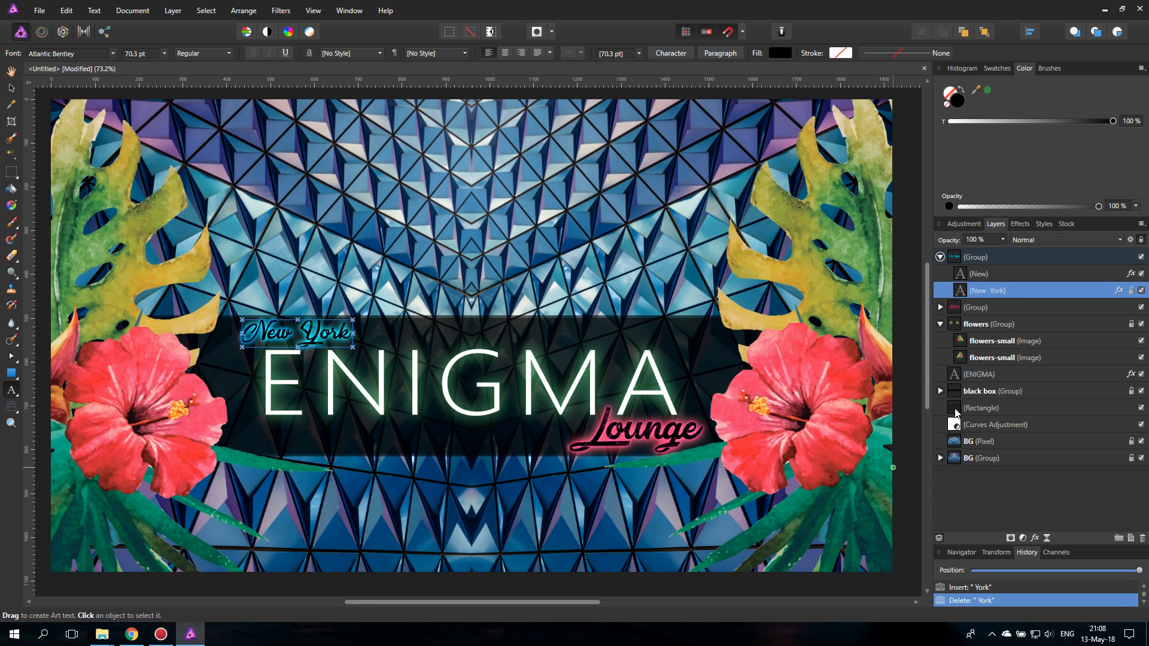
# - Extend the front New text to read "New York" and return to the Move tool
pyautogui.click(1005, 277)
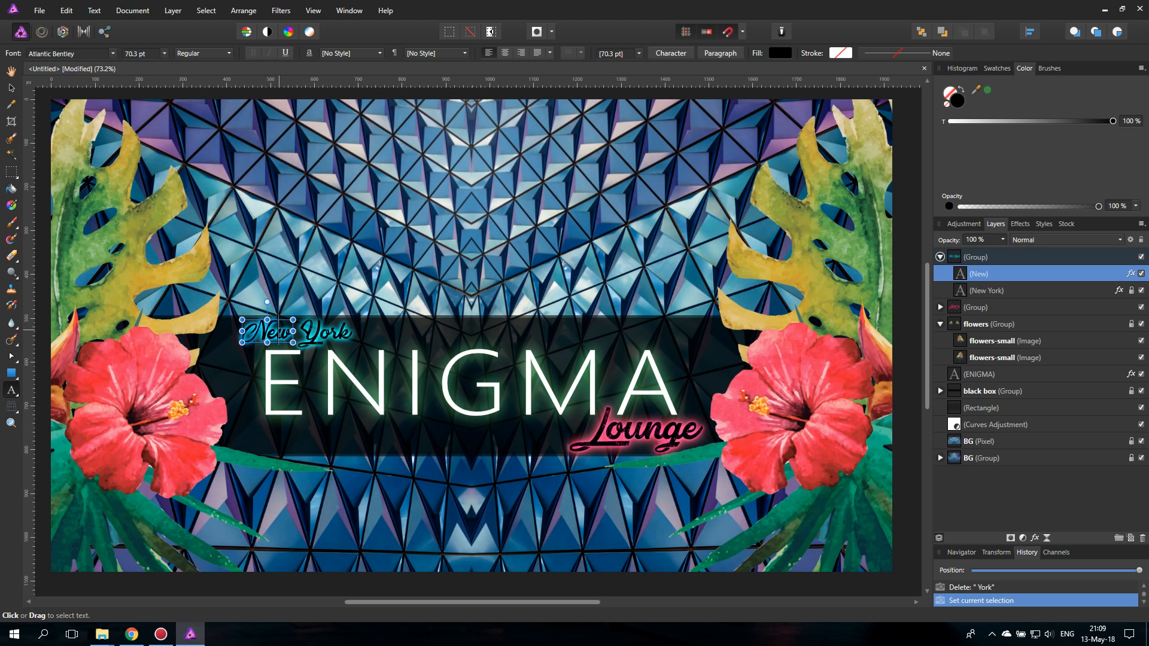
pyautogui.click(280, 329)
pyautogui.write('York')
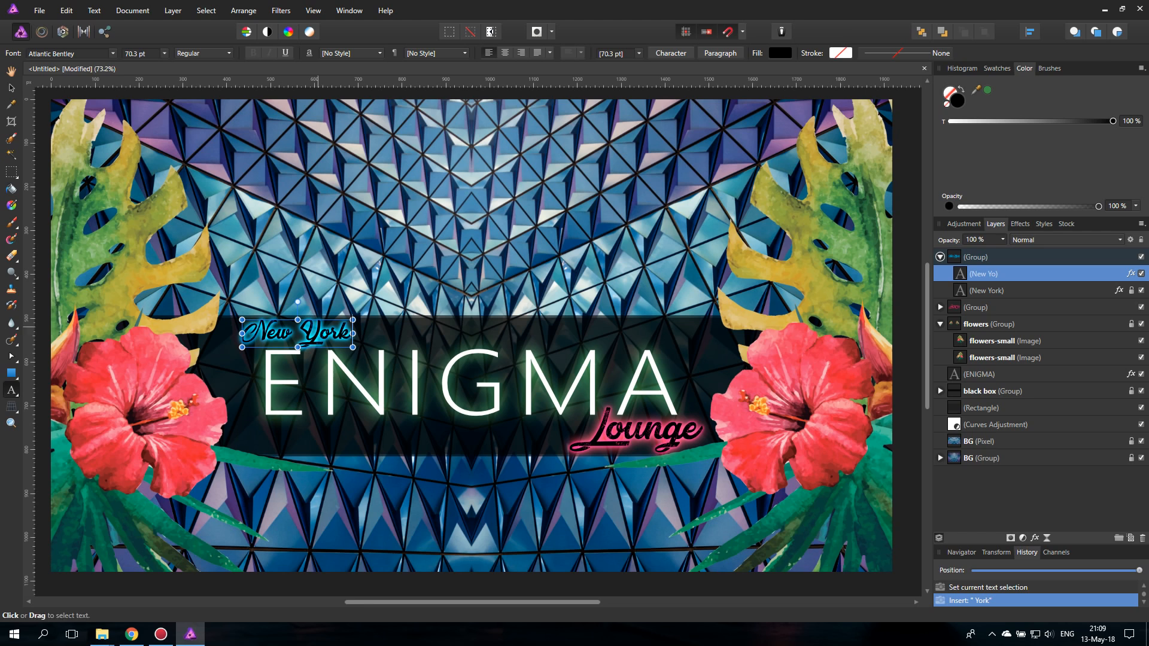
pyautogui.click(11, 88)
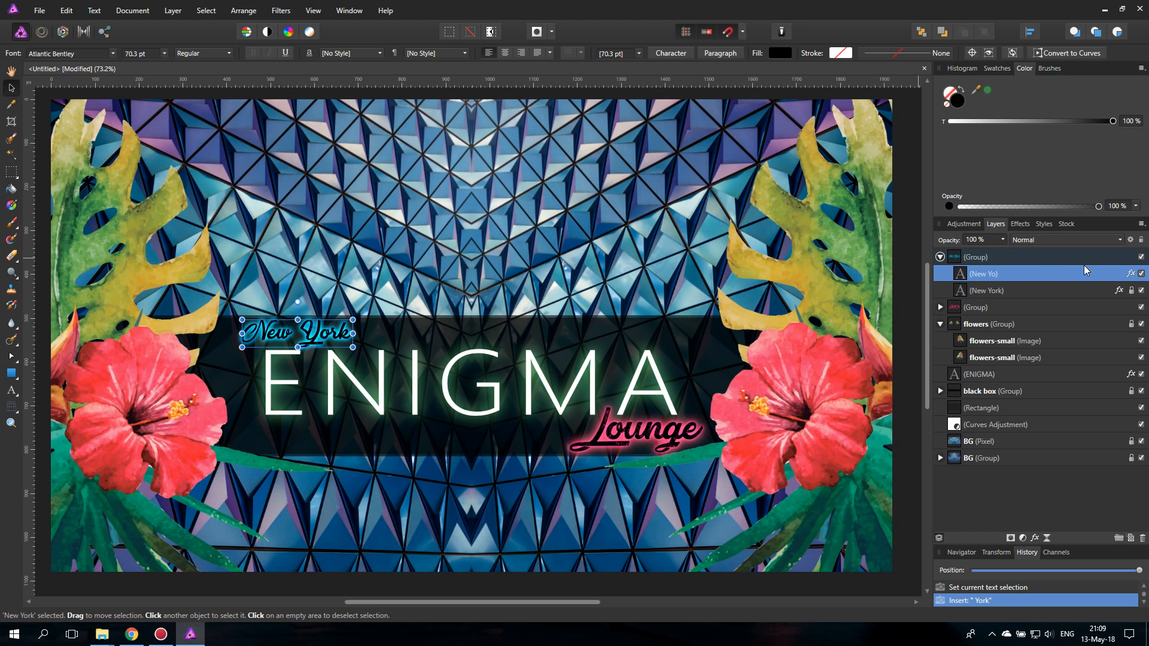
# - Change the rear New York text's Outer Glow colour to a pale blue sampled from the background (RGB 155, 197, 204)
pyautogui.click(423, 491)
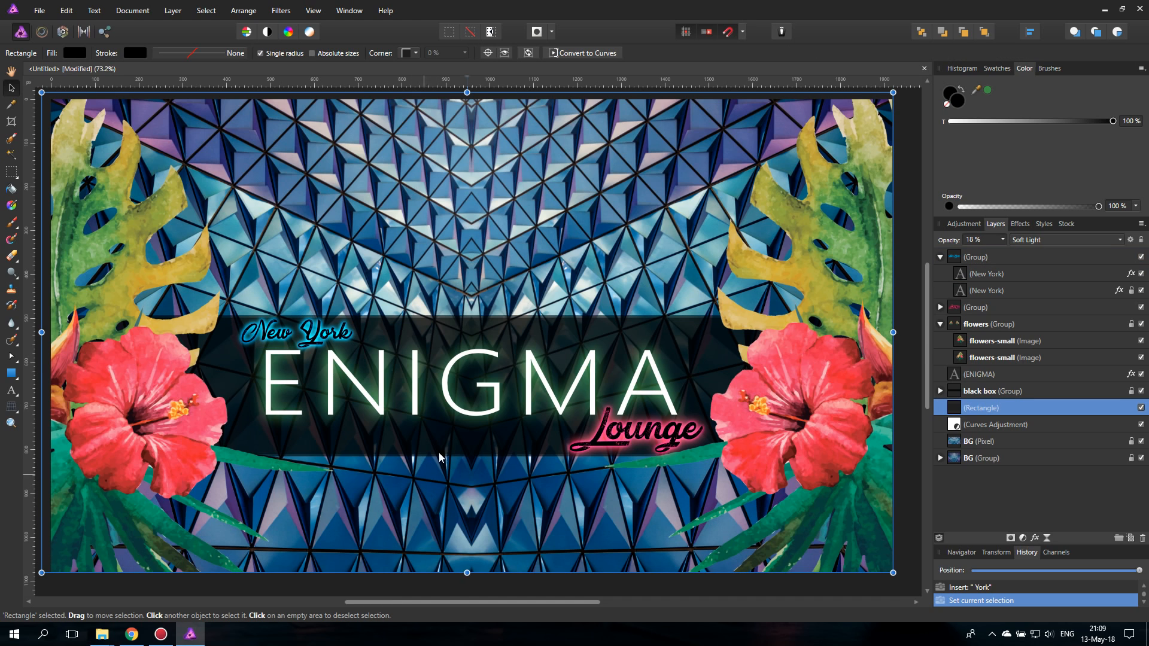
pyautogui.click(974, 274)
pyautogui.click(1020, 224)
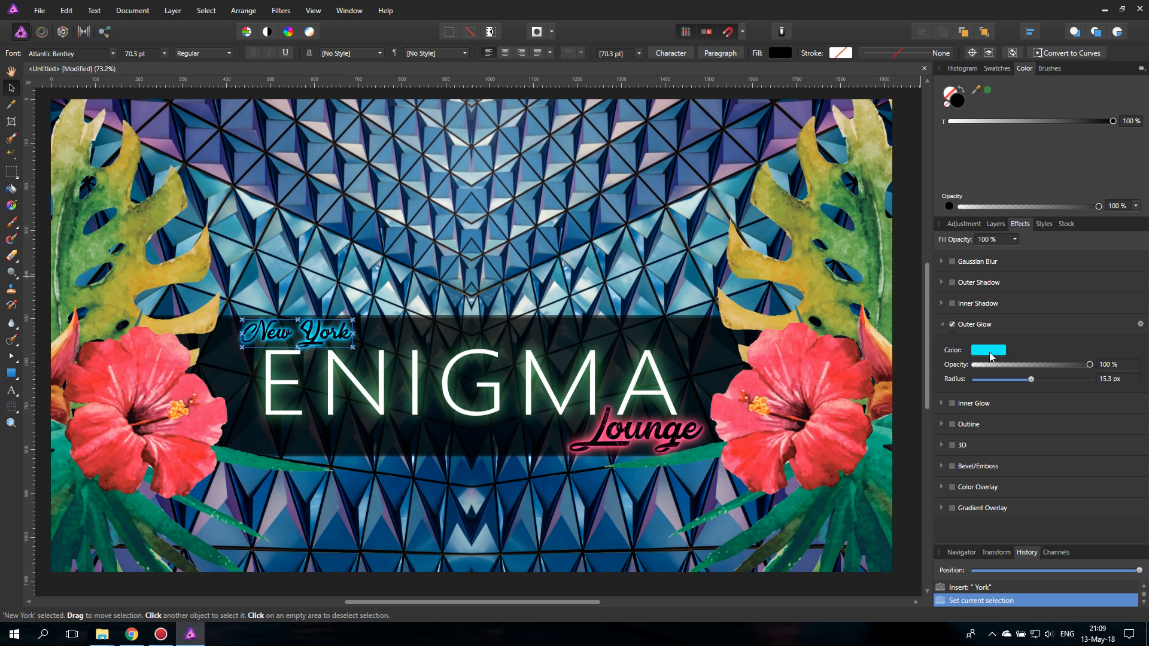
pyautogui.click(990, 358)
pyautogui.moveTo(1045, 371); pyautogui.dragTo(642, 229)
pyautogui.click(1054, 372)
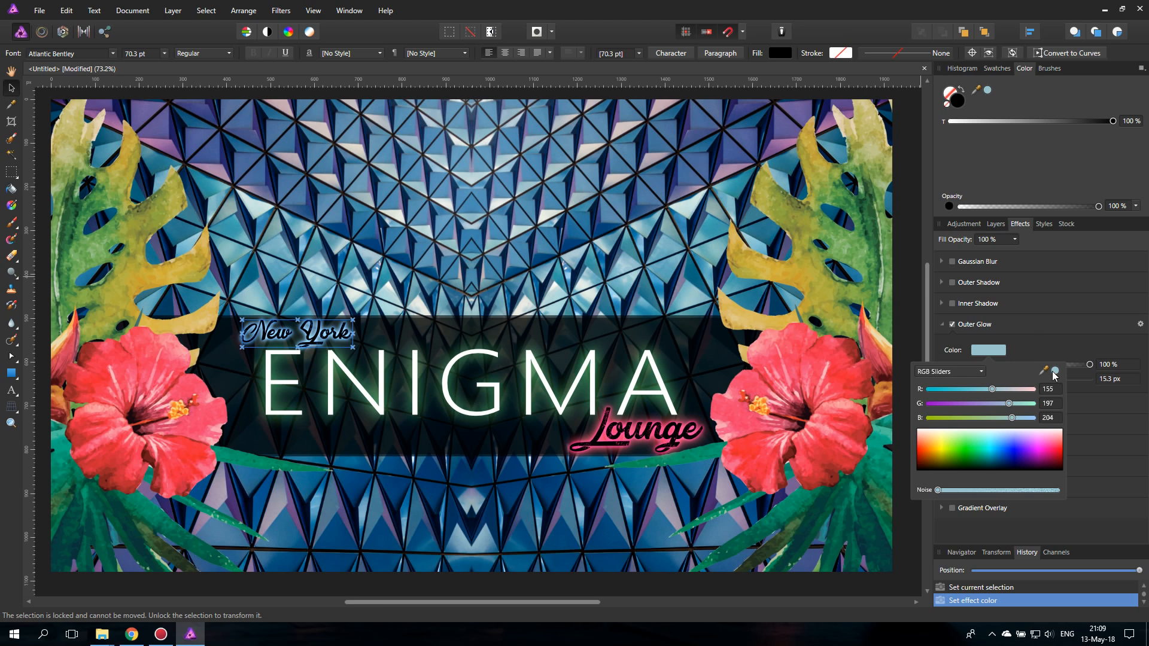
pyautogui.click(1018, 350)
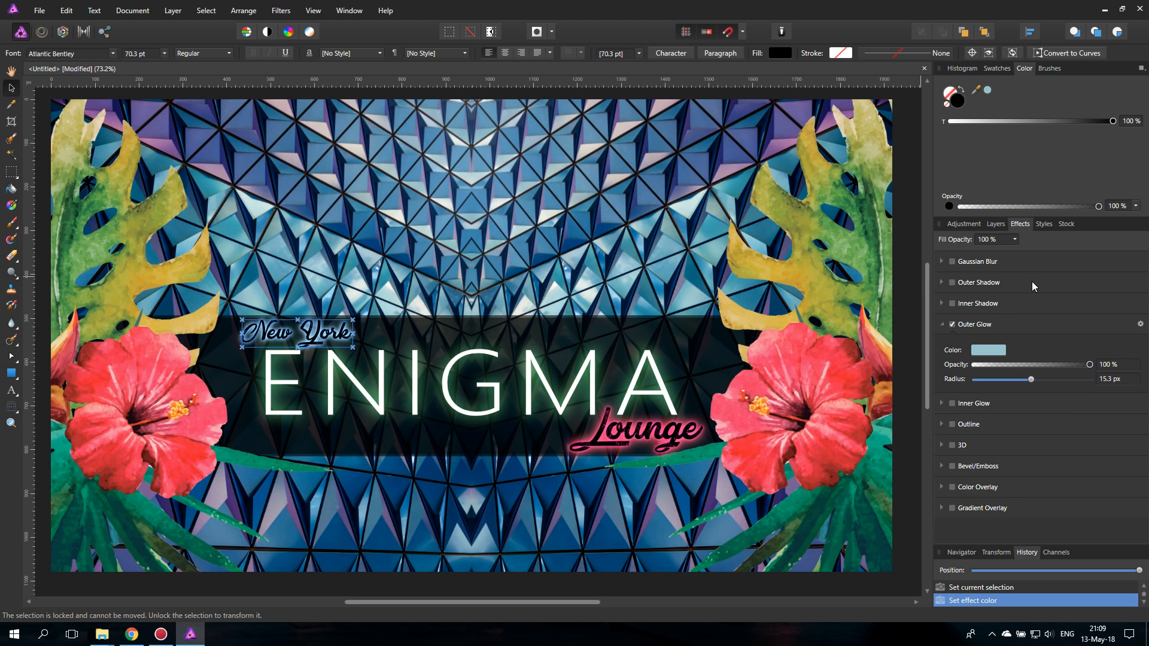
pyautogui.click(995, 224)
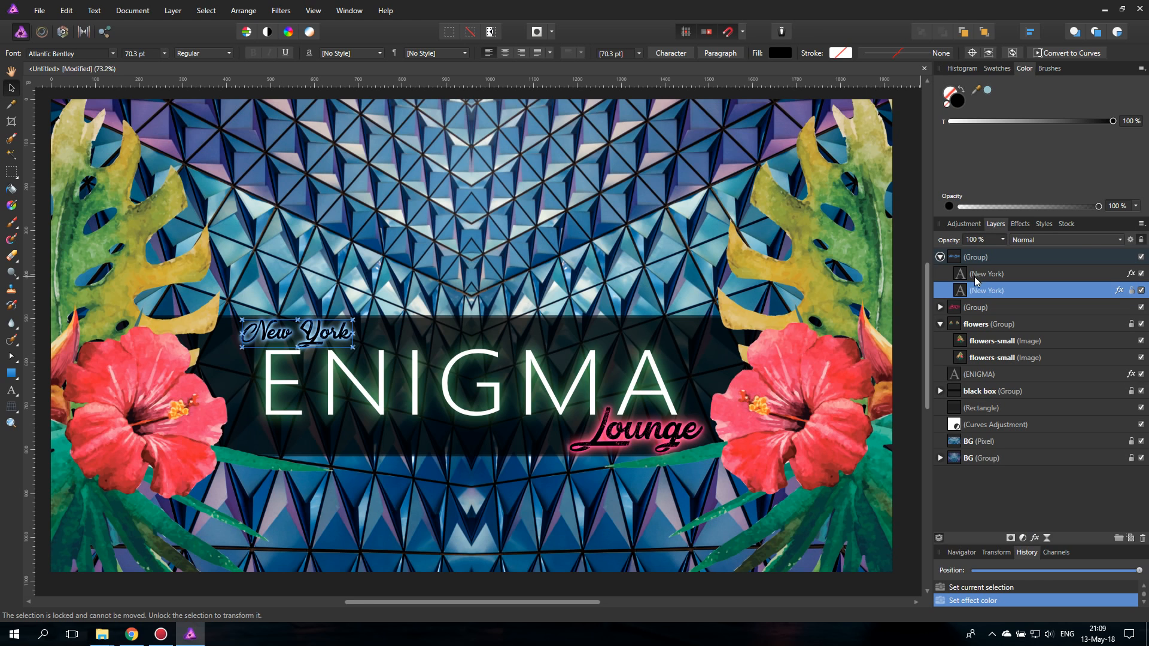
# - Change the front New York text's Outer Glow colour to a dark blue sampled from the lower part of the background
pyautogui.click(973, 275)
pyautogui.click(1019, 223)
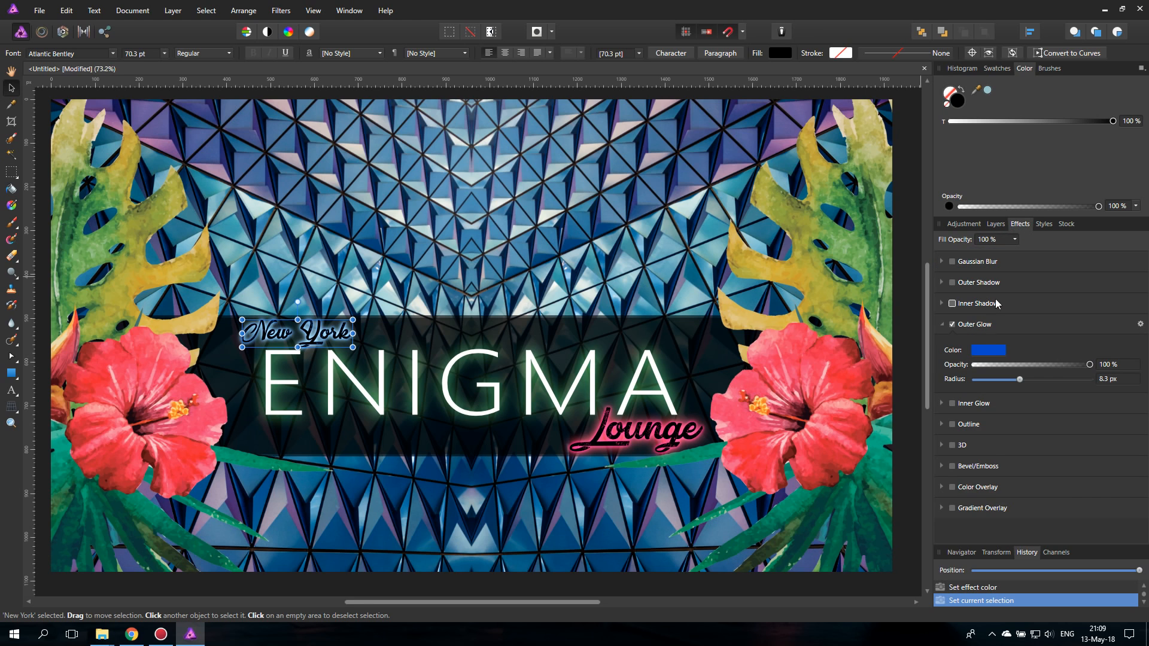
pyautogui.click(988, 349)
pyautogui.moveTo(1044, 370); pyautogui.dragTo(705, 169)
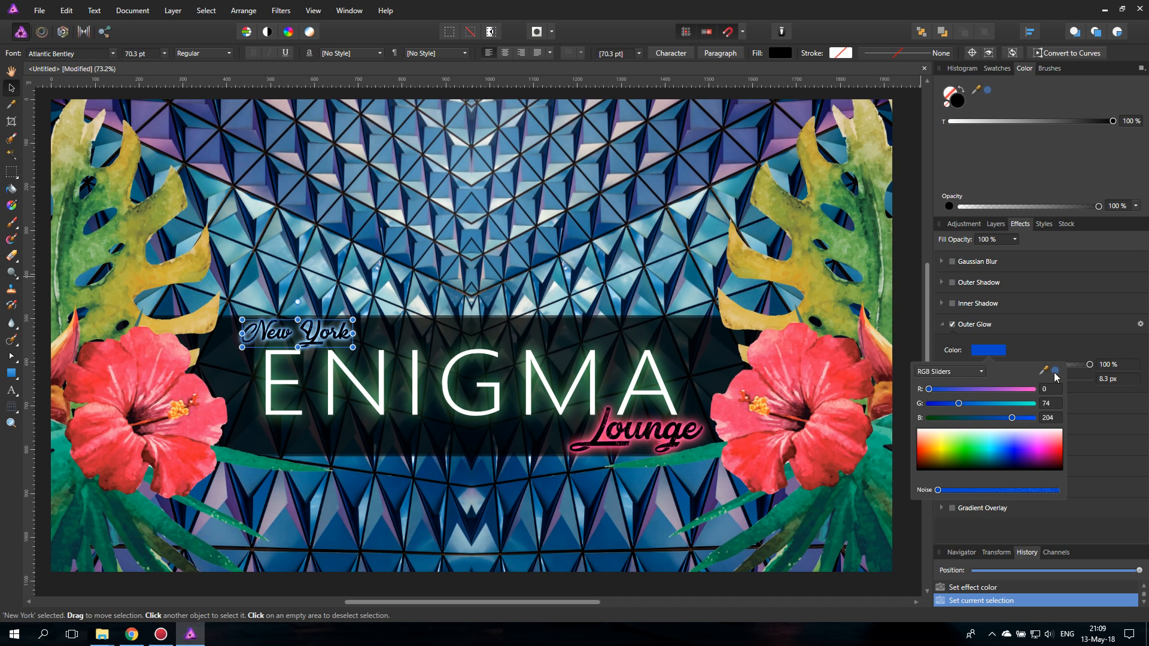
pyautogui.moveTo(1055, 371); pyautogui.dragTo(756, 231)
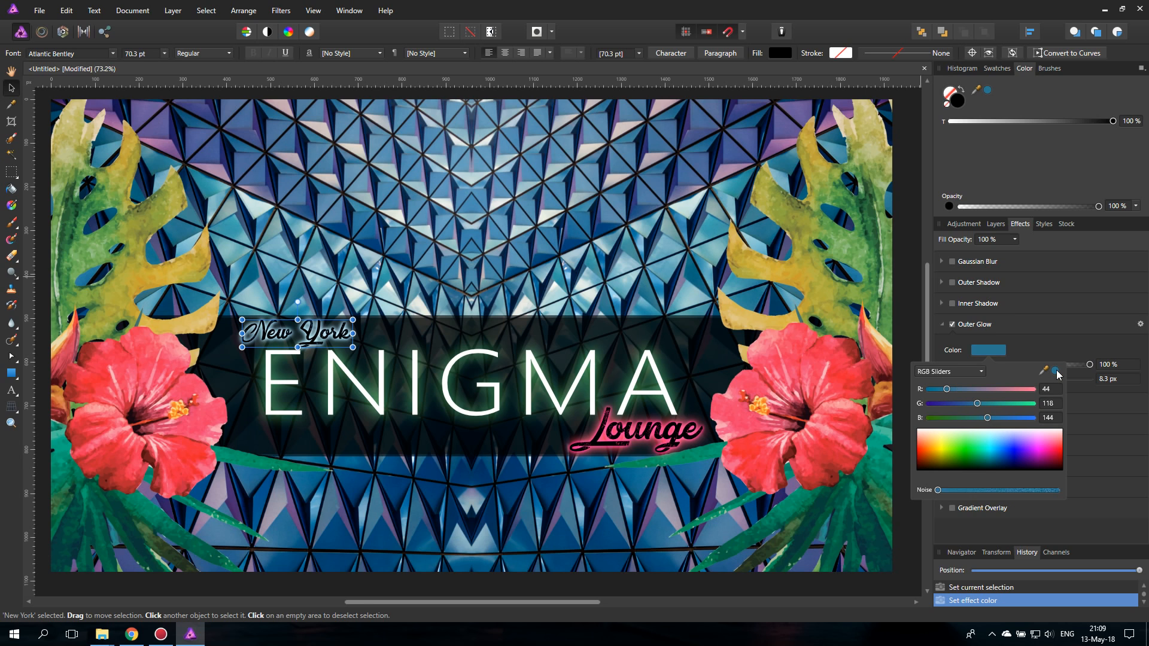
pyautogui.moveTo(1056, 375); pyautogui.dragTo(591, 490)
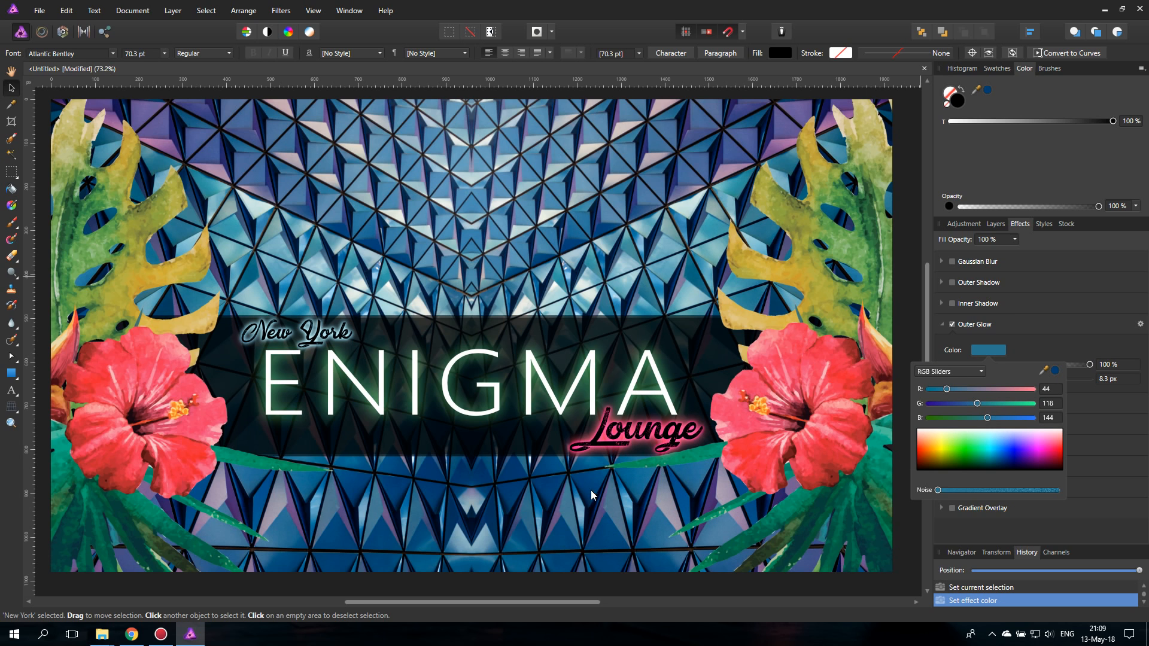
# - Change the rear New York text's Outer Glow colour to a dark blue sampled from the background (RGB 0, 63, 111)
pyautogui.click(996, 226)
pyautogui.click(960, 293)
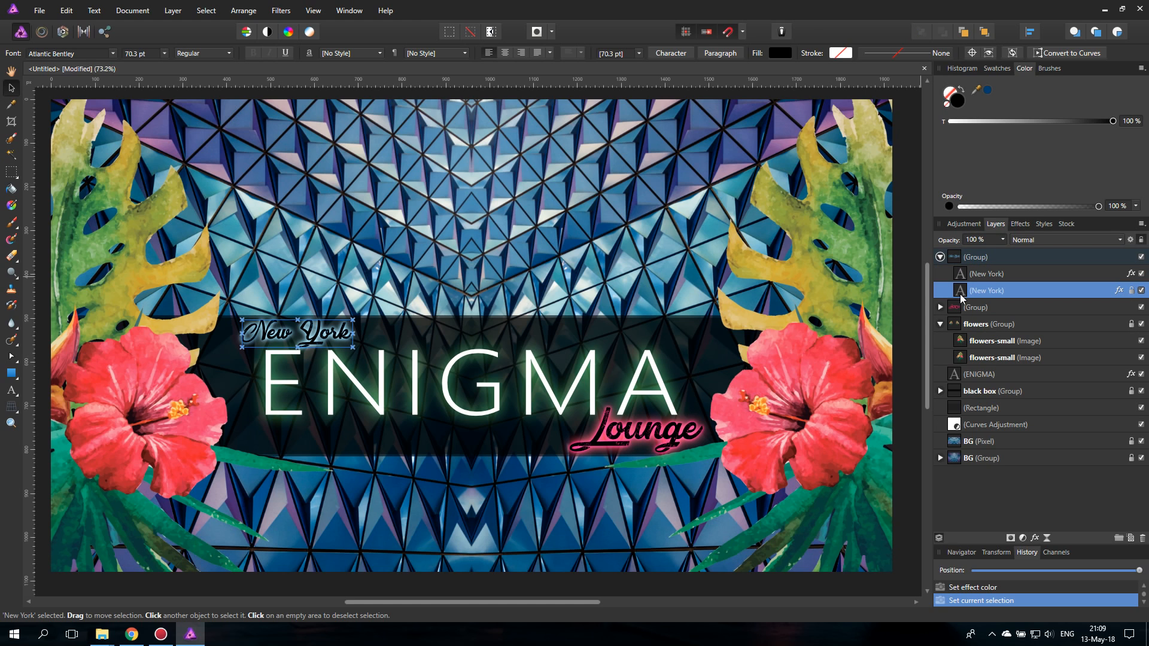
pyautogui.click(1020, 225)
pyautogui.click(988, 351)
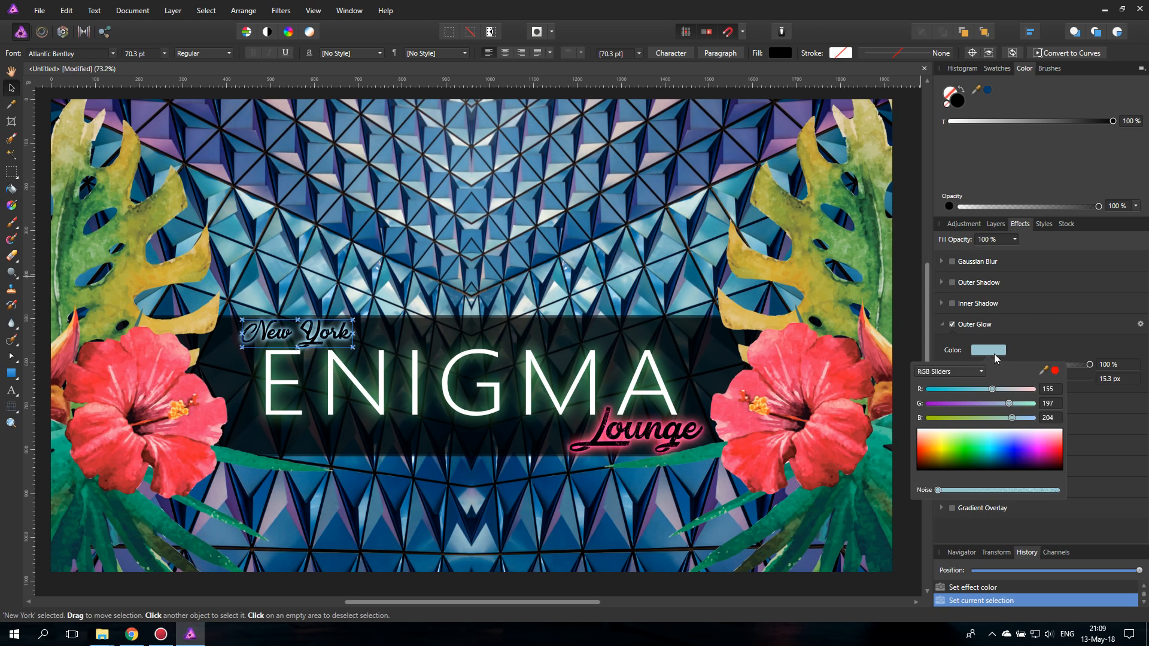
pyautogui.moveTo(1054, 372); pyautogui.dragTo(426, 495)
pyautogui.click(1056, 372)
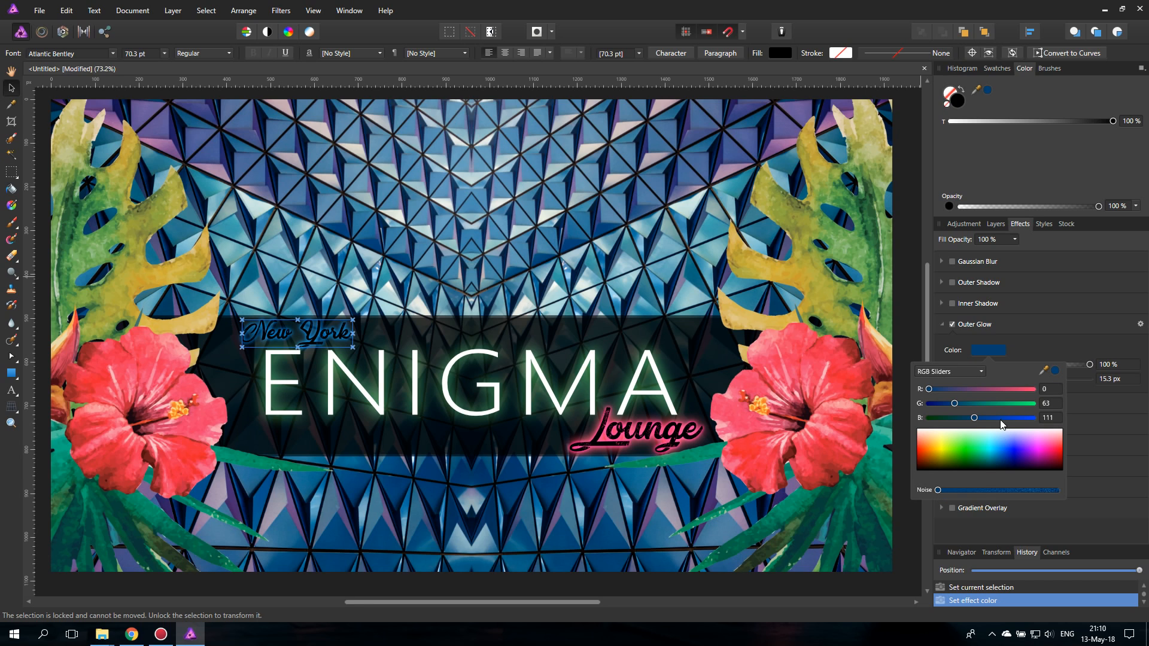
# - Switch the rear New York glow's colour chooser to Hue and brighten the glow to a vivid blue
pyautogui.click(945, 372)
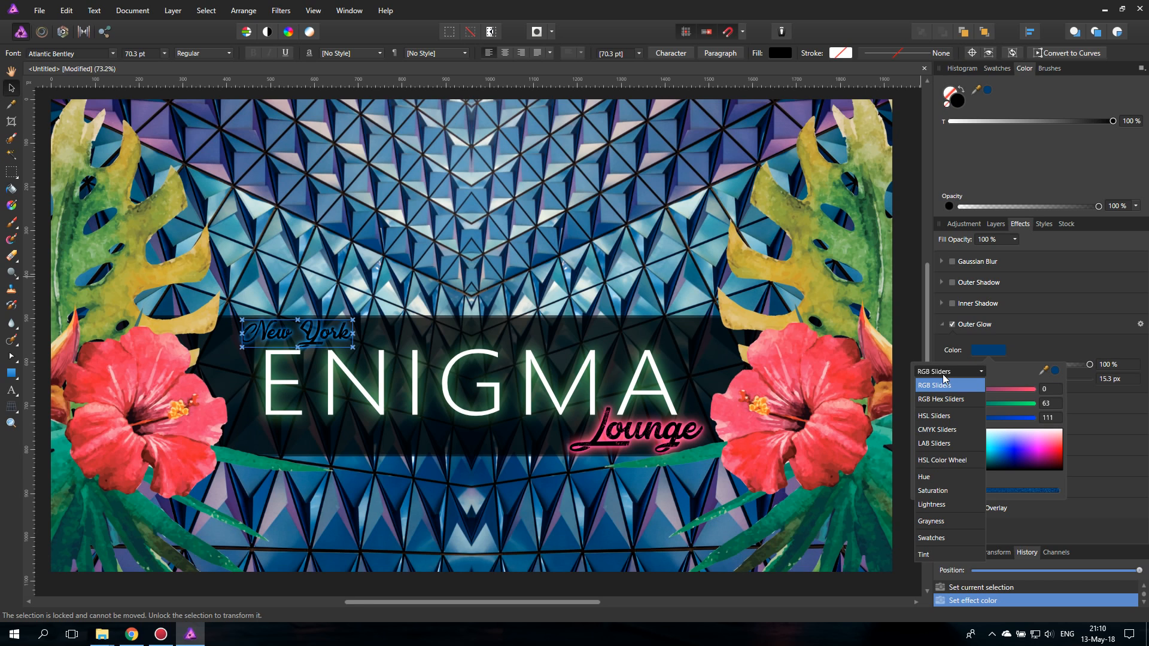
pyautogui.click(926, 477)
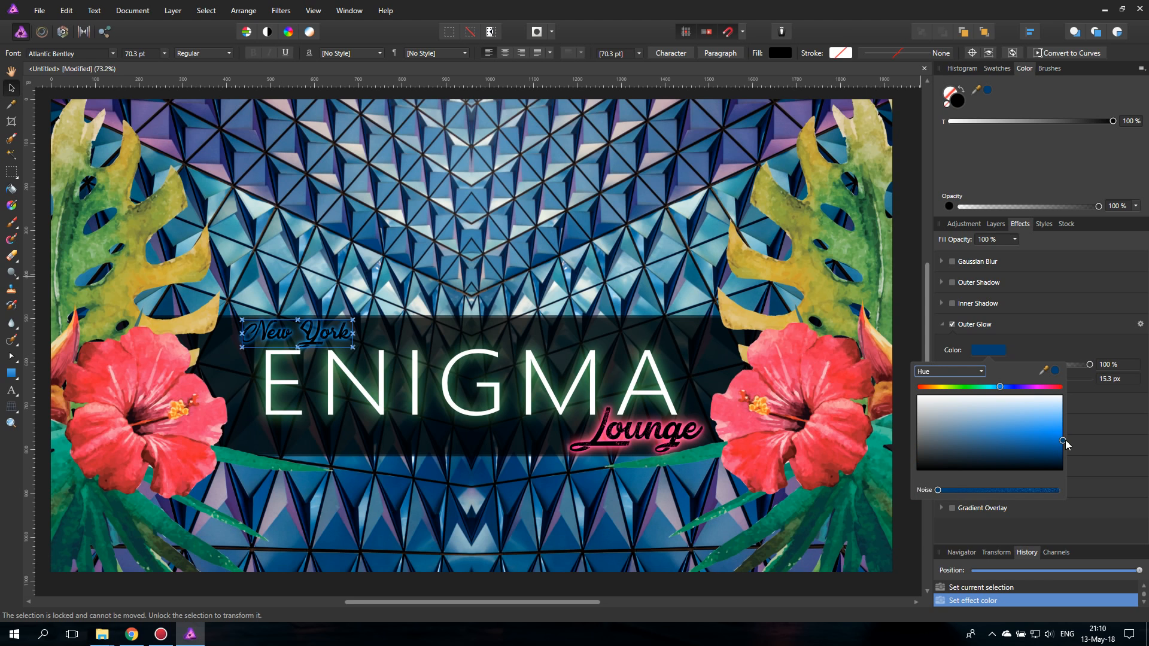
pyautogui.moveTo(1047, 421); pyautogui.dragTo(1059, 436)
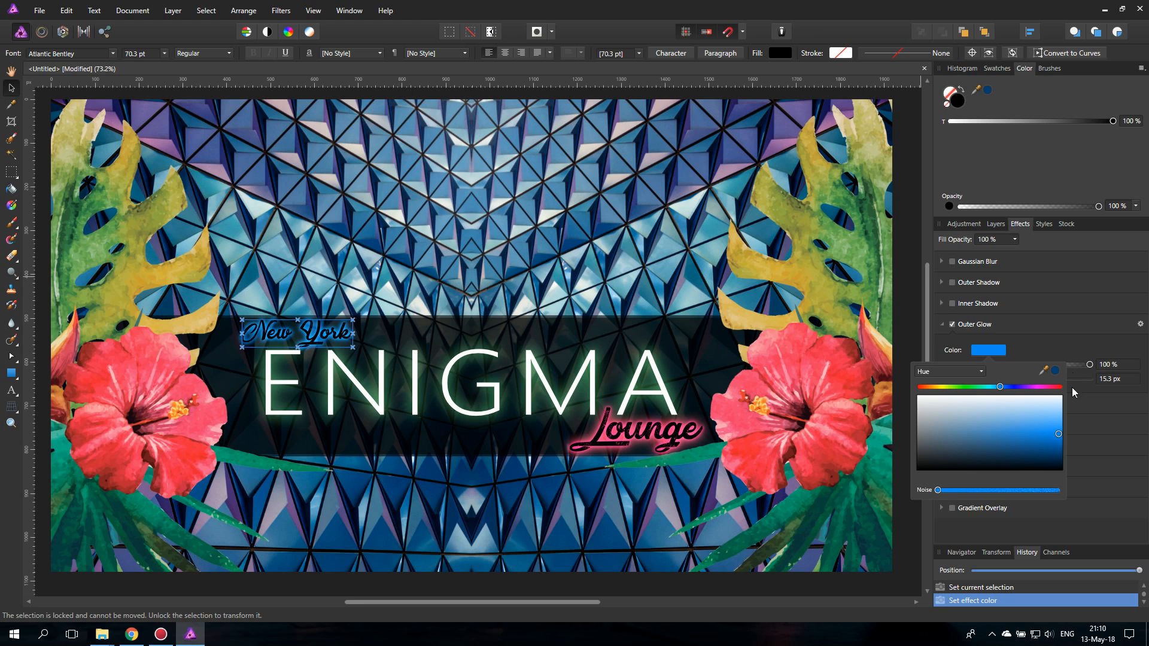
pyautogui.click(995, 224)
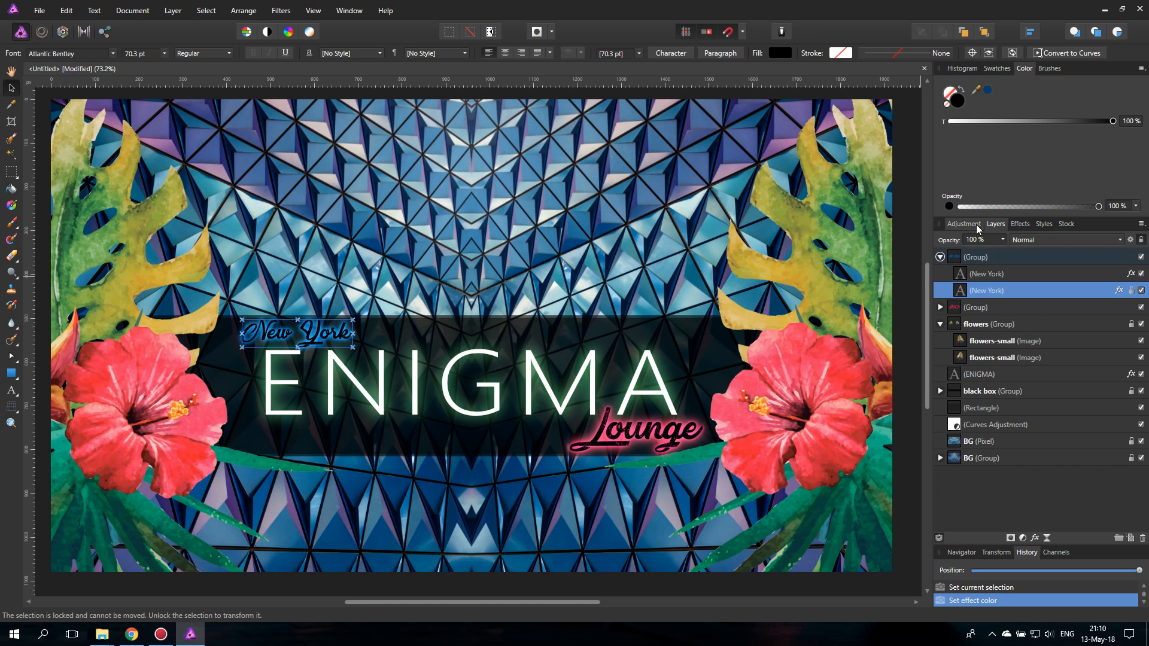
pyautogui.click(963, 225)
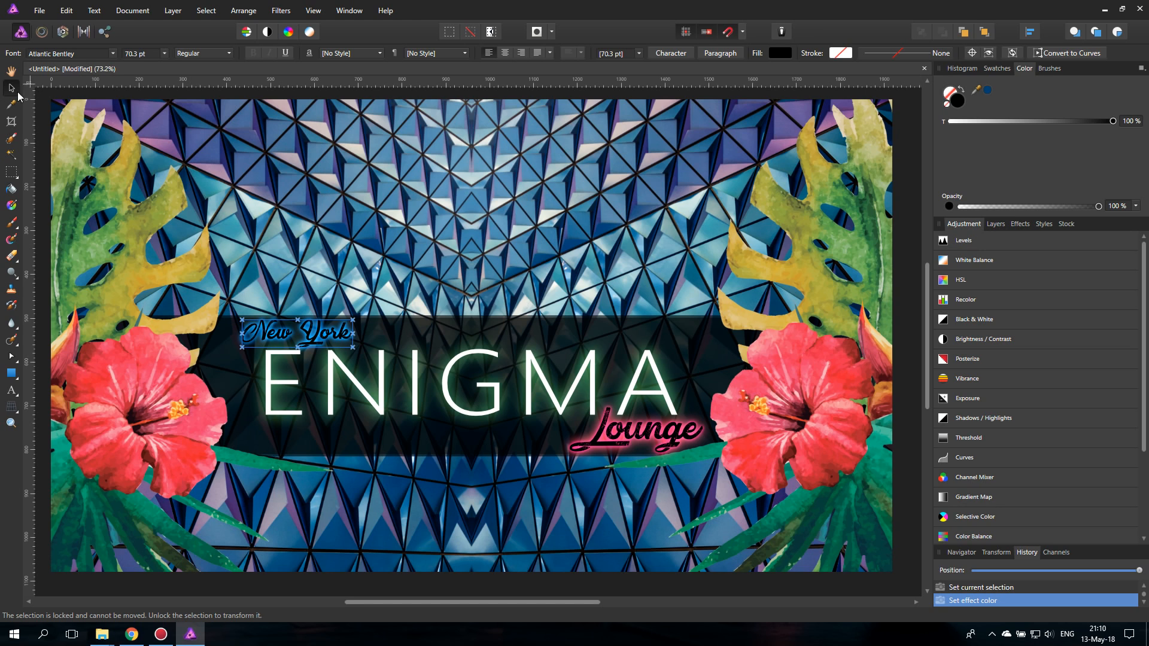
# - Shrink the Lounge text group slightly from its upper-left corner and clear the selection
pyautogui.click(421, 382)
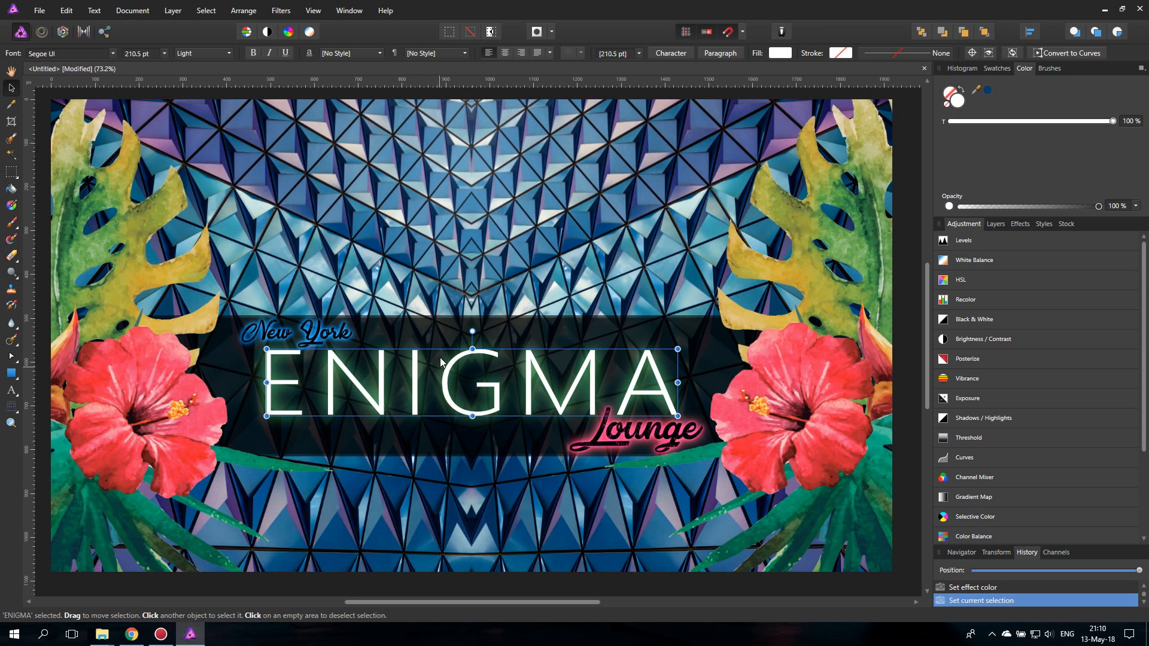
pyautogui.click(648, 440)
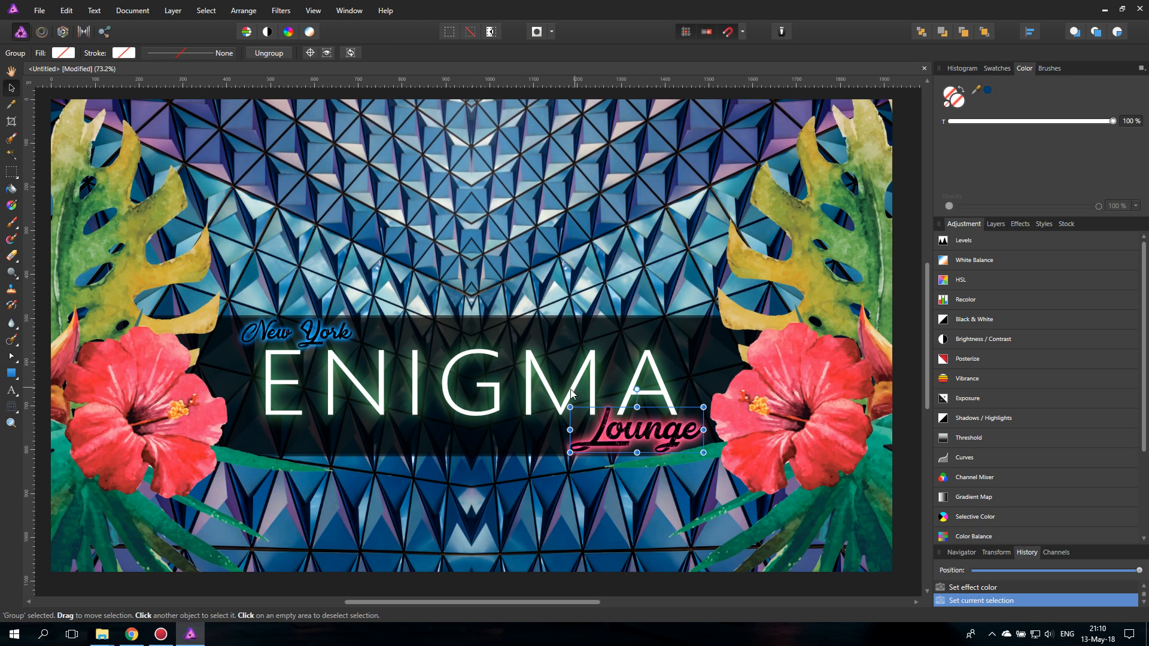
pyautogui.moveTo(569, 406); pyautogui.dragTo(574, 409)
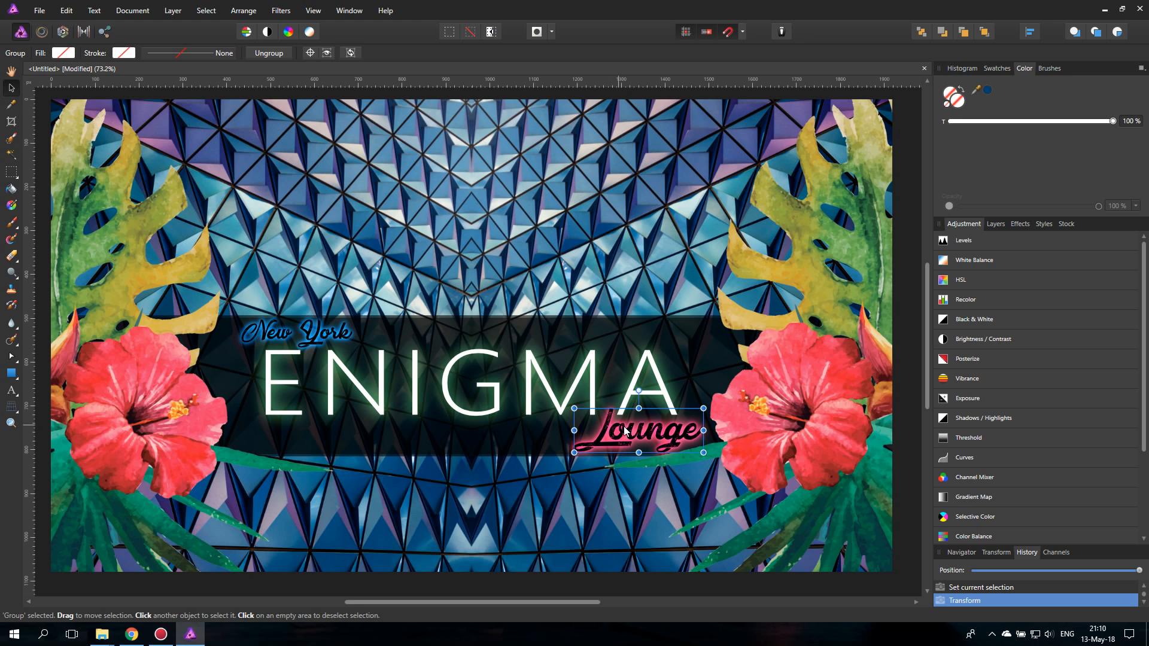
pyautogui.click(490, 388)
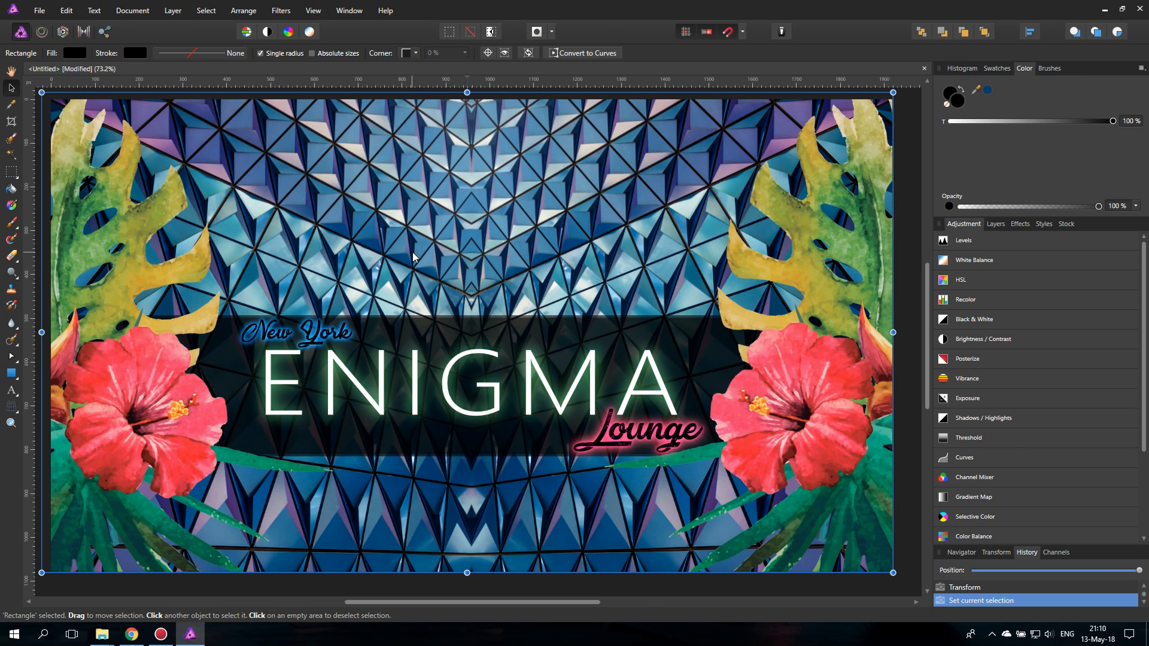
pyautogui.click(912, 322)
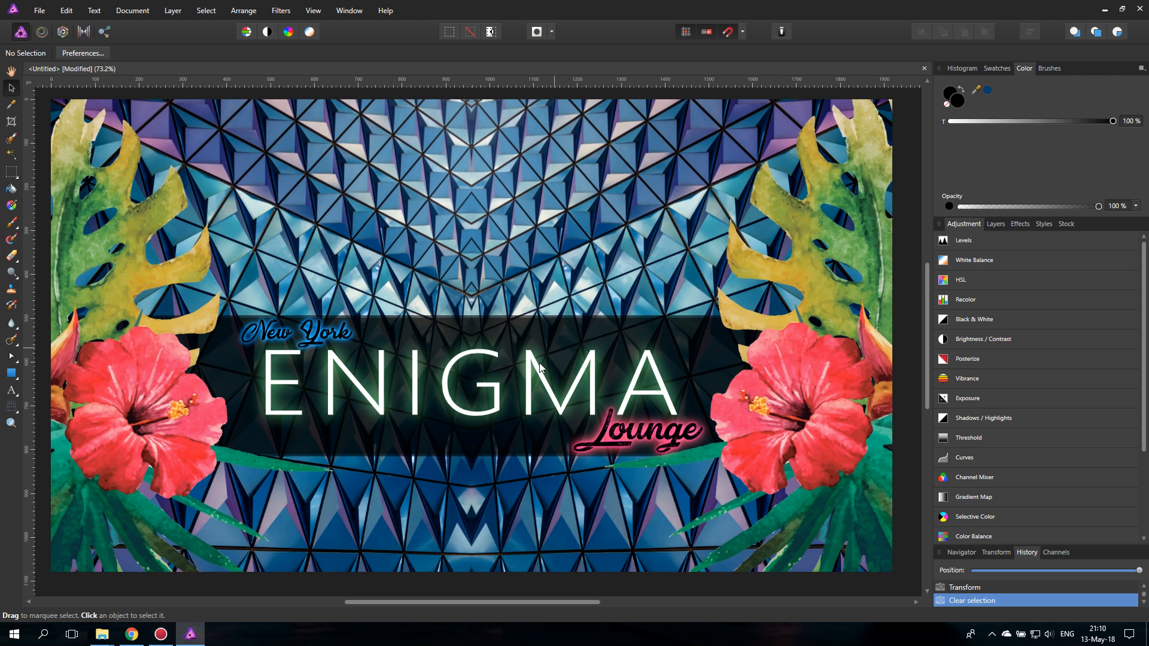
# - Move the ENIGMA text slightly down and scale it around its centre to 194 pt
pyautogui.click(494, 398)
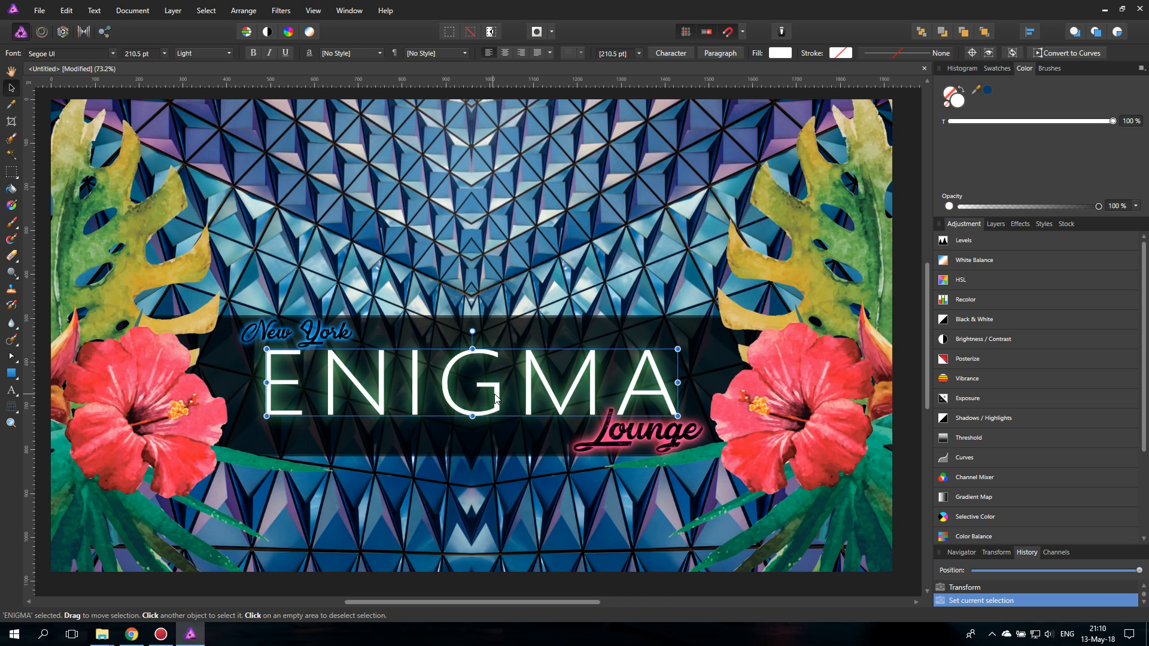
pyautogui.moveTo(496, 400); pyautogui.dragTo(495, 403)
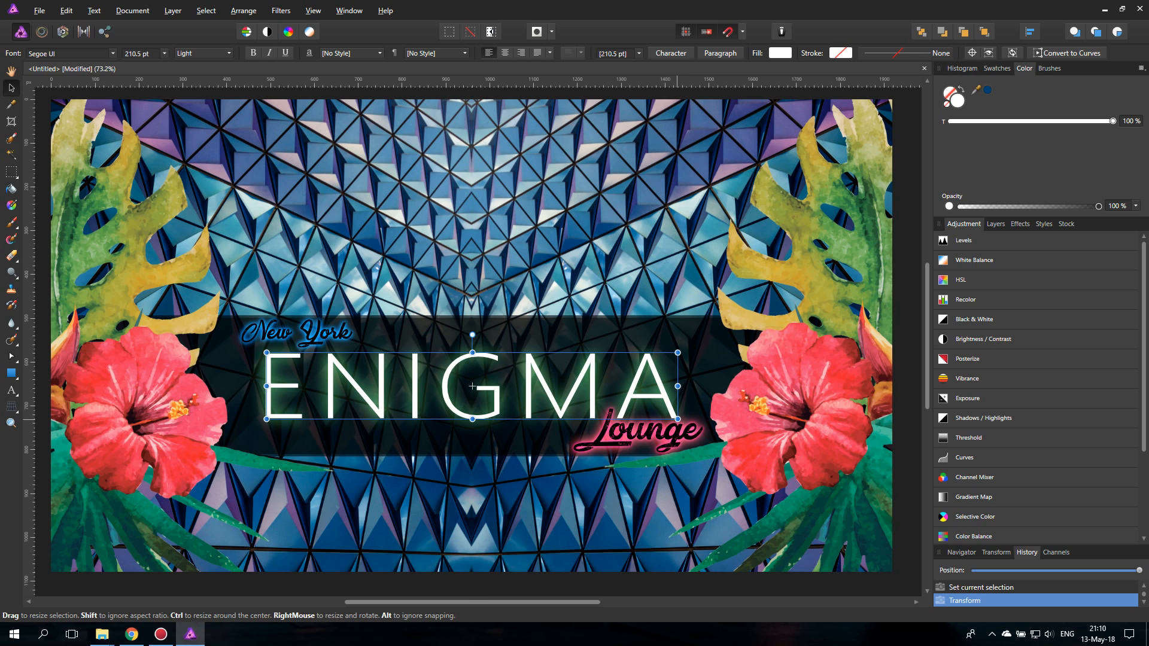
pyautogui.moveTo(677, 386); pyautogui.dragTo(661, 386)
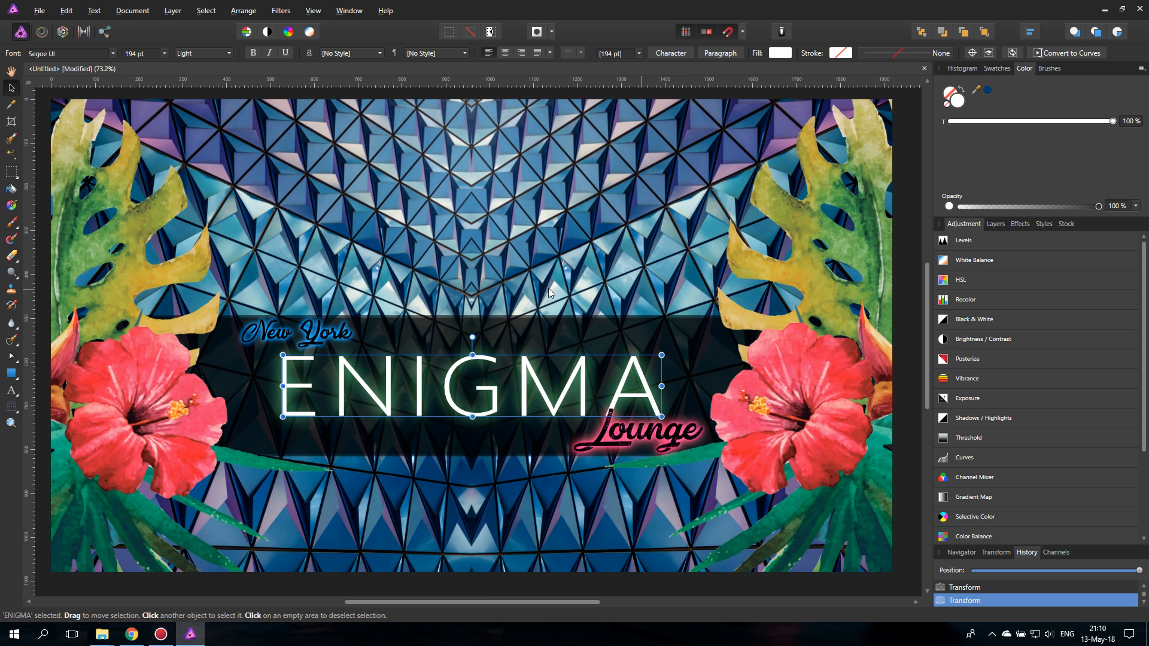
# - Widen the ENIGMA text's character spacing, trying 120 ‰ and settling on 150 ‰
pyautogui.hotkey('ctrl', 't')
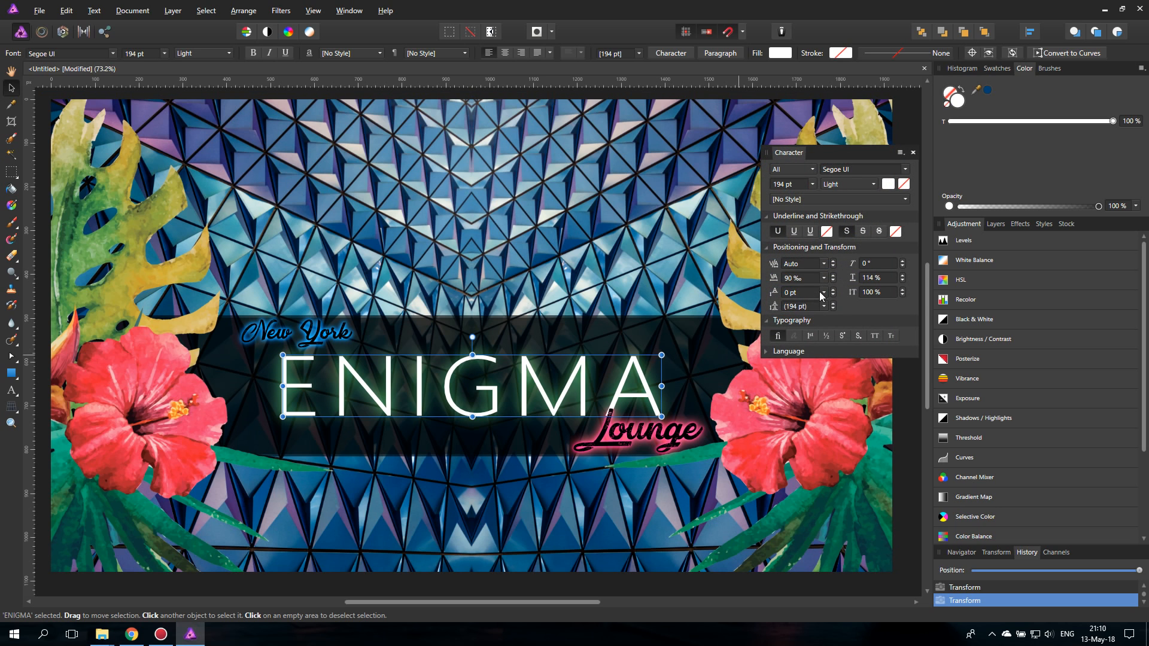
pyautogui.click(802, 278)
pyautogui.write('120')
pyautogui.press('Return')
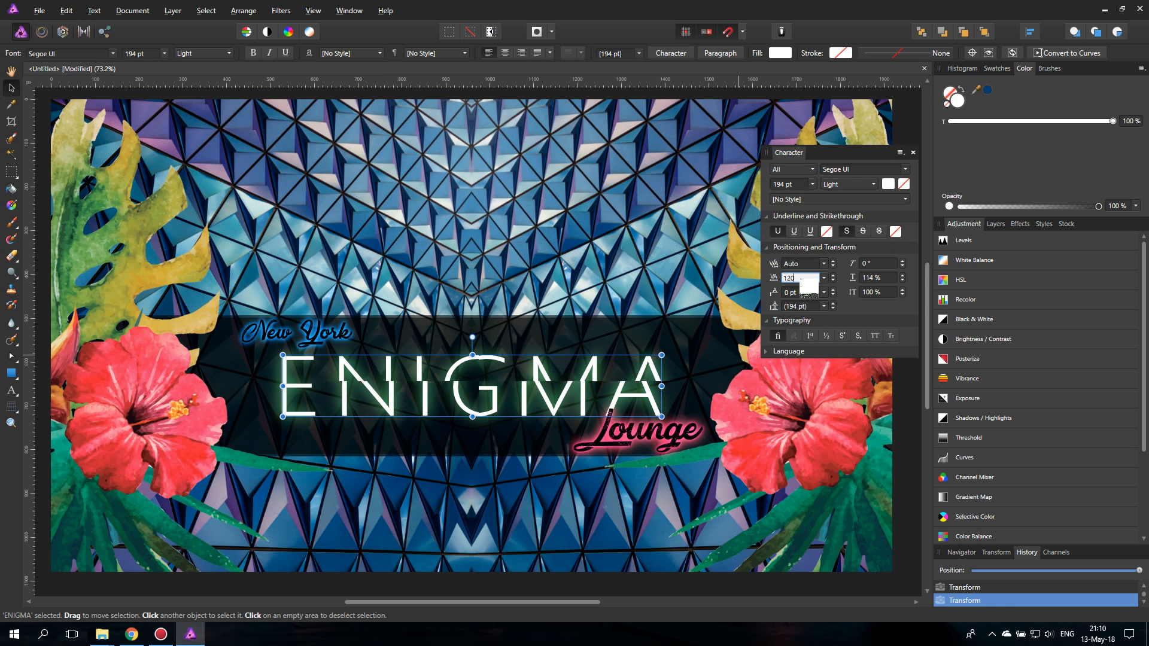
pyautogui.click(801, 278)
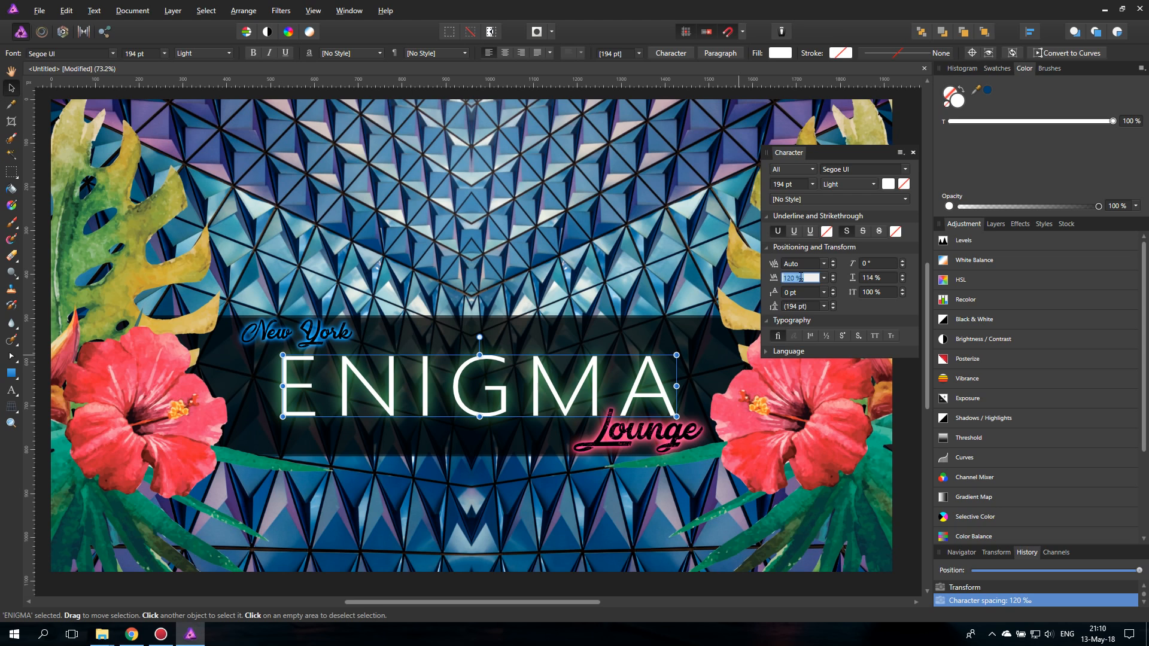
pyautogui.write('1580')
pyautogui.press('Return')
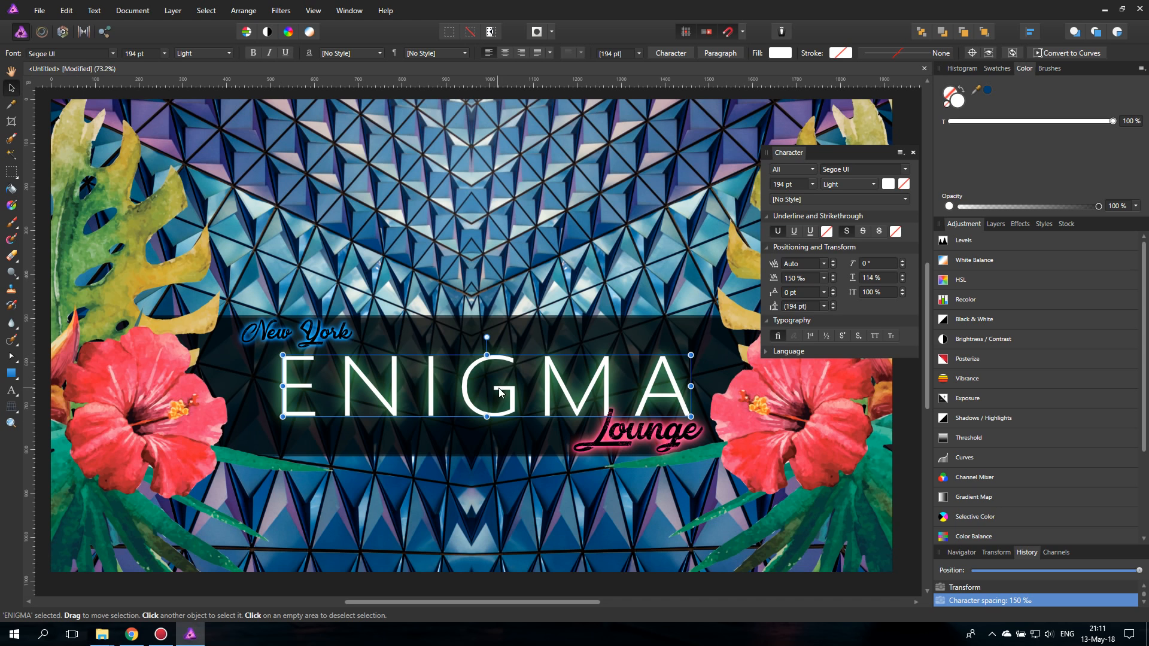
pyautogui.click(913, 152)
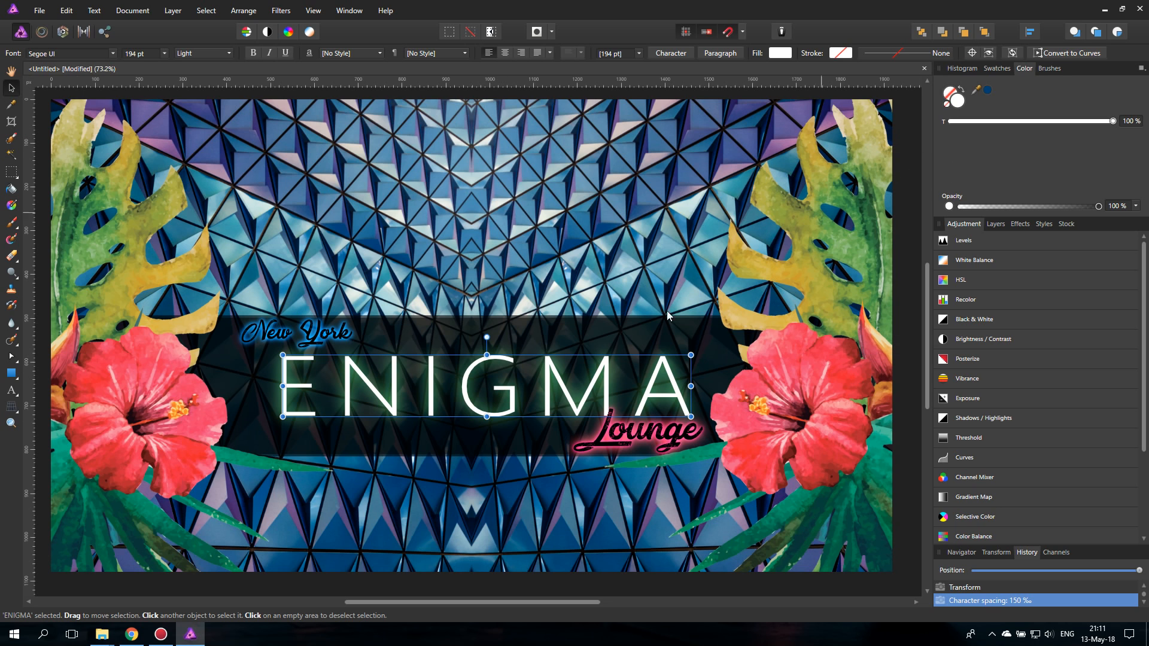
# - Recentre the ENIGMA text horizontally on the dark band, nudge the New York group slightly down and clear the selection
pyautogui.moveTo(509, 391); pyautogui.dragTo(500, 391)
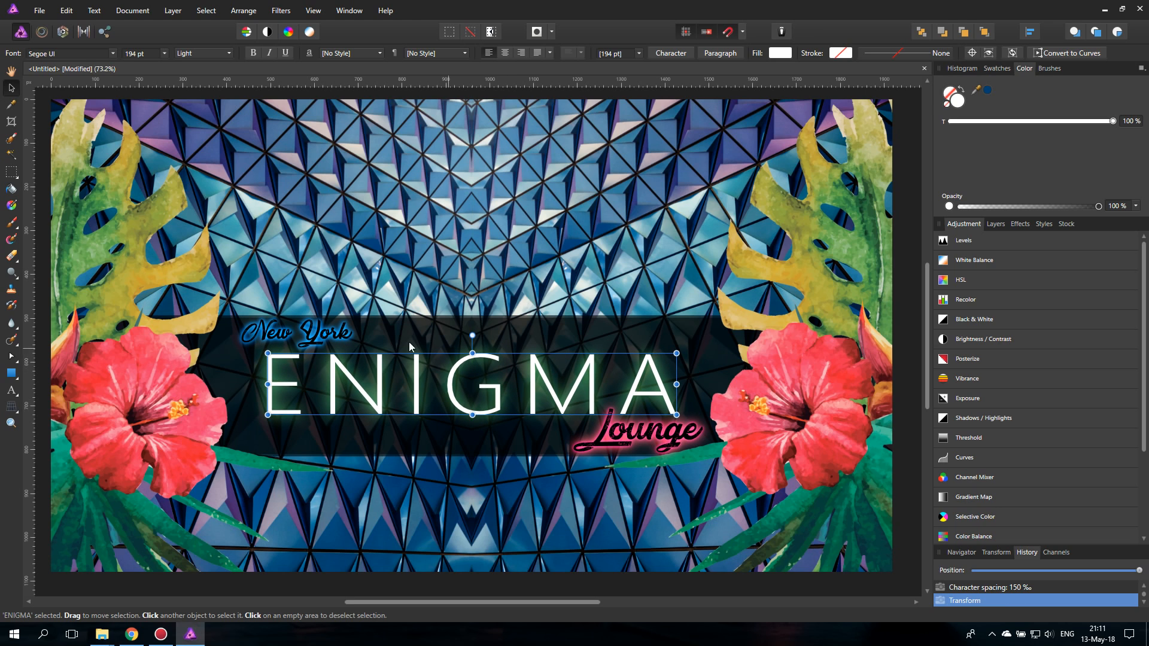
pyautogui.click(343, 338)
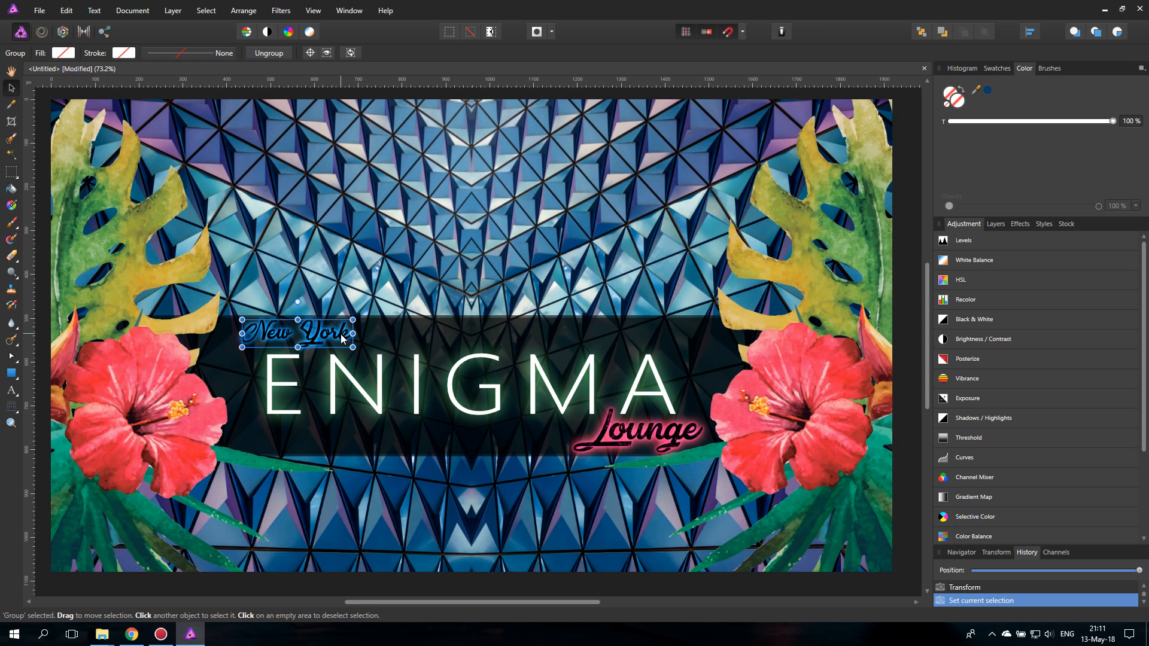
pyautogui.moveTo(341, 336); pyautogui.dragTo(341, 338)
pyautogui.click(902, 488)
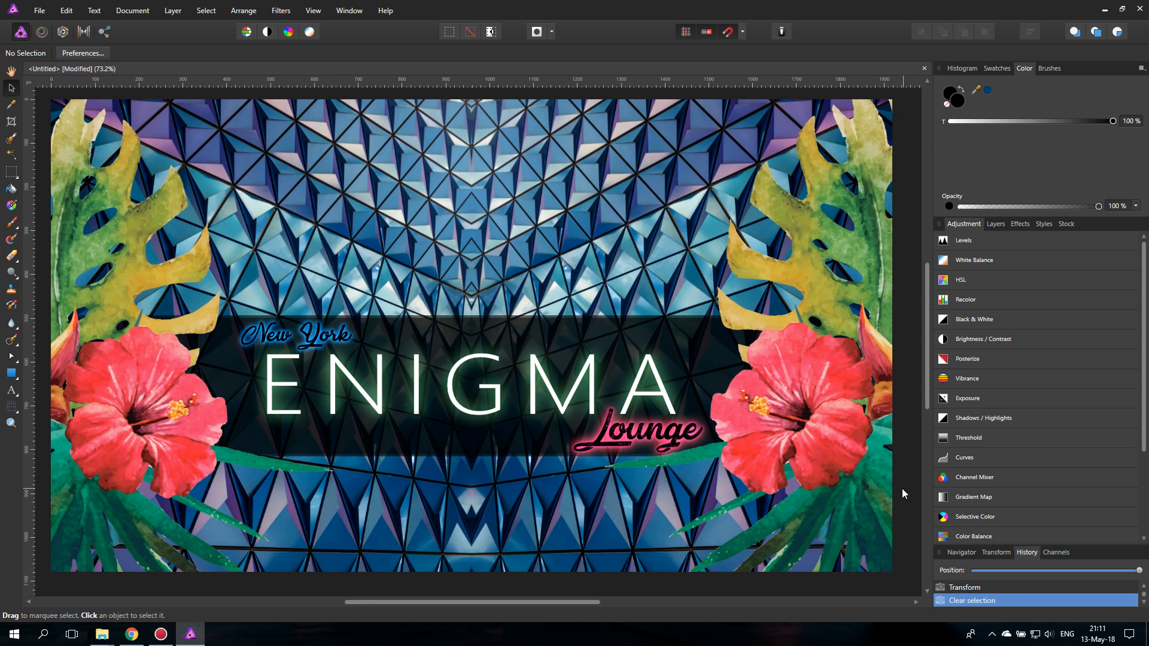